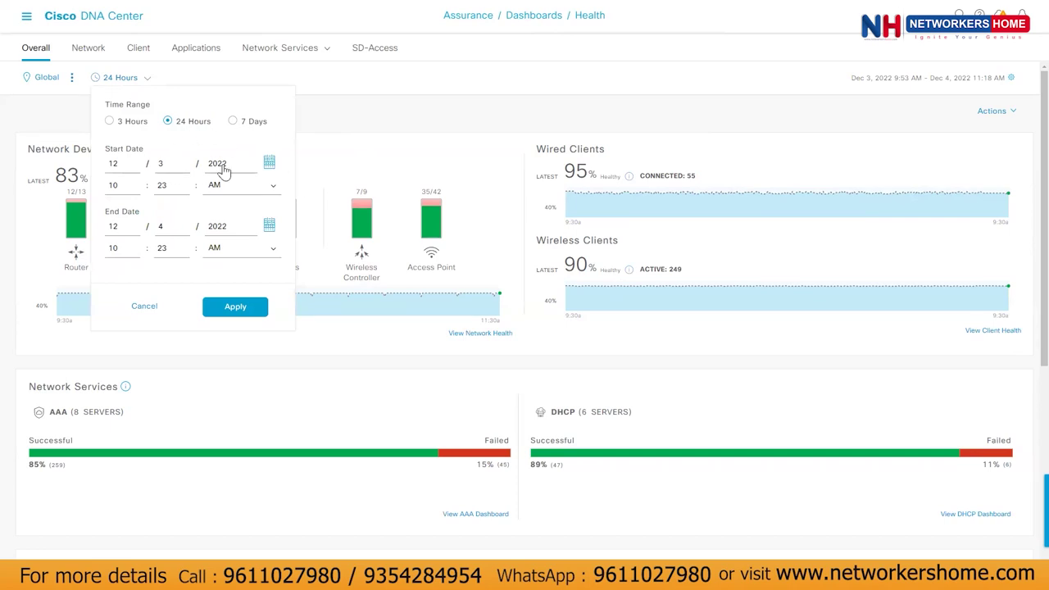
- Apply a 3-hour time range to the overall health dashboard, and switch it back to 24 hours
click(127, 123)
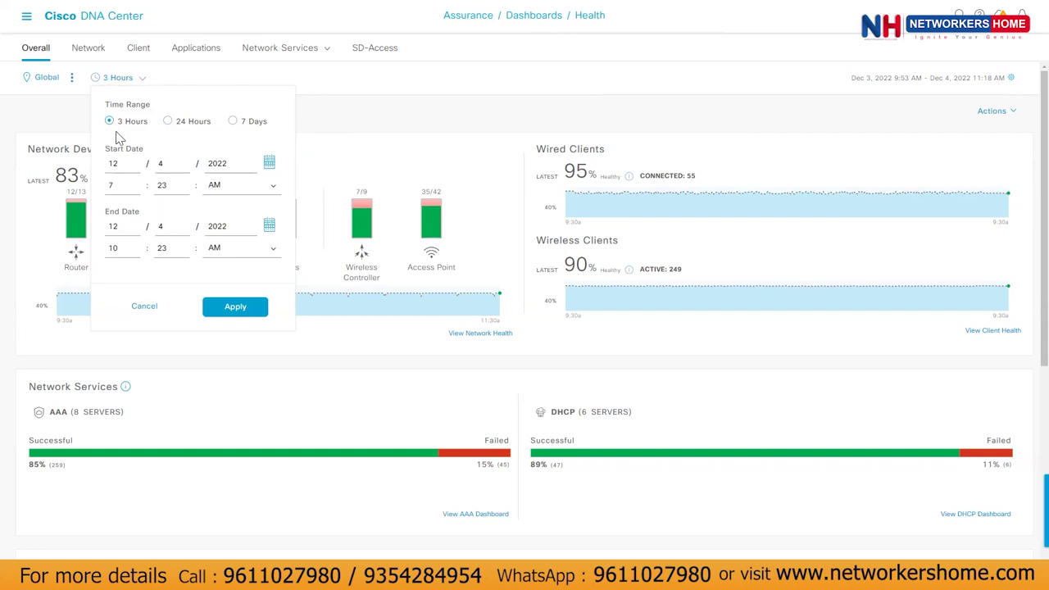
click(231, 308)
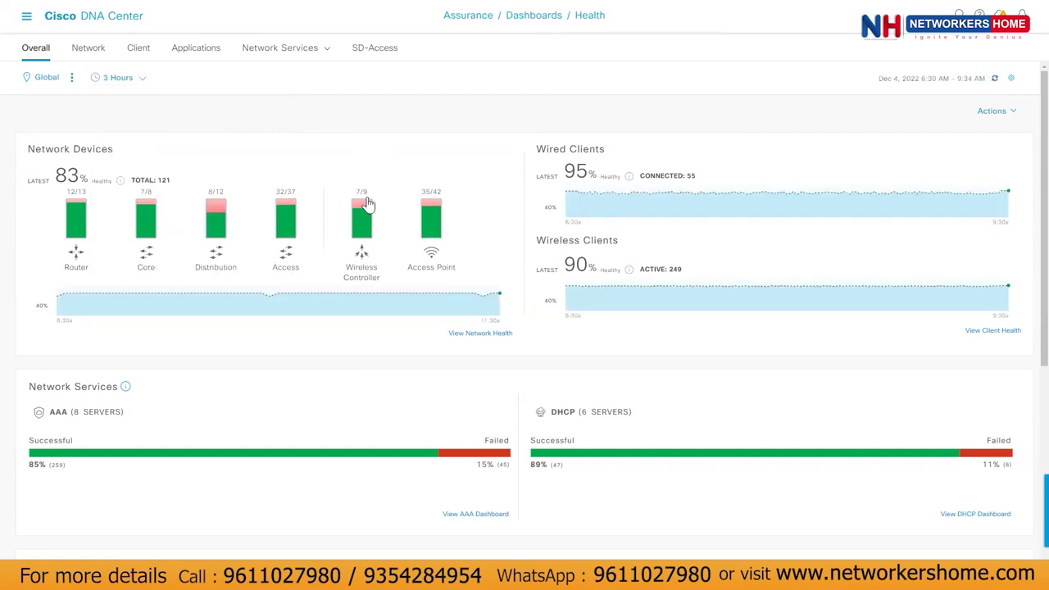
click(142, 81)
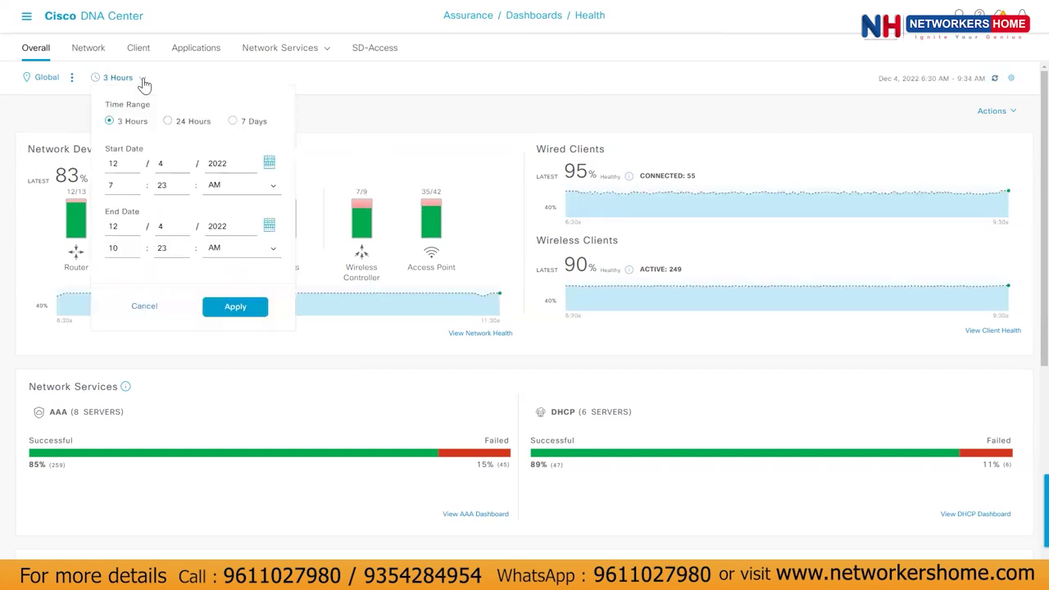
click(169, 121)
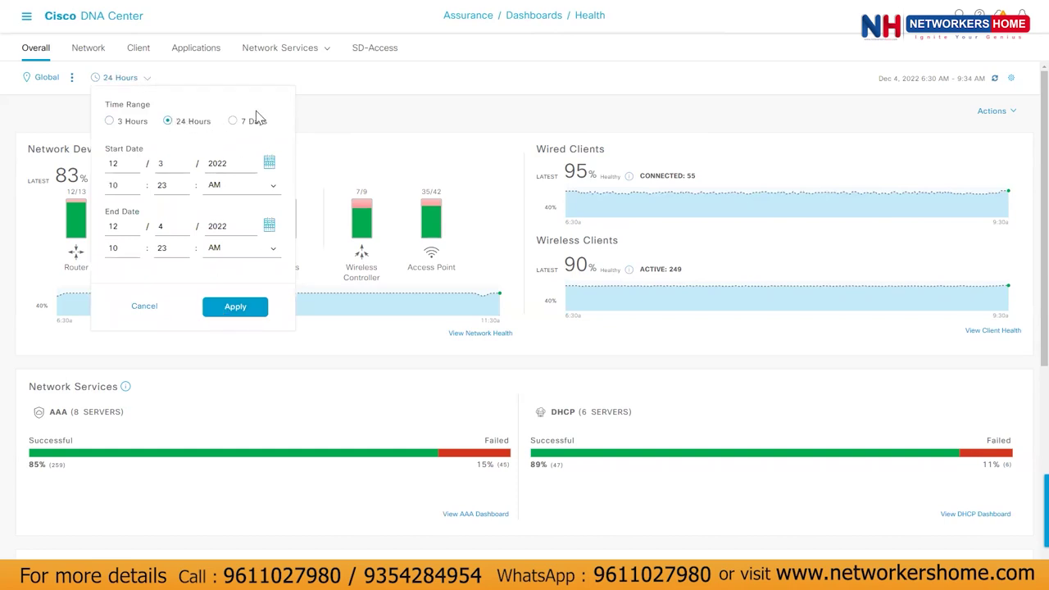
click(235, 310)
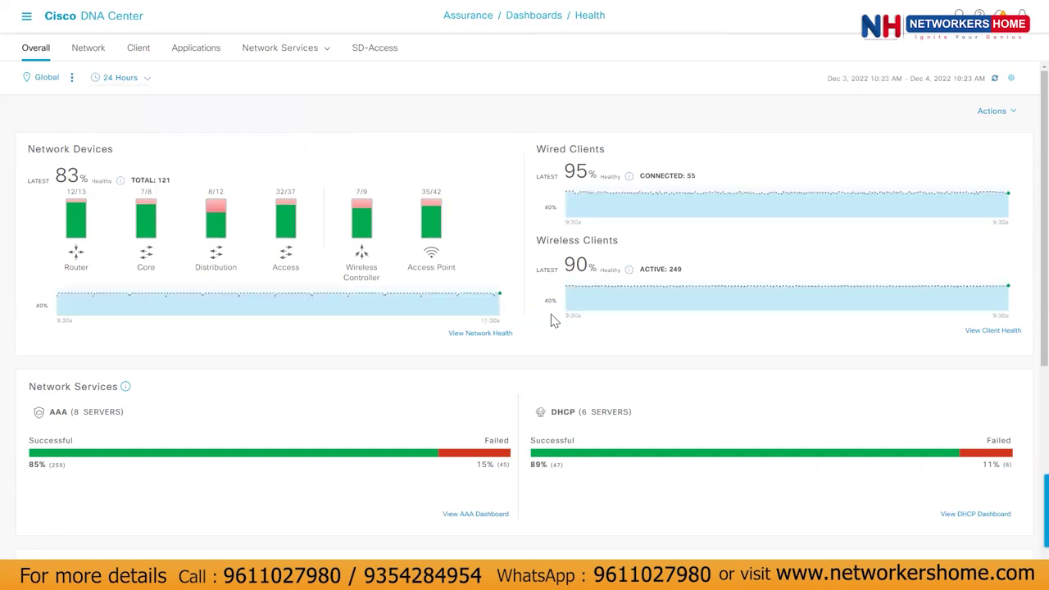
- Open the AAA dashboard from Network Services and review its summary, site latency and transaction failures
scroll(538, 342, down, 2)
scroll(70, 241, down, 1)
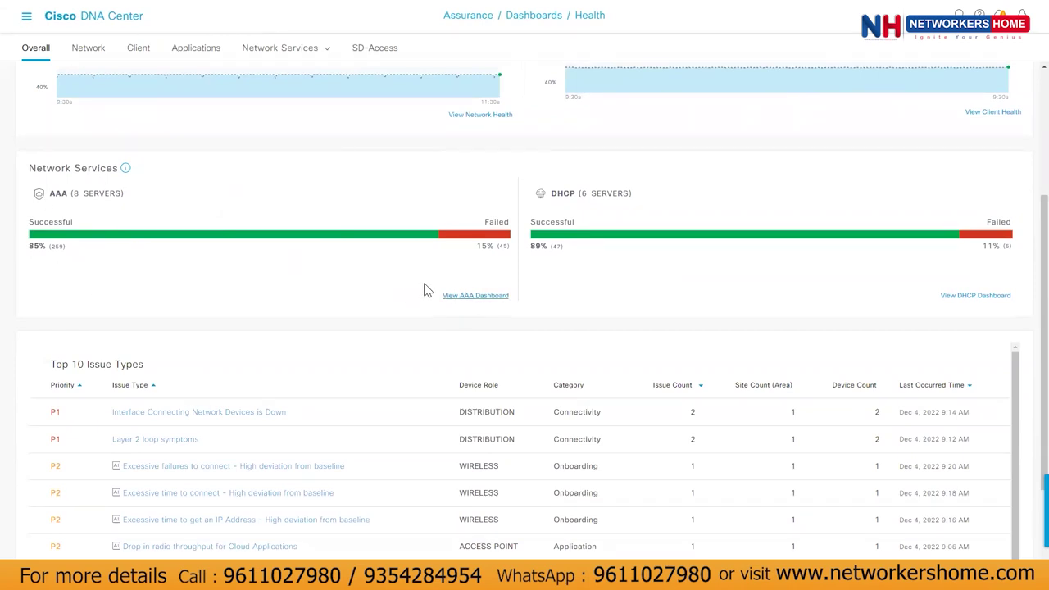
click(467, 297)
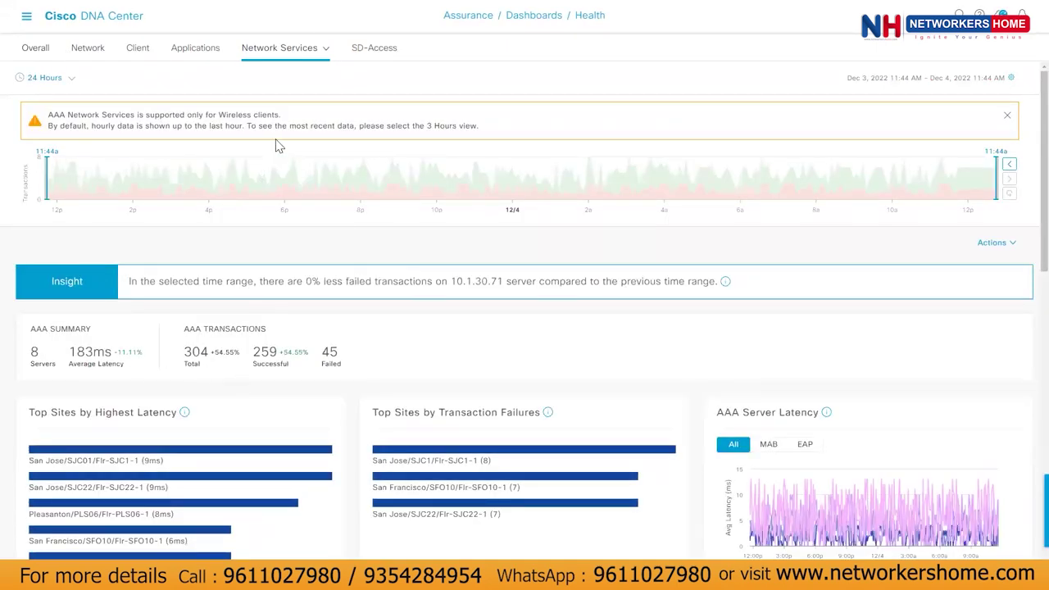
scroll(148, 407, down, 2)
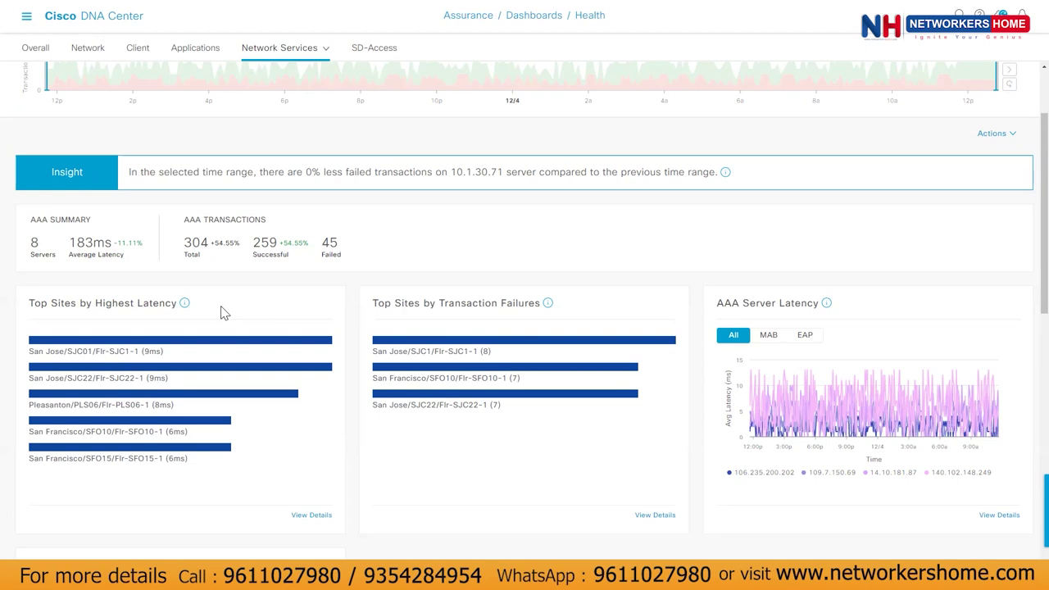
mouse_move(94, 88)
scroll(122, 87, up, 2)
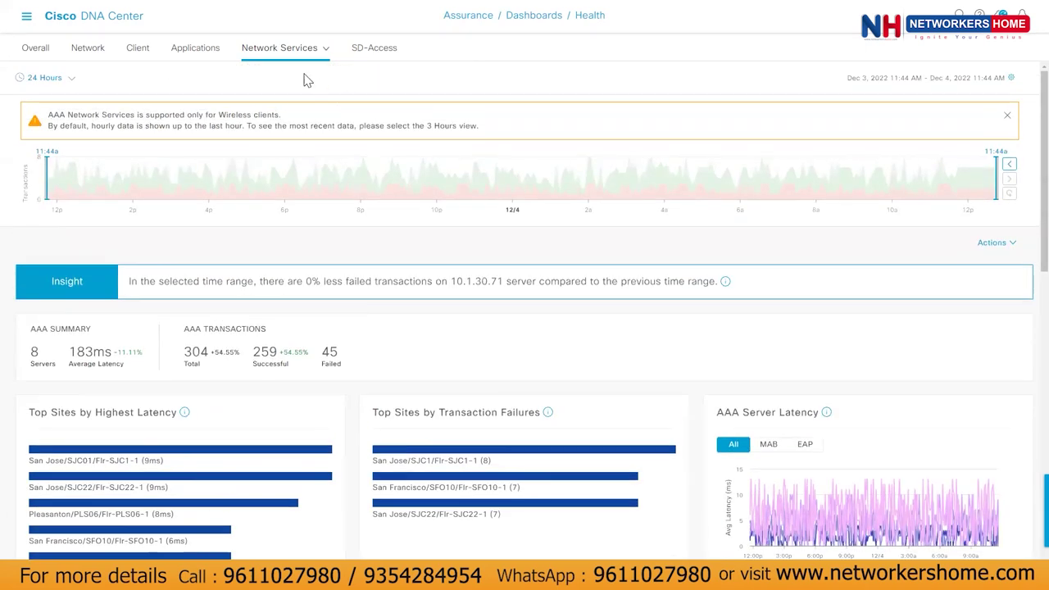
- Return to the overall health dashboard and review the Top 10 Issue Types with their last occurred times
click(43, 51)
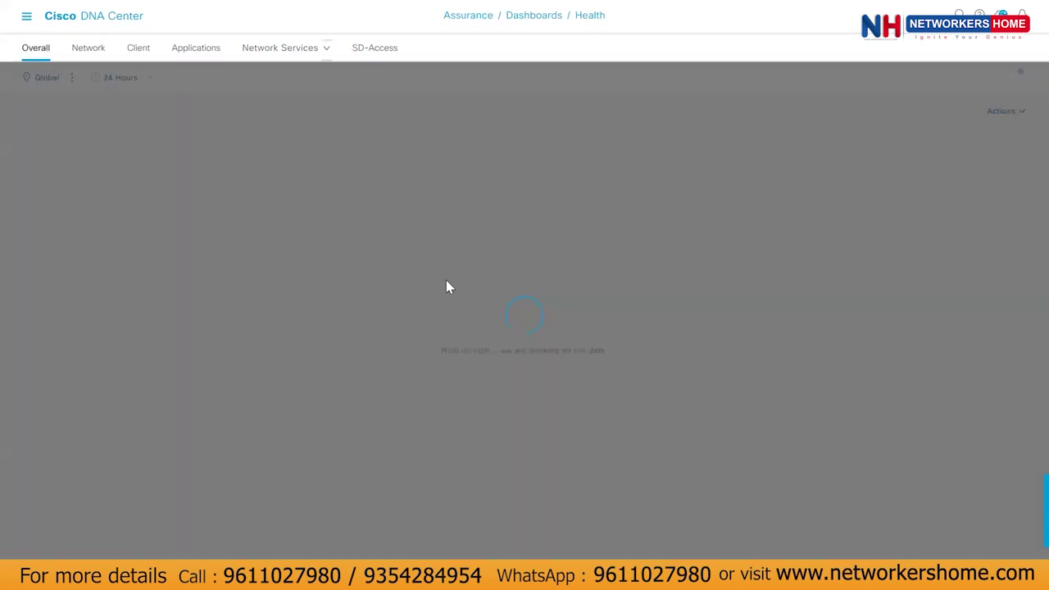
scroll(480, 372, down, 5)
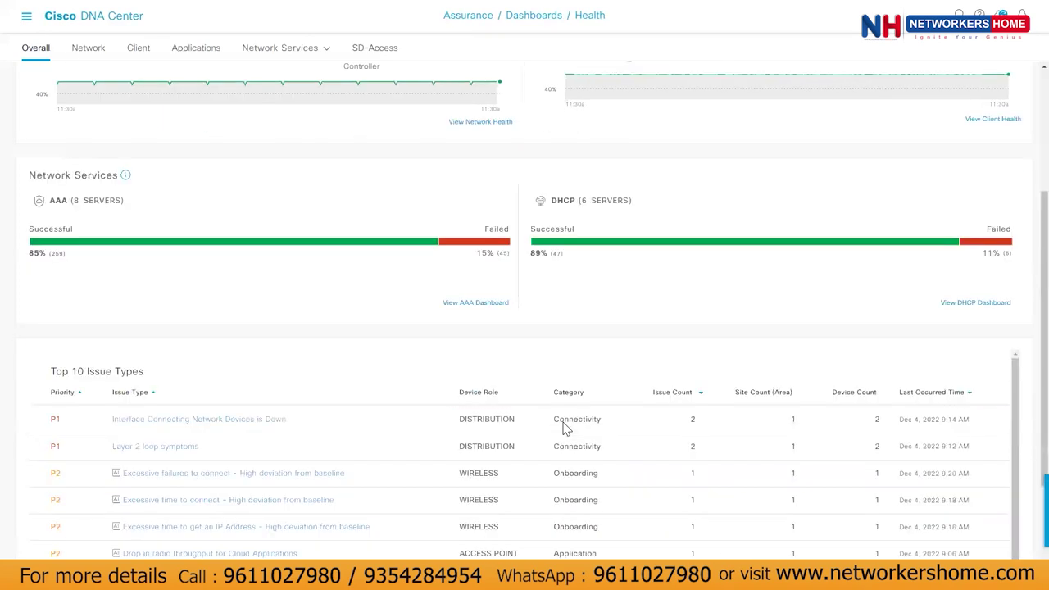
scroll(180, 295, down, 3)
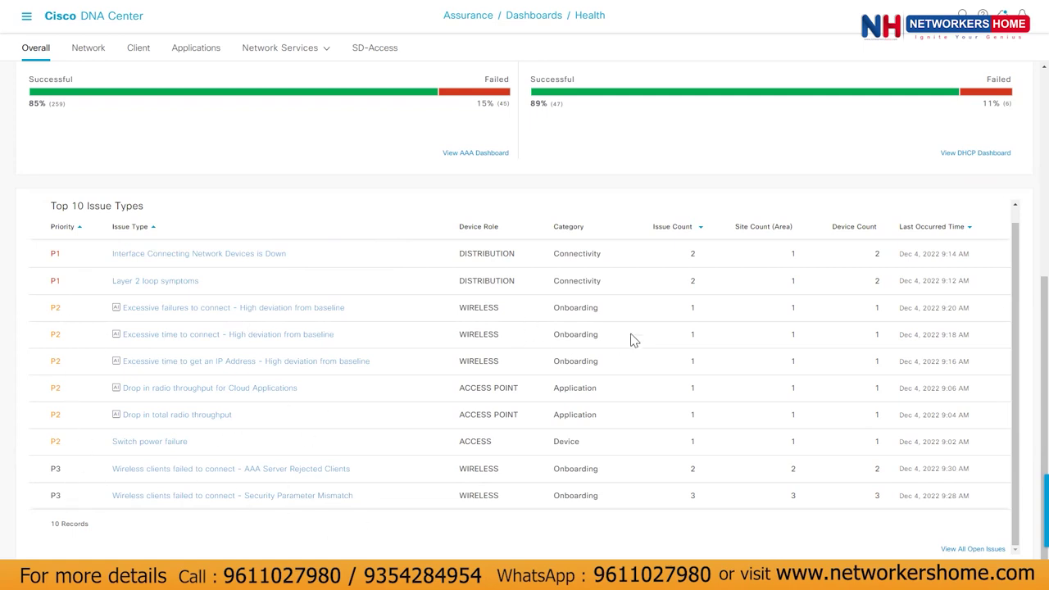
drag(904, 254, 964, 254)
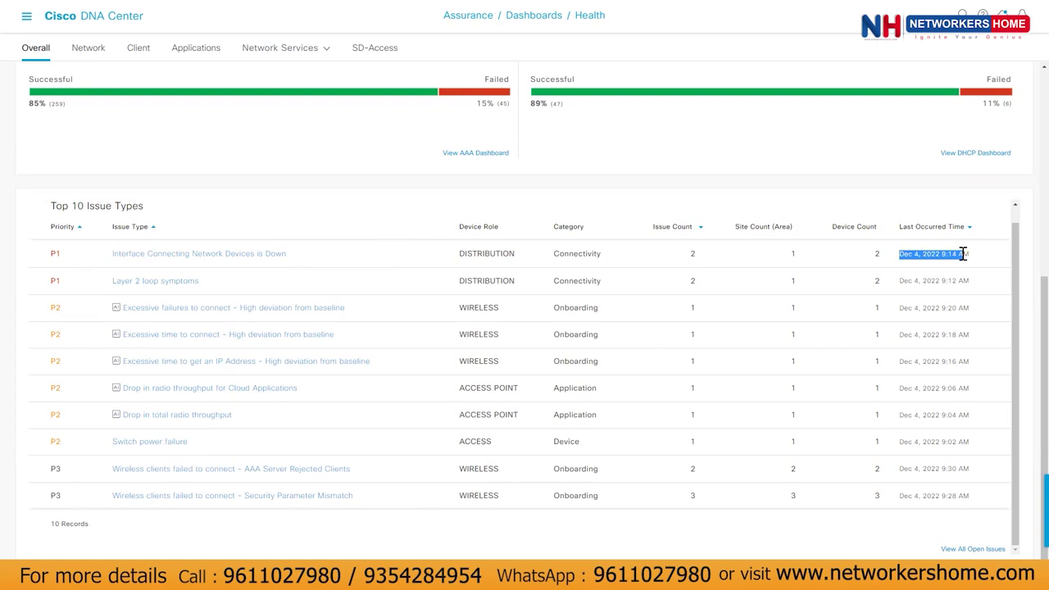
drag(904, 281, 966, 281)
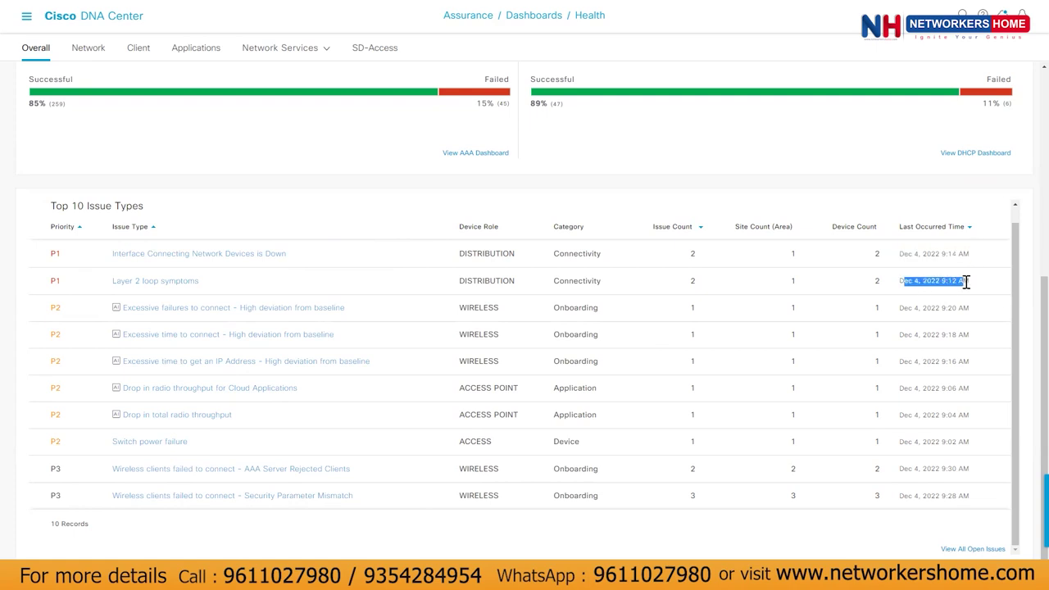
drag(900, 309, 975, 312)
click(960, 354)
- Check the issue count of the P1 issue "Interface Connecting Network Devices is Down" and open its details
double_click(696, 256)
click(185, 265)
click(319, 254)
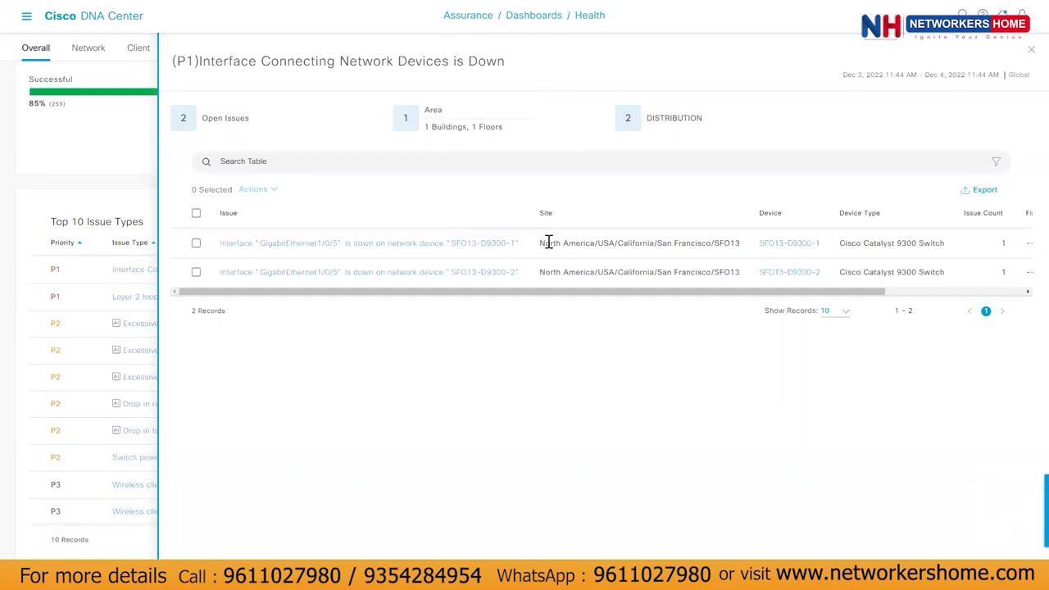
- Examine the site, device type, occurrence times and device role of the open interface-down issues
drag(542, 245, 730, 241)
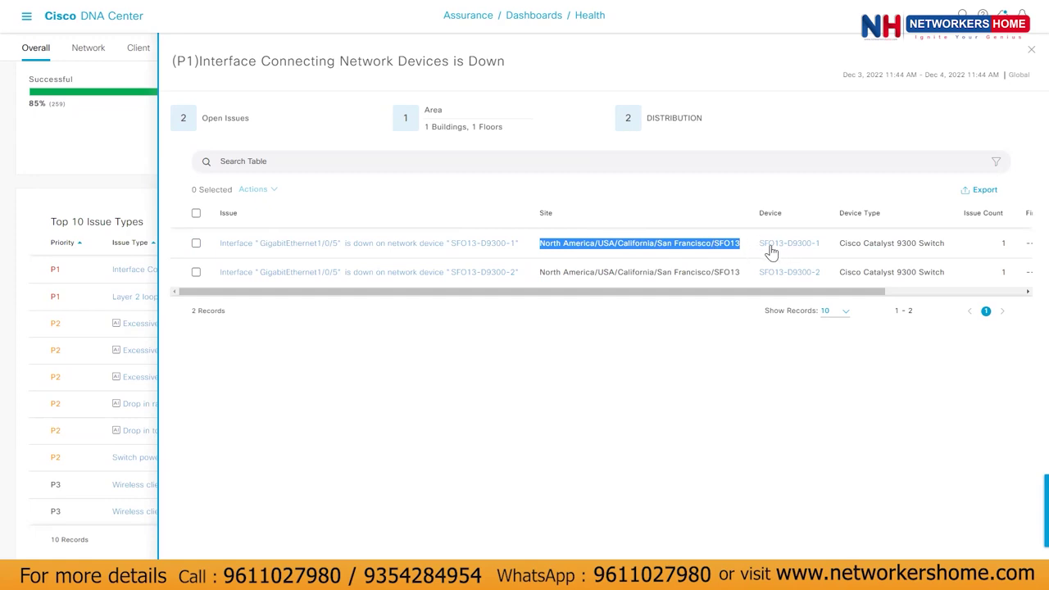
drag(831, 296, 901, 296)
drag(753, 243, 854, 244)
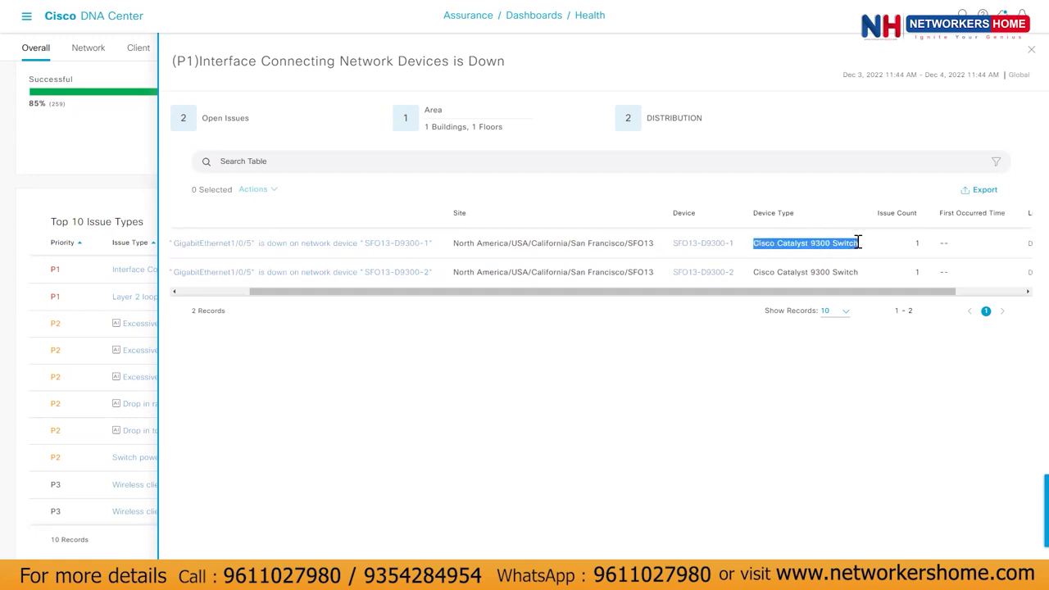
drag(816, 293, 907, 295)
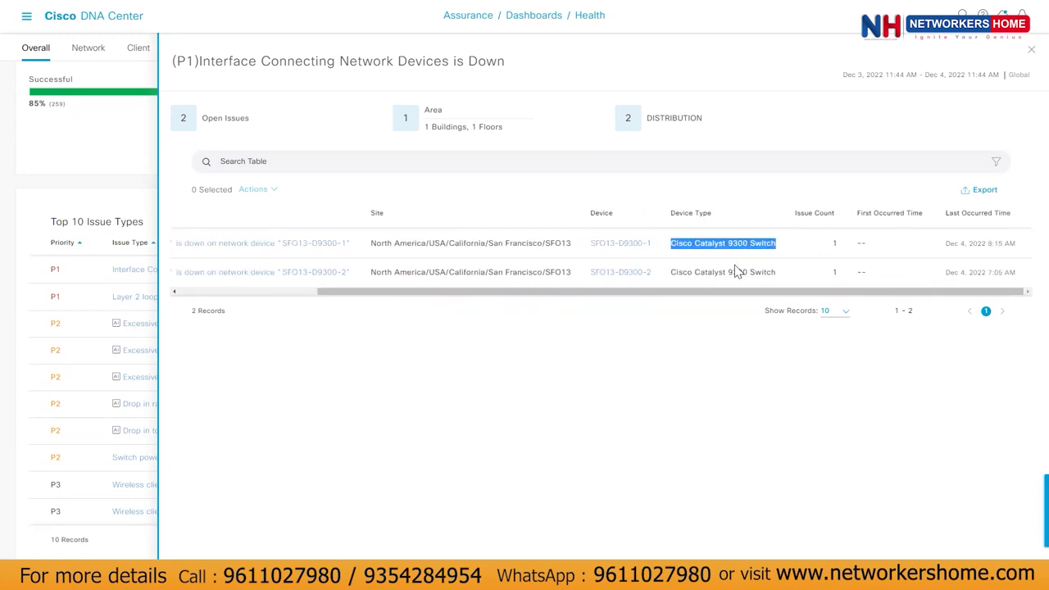
drag(621, 293, 433, 264)
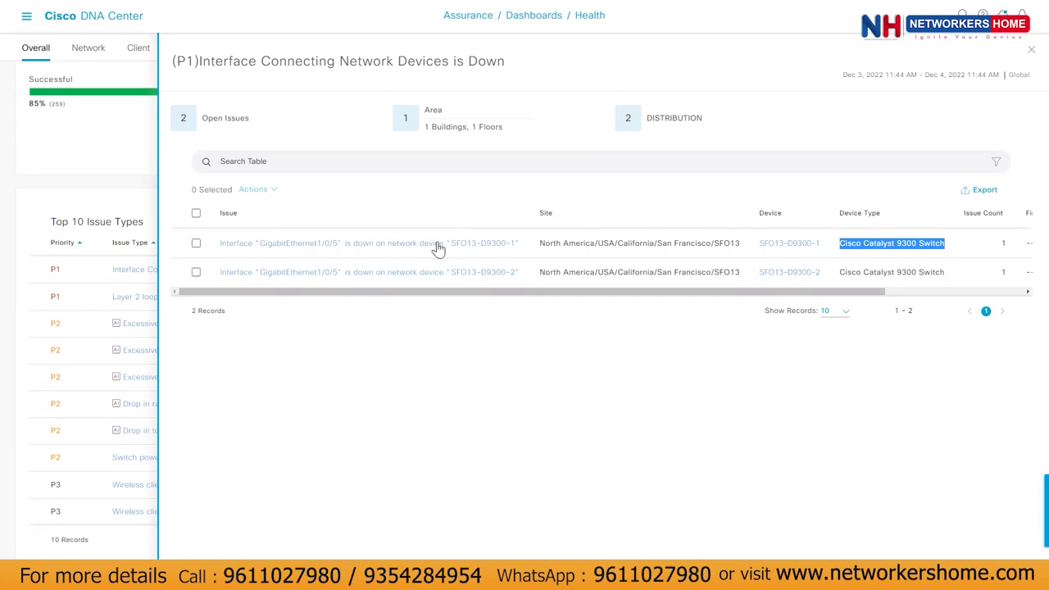
drag(741, 125, 649, 130)
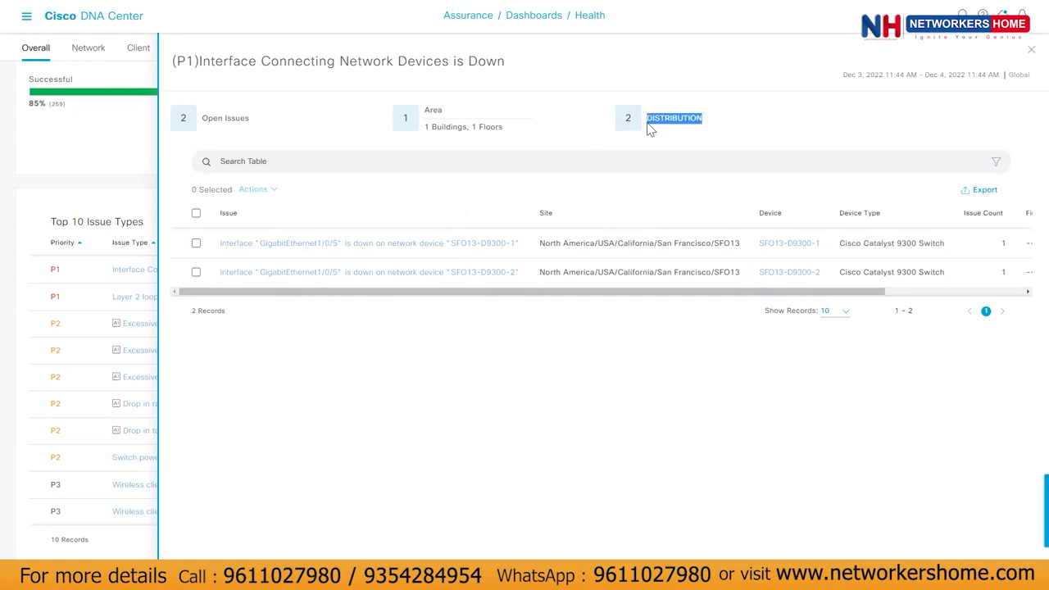
- Open the GigabitEthernet1/0/5 issue instance for SFO13-D9300-1 and highlight the affected device and interface names
click(379, 243)
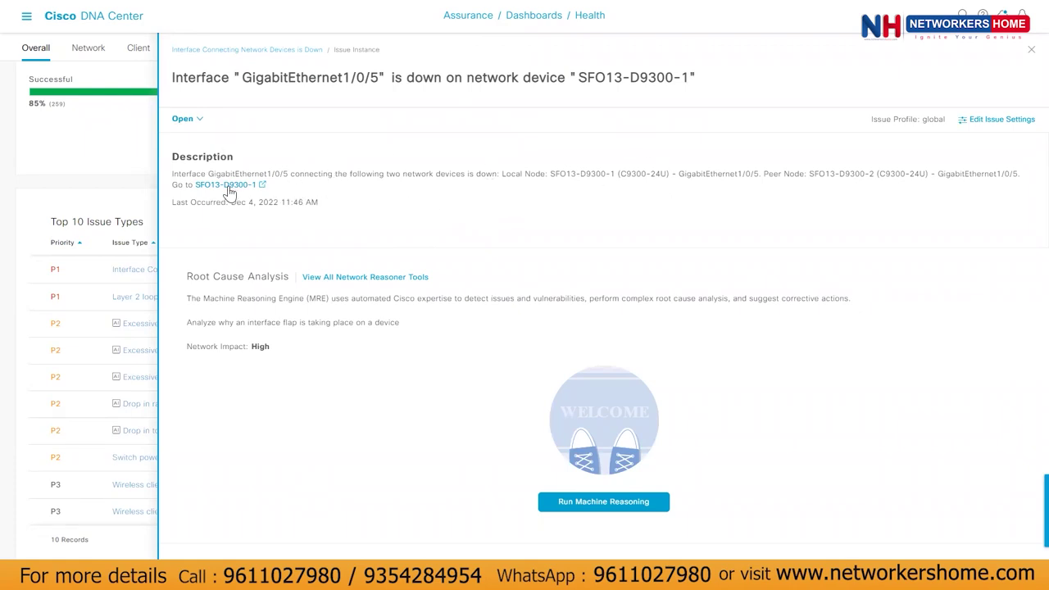
drag(579, 77, 689, 77)
drag(378, 76, 241, 77)
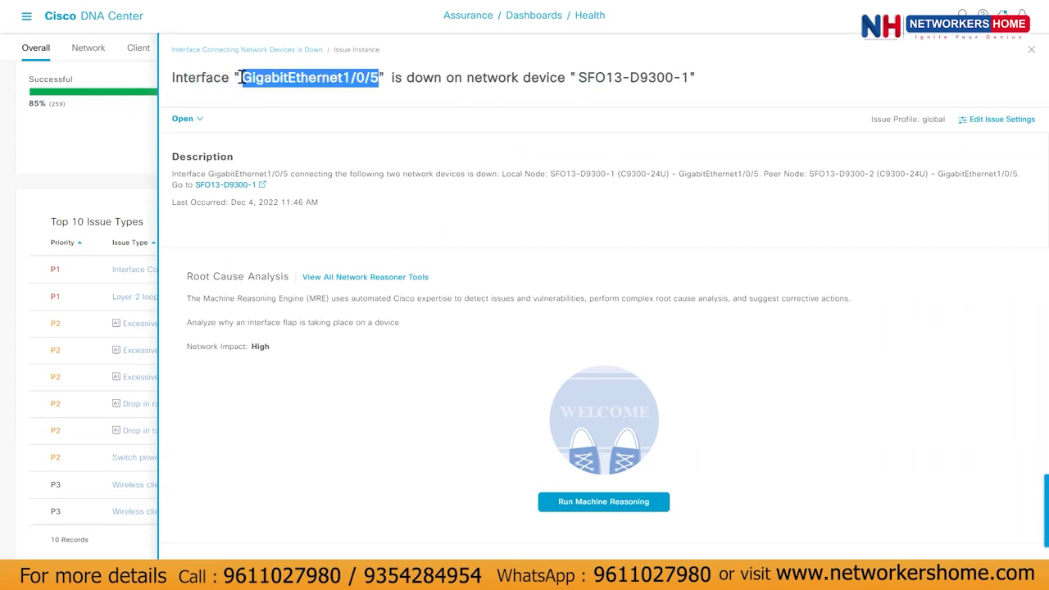
- Open the Device 360 page of switch SFO13-D9300-1 and expand Fabric Site Connectivity in its health timeline details
click(224, 187)
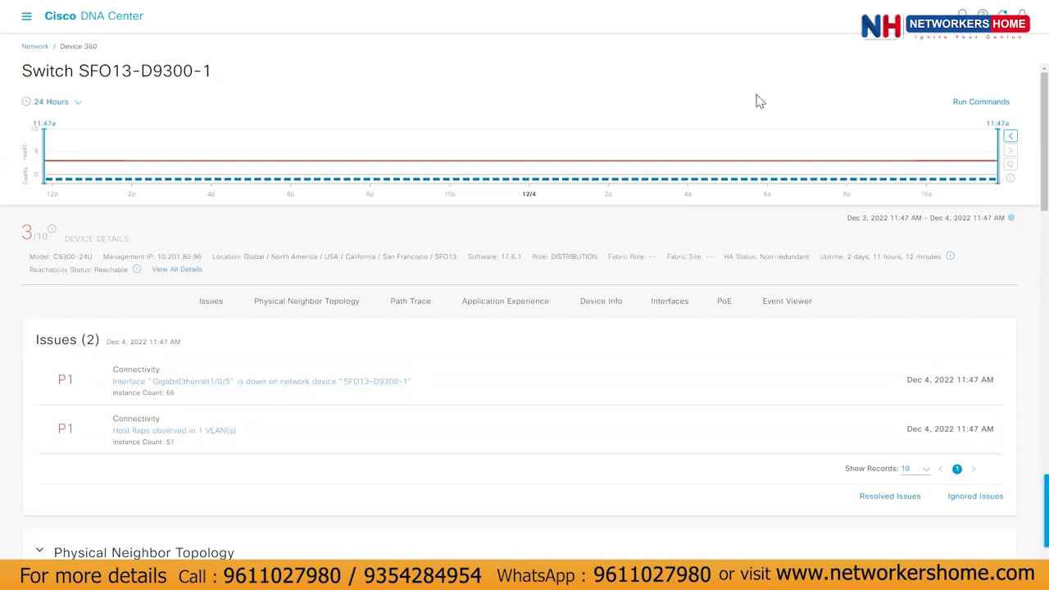
drag(98, 47, 69, 51)
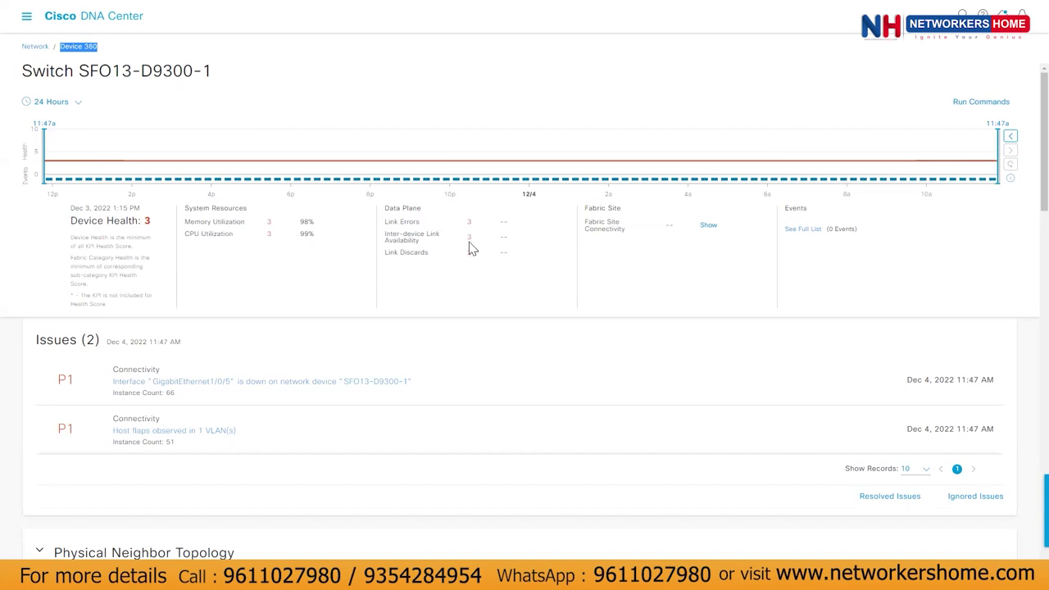
click(709, 230)
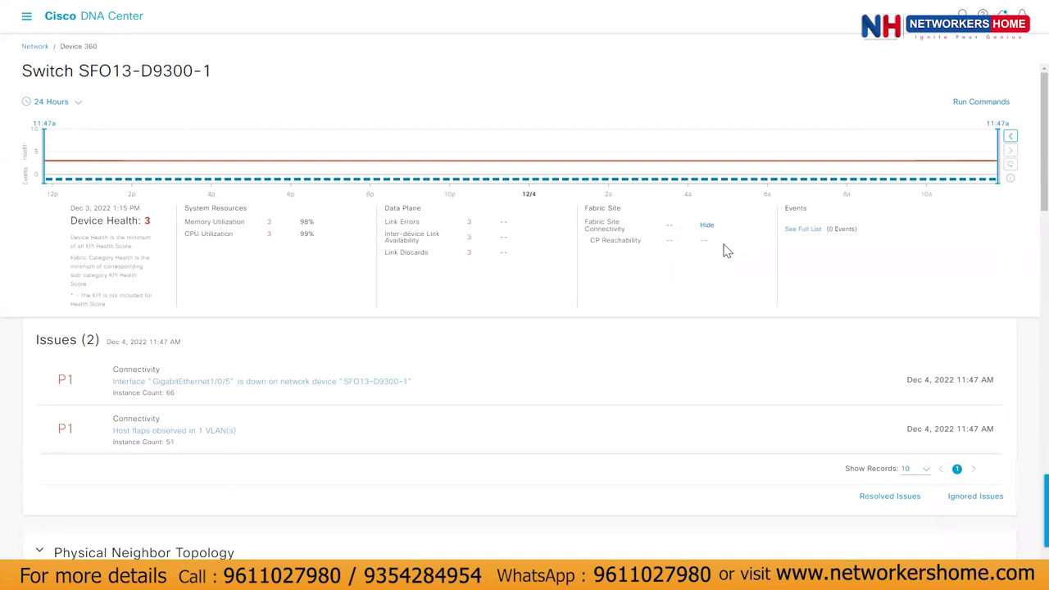
scroll(119, 239, down, 1)
scroll(59, 186, up, 1)
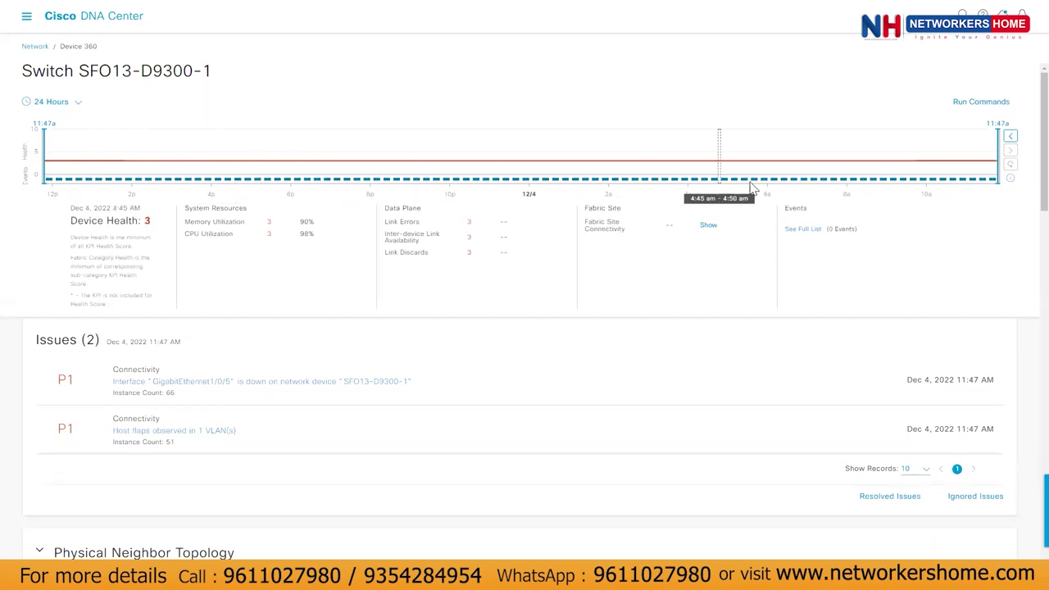
- Set the switch's Device 360 time range to 7 days and inspect points along the health timeline
click(78, 103)
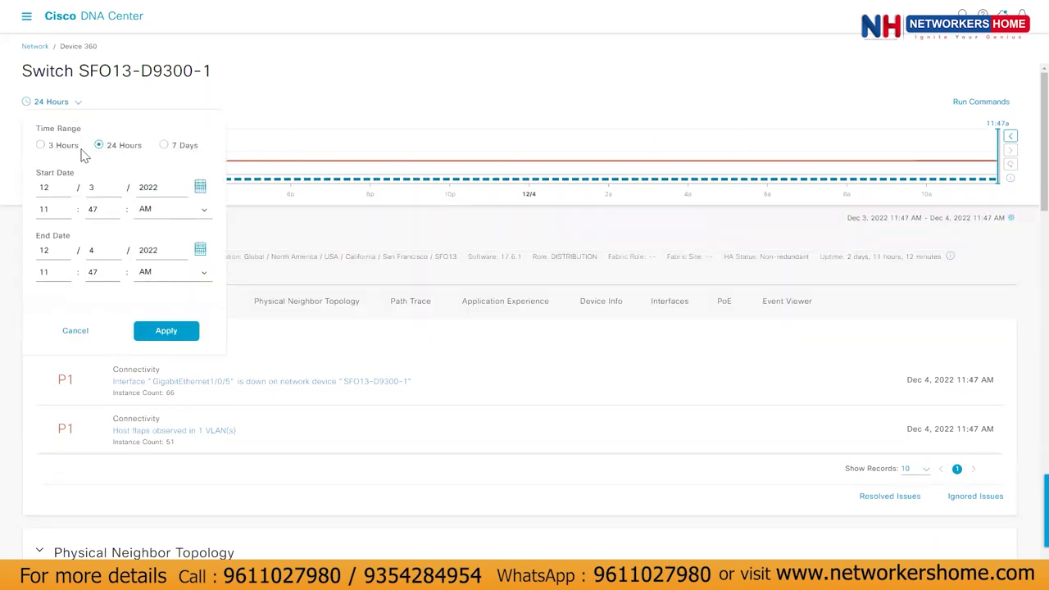
click(165, 146)
click(163, 333)
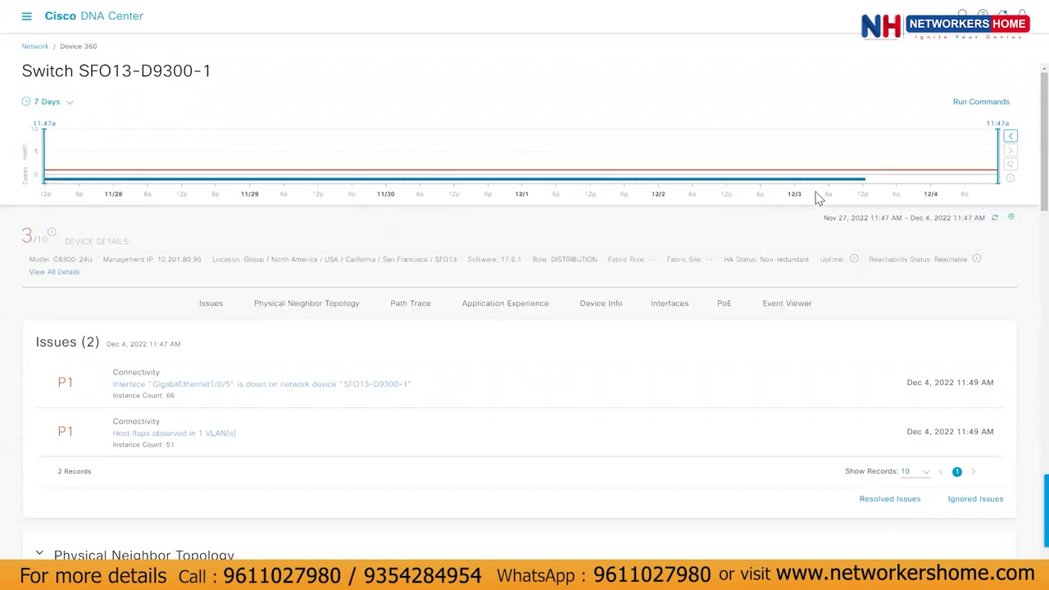
mouse_move(818, 199)
mouse_move(64, 160)
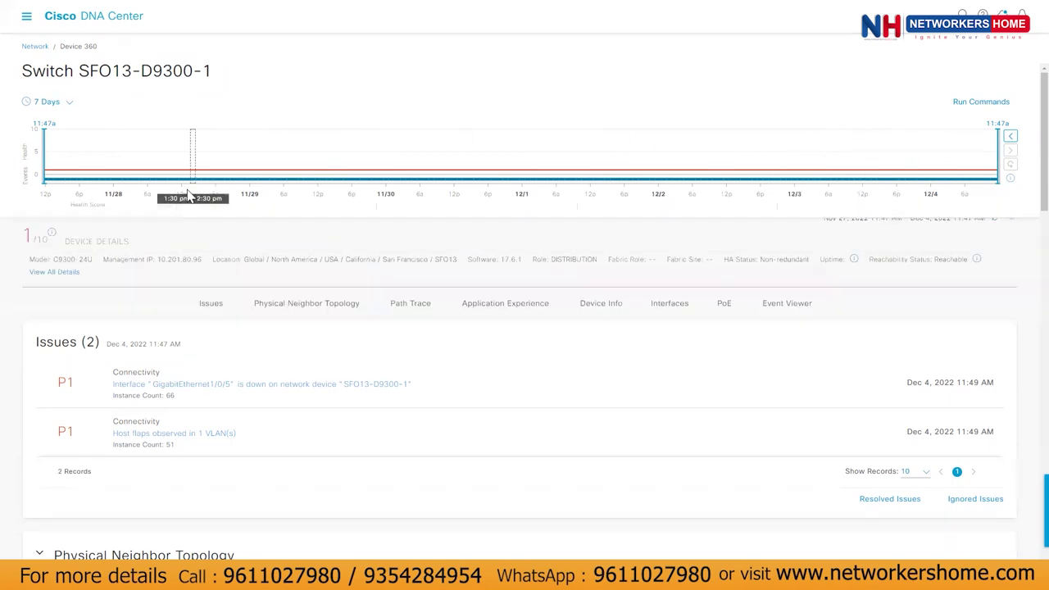
- Examine the switch's issues, Physical Neighbor Topology and the syslog warnings in the Event Viewer
scroll(443, 313, down, 3)
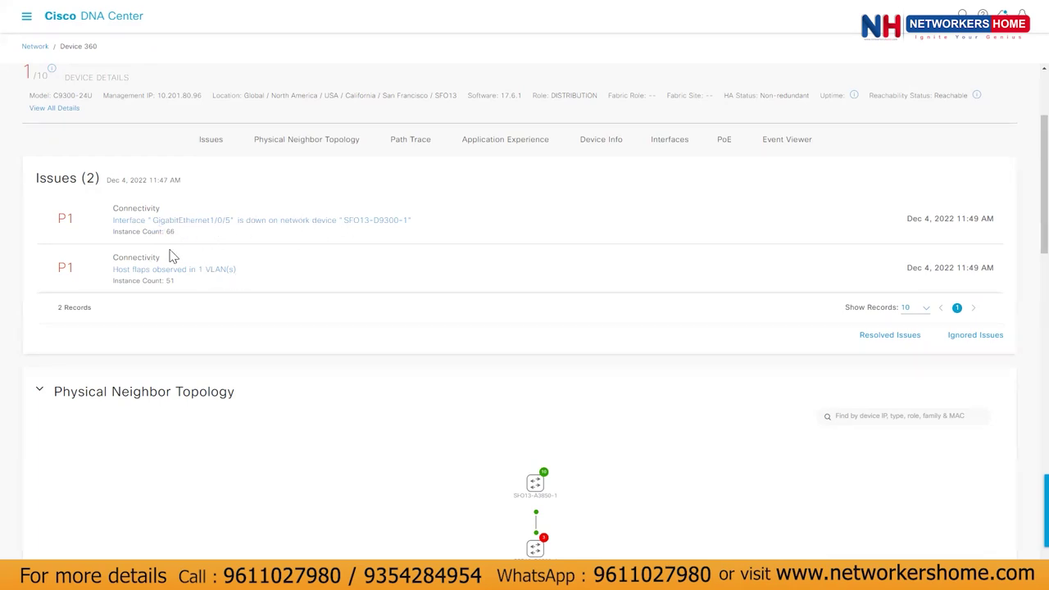
scroll(253, 306, down, 3)
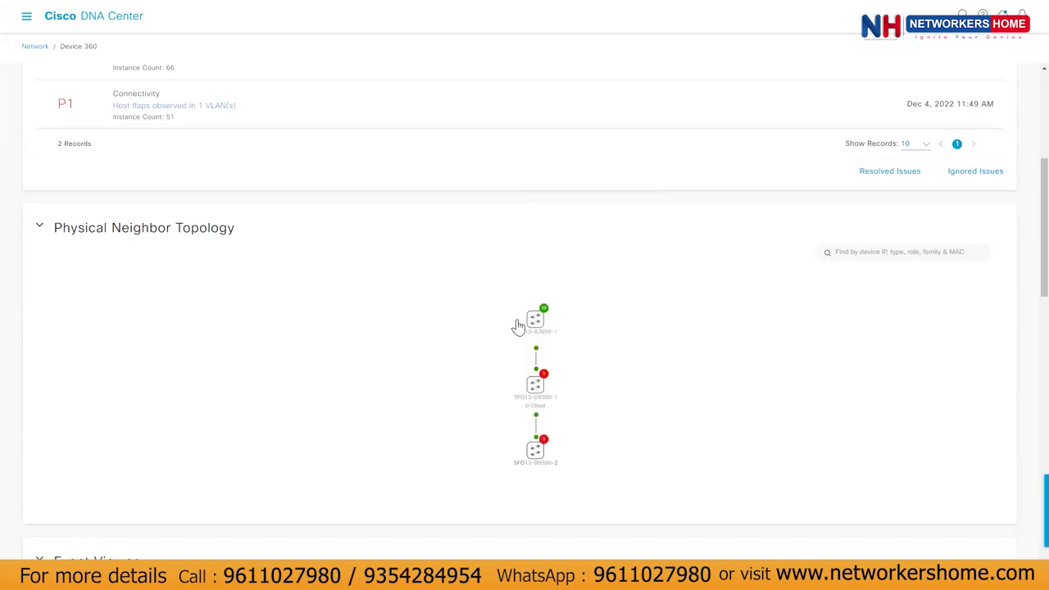
scroll(369, 431, down, 3)
scroll(358, 433, down, 2)
scroll(369, 421, up, 2)
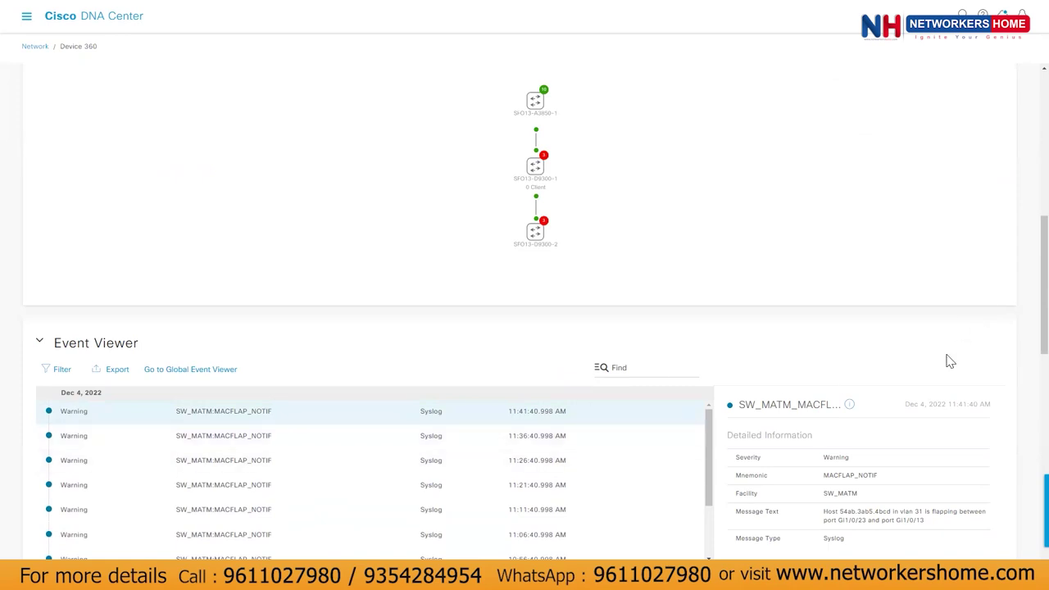
scroll(277, 401, down, 2)
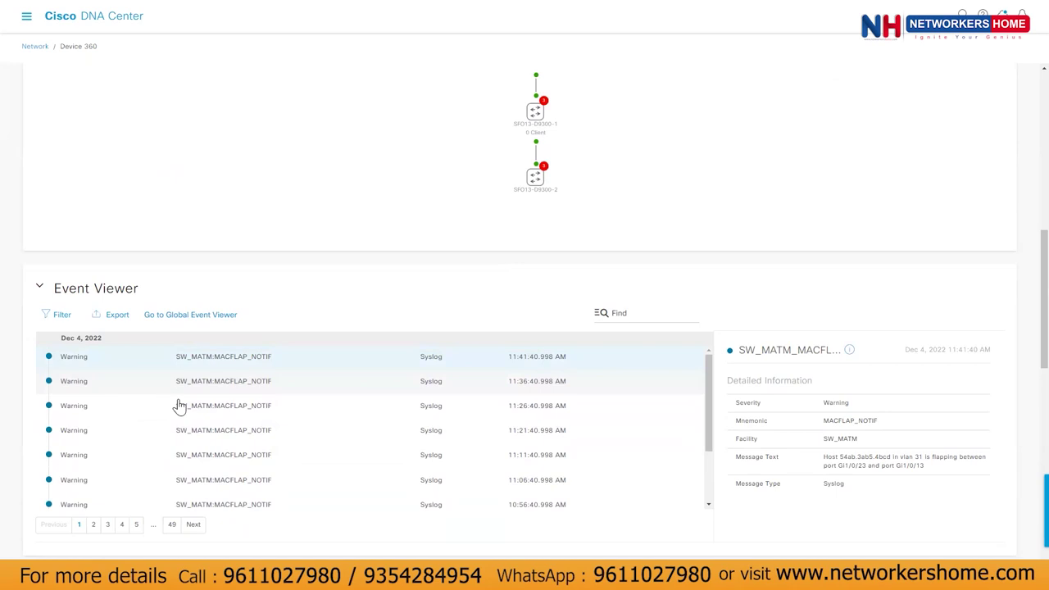
scroll(197, 455, down, 2)
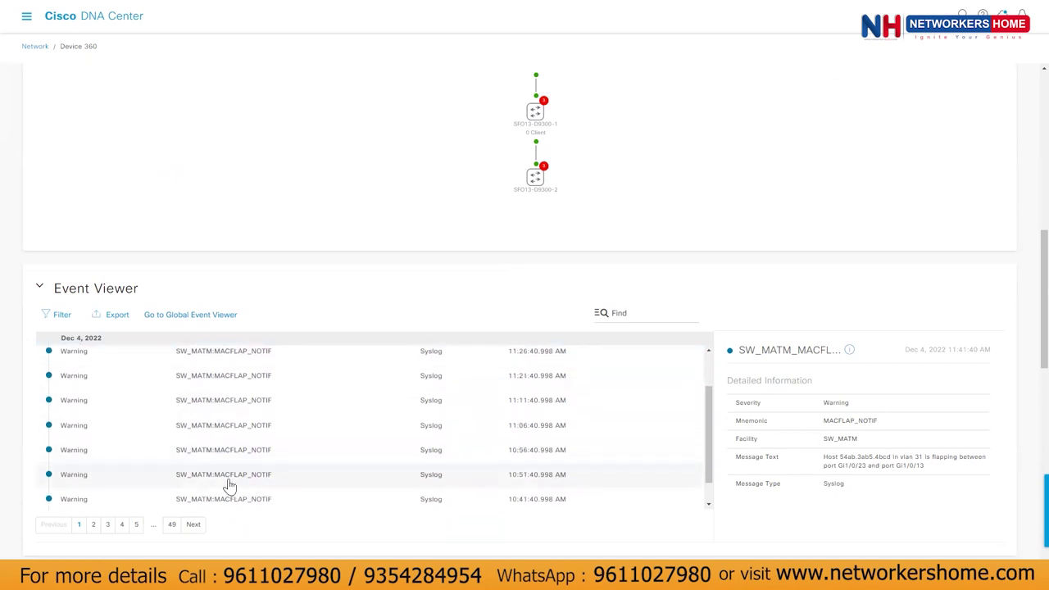
scroll(228, 464, down, 1)
scroll(229, 465, down, 1)
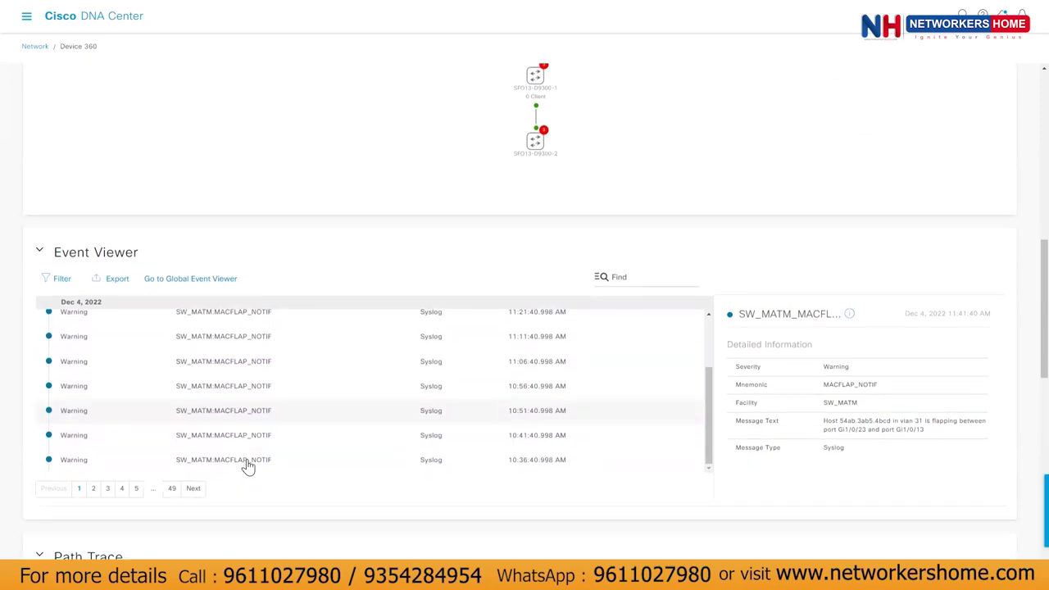
- Highlight the message text of the latest MACFLAP_NOTIF syslog event and compare it with the switches in the Physical Neighbor Topology
scroll(246, 467, up, 3)
scroll(231, 506, down, 2)
scroll(230, 508, down, 3)
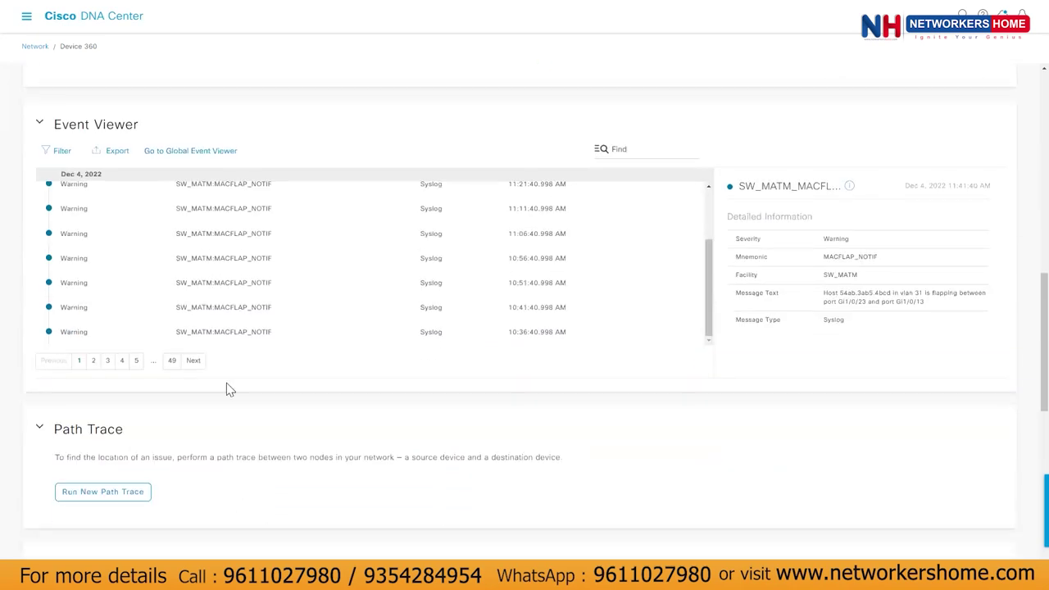
scroll(246, 328, up, 3)
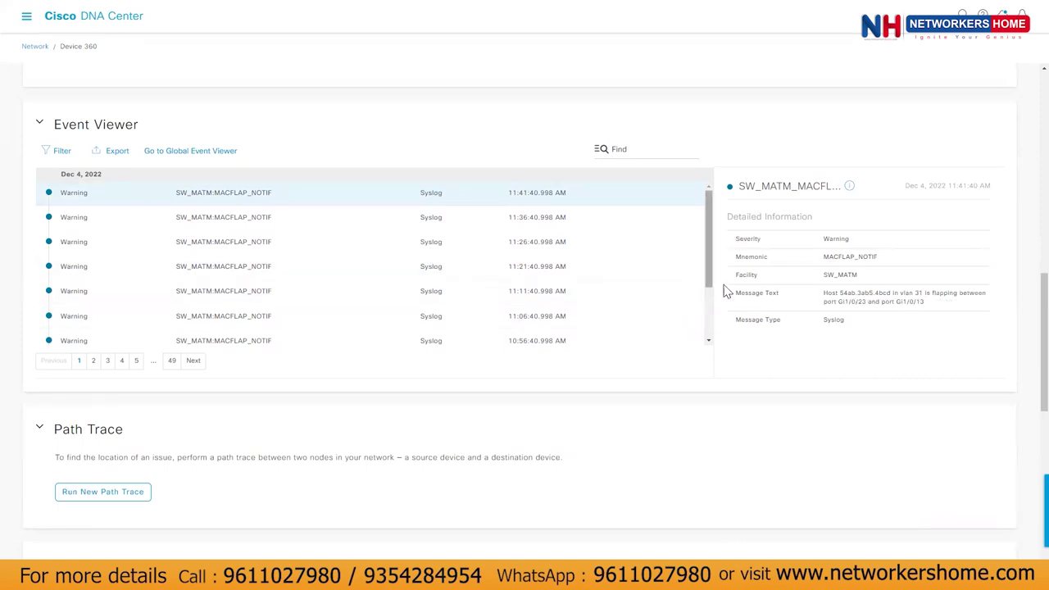
drag(825, 300, 951, 304)
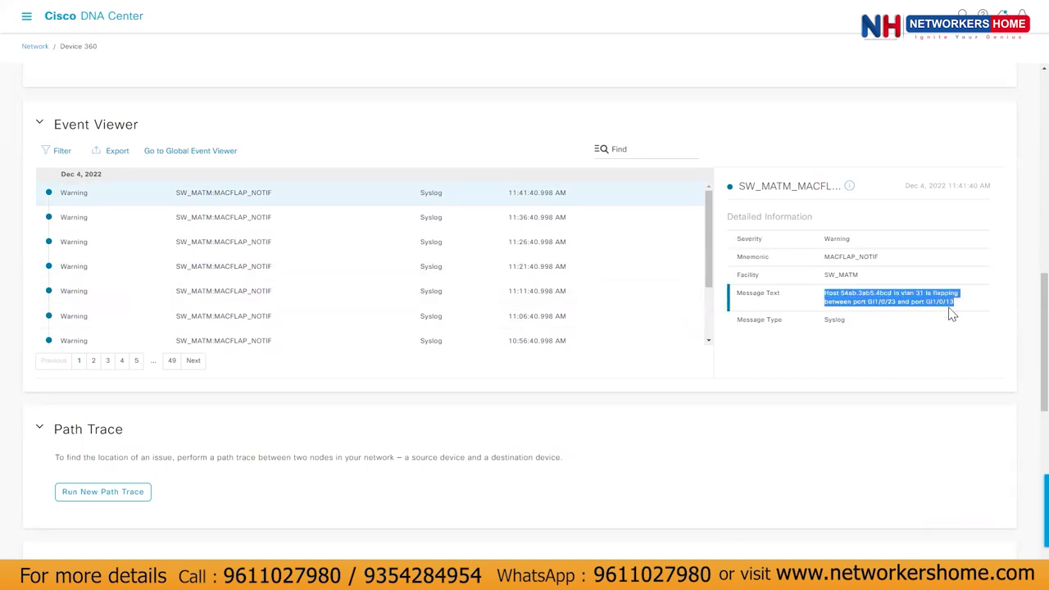
scroll(508, 273, up, 3)
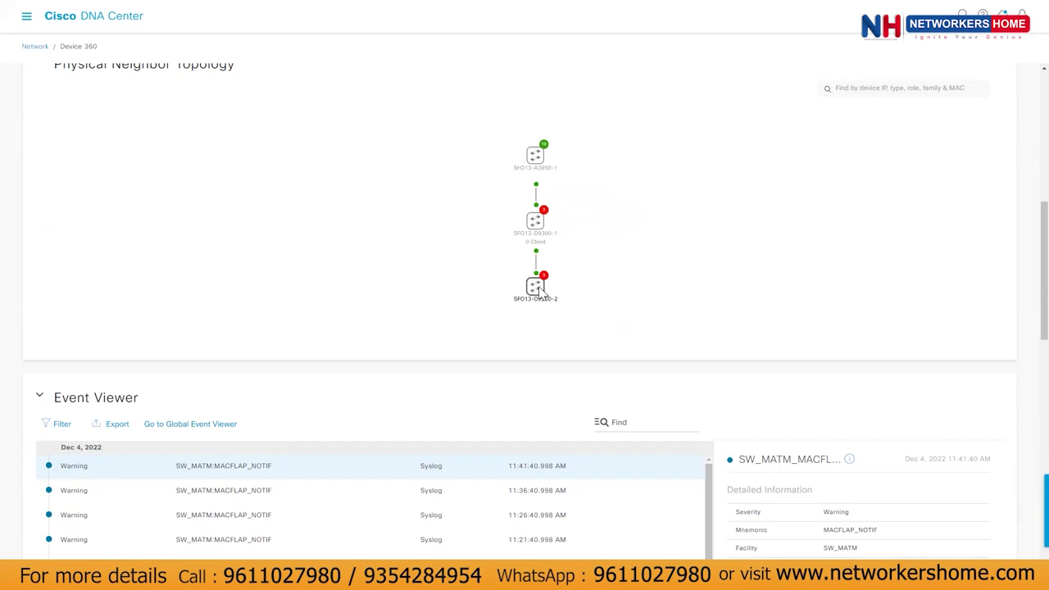
mouse_move(538, 155)
scroll(392, 188, up, 1)
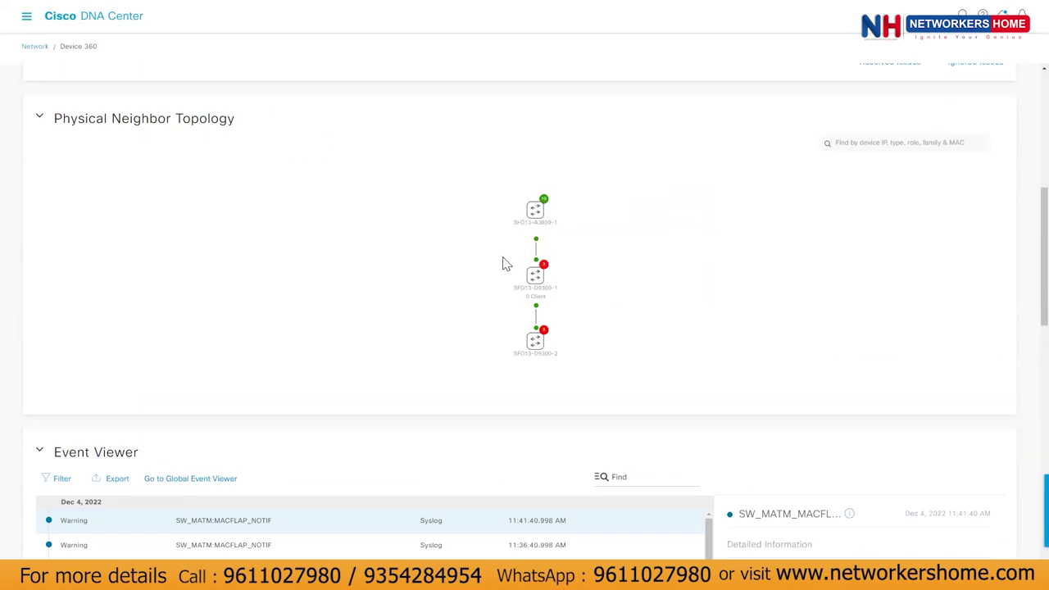
scroll(374, 445, down, 5)
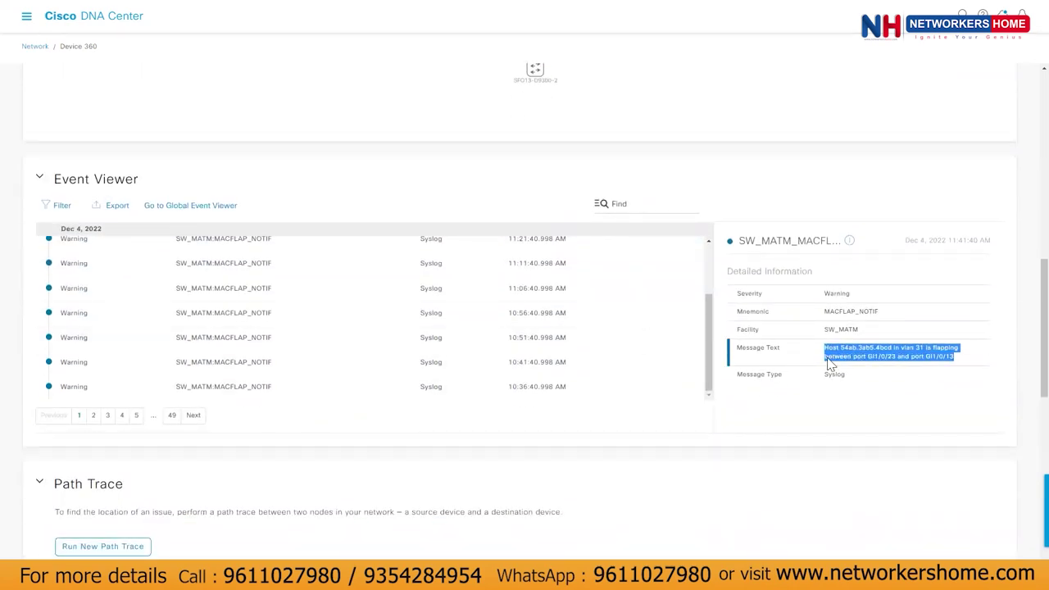
scroll(437, 381, down, 2)
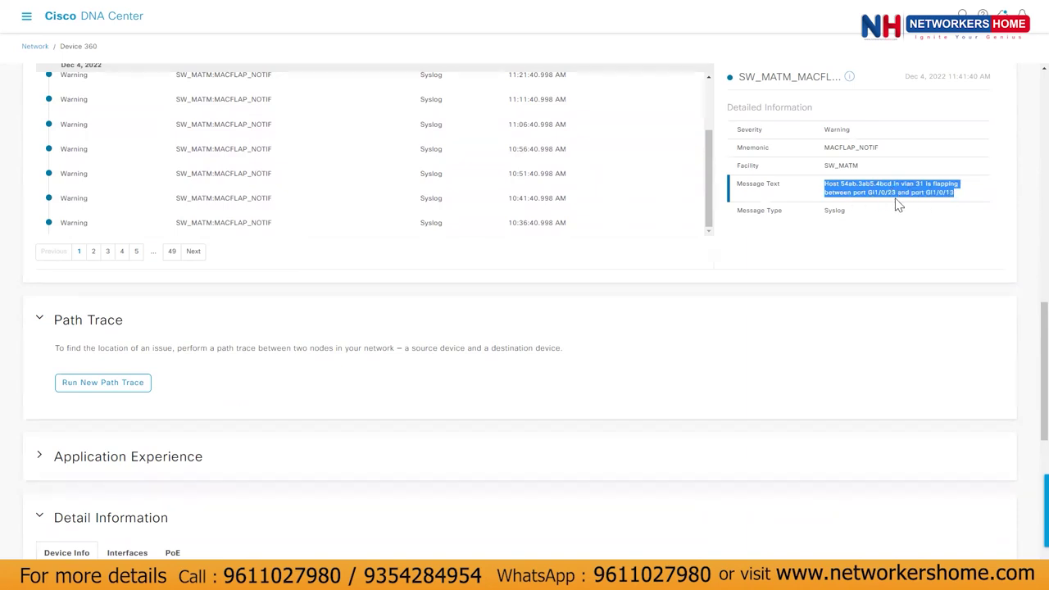
scroll(426, 319, up, 1)
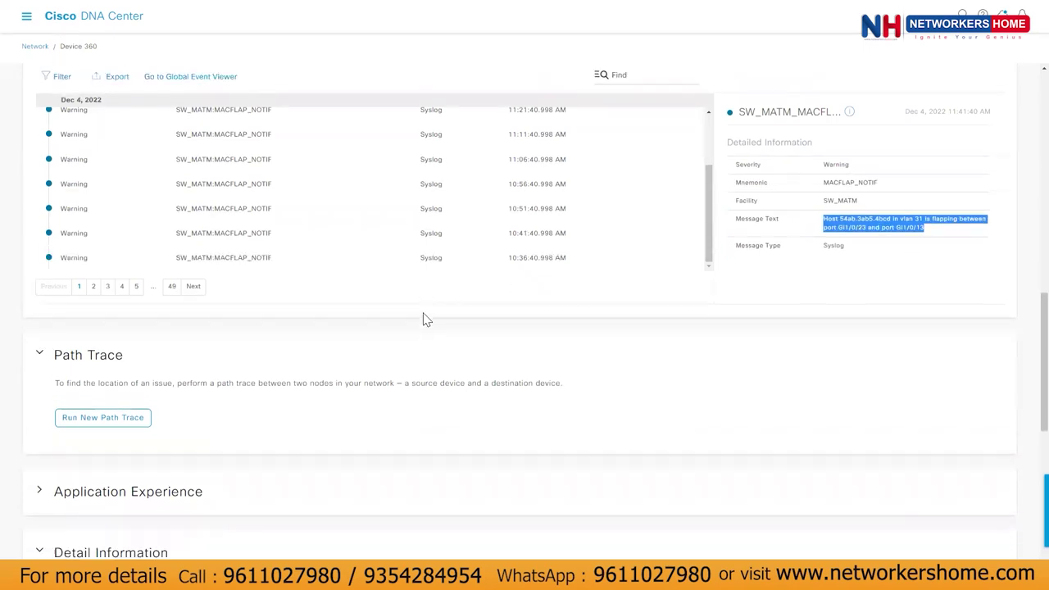
- Start a new path trace from source IP 10.201.80.96 and set its destination IP to 10.16.32.45
scroll(369, 294, down, 3)
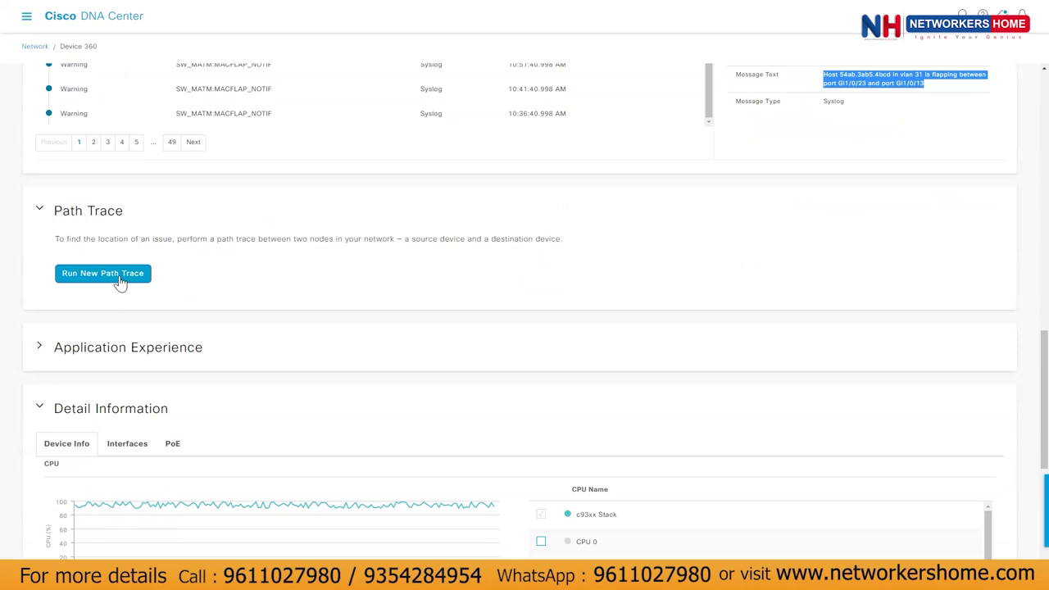
drag(53, 210, 123, 213)
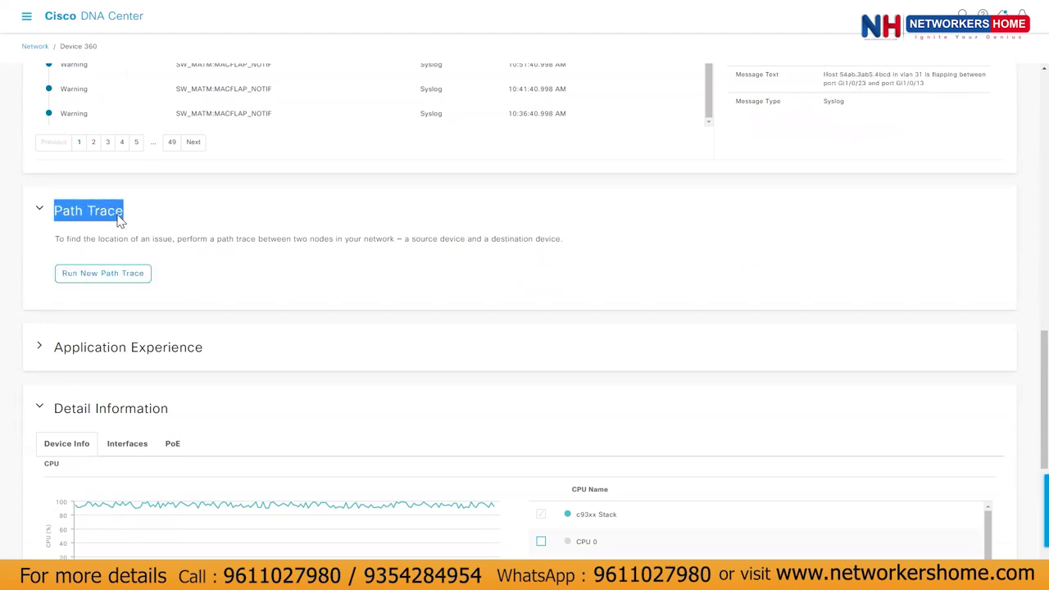
click(102, 279)
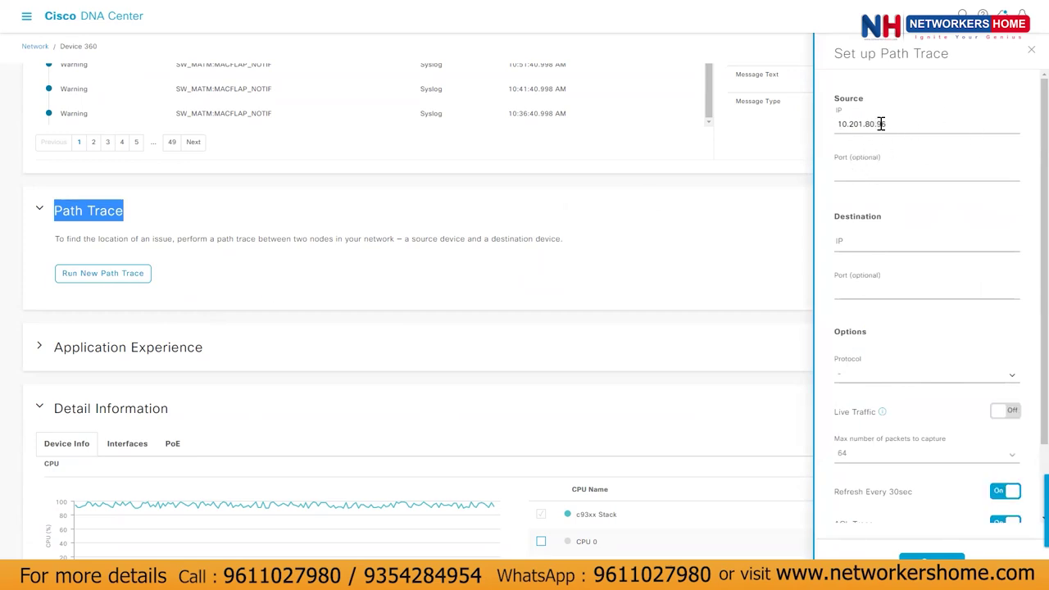
click(845, 246)
click(889, 281)
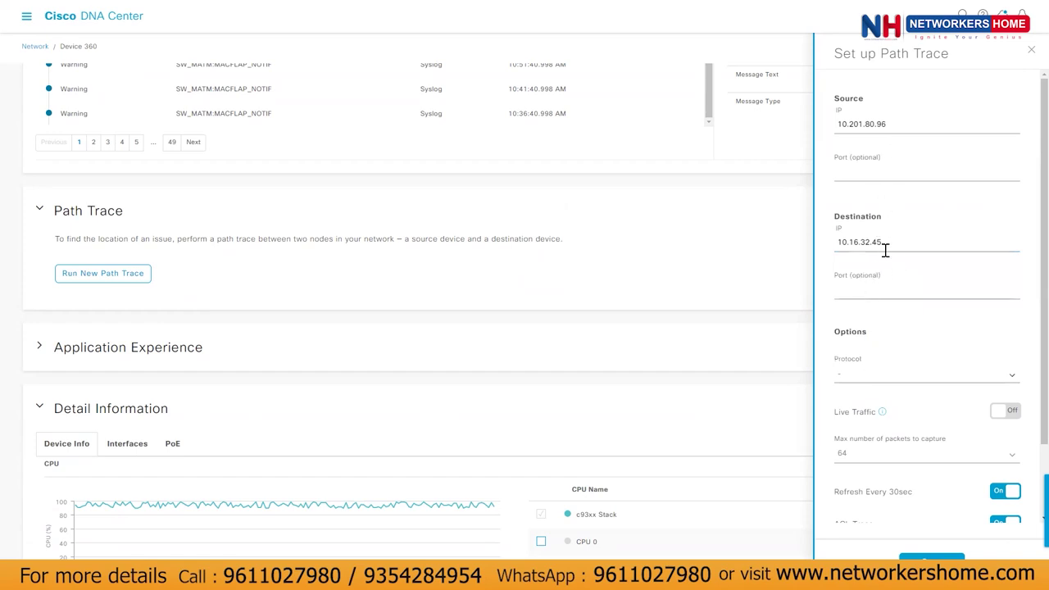
- Look through the protocol choices and other options of the path trace, returning the protocol to unspecified
scroll(901, 368, down, 1)
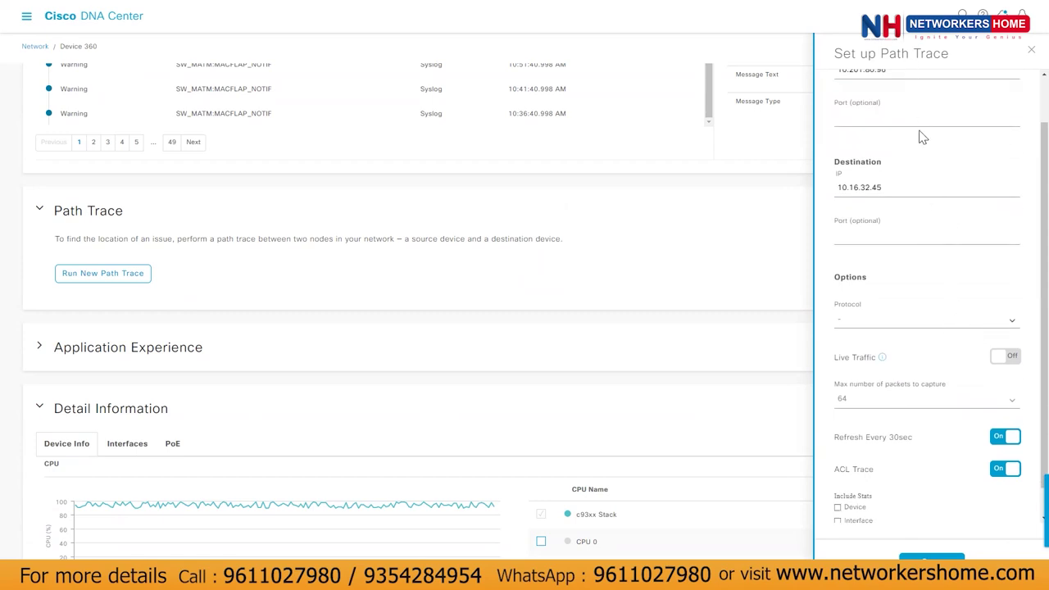
click(979, 325)
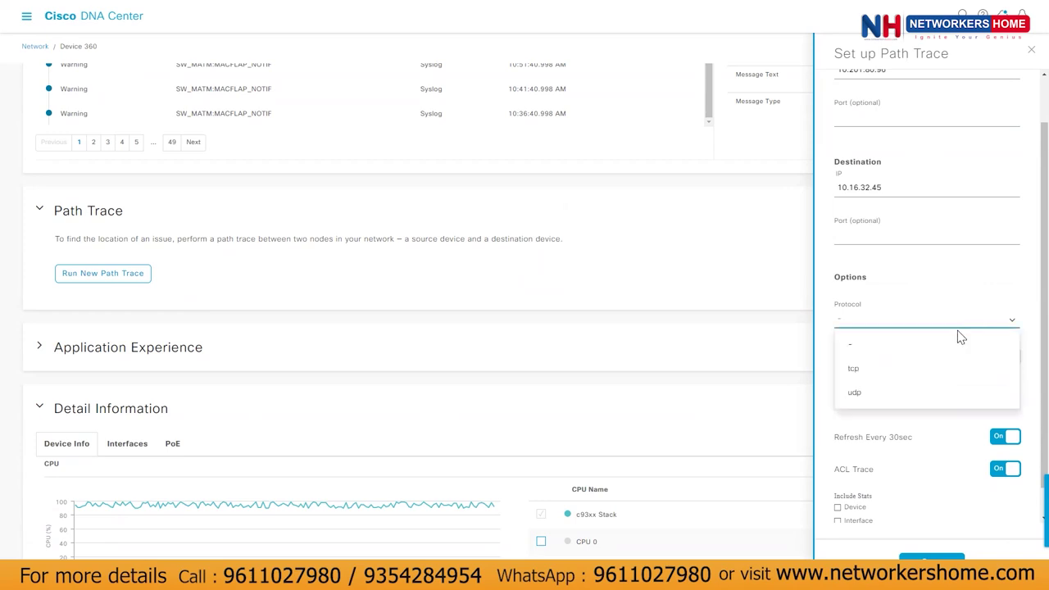
click(894, 383)
click(913, 326)
click(873, 348)
scroll(871, 423, down, 1)
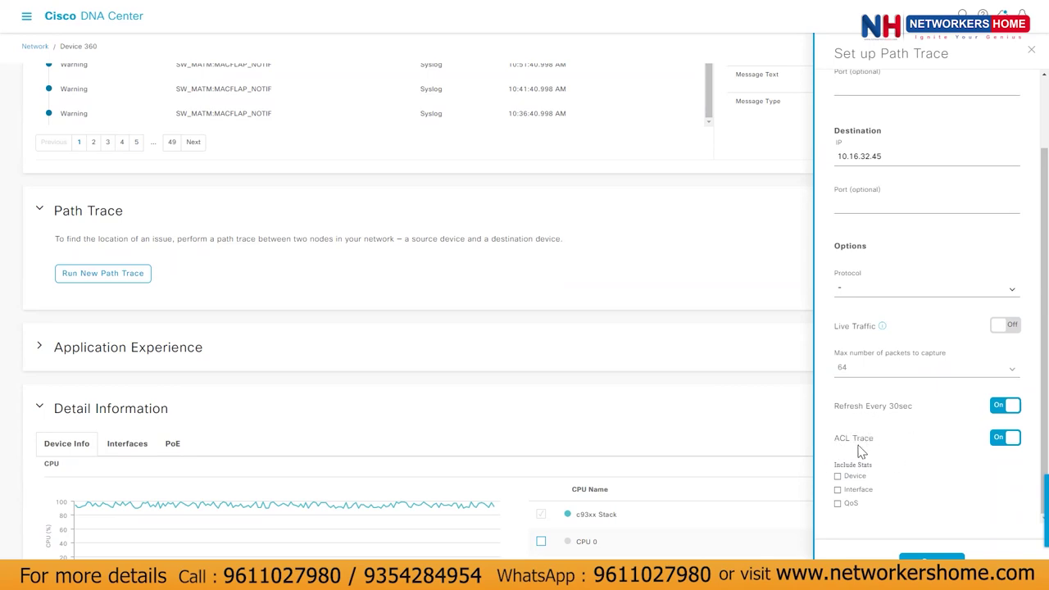
scroll(903, 148, up, 2)
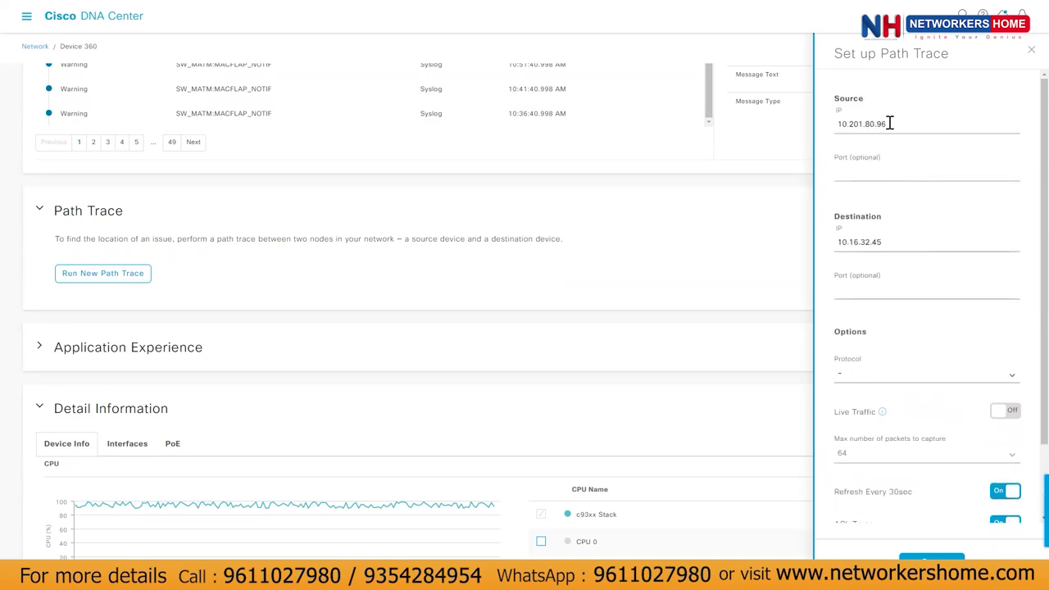
- Include device, interface and QoS statistics in the path trace, keep ACL Trace on, and run it
scroll(890, 359, down, 2)
drag(840, 442, 897, 441)
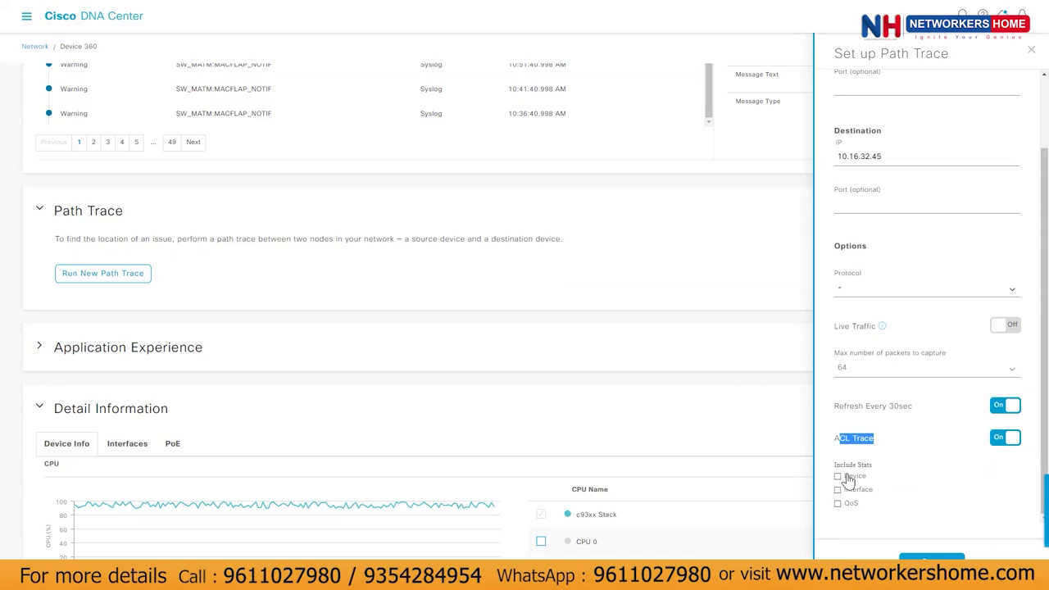
click(851, 504)
click(856, 490)
click(854, 477)
click(926, 560)
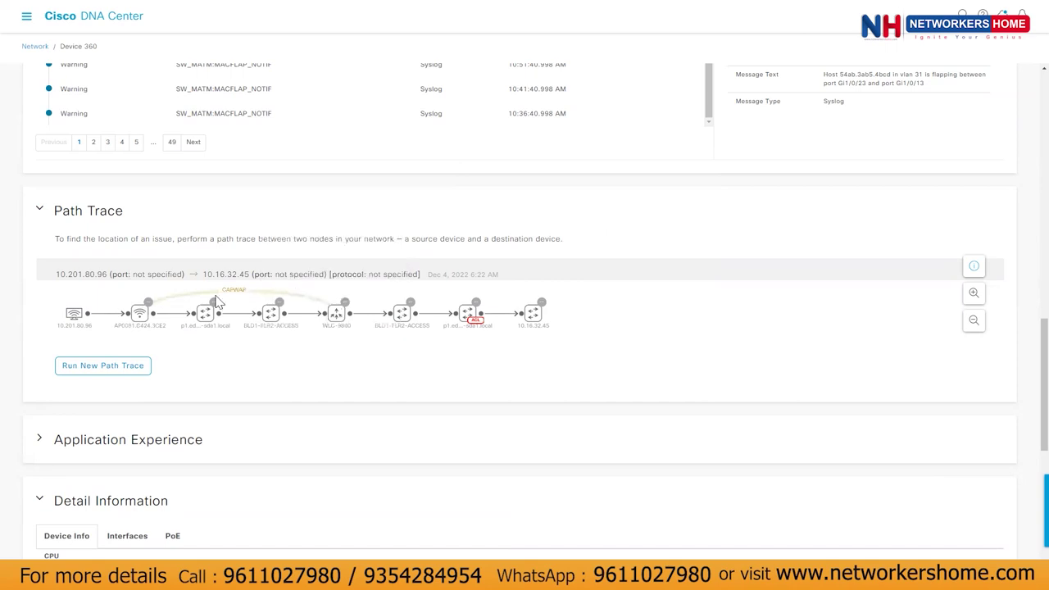
- Open the details of p1.edge1-sda1.local in the path trace, highlight its Vlan120 ACL name, result and matching ACE rule, and close them
mouse_move(333, 314)
mouse_move(467, 330)
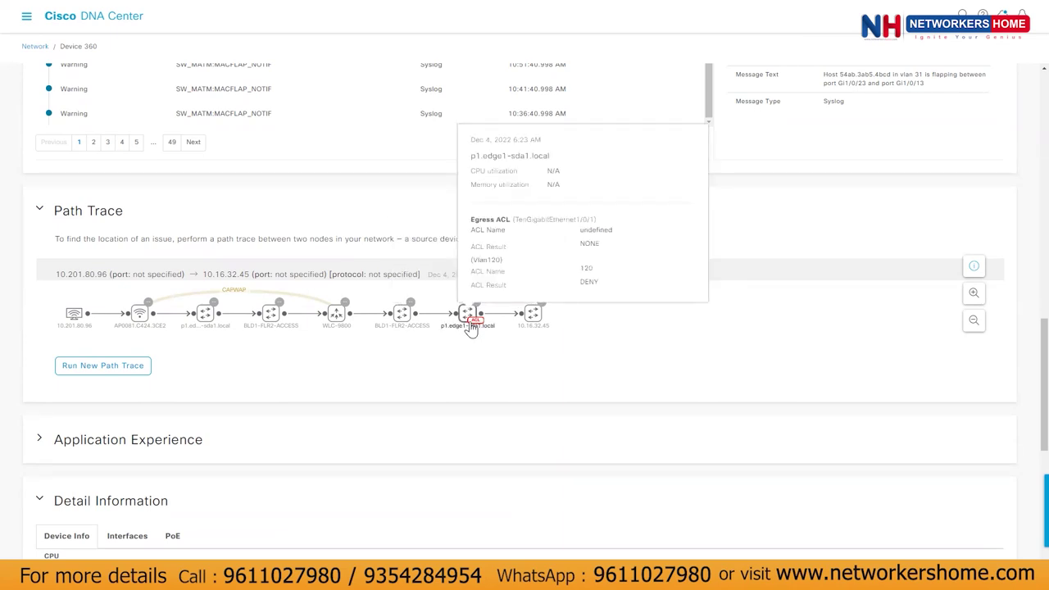
click(470, 321)
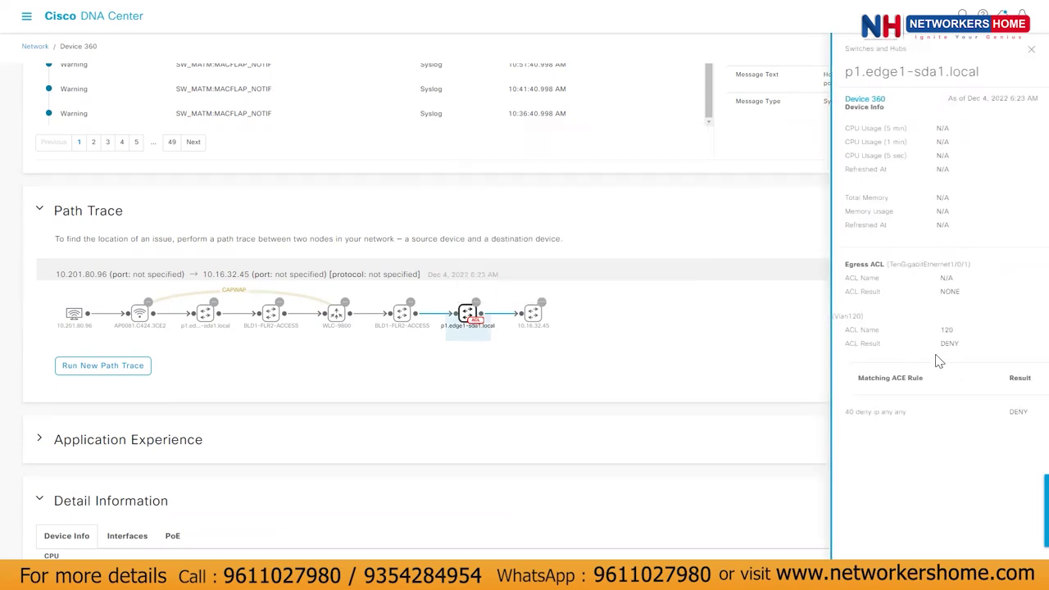
double_click(944, 331)
drag(939, 344, 960, 349)
drag(906, 415, 850, 424)
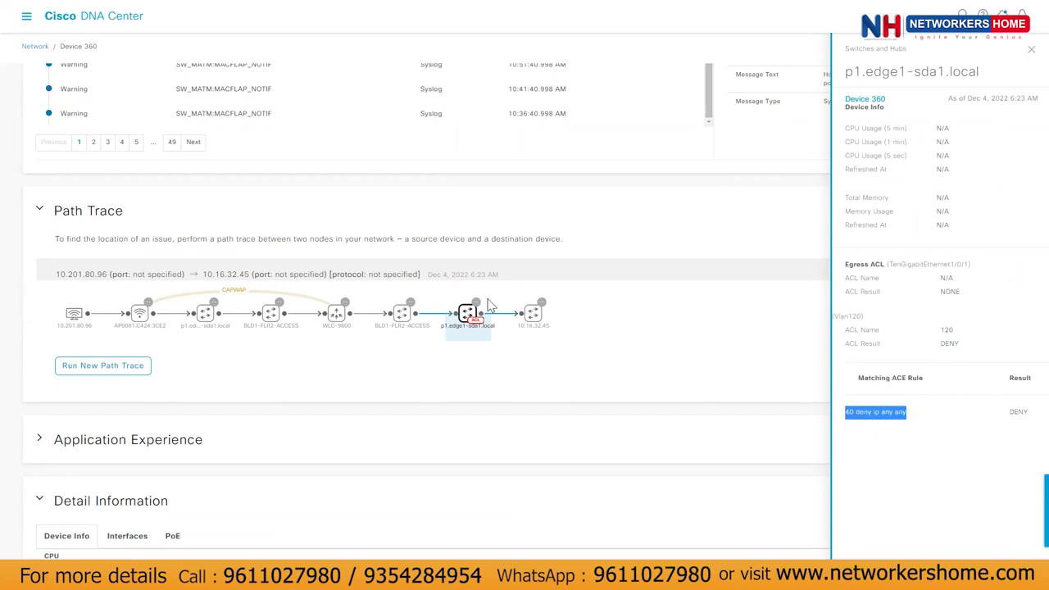
click(610, 339)
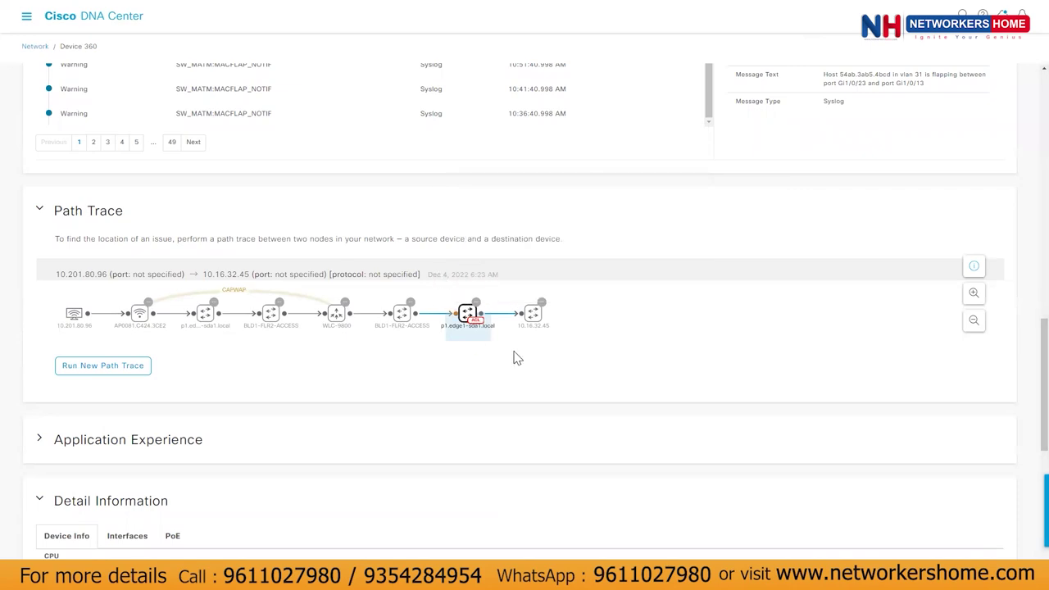
- Highlight the path trace's source and destination IP addresses and inspect the hops between them
drag(56, 275, 109, 276)
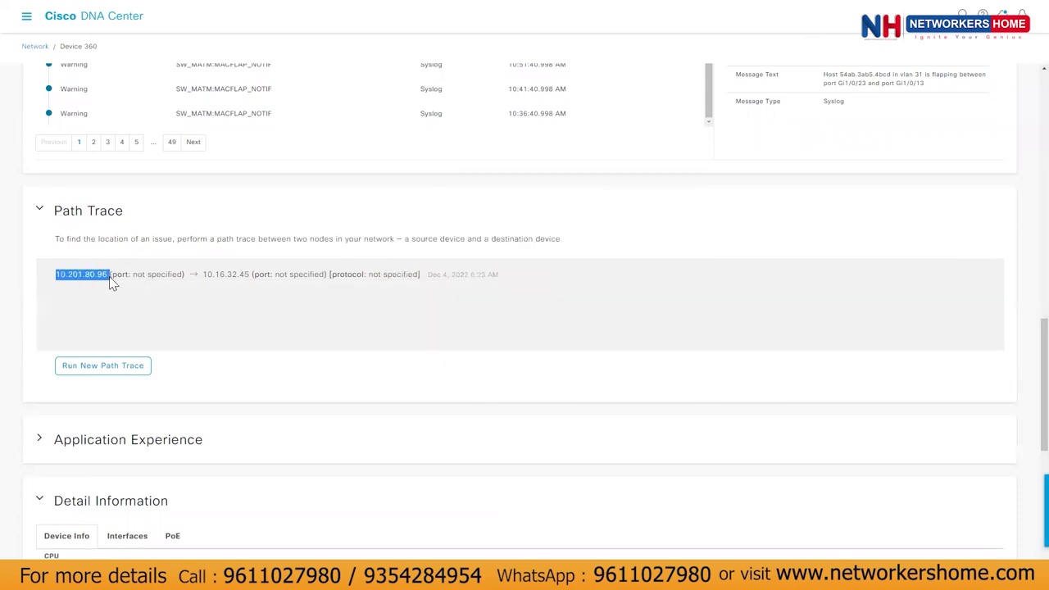
drag(203, 275, 251, 276)
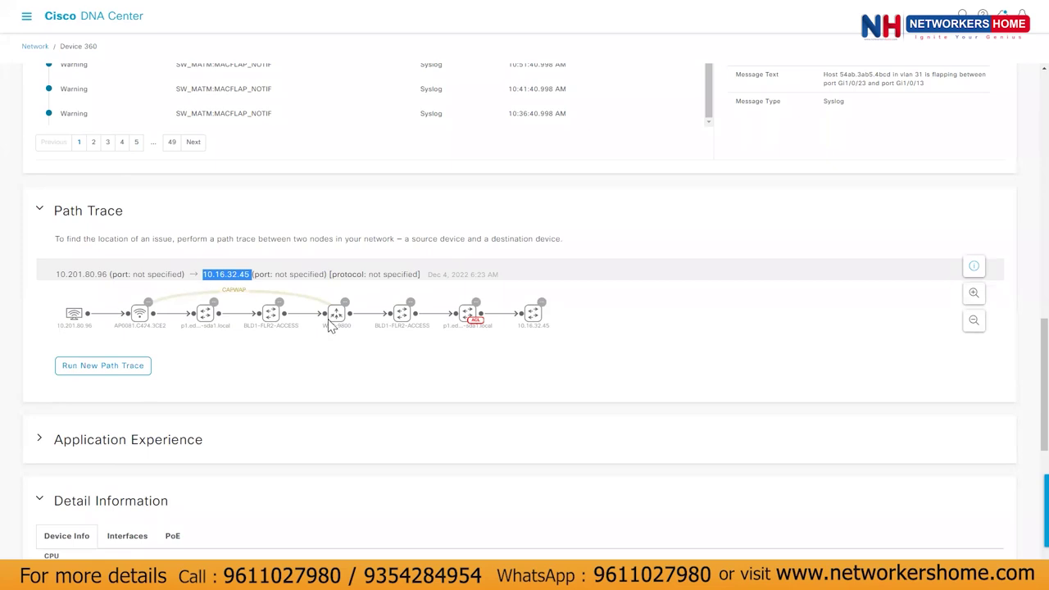
mouse_move(456, 305)
mouse_move(528, 327)
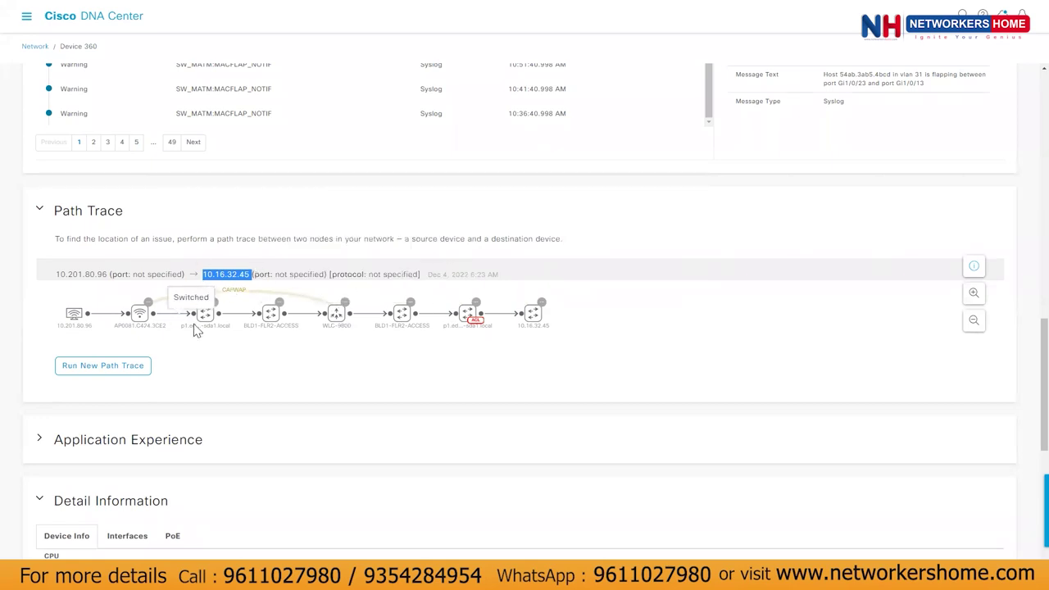
click(348, 392)
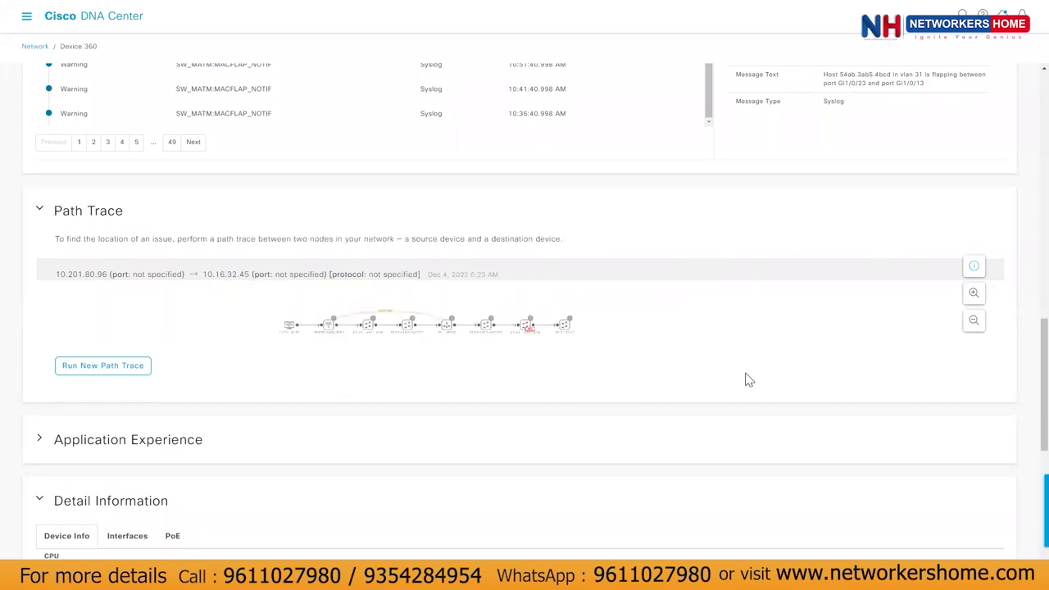
- Skim the Device 360 sections around the path trace, return to the page's beginning and highlight the Device 360 breadcrumb
scroll(1026, 380, down, 1)
scroll(1026, 381, down, 5)
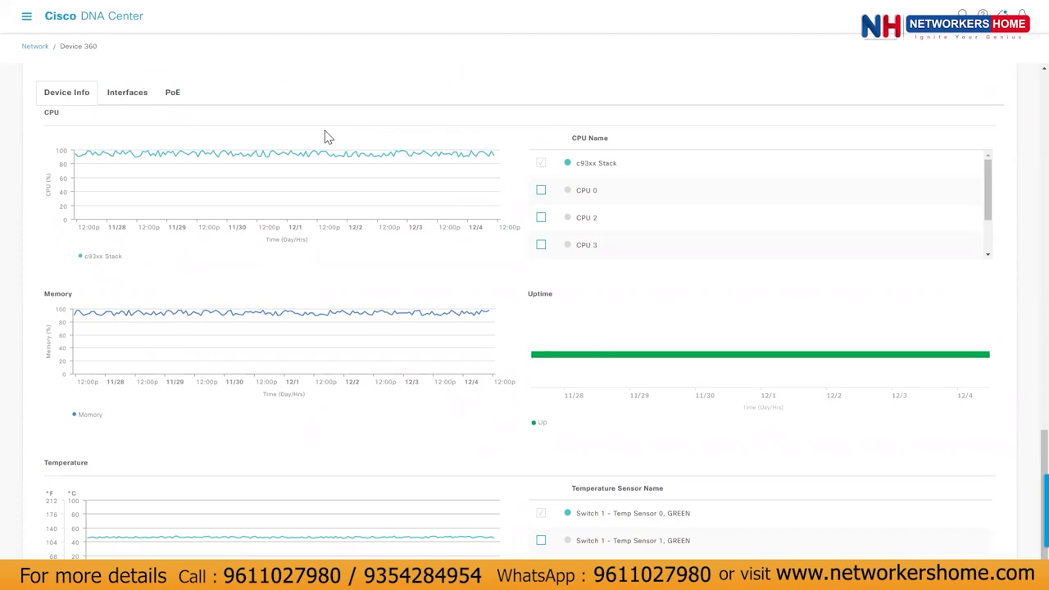
scroll(336, 196, up, 5)
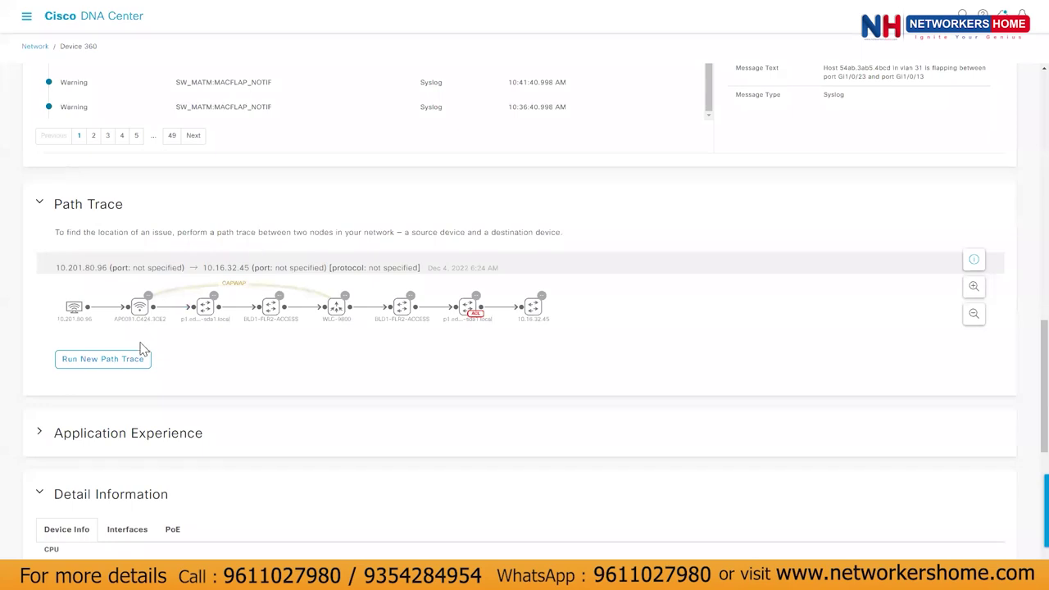
drag(1044, 385, 1026, 43)
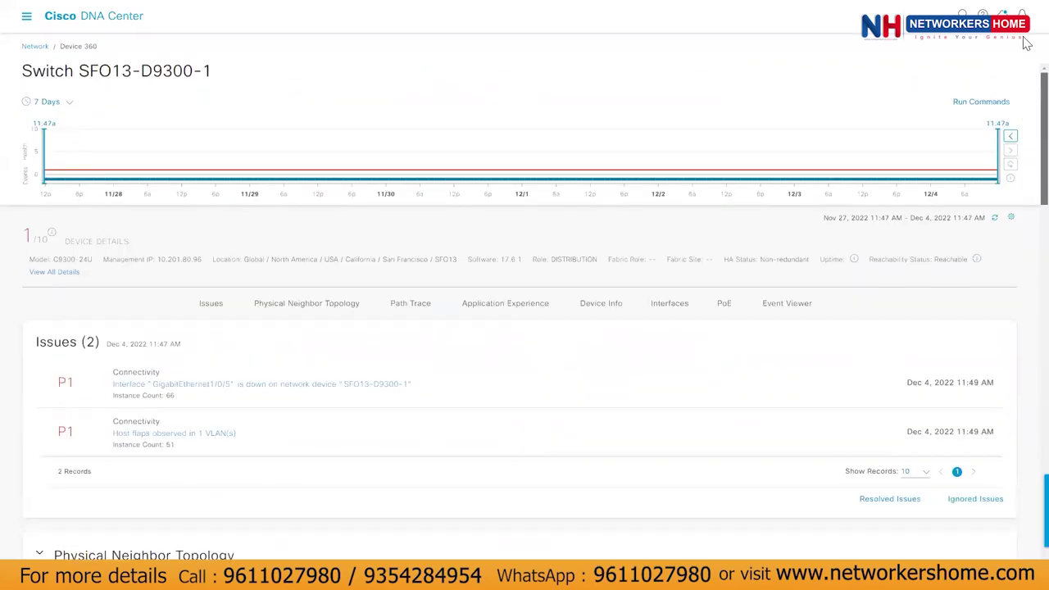
drag(98, 47, 66, 51)
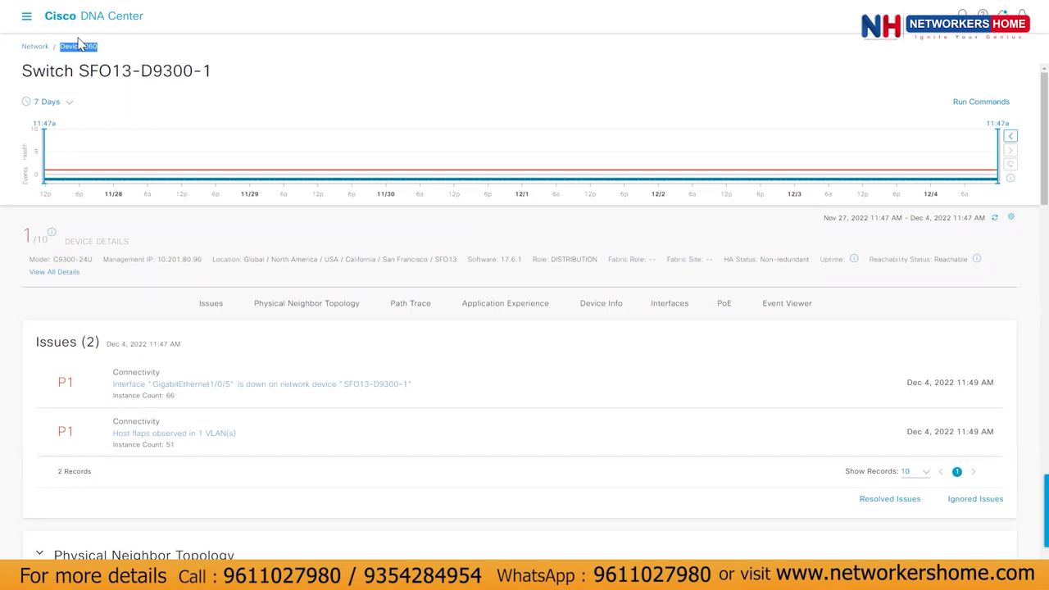
- Examine the switch's CPU, memory, uptime and temperature charts in Detail Information
scroll(196, 397, down, 5)
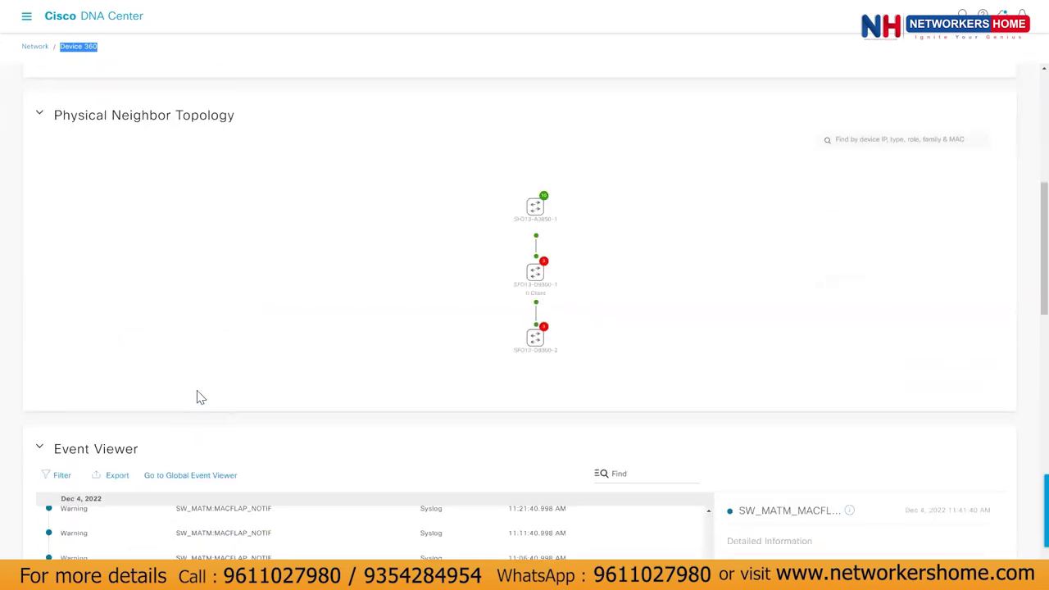
scroll(197, 397, down, 10)
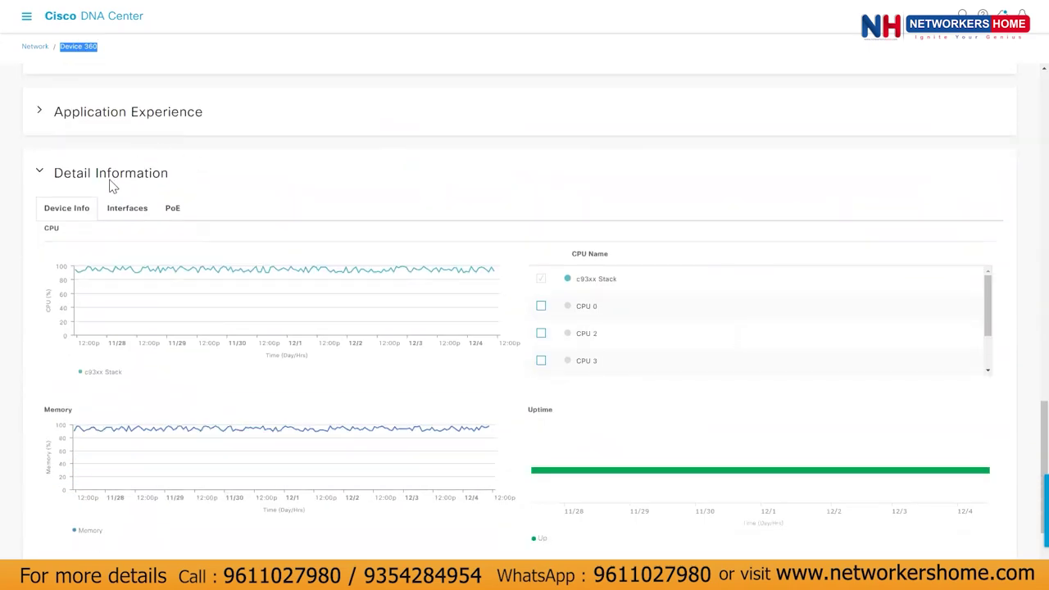
click(228, 188)
scroll(131, 197, down, 1)
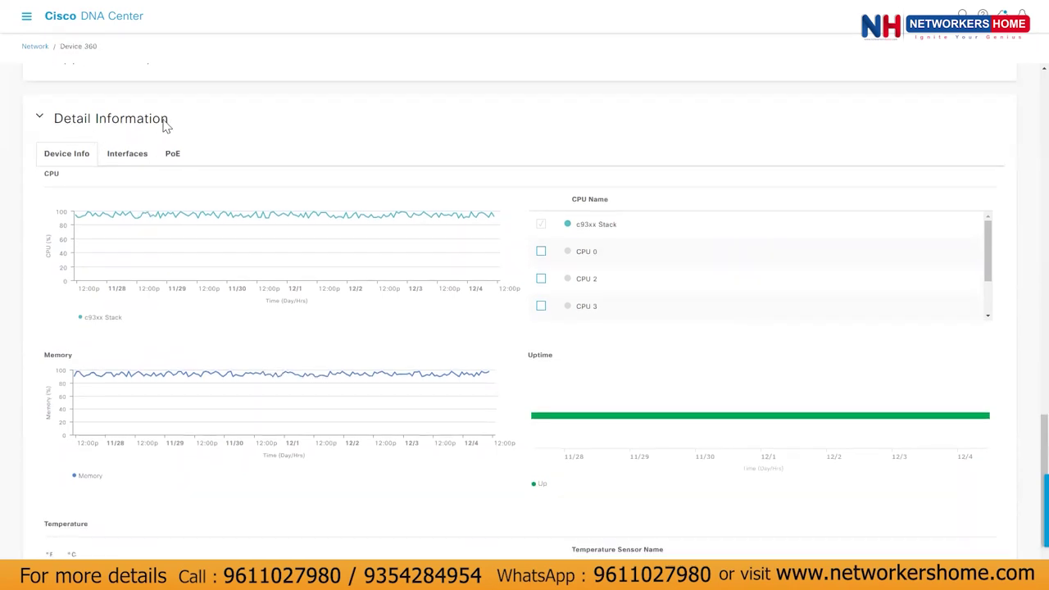
mouse_move(125, 283)
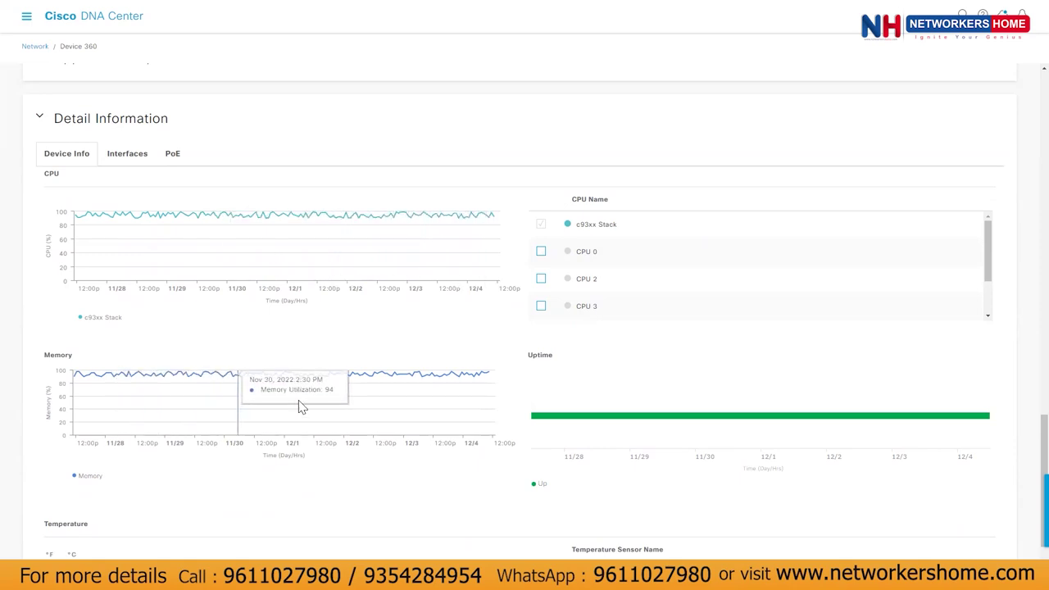
scroll(533, 487, down, 3)
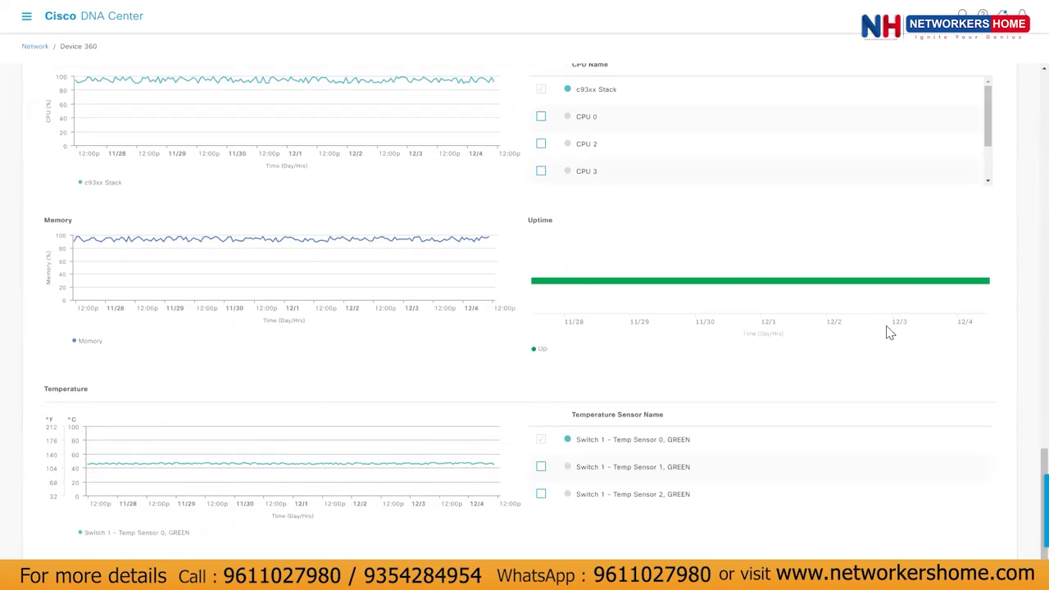
- Try to run "sh ip inter brief" in the command runner for switch SFO13-D9300-1 and close the runner
scroll(756, 189, up, 8)
scroll(770, 259, up, 8)
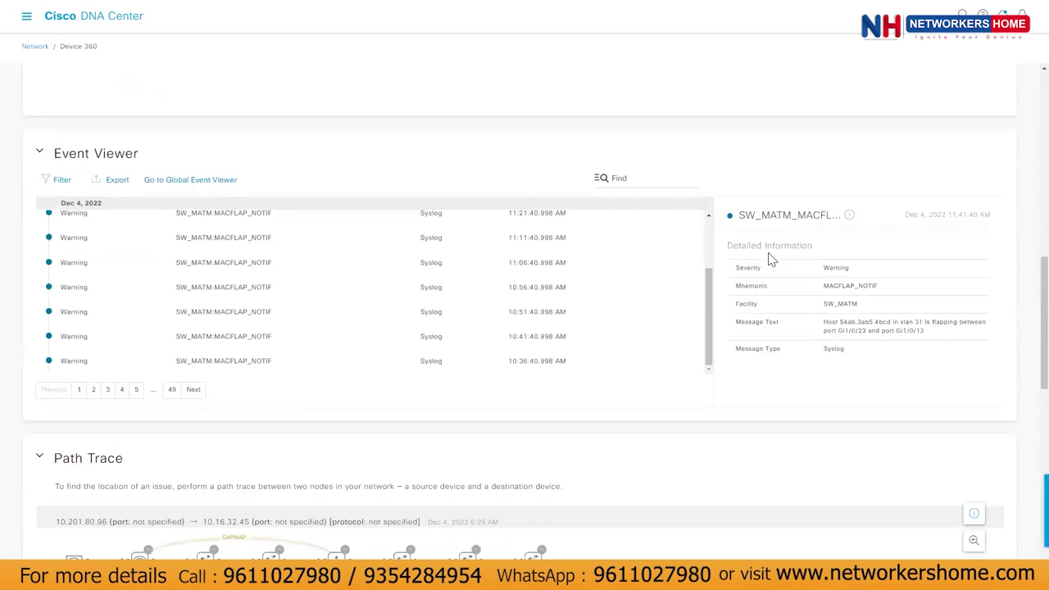
scroll(770, 258, up, 8)
scroll(770, 259, down, 9)
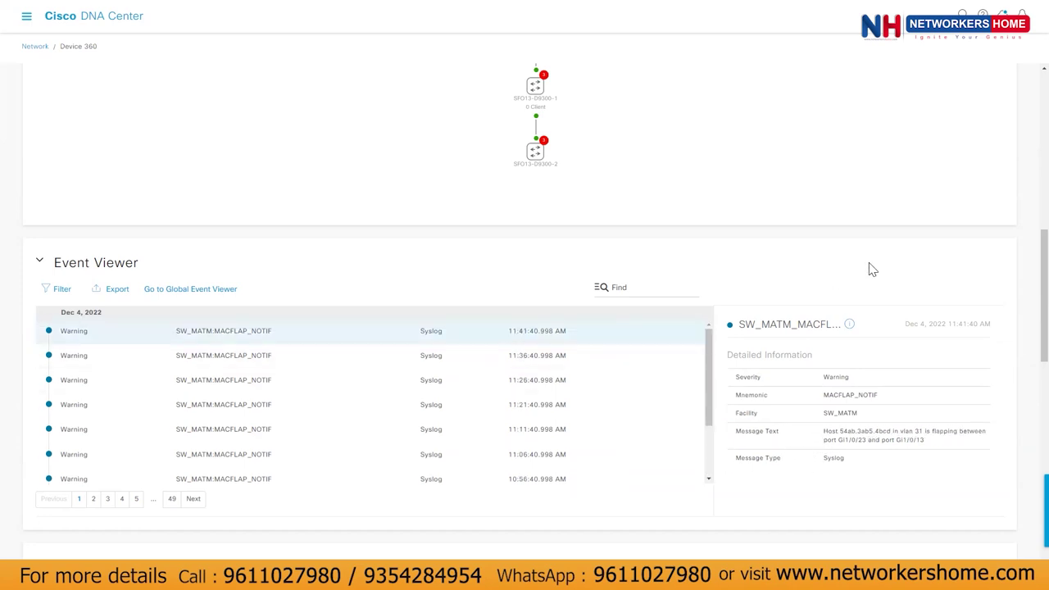
scroll(830, 306, up, 3)
scroll(241, 265, up, 3)
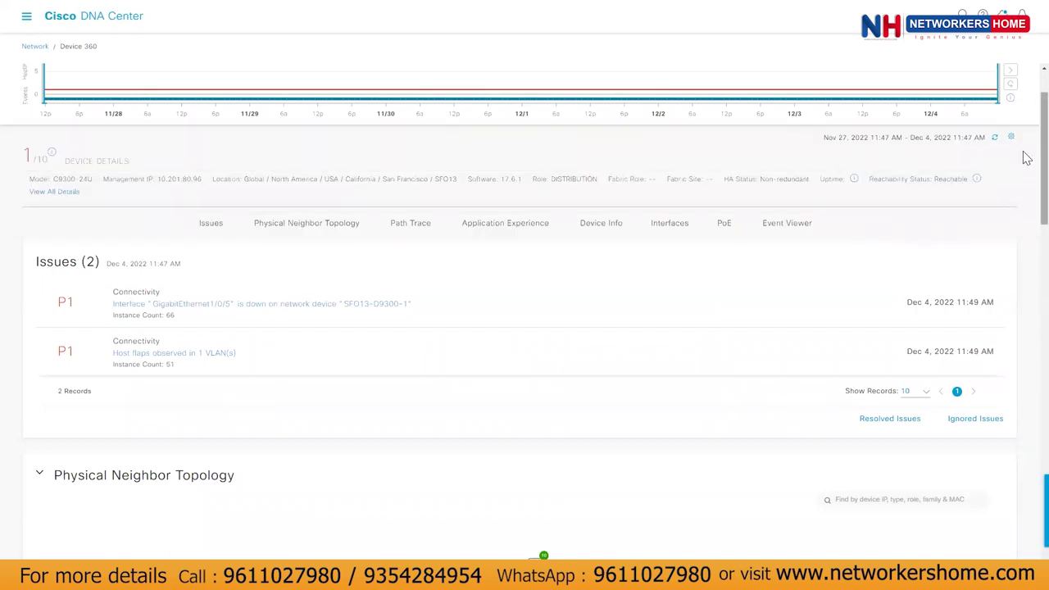
scroll(1025, 123, up, 1)
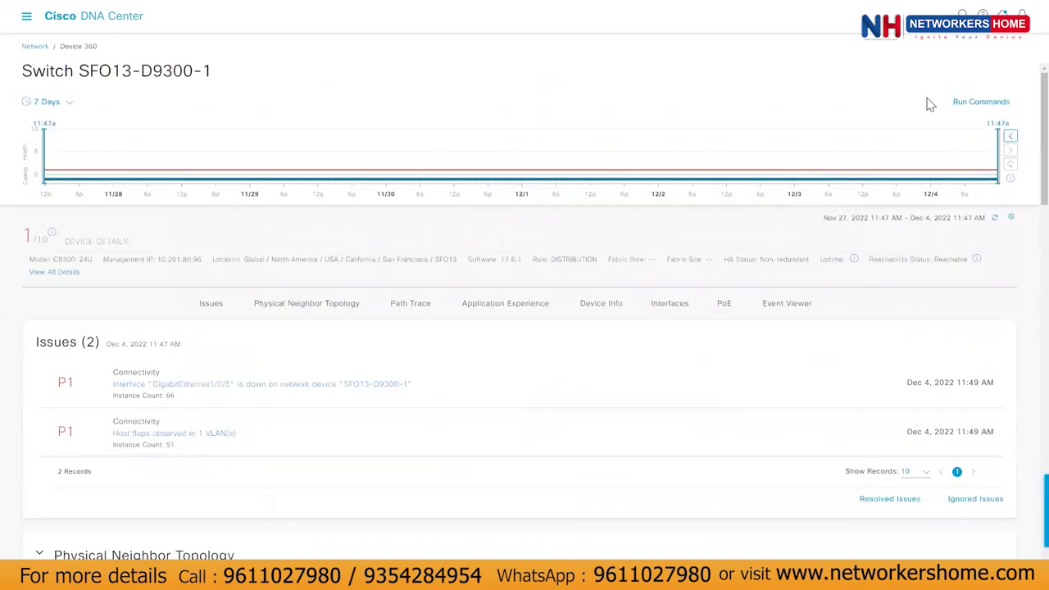
click(988, 102)
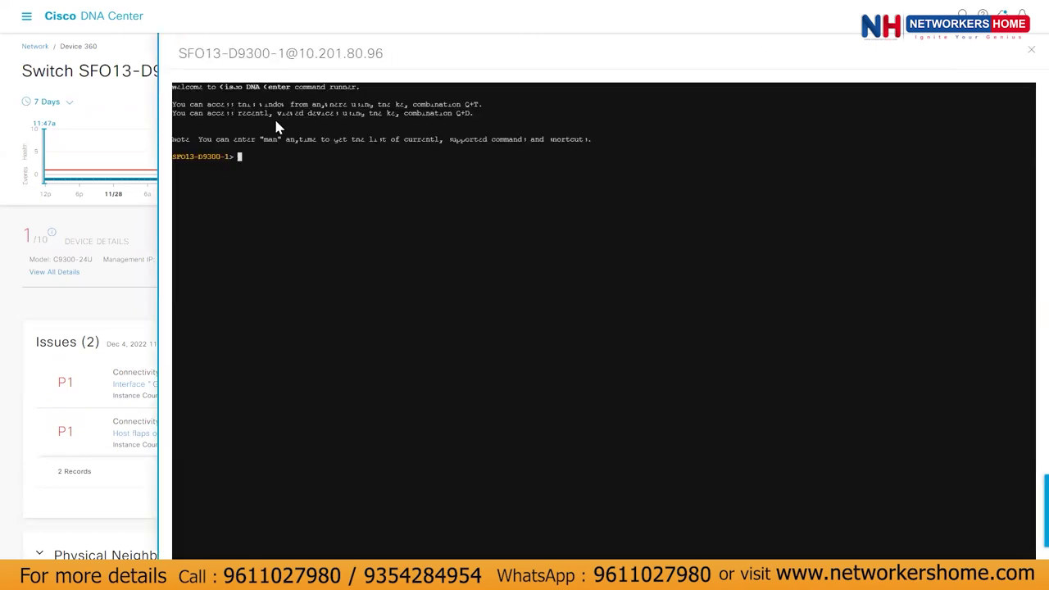
text(sh ip inter brief)
key(Return)
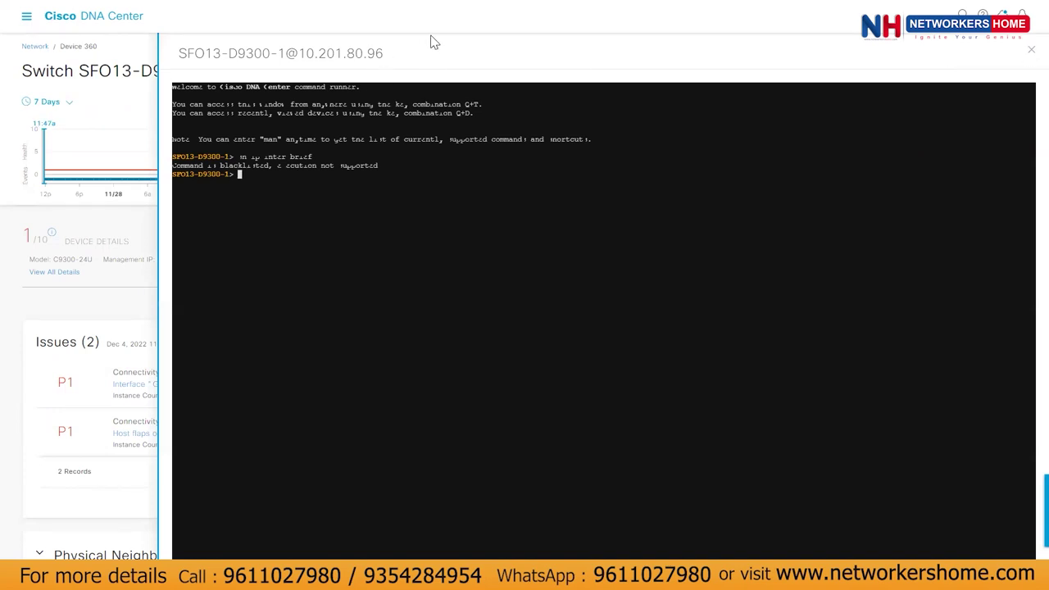
click(1030, 54)
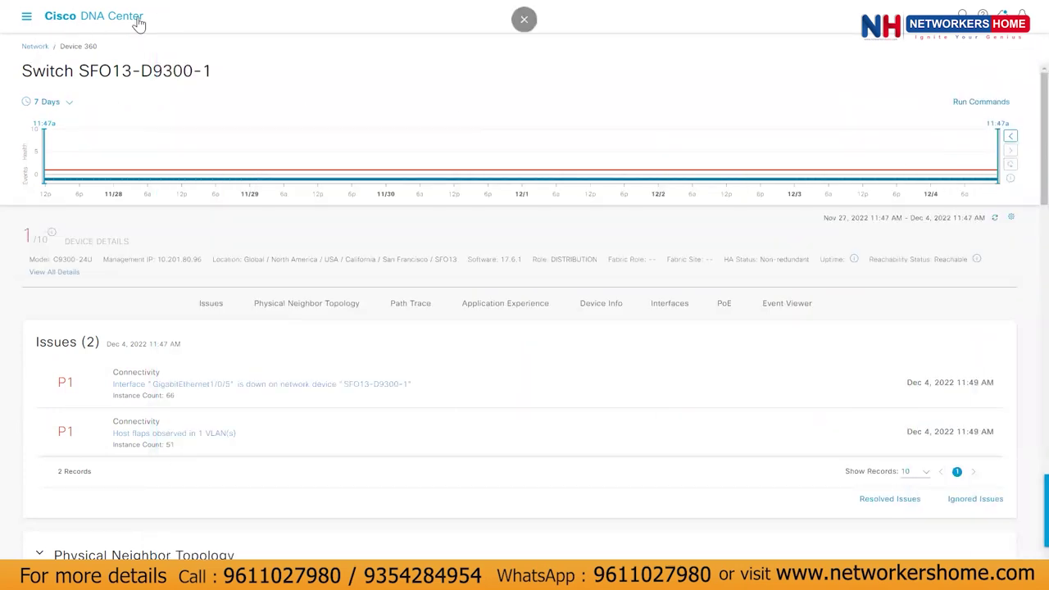
- Go to the Assurance Health dashboard and open the "Fabric Devices Connectivity - ISE Server" issue type from the Top 10 Issue Types
click(26, 16)
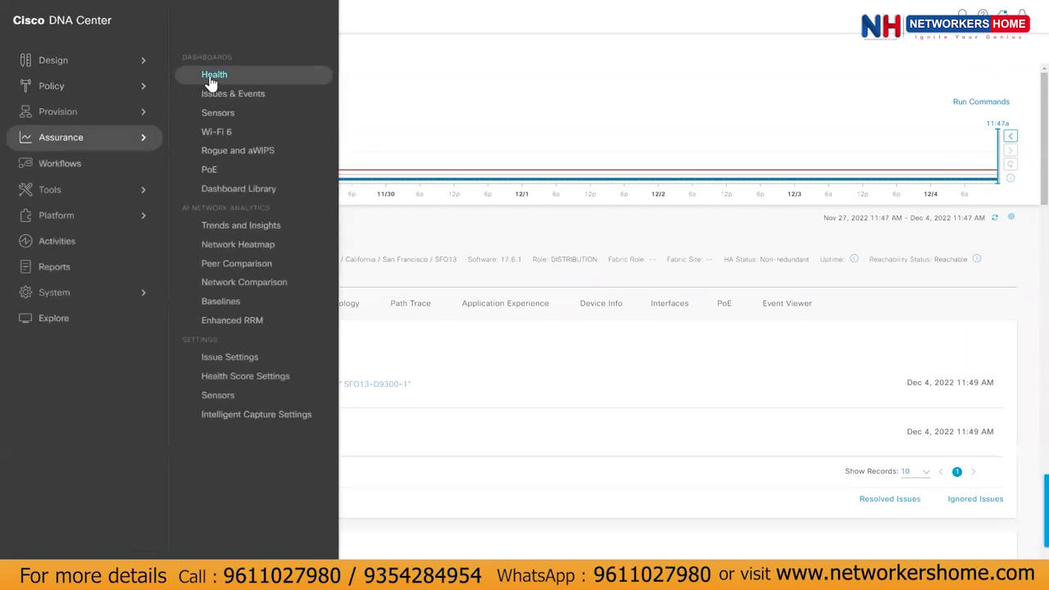
click(212, 82)
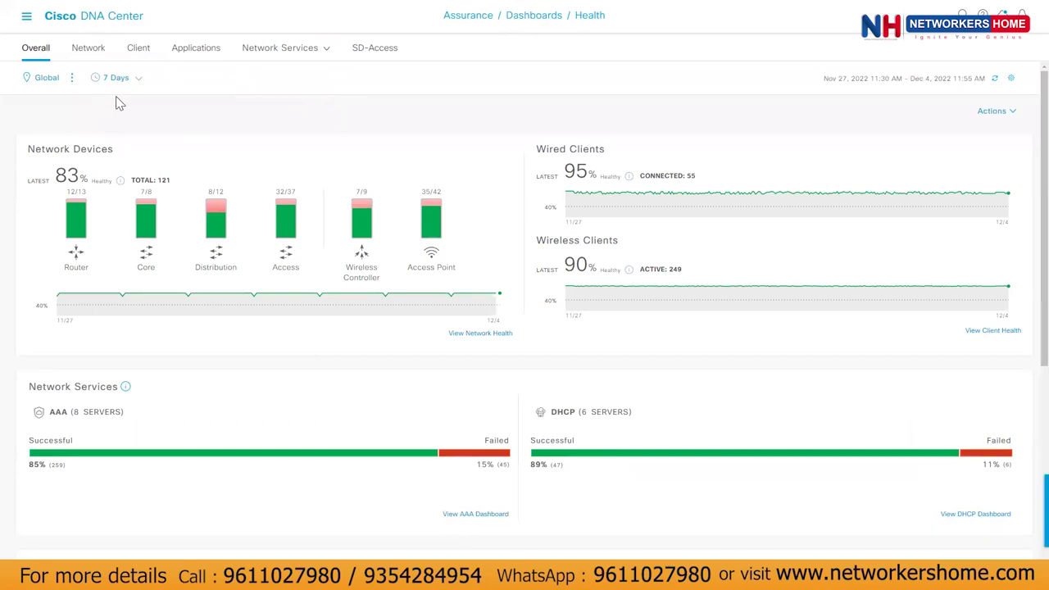
scroll(620, 288, down, 5)
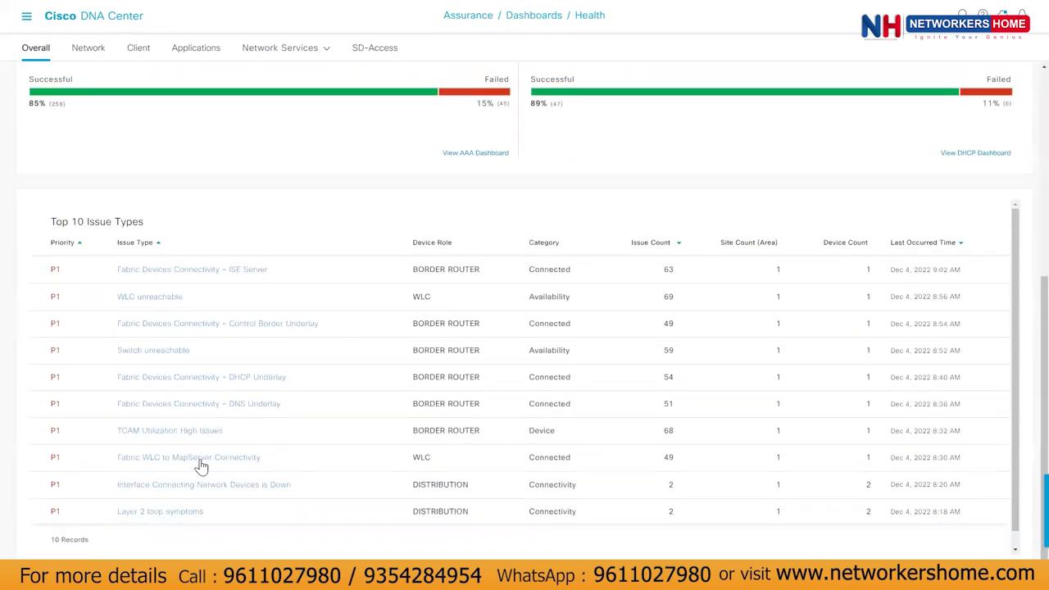
scroll(202, 388, down, 1)
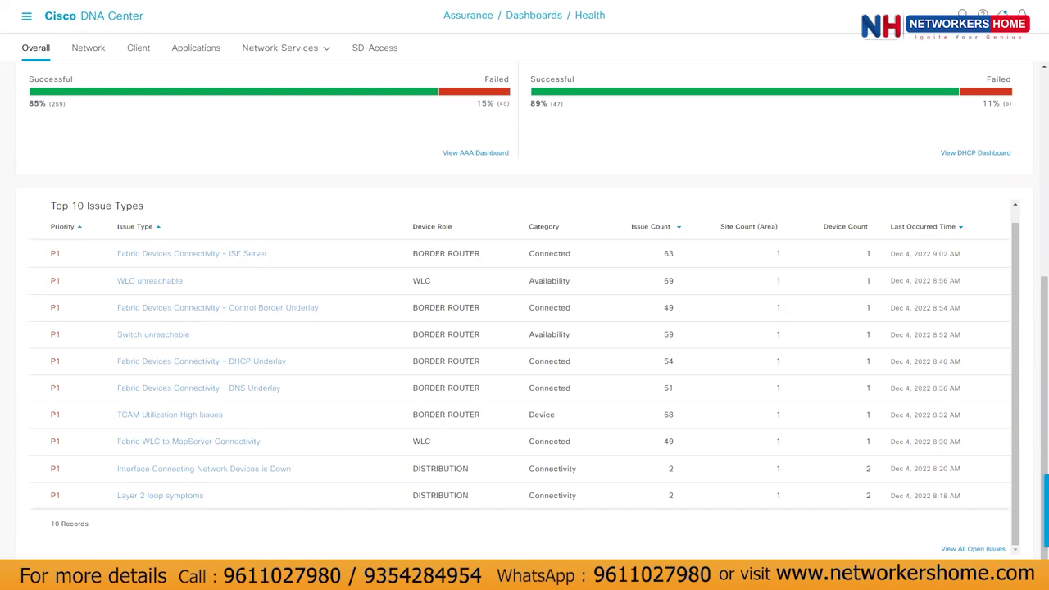
click(199, 255)
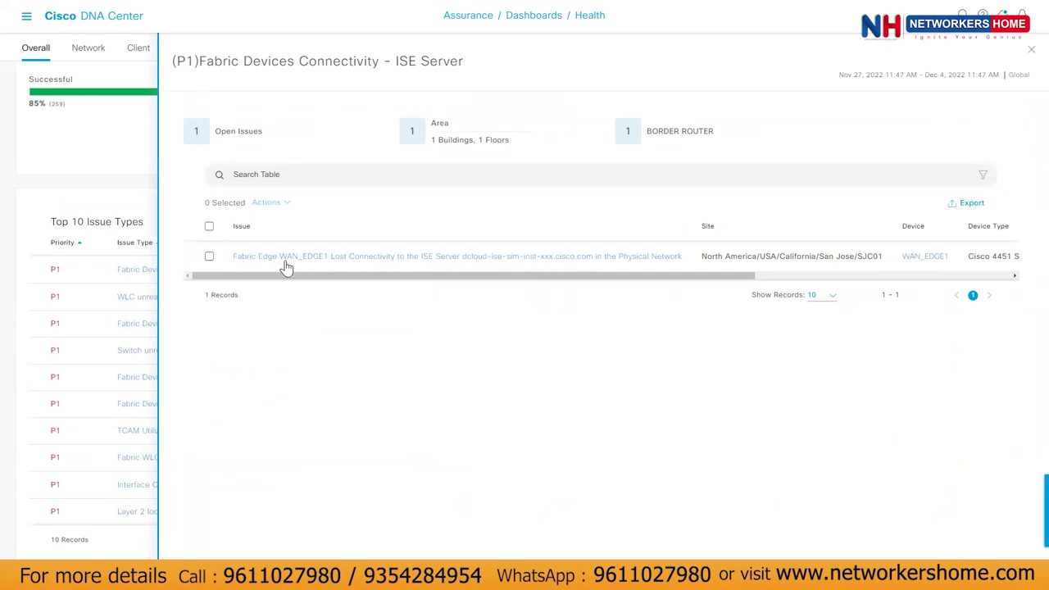
- Review the open issue's row across all columns, highlighting its device type and issue count
drag(353, 277, 562, 276)
drag(444, 257, 672, 281)
scroll(655, 275, right, 2)
drag(596, 260, 711, 263)
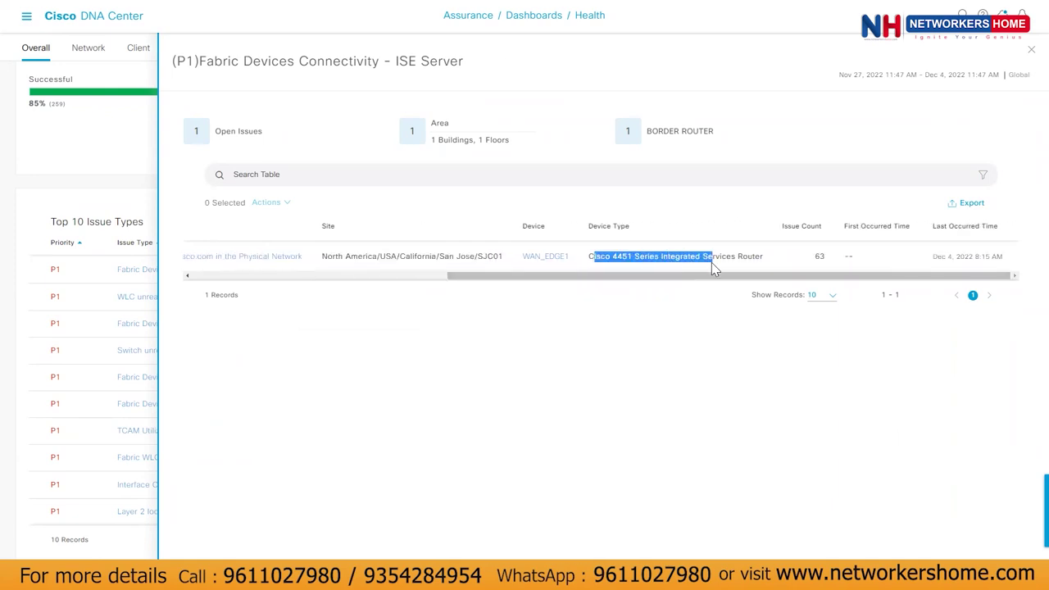
drag(815, 260, 832, 260)
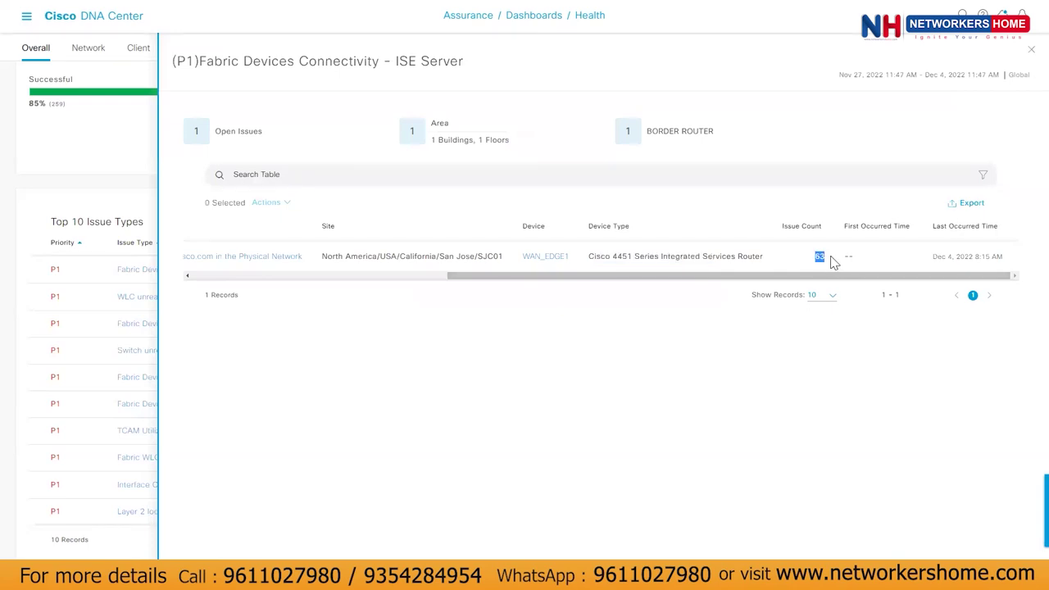
drag(579, 281, 238, 267)
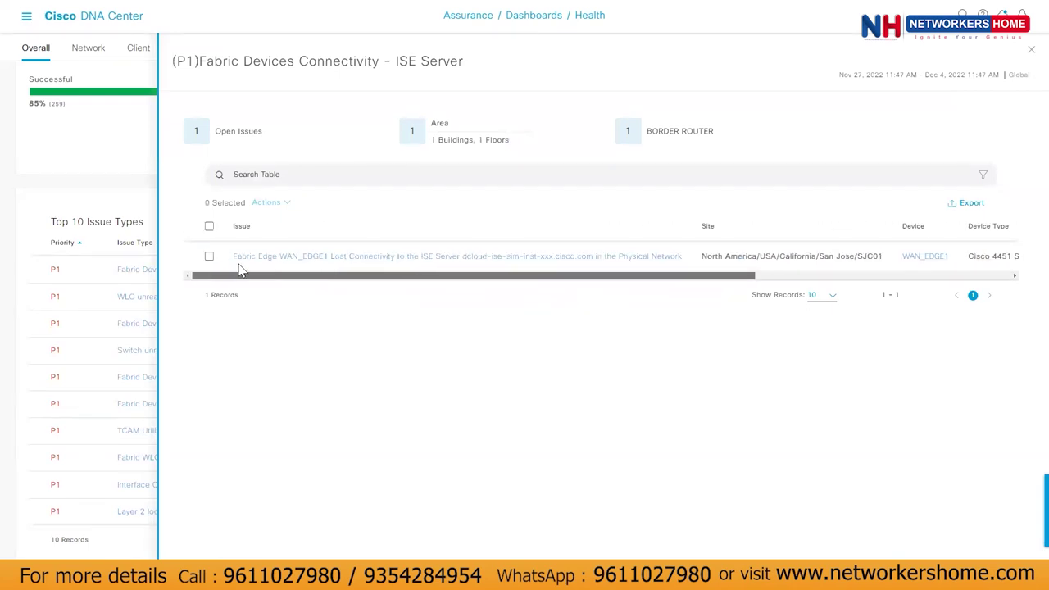
- Open the WAN_EDGE1 lost-connectivity issue instance, review its problem details and go to that router's Device 360 page
click(298, 262)
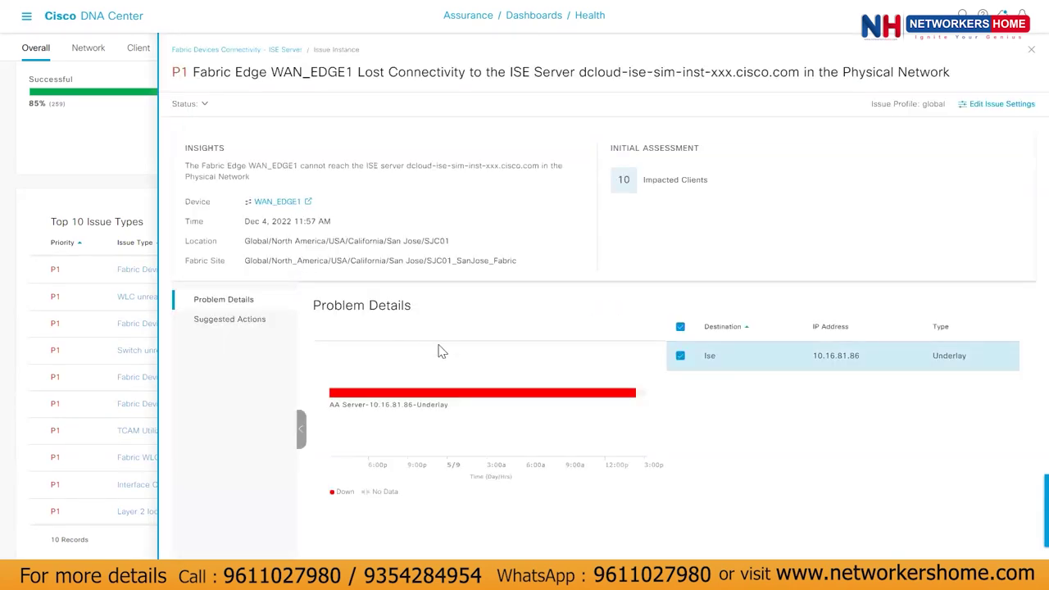
mouse_move(467, 397)
click(278, 203)
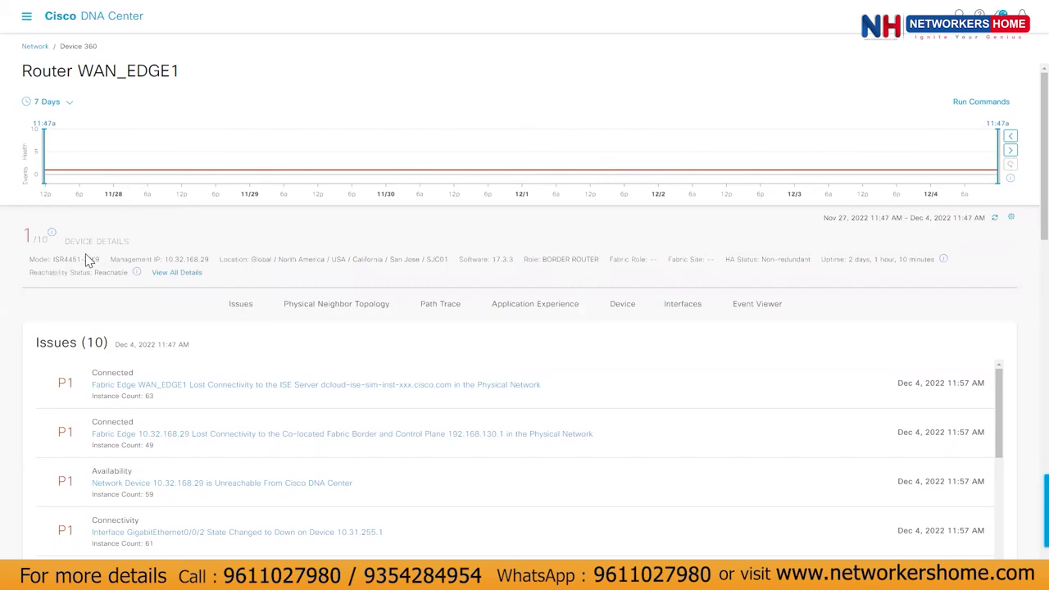
- Examine router WAN_EDGE1's role, neighbor topology and CPU and memory charts, and show its health details from the timeline
drag(55, 259, 599, 264)
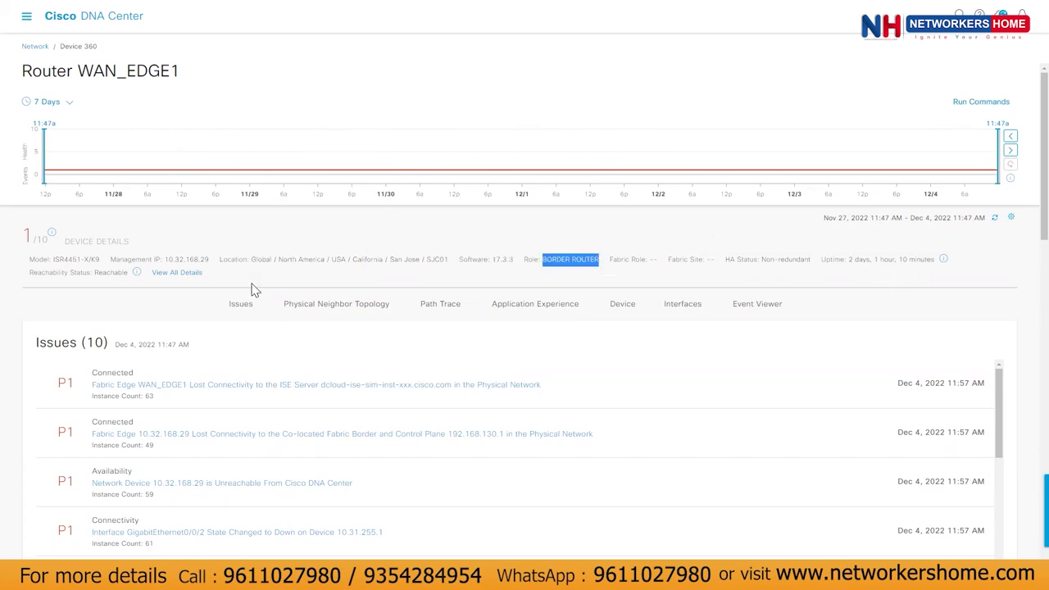
scroll(253, 289, down, 10)
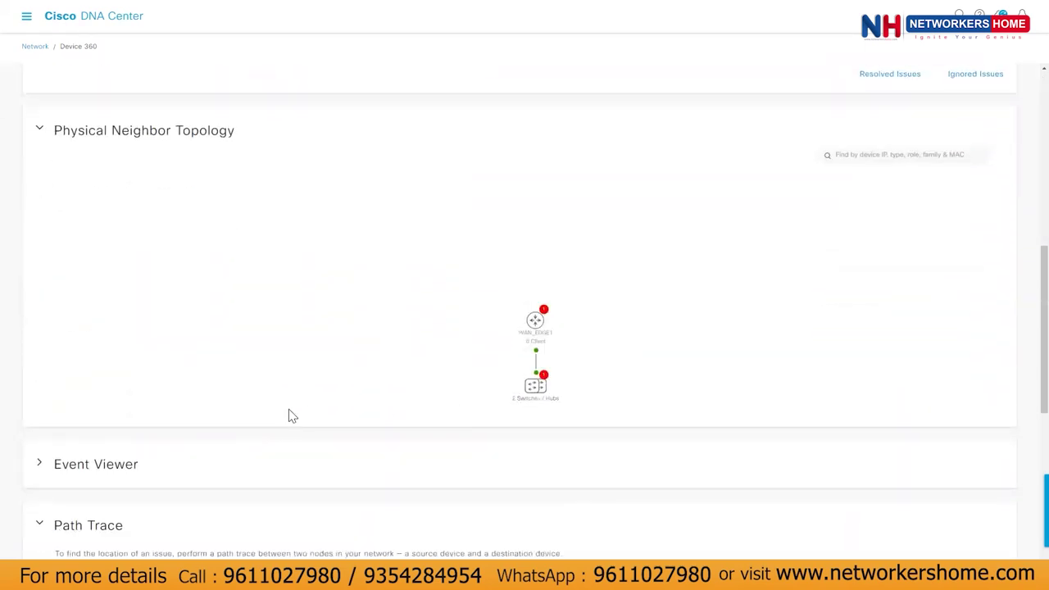
scroll(289, 416, down, 5)
mouse_move(147, 402)
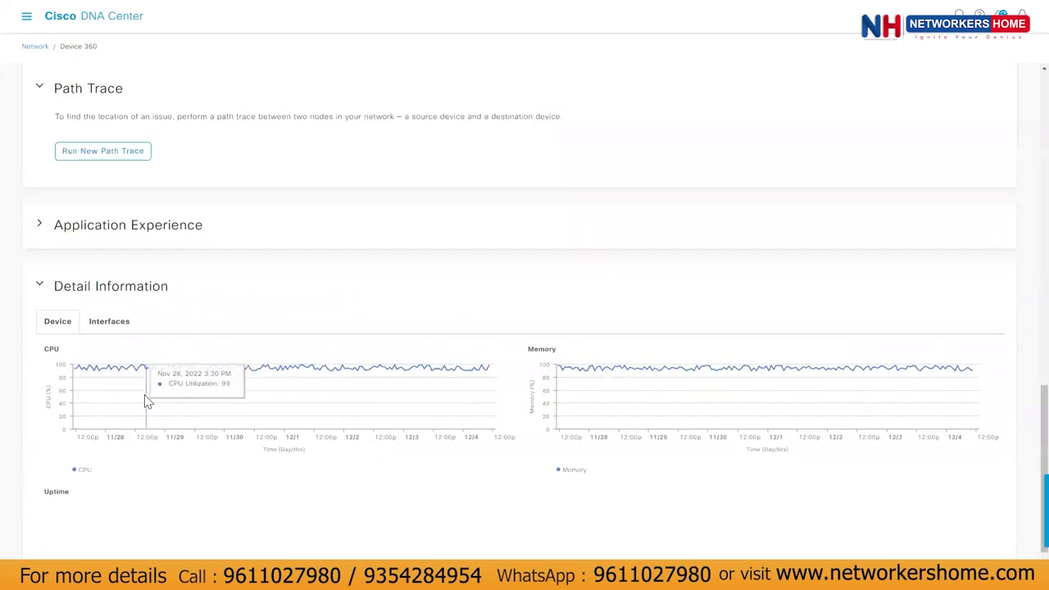
scroll(323, 459, down, 2)
scroll(417, 464, up, 15)
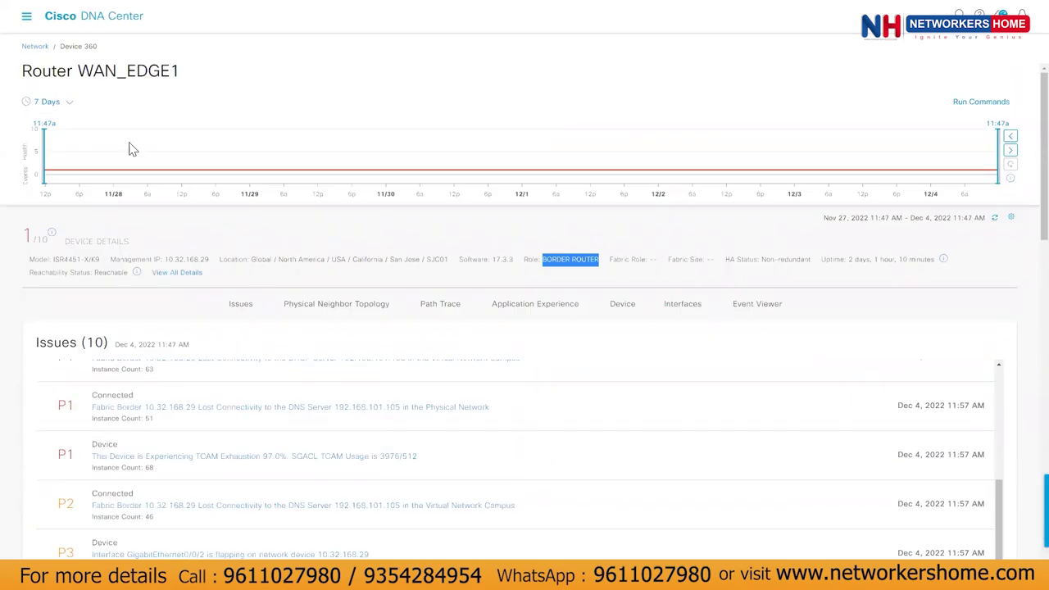
click(471, 156)
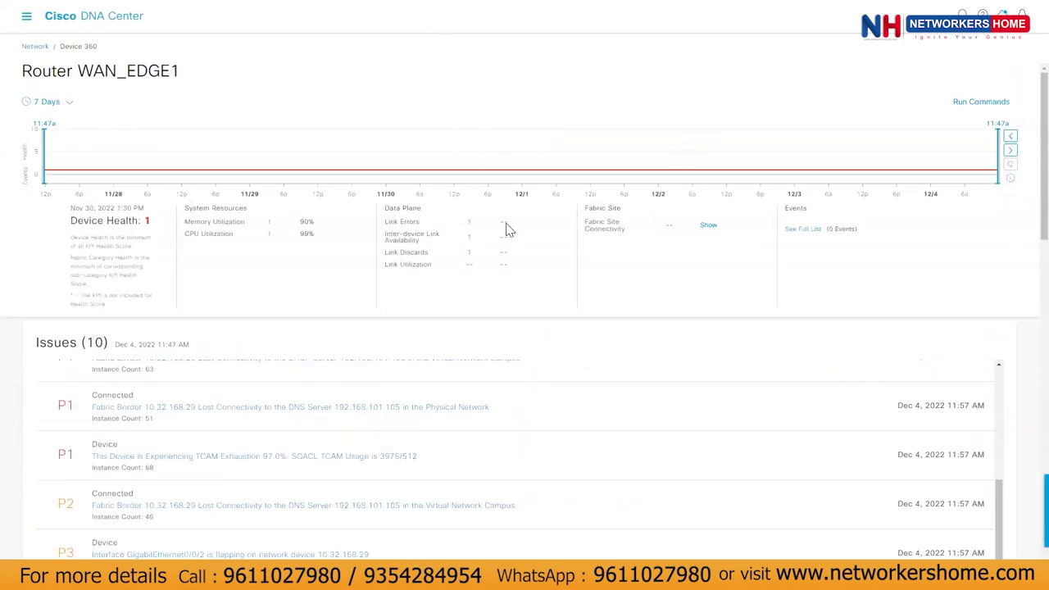
- Return to the Assurance Health dashboard, view the "Fabric Devices Connectivity - ISE Server" issue again and close it
click(26, 15)
click(188, 73)
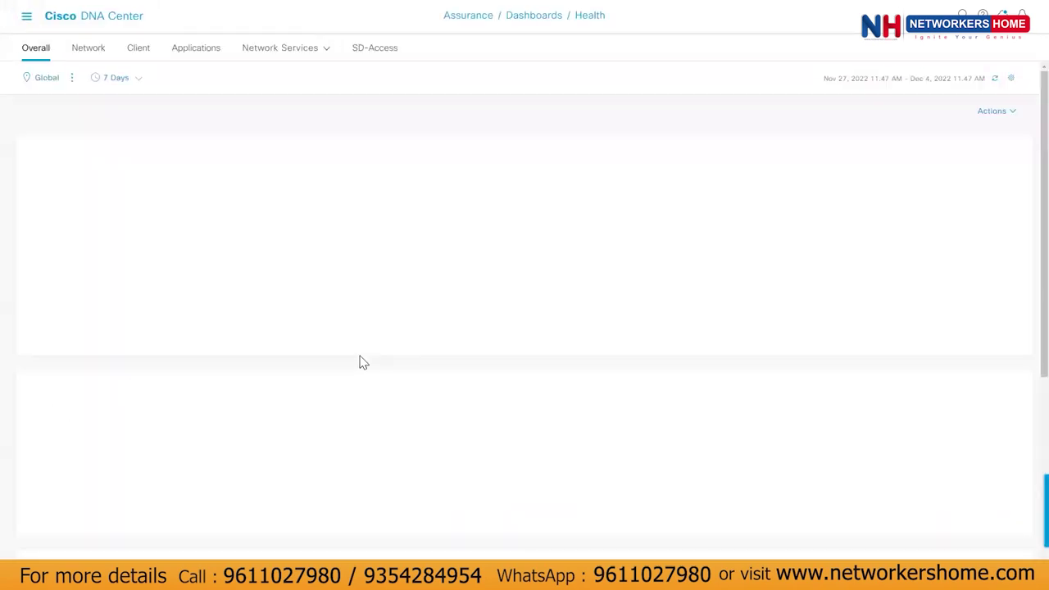
scroll(377, 361, down, 5)
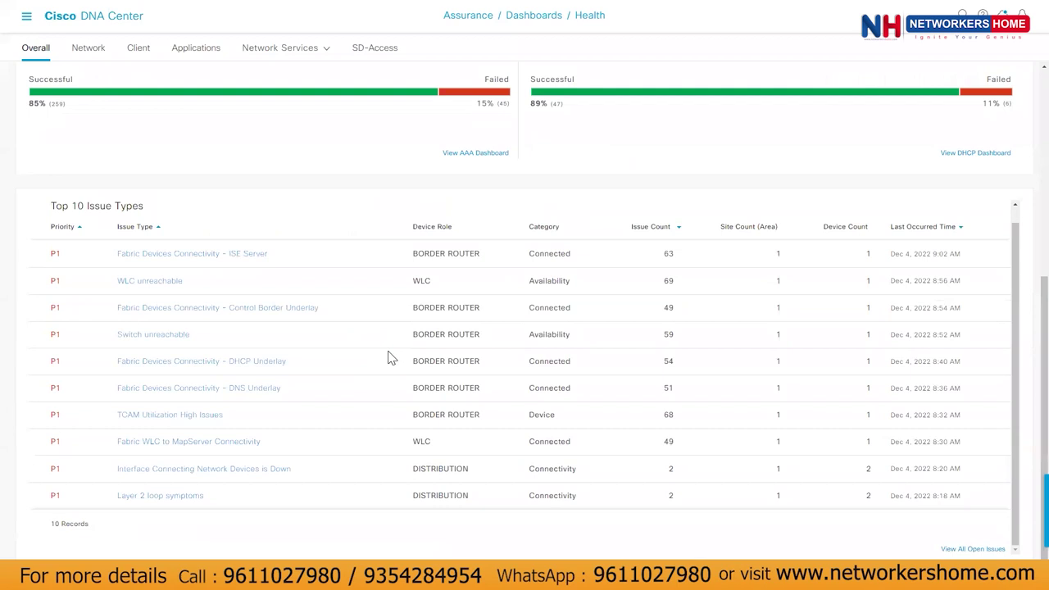
click(210, 260)
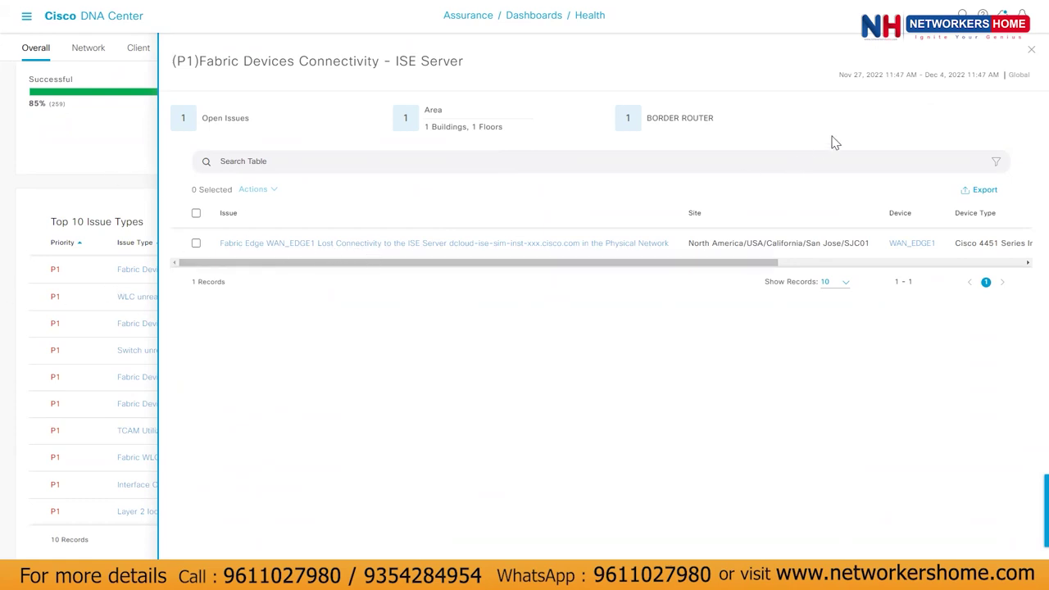
click(1030, 54)
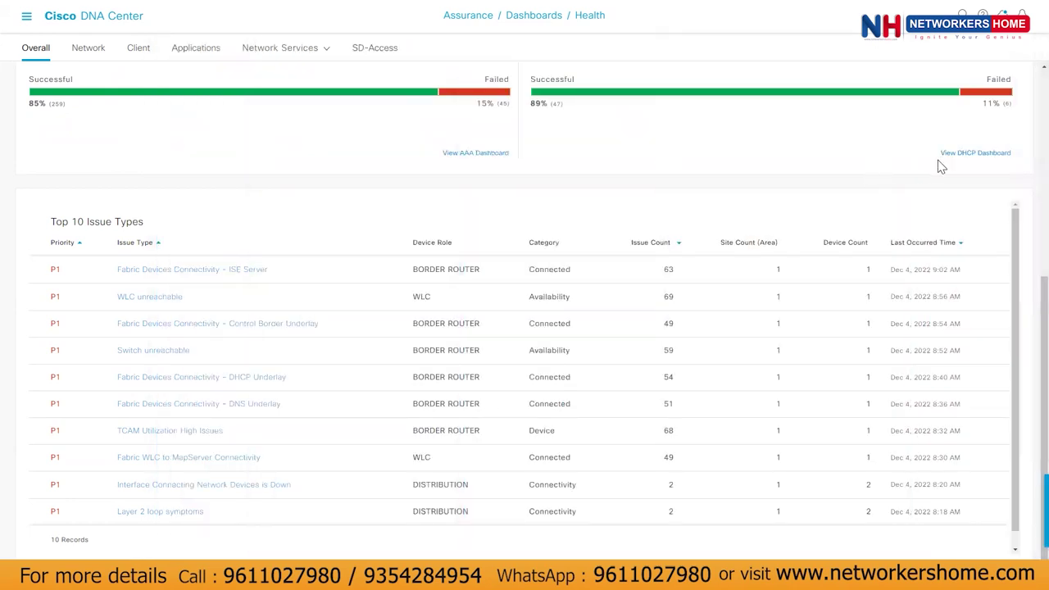
- Search globally for "bord" and open the Device 360 page of BORDER1-SJC23.cisco.local
scroll(158, 236, up, 2)
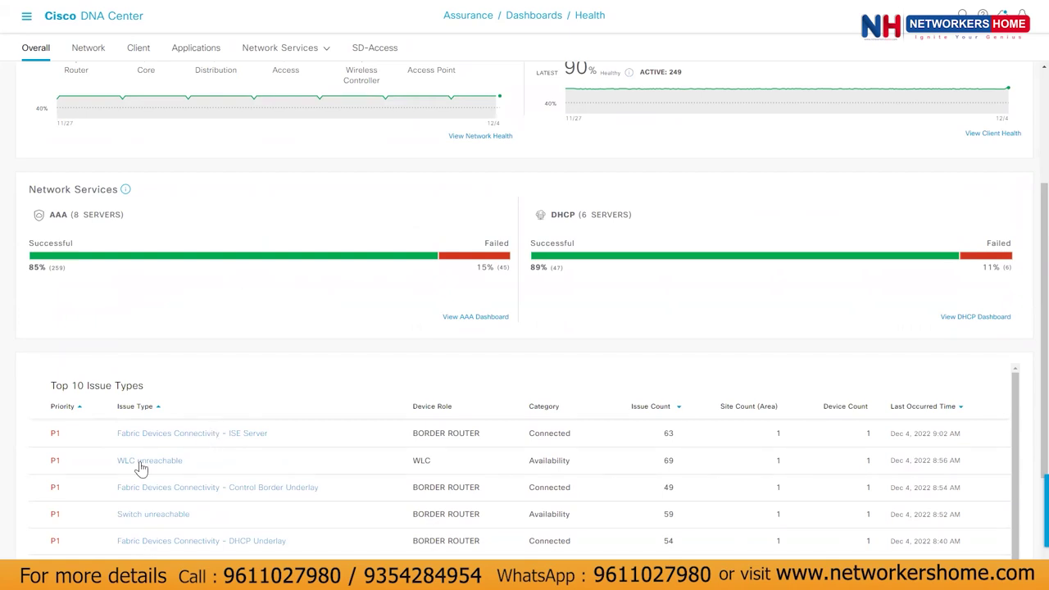
scroll(824, 150, up, 3)
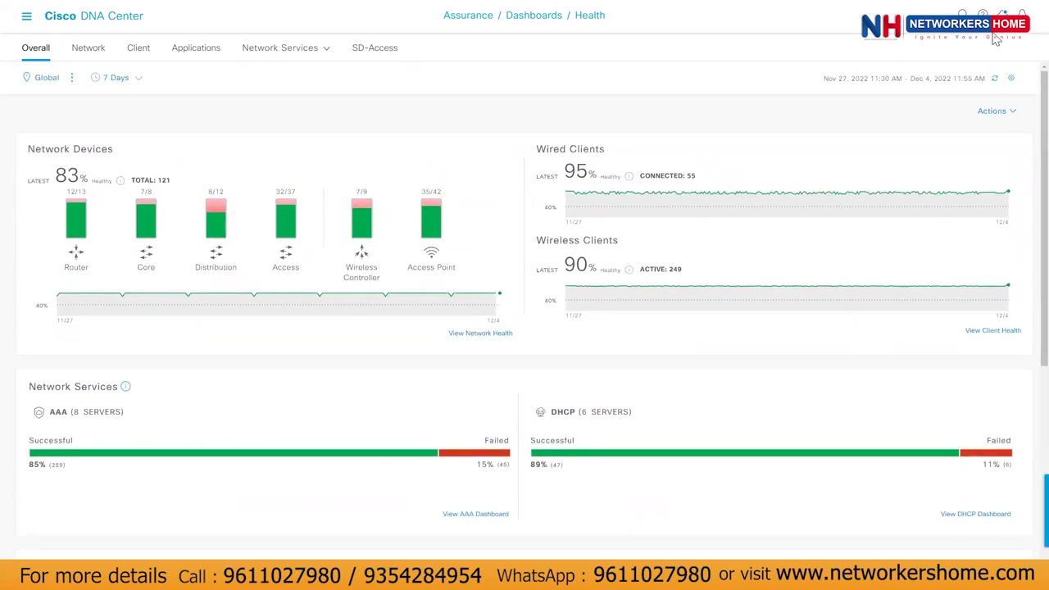
click(961, 15)
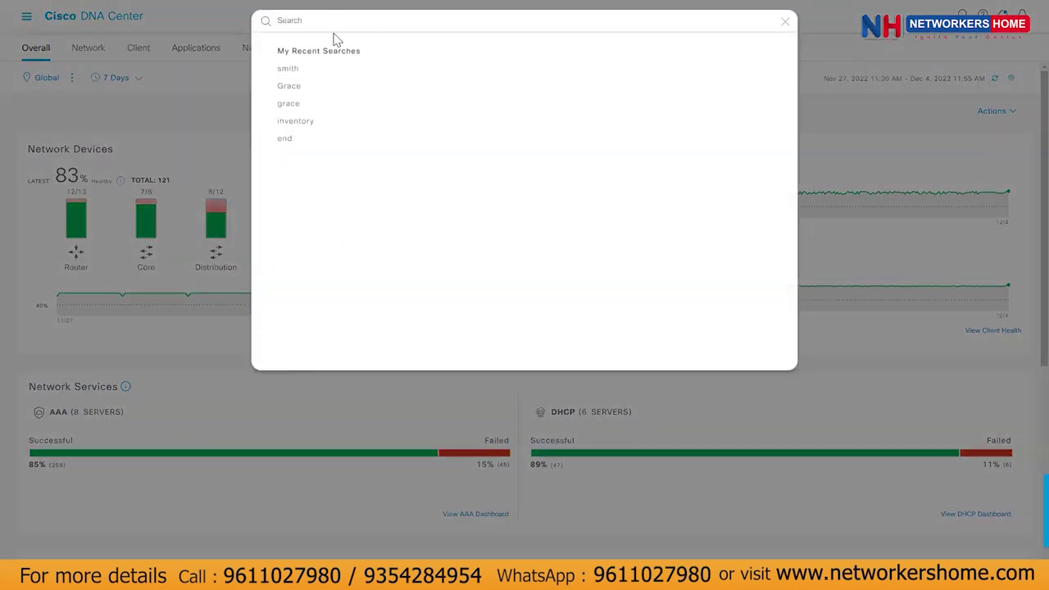
text(B)
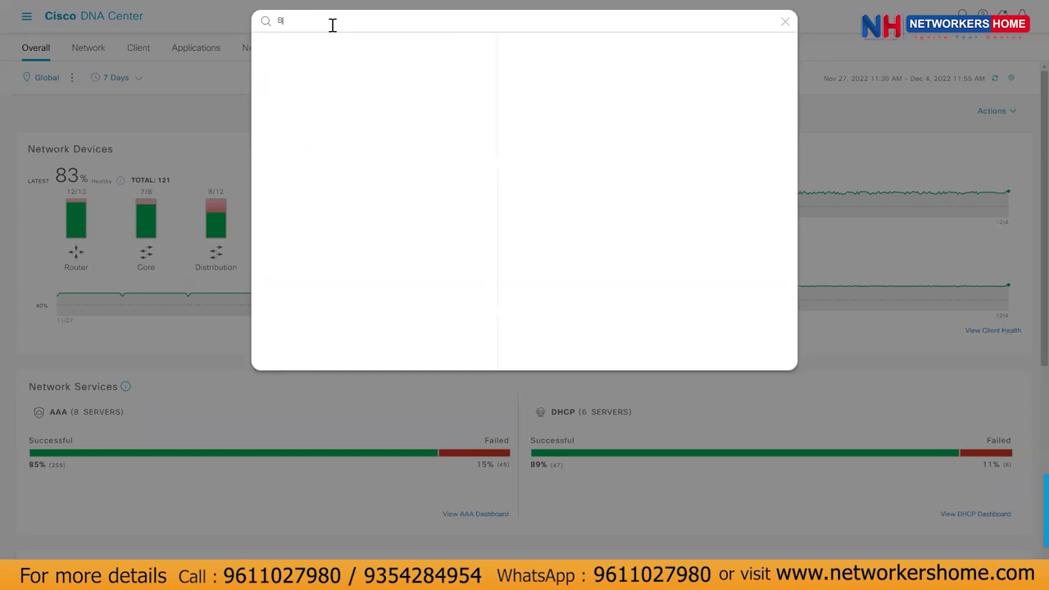
text(N)
key(BackSpace)
key(BackSpace)
text(bord)
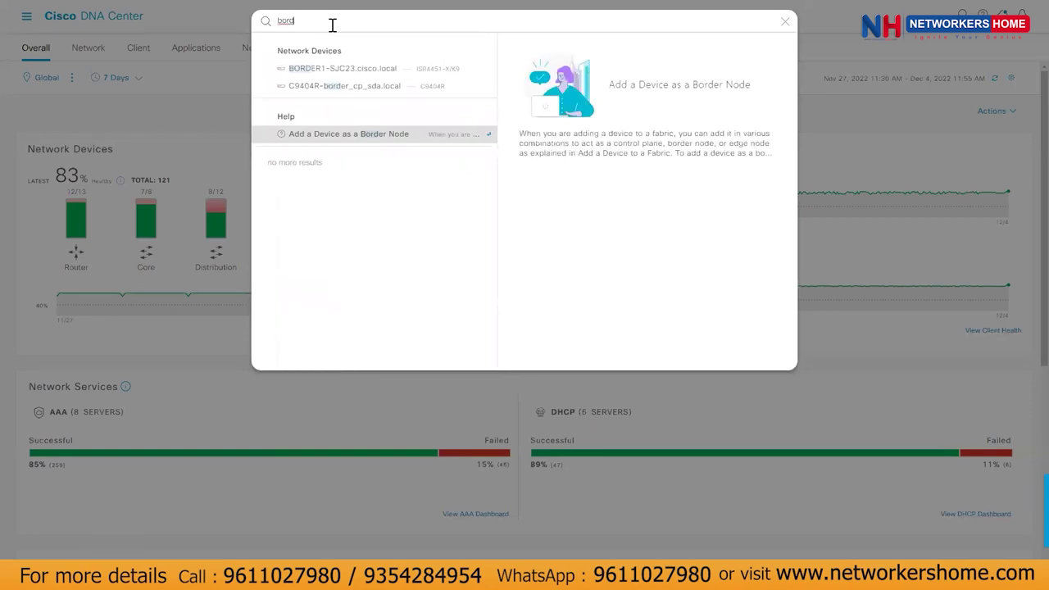
click(316, 75)
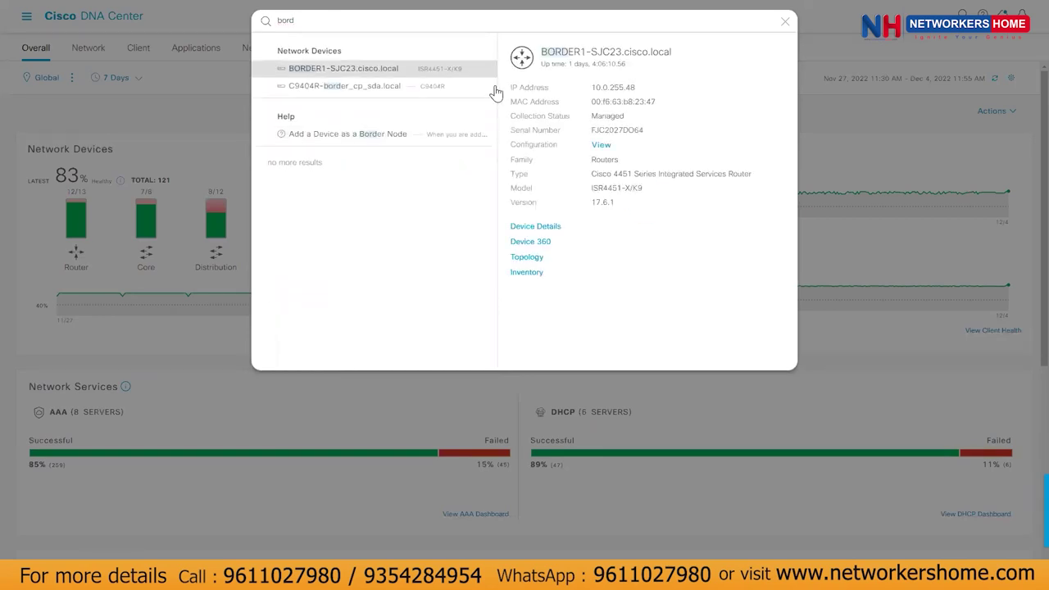
click(539, 244)
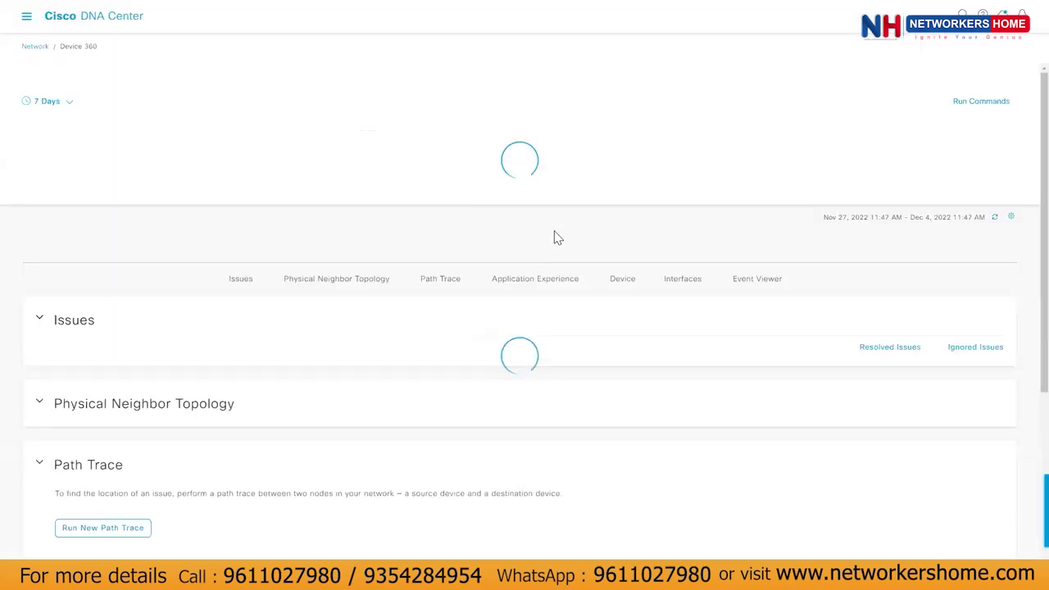
- Run "ping 1.1.1.1" on router BORDER1-SJC23.cisco.local from its Device 360 page and close the command window
click(975, 104)
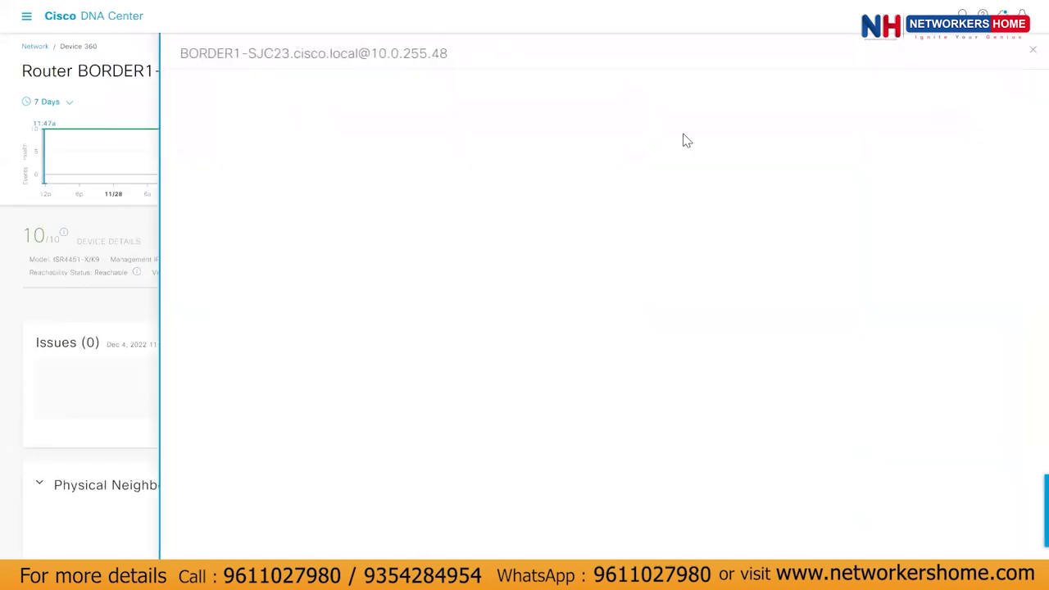
text(ping 1.1.1.1)
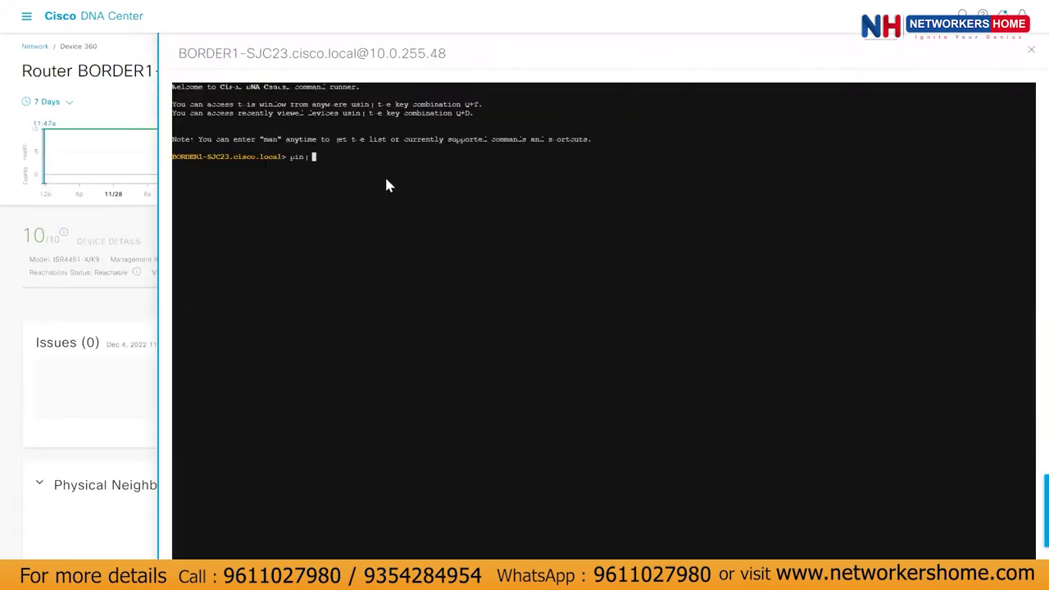
key(Return)
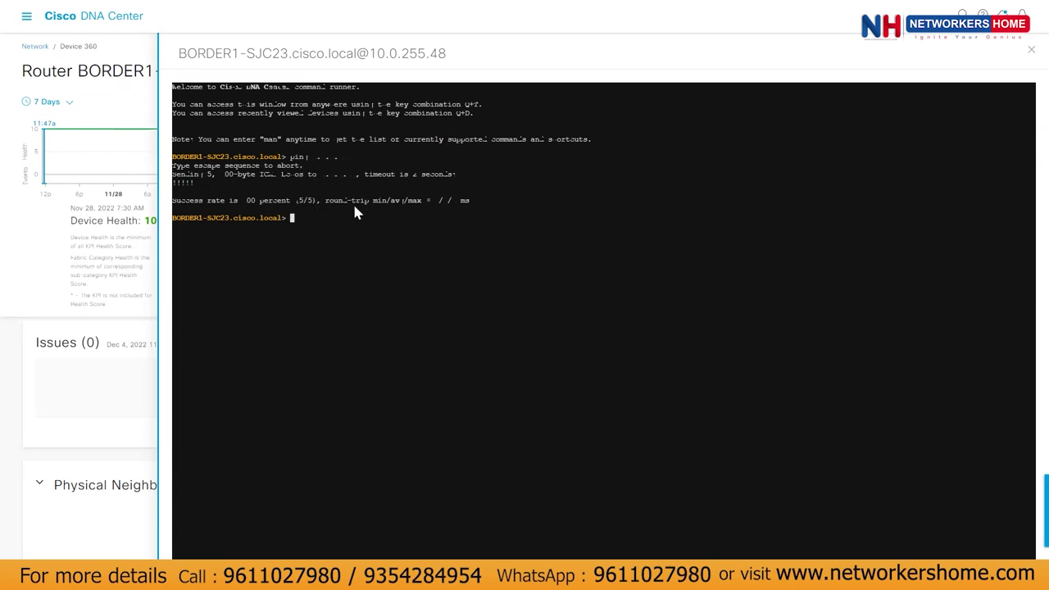
click(1030, 55)
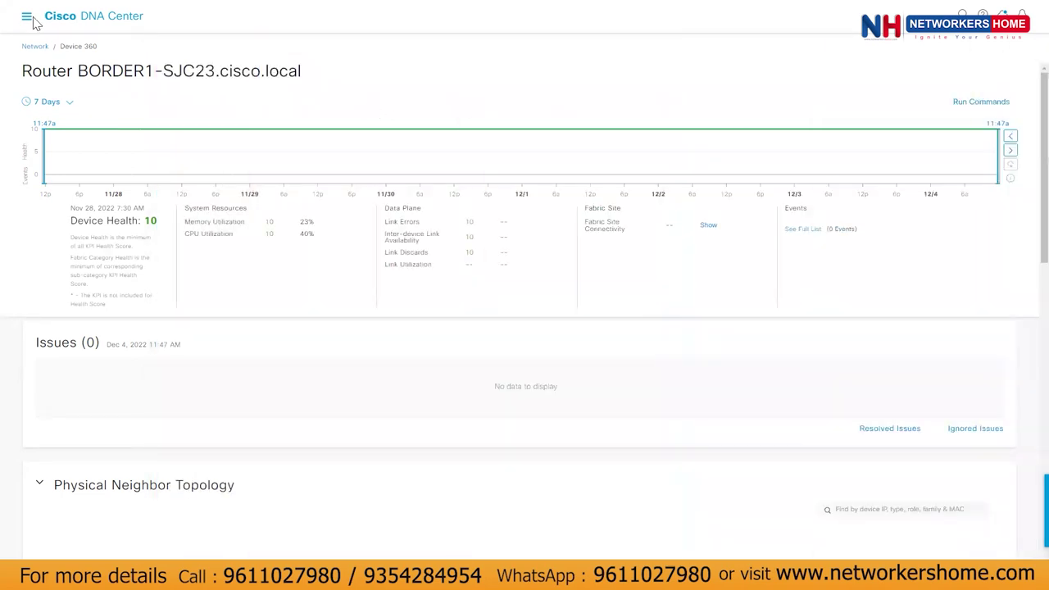
- Search globally for "comm", open the Command Runner tool and view its list of selectable devices
click(962, 15)
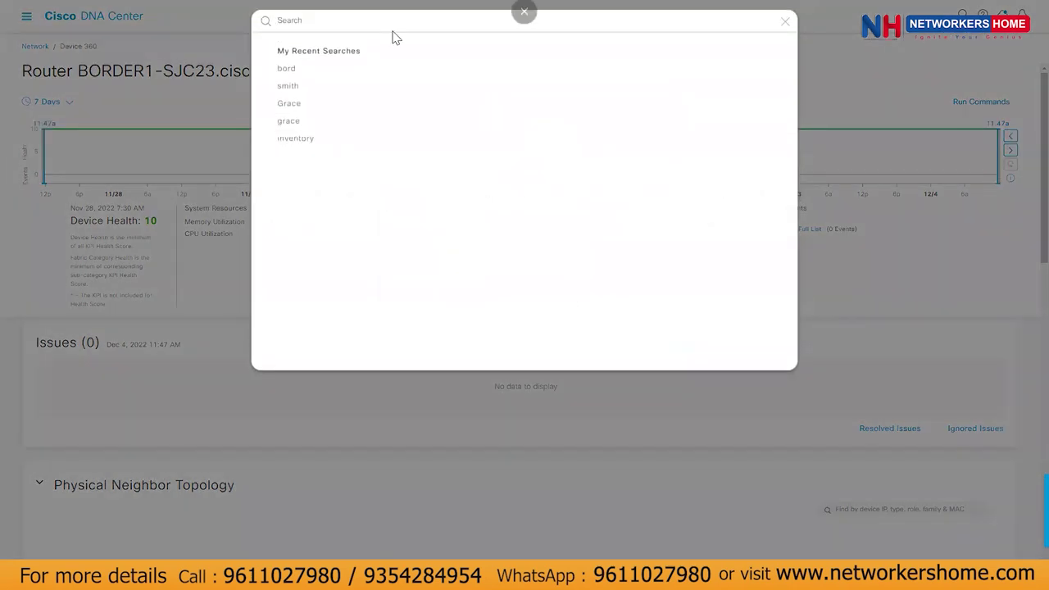
text(comm)
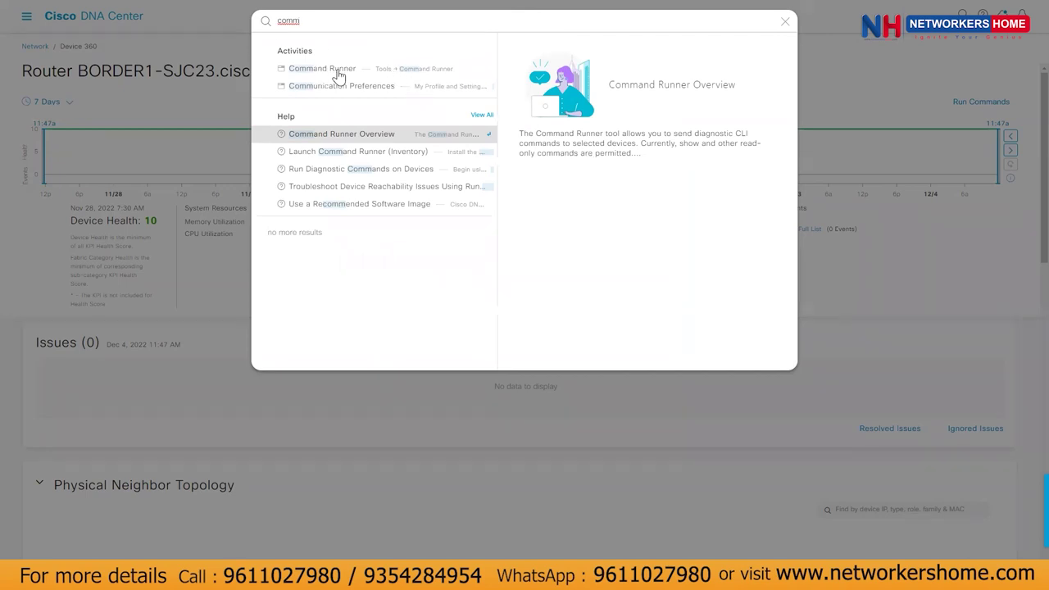
mouse_move(334, 76)
click(647, 144)
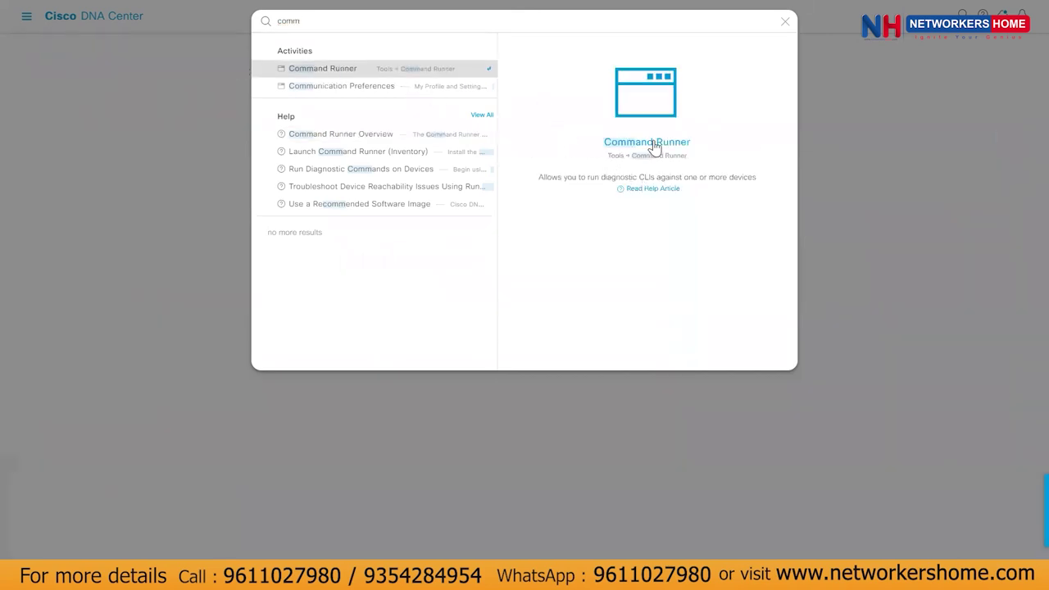
click(106, 154)
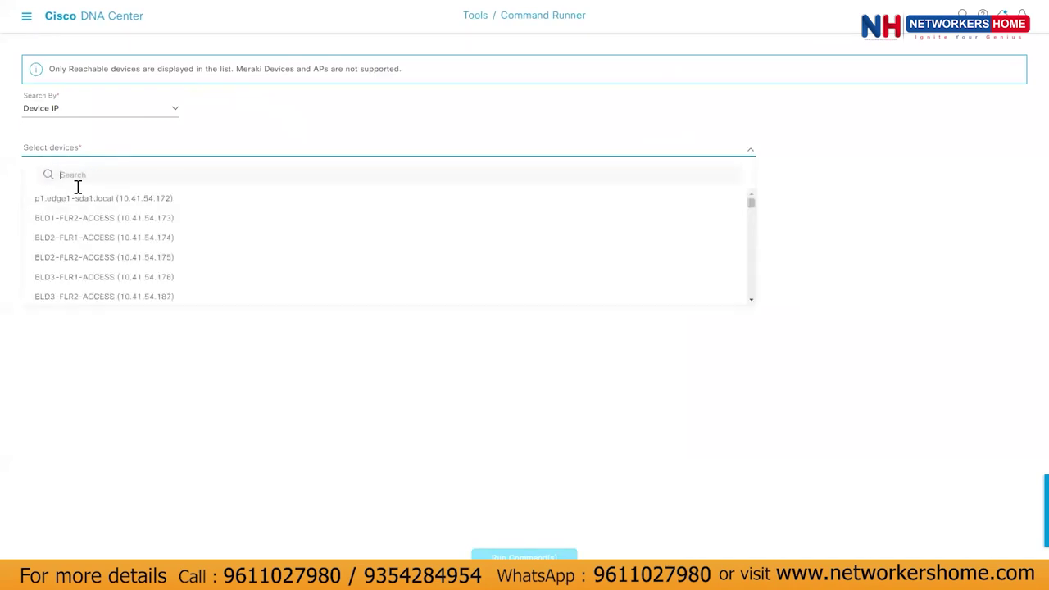
click(221, 364)
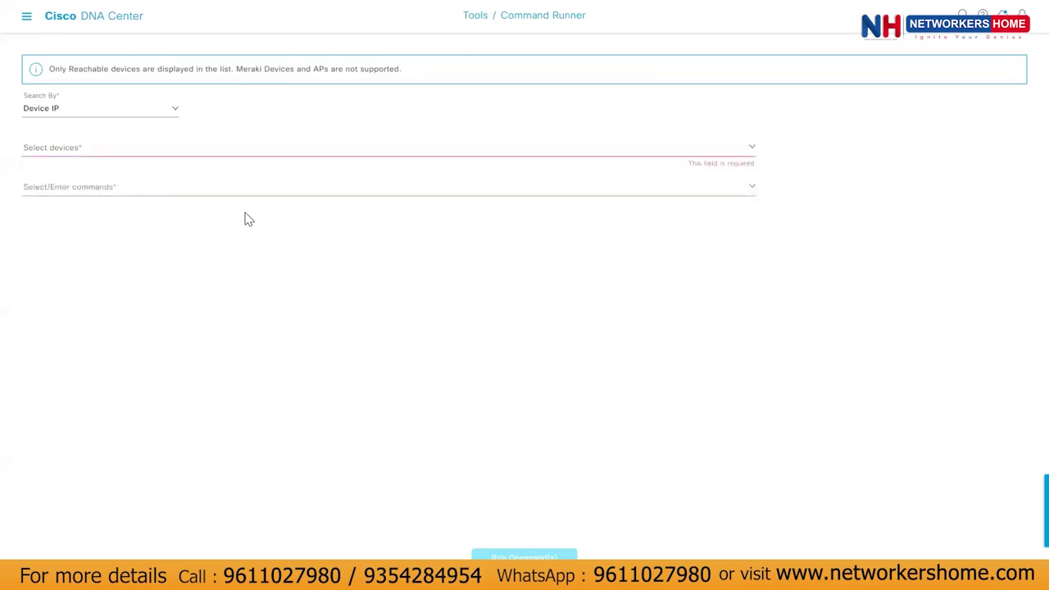
- Return to Assurance Health and open the WAN_EDGE1 instance of the "Fabric Devices Connectivity - ISE Server" issue
click(28, 18)
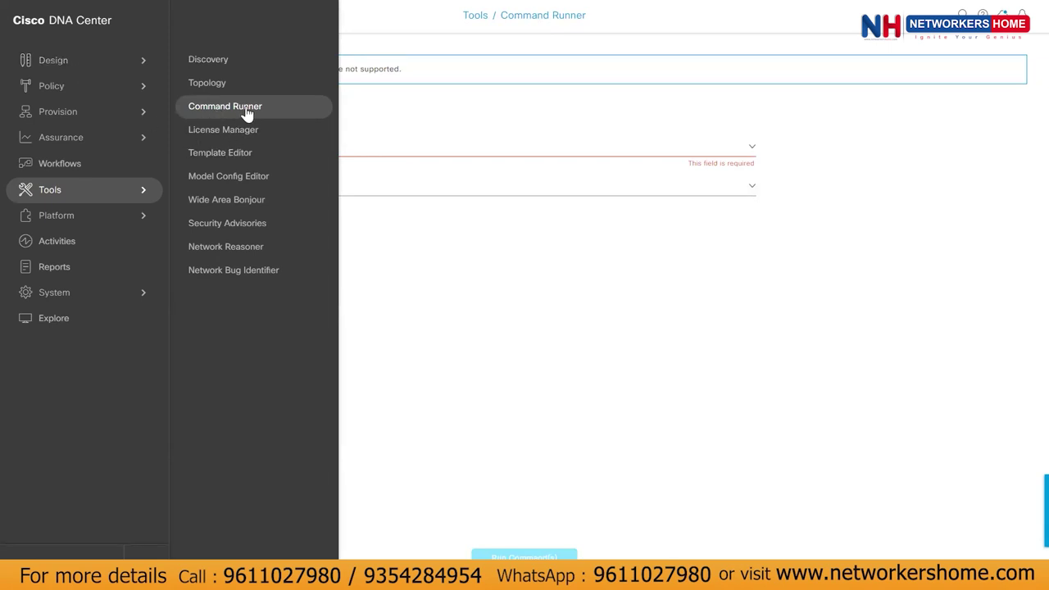
click(87, 70)
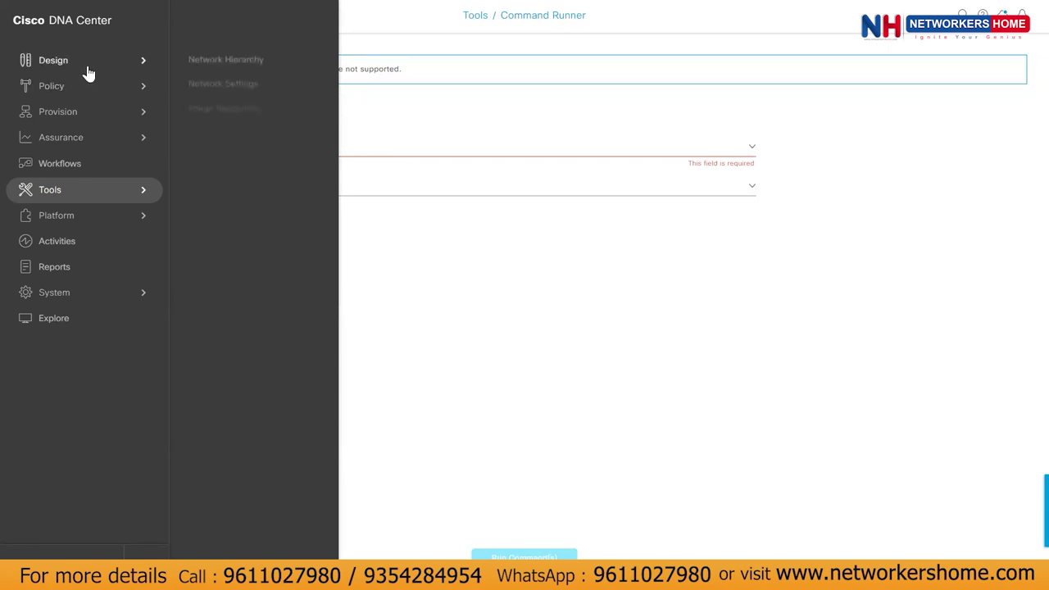
click(90, 139)
click(206, 73)
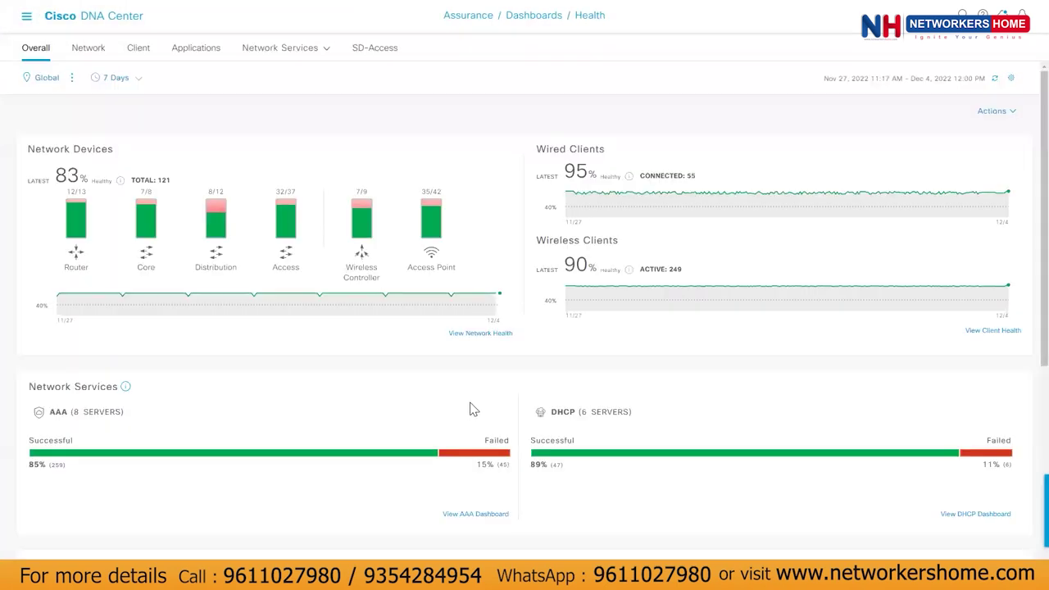
scroll(473, 409, down, 5)
click(191, 271)
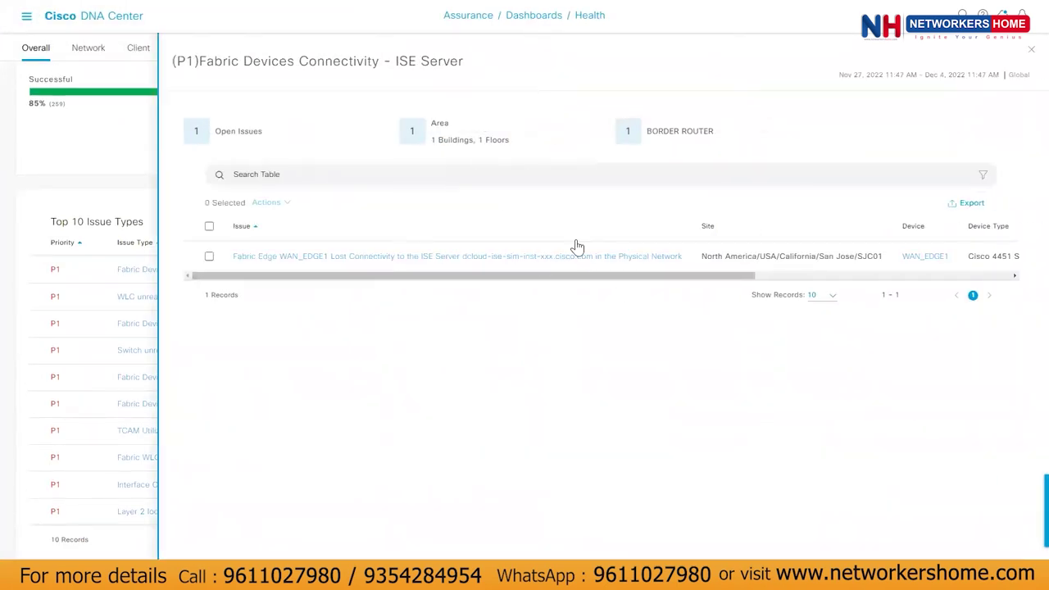
click(575, 256)
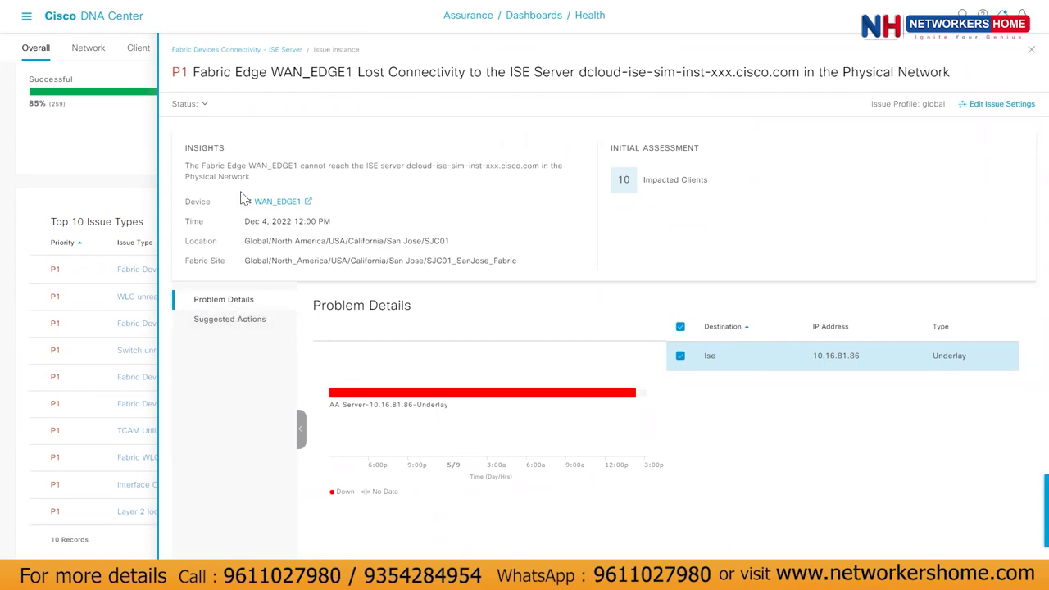
drag(194, 73, 935, 72)
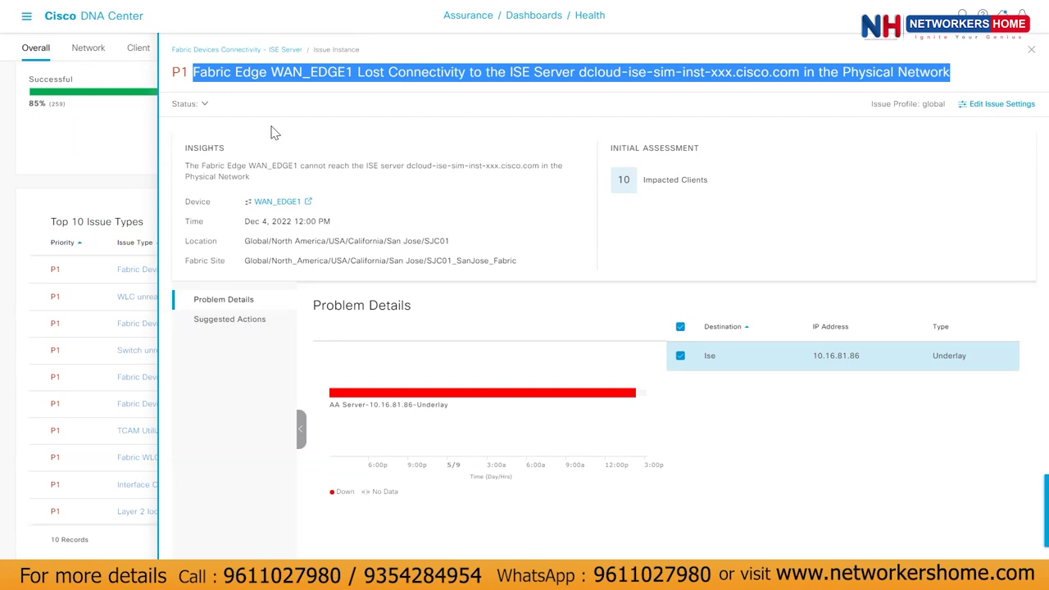
- Show the WAN_EDGE1 issue's suggested actions and read the ISE server and route checks against the issue title
click(229, 322)
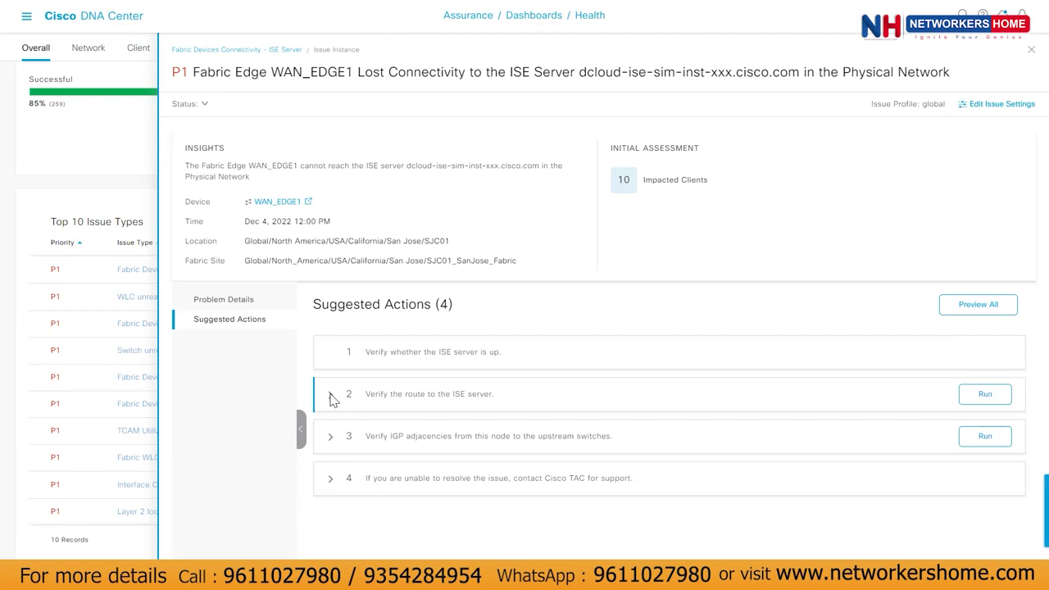
drag(361, 352, 510, 364)
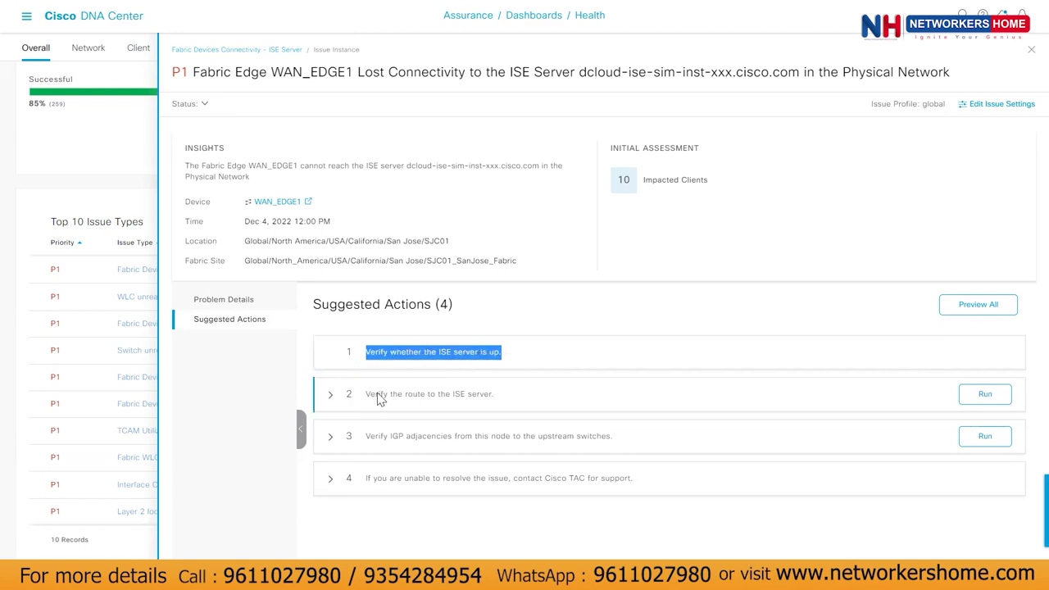
drag(367, 399, 496, 401)
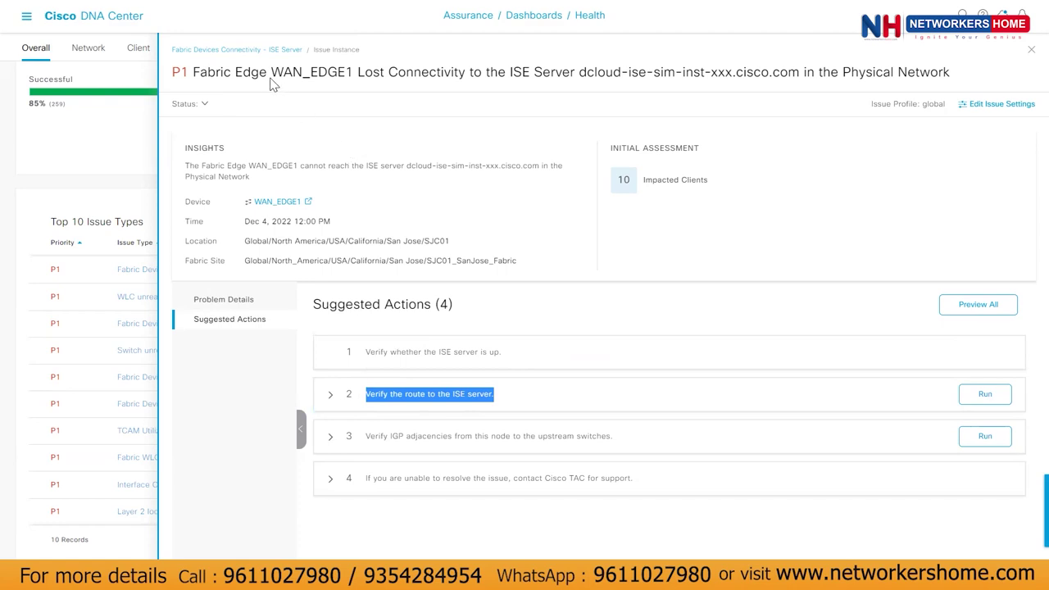
drag(510, 72, 646, 73)
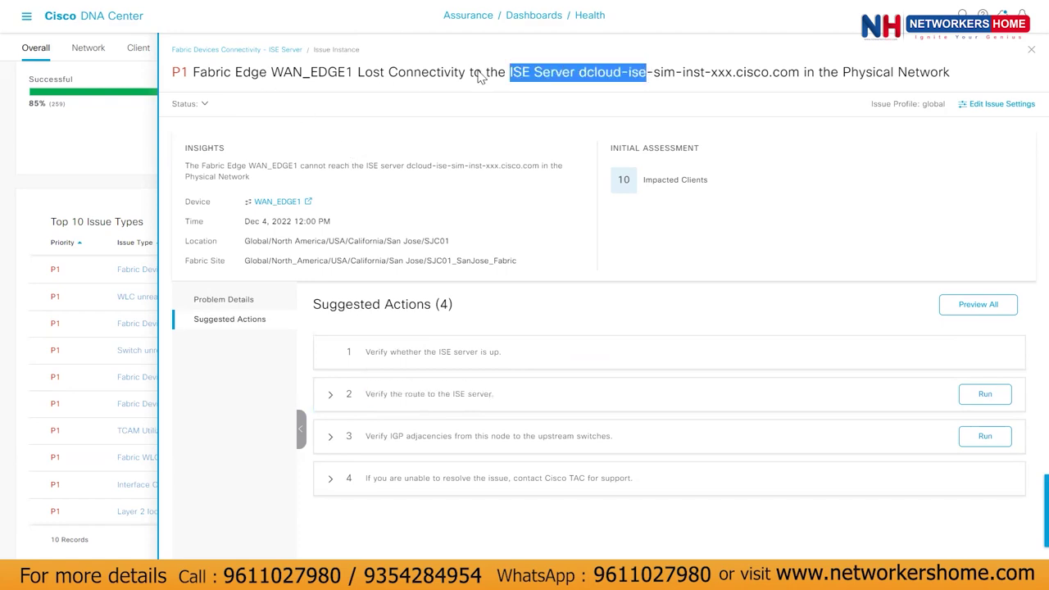
drag(393, 73, 788, 65)
drag(360, 73, 682, 71)
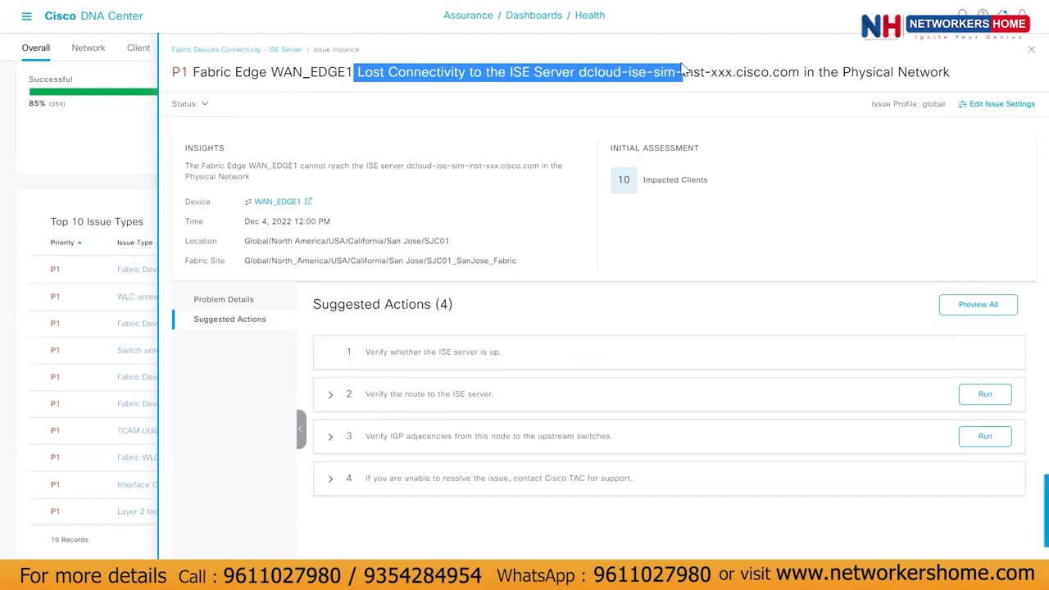
- Expand the "Verify the route to the ISE server" action and review its IP route and CEF route checks
click(331, 398)
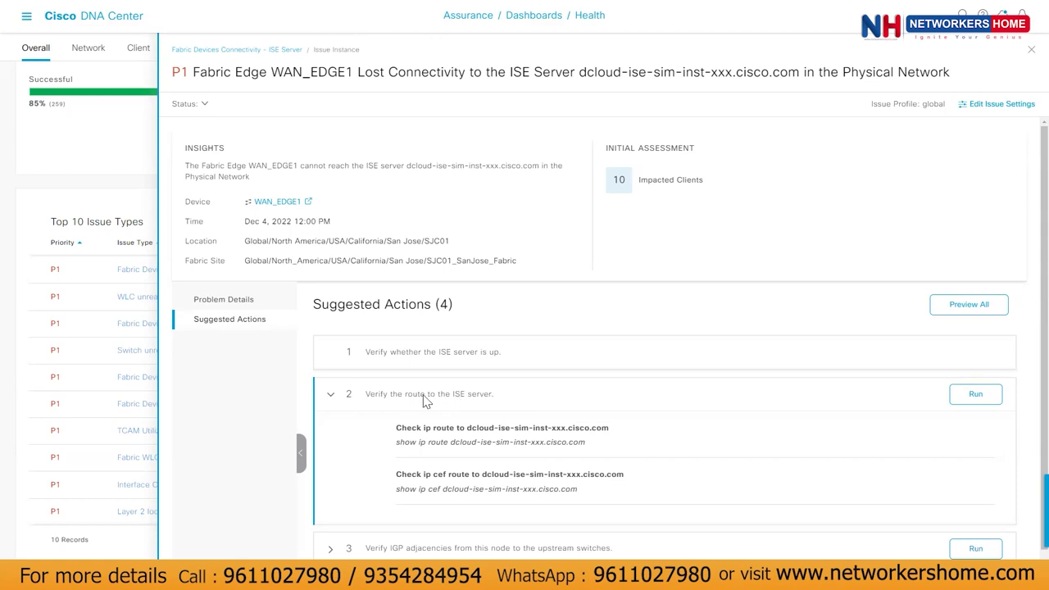
drag(438, 353, 524, 355)
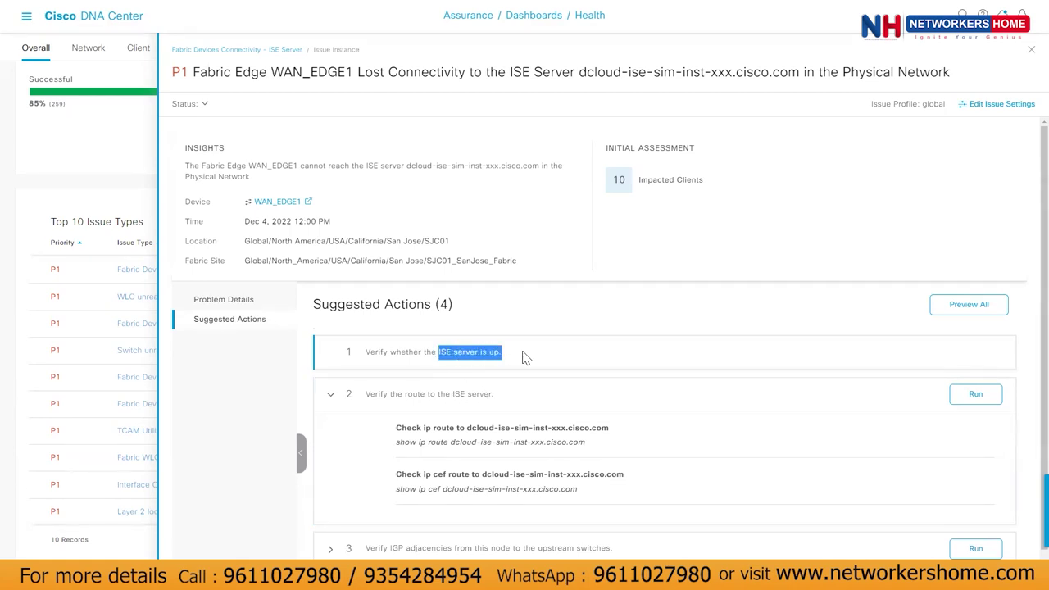
drag(390, 394, 505, 397)
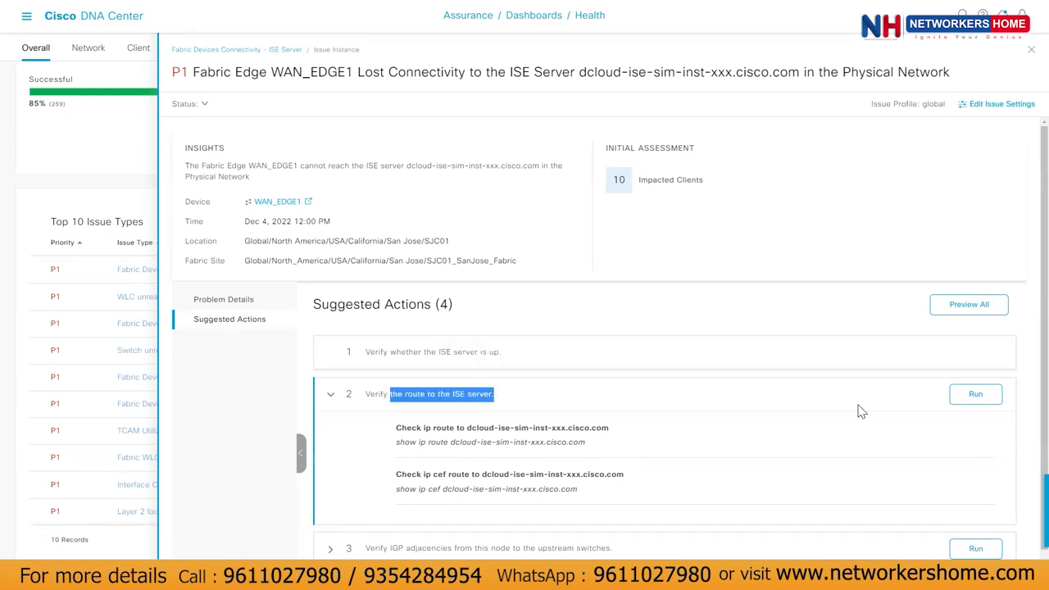
drag(391, 428, 620, 430)
drag(395, 478, 633, 480)
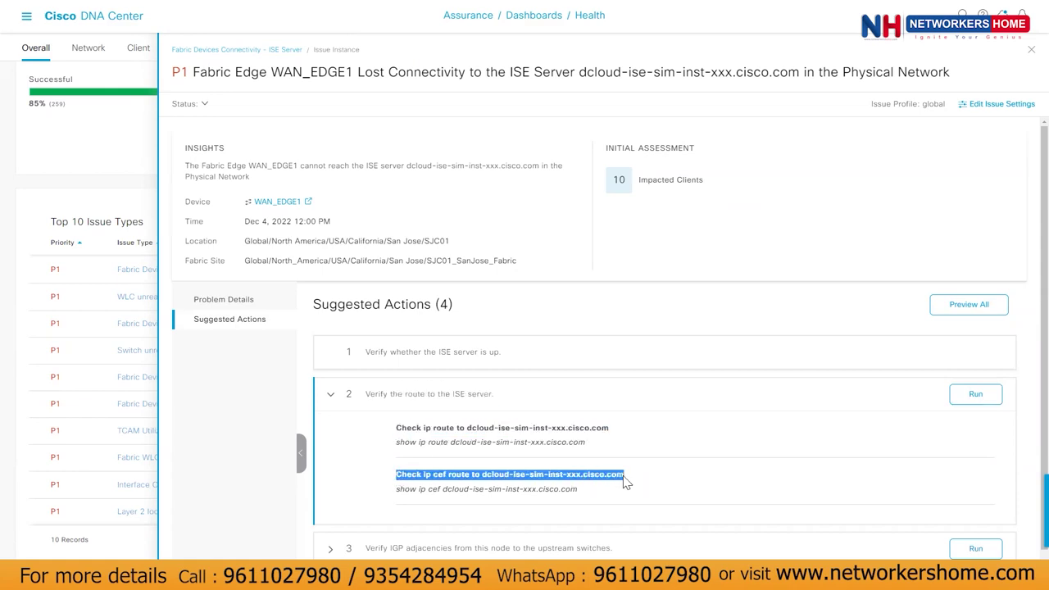
- Run the ISE server route verification and examine the output of its "show ip route" and "show ip cef" commands
click(975, 396)
scroll(483, 495, down, 2)
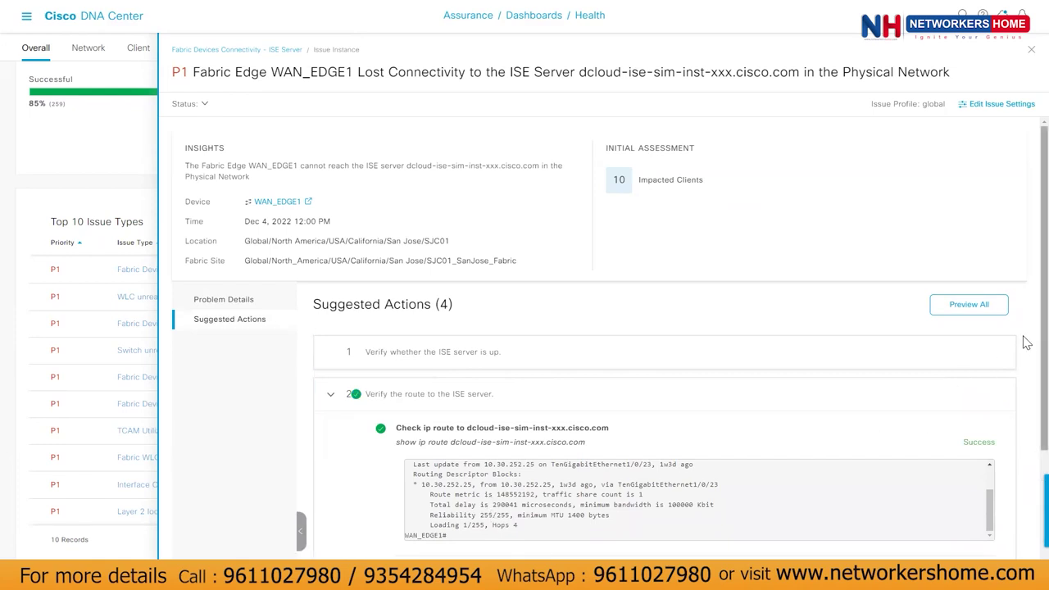
scroll(1023, 361, down, 3)
scroll(1027, 449, down, 1)
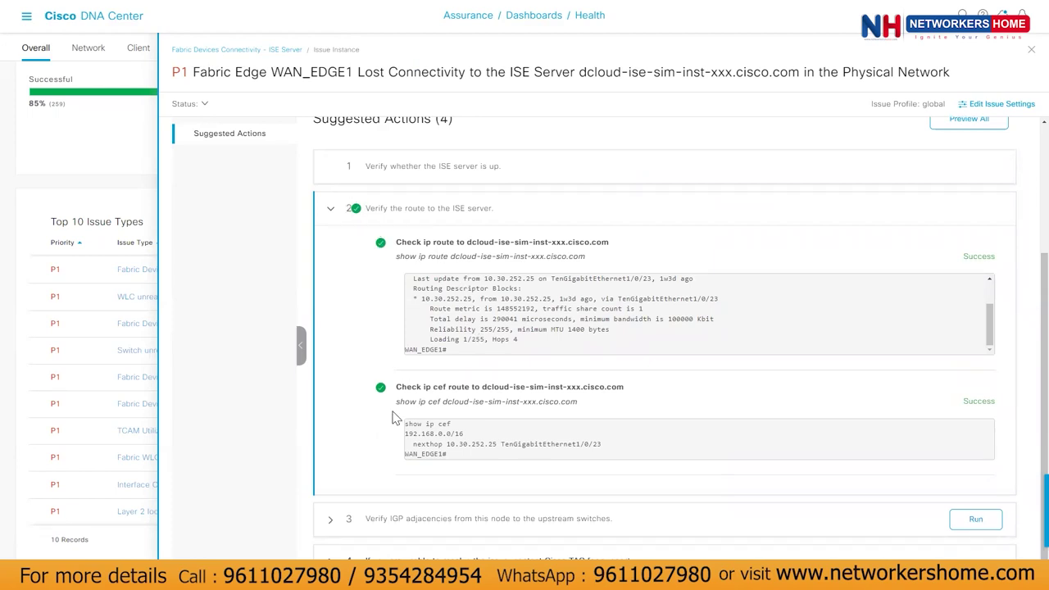
drag(477, 457, 402, 433)
scroll(549, 346, up, 5)
click(946, 315)
scroll(946, 328, down, 3)
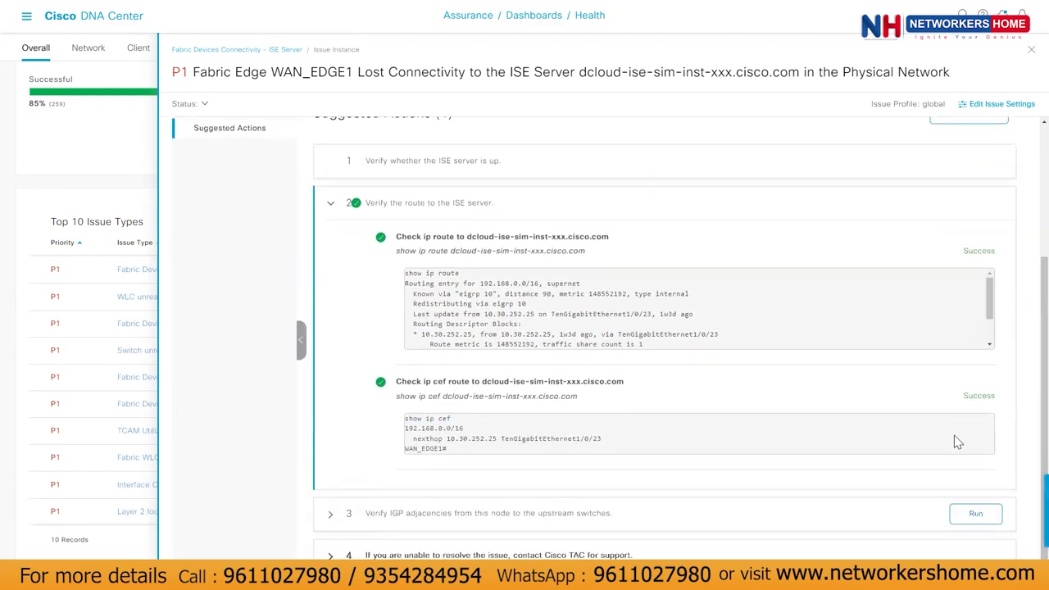
- Expand and run the IGP adjacencies verification, and examine the ISIS, OSPF and EIGRP neighbor output
click(330, 515)
scroll(396, 360, down, 2)
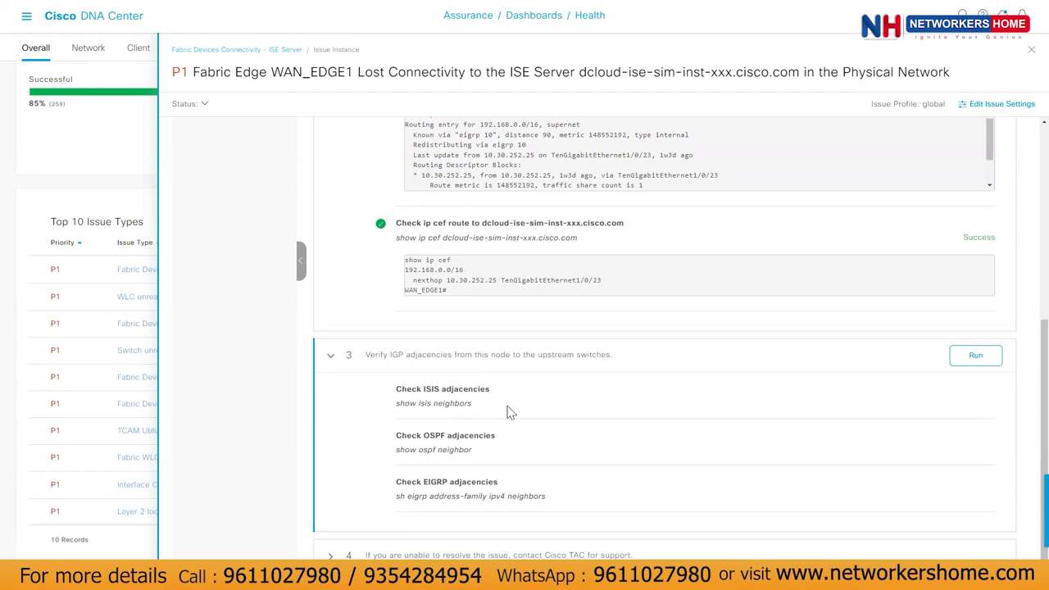
click(968, 361)
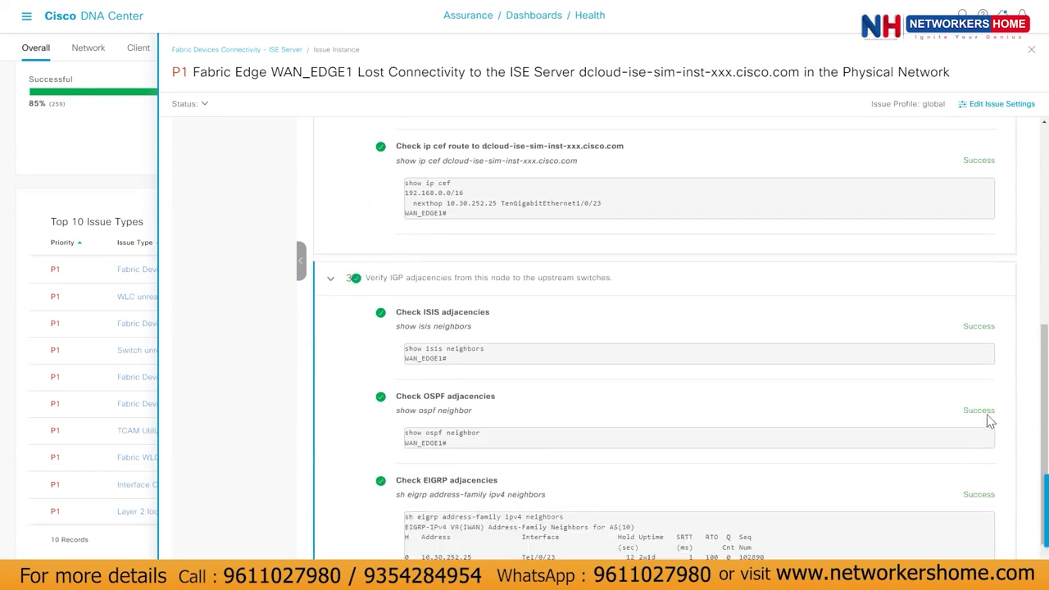
scroll(935, 463, down, 1)
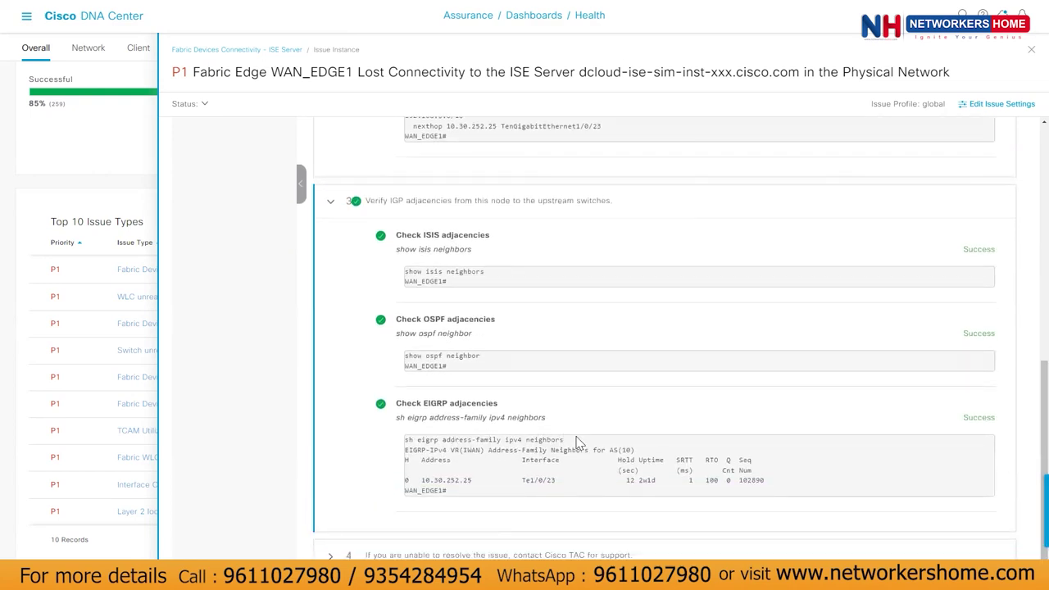
drag(421, 480, 767, 481)
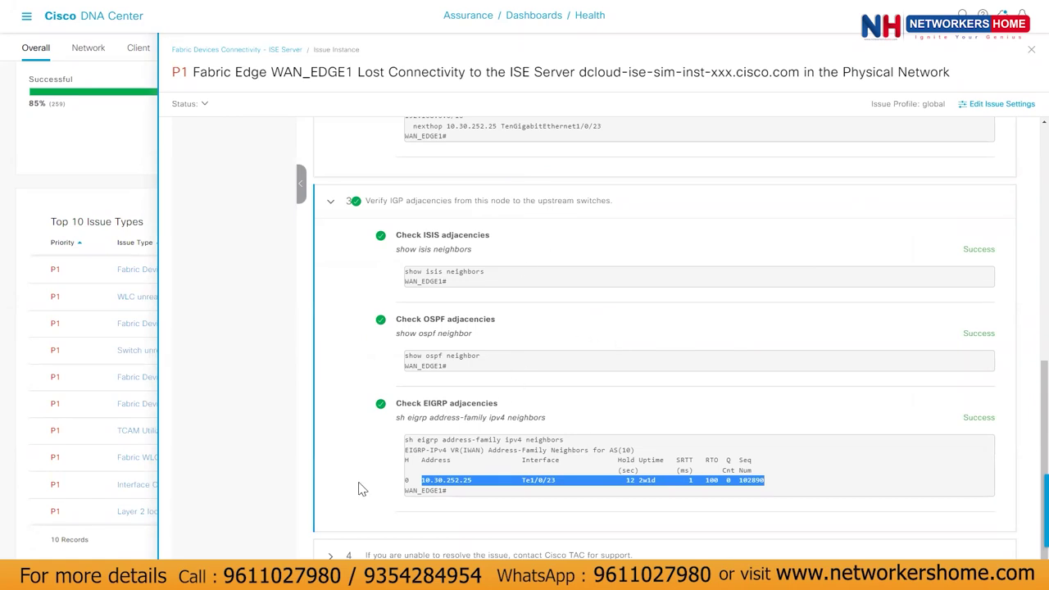
- Expand the suggested action on contacting Cisco TAC, review its support options and close the issue to return to the Health dashboard
click(500, 555)
scroll(526, 463, down, 2)
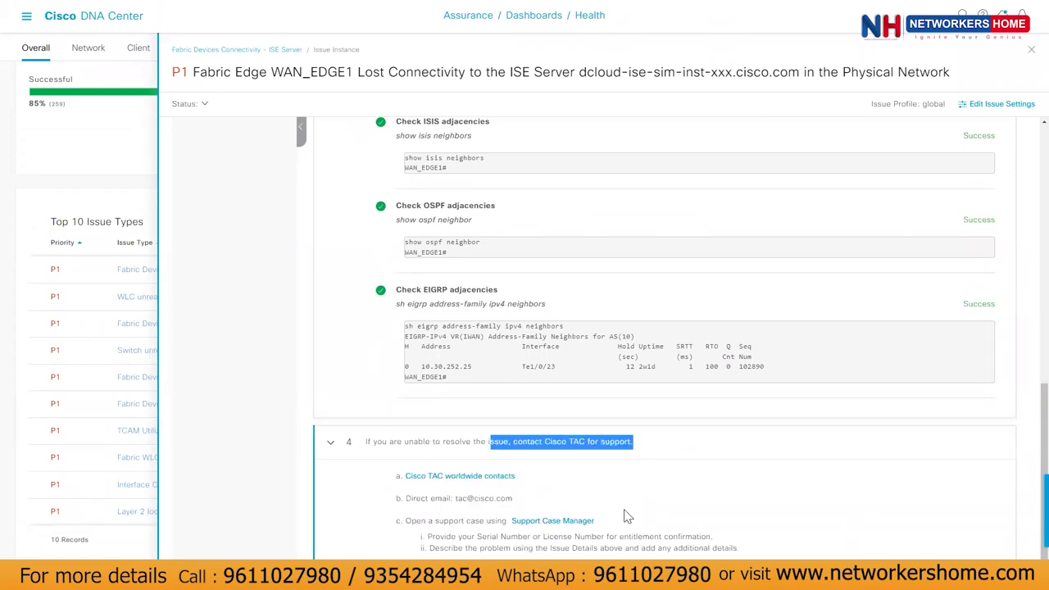
scroll(948, 356, up, 10)
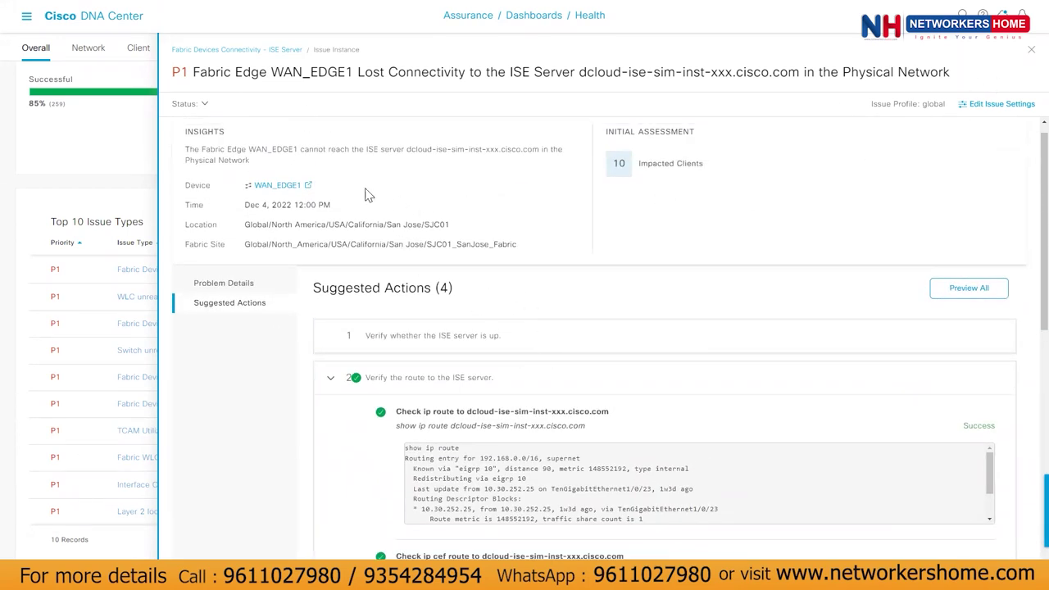
click(1030, 54)
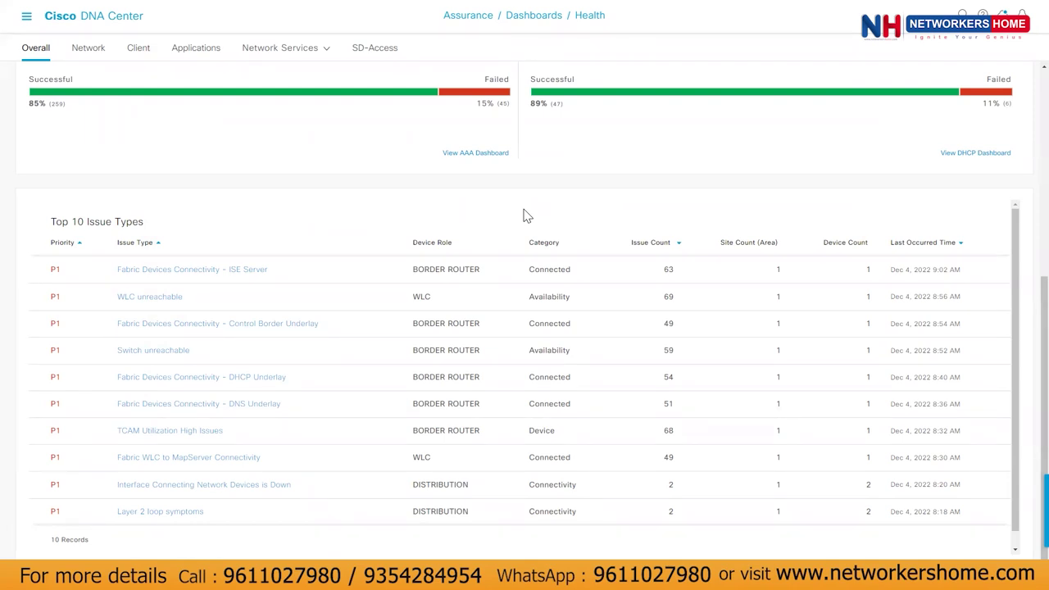
scroll(240, 227, up, 5)
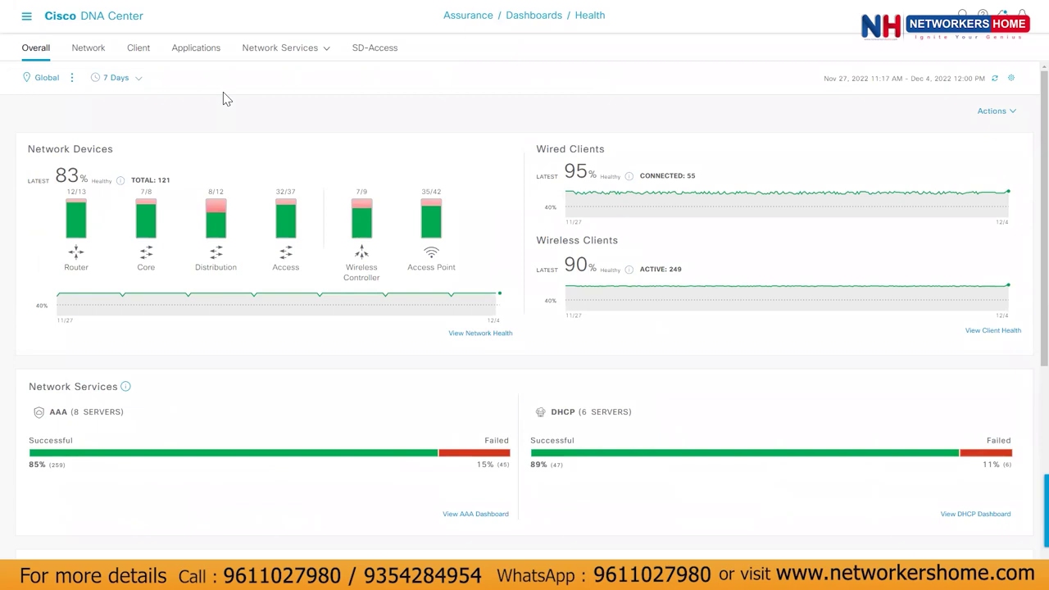
- Compare the wired and wireless client health summaries on the Overall health dashboard
drag(536, 240, 618, 245)
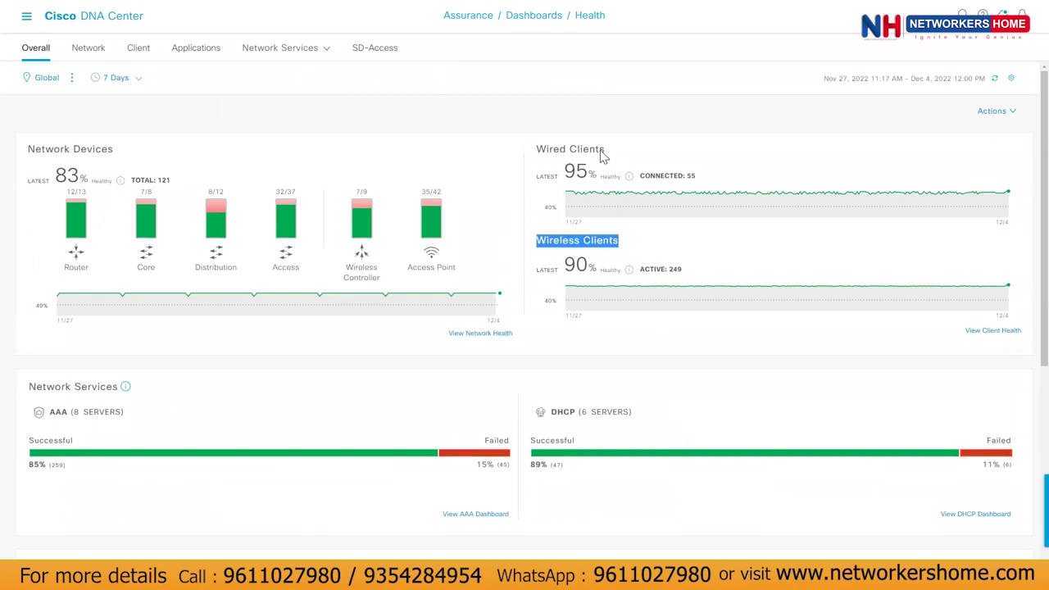
click(572, 160)
drag(601, 150, 536, 157)
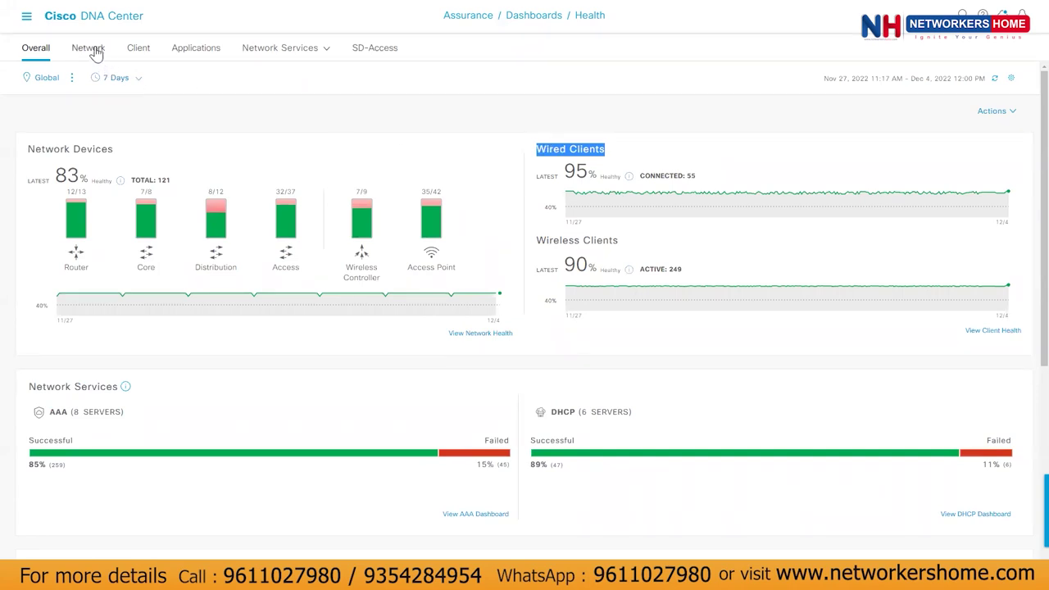
drag(538, 241, 621, 238)
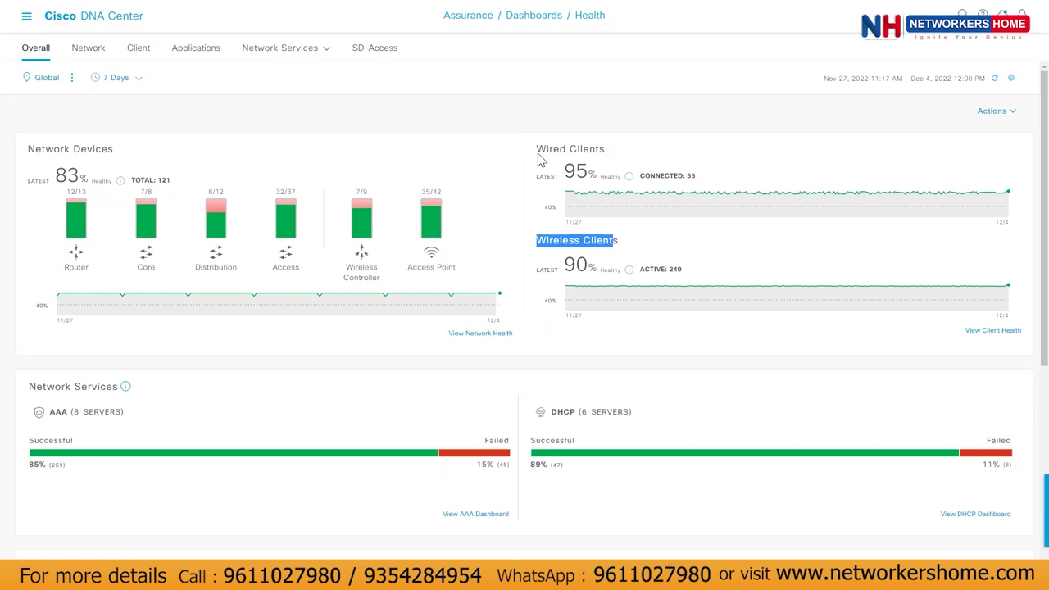
drag(537, 151, 606, 154)
drag(620, 241, 539, 240)
click(993, 111)
click(1003, 88)
- Open the Network health dashboard and review the network device totals and the health distribution by device role
click(90, 51)
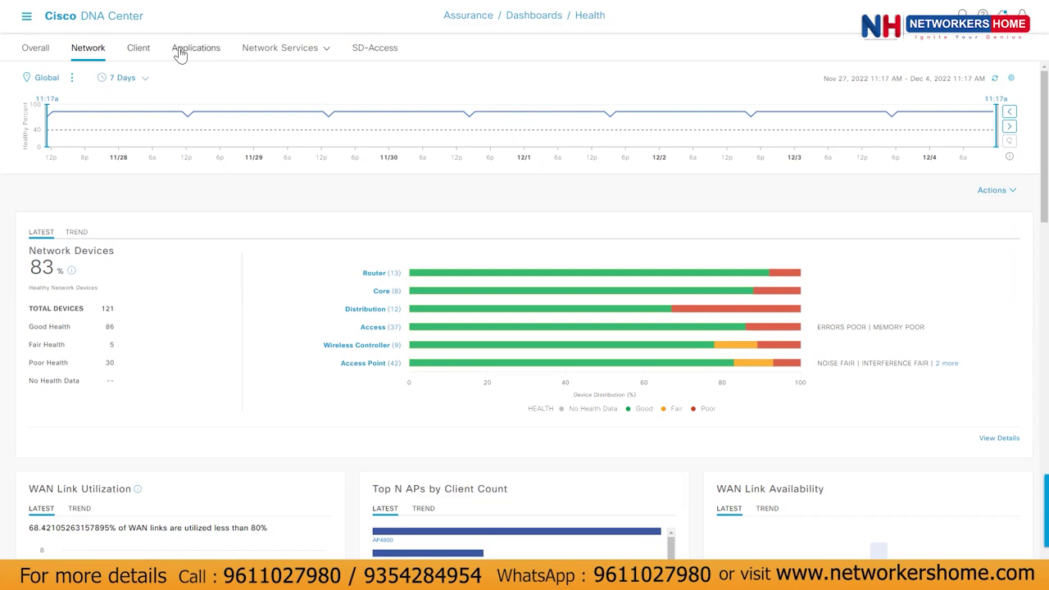
mouse_move(676, 416)
drag(12, 241, 85, 311)
click(117, 409)
triple_click(142, 398)
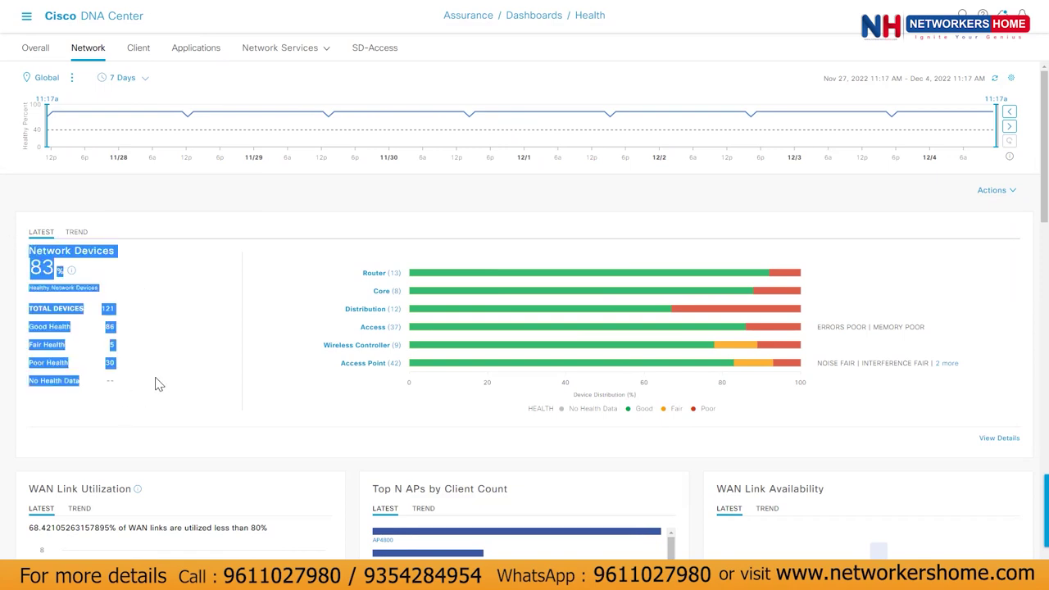
mouse_move(407, 360)
mouse_move(784, 277)
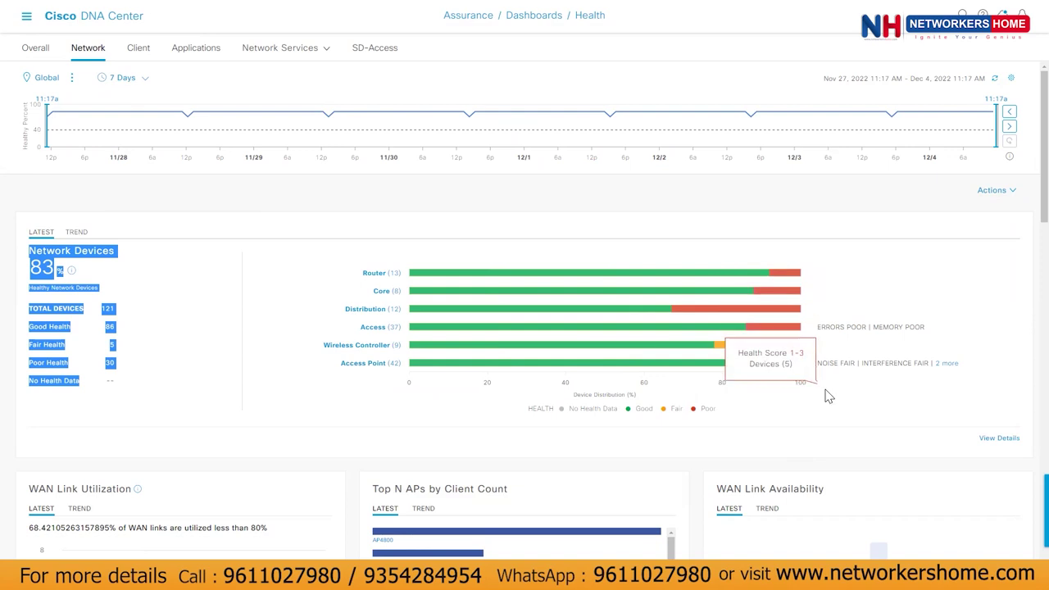
mouse_move(793, 354)
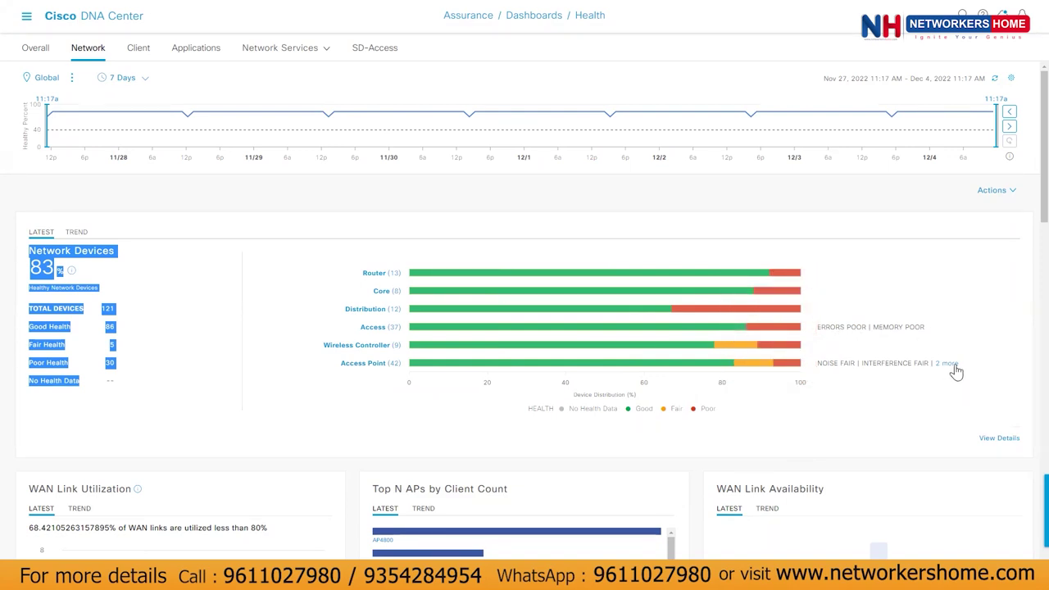
mouse_move(954, 367)
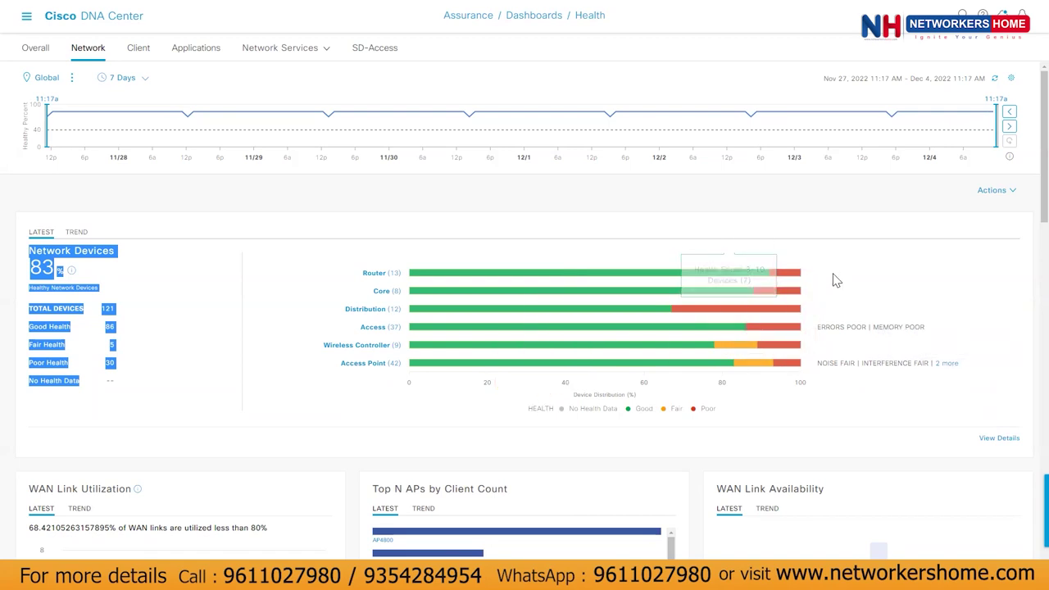
- Look through the network health widgets down to the Network Devices table and return to the device health summary
scroll(491, 441, down, 1)
scroll(438, 451, down, 12)
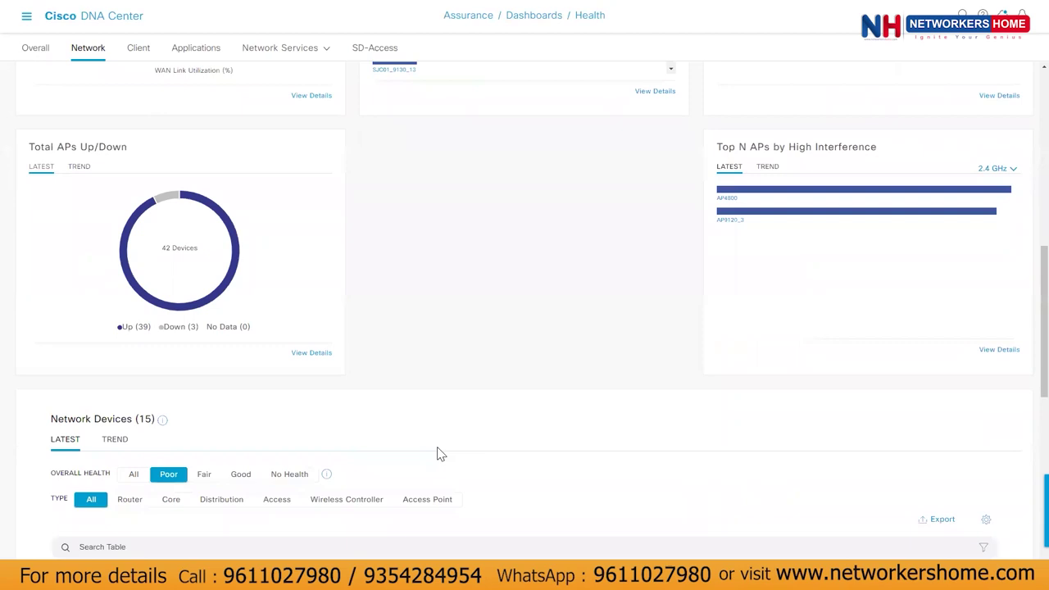
scroll(482, 440, up, 12)
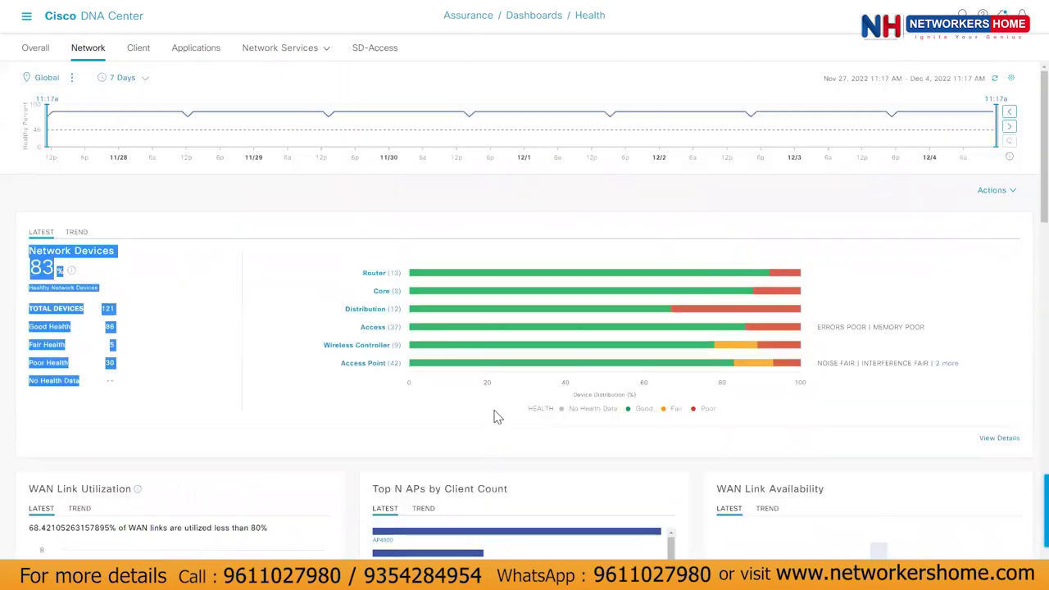
click(220, 185)
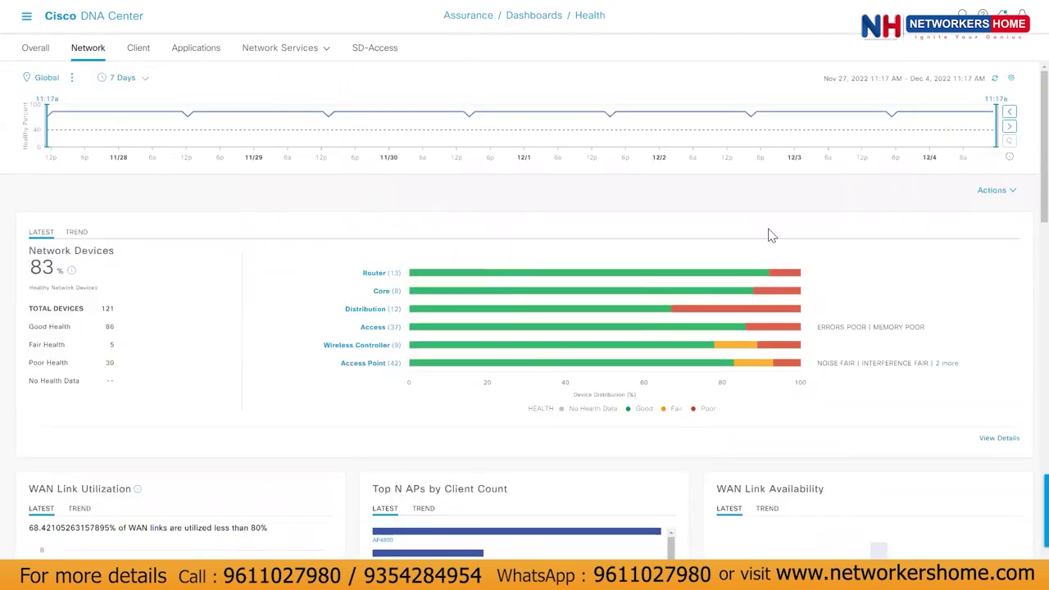
- Open the access points' additional health indicators and load the details of the devices with poor radio utilization
scroll(361, 308, down, 3)
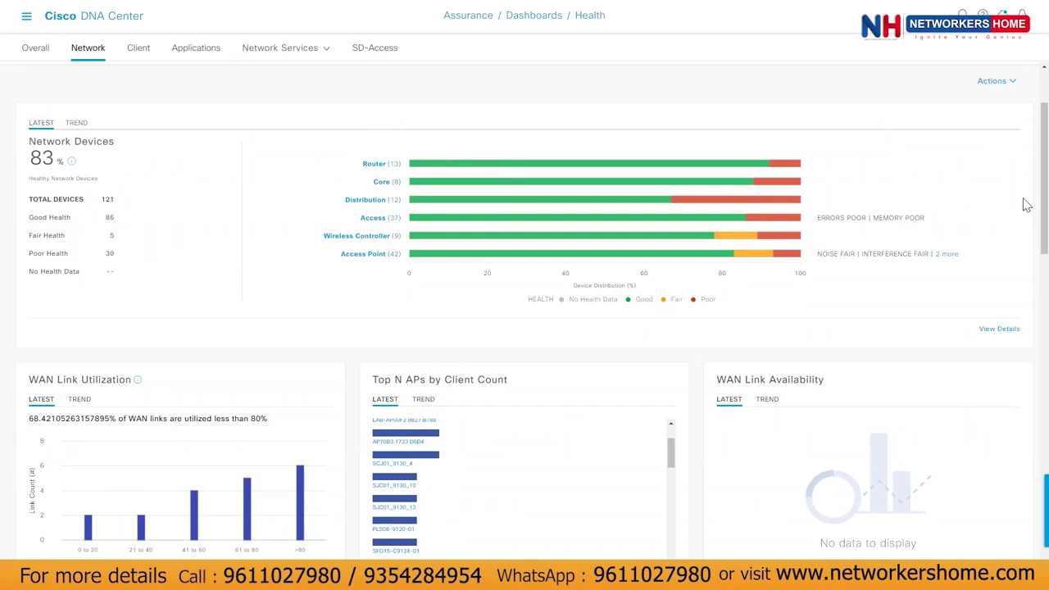
mouse_move(785, 256)
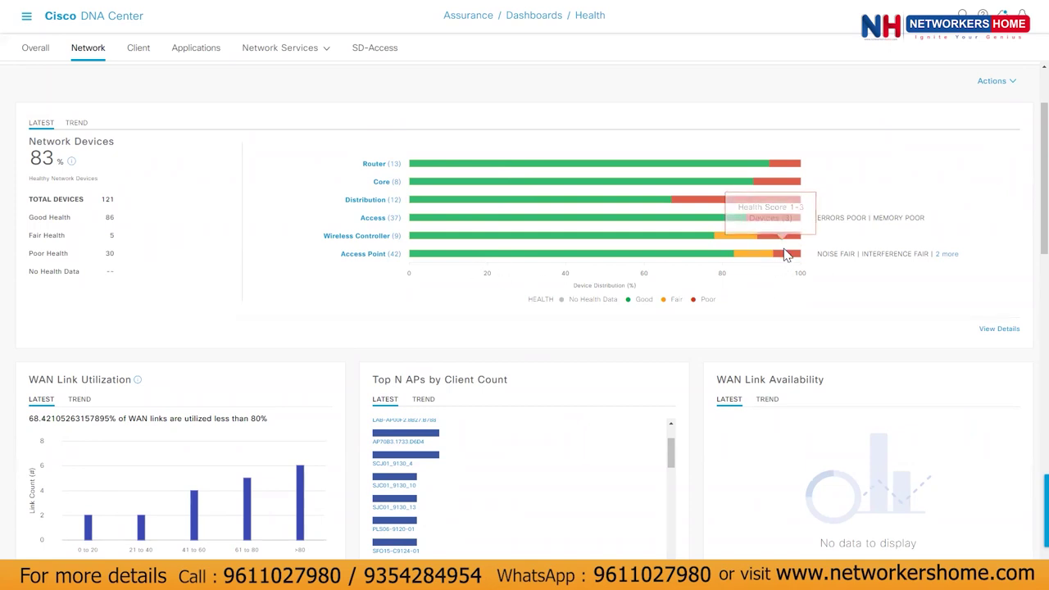
mouse_move(948, 261)
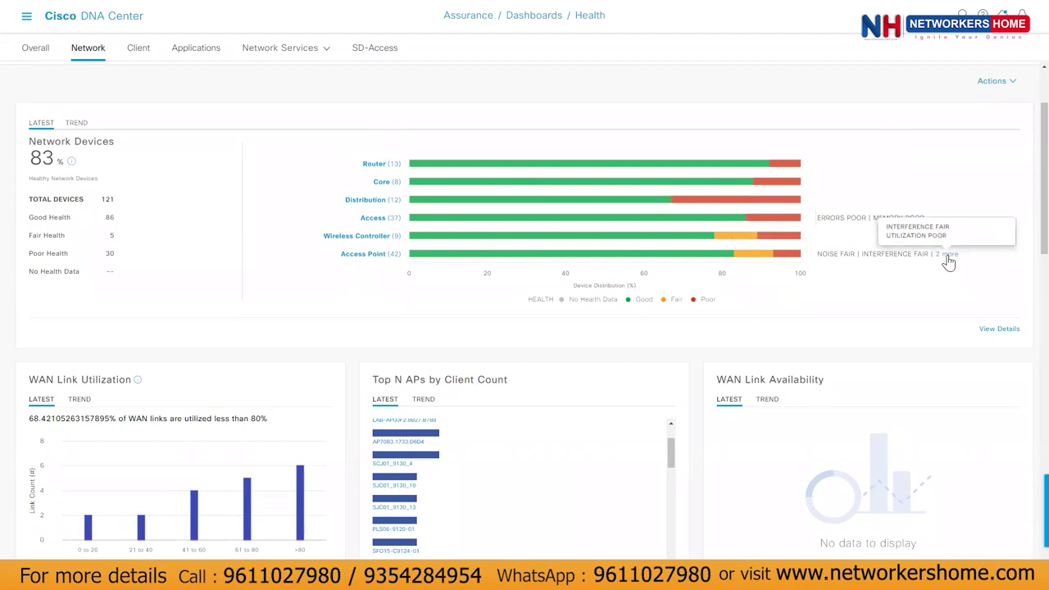
click(948, 261)
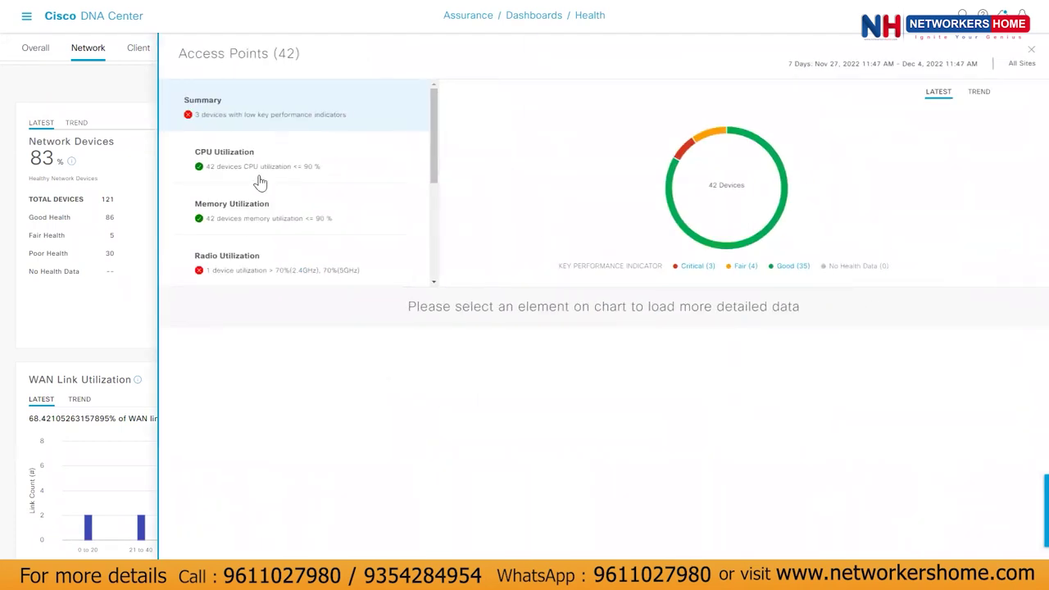
click(267, 268)
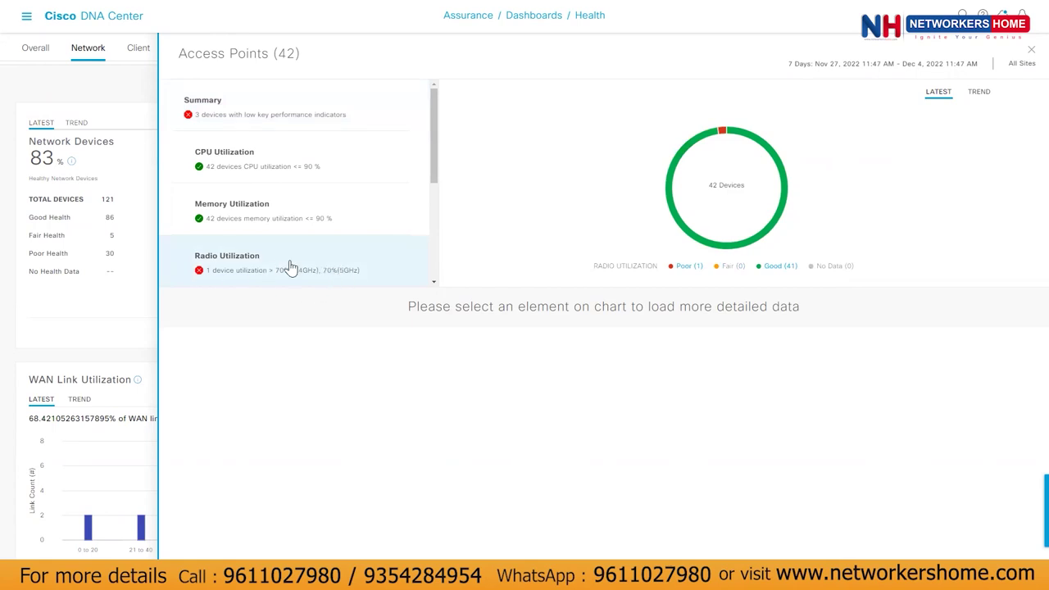
mouse_move(725, 137)
click(689, 267)
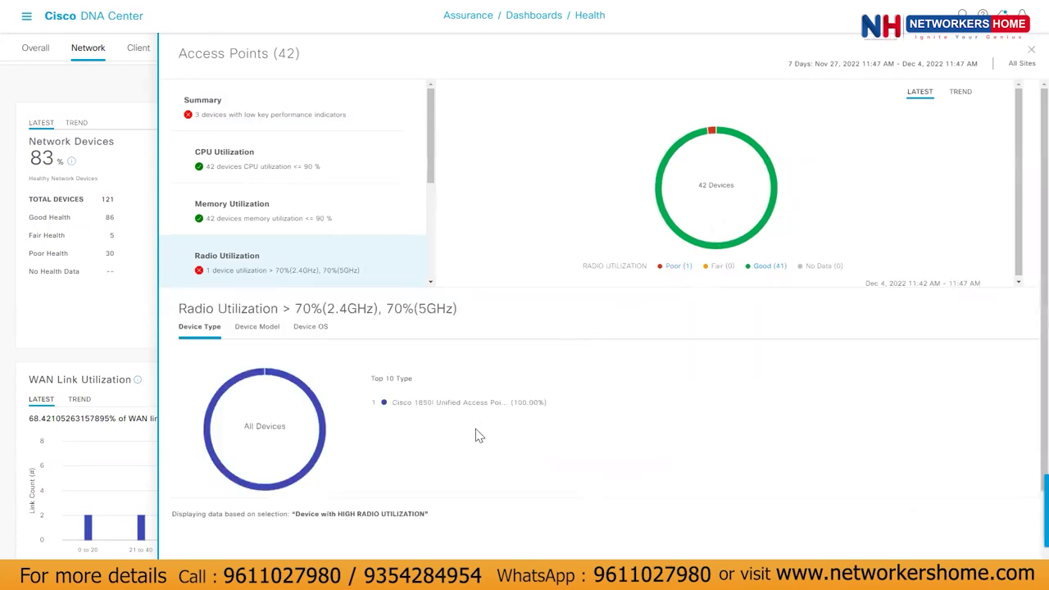
- Examine the high radio utilization breakdown by device type, device model and device OS
drag(395, 404, 548, 403)
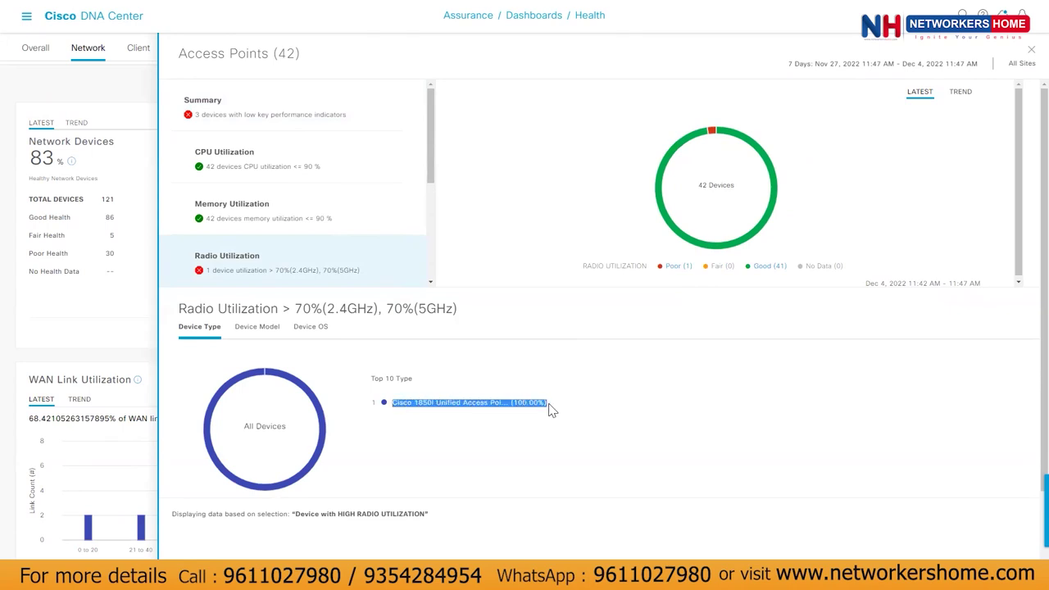
drag(187, 309, 462, 317)
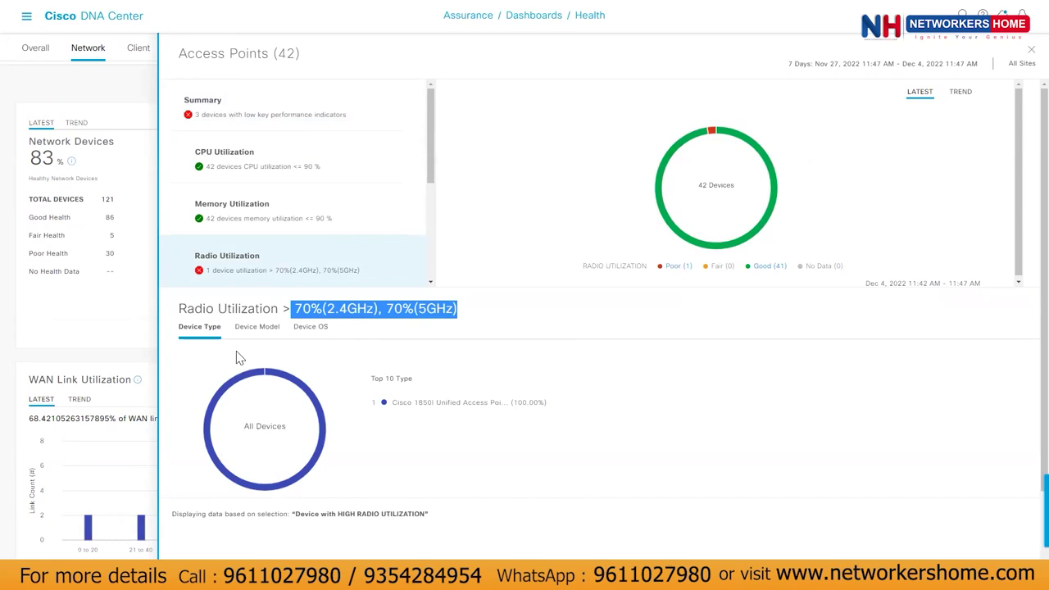
click(255, 327)
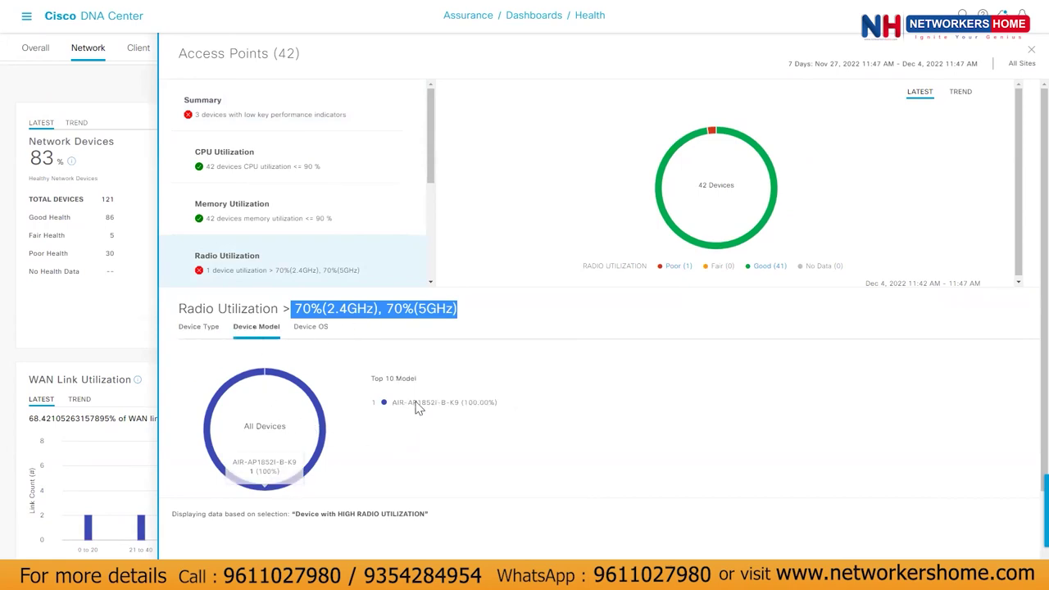
drag(390, 405, 507, 407)
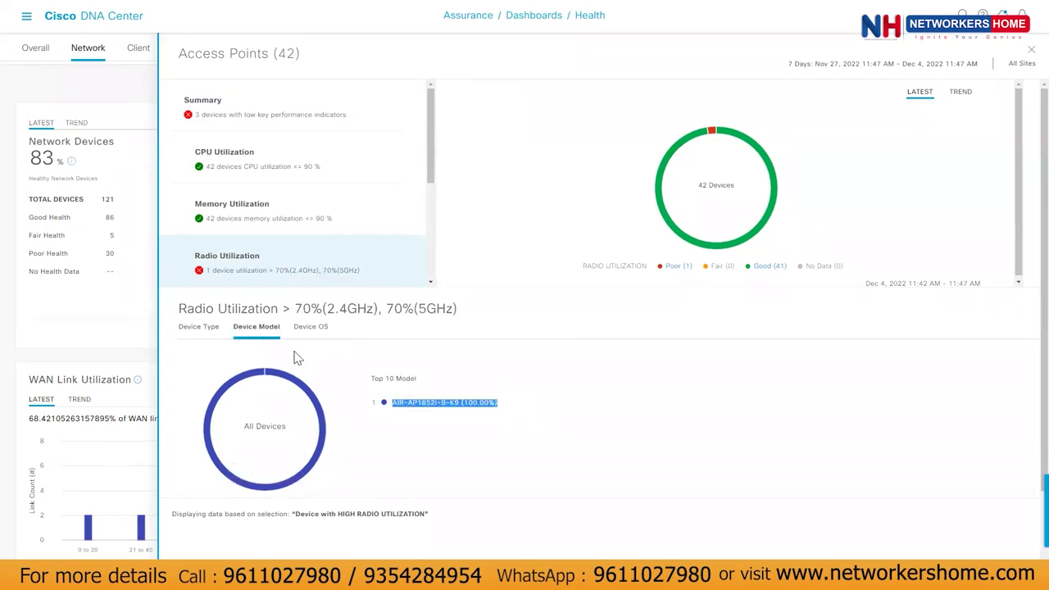
click(312, 328)
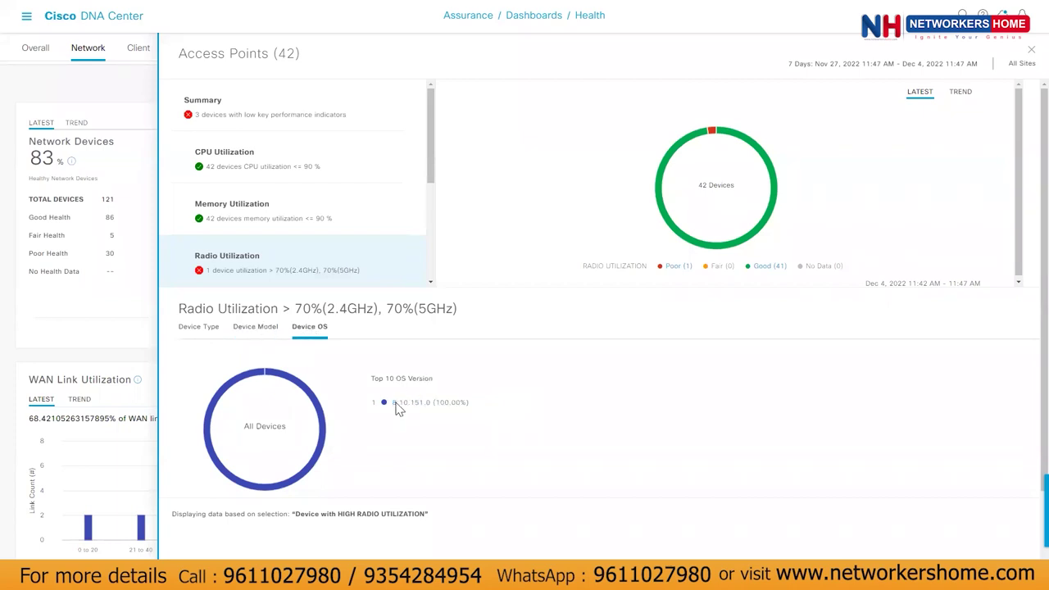
drag(397, 409, 475, 408)
- Review the OS version, IP address and location of the listed access point and close the access point details
scroll(410, 437, down, 2)
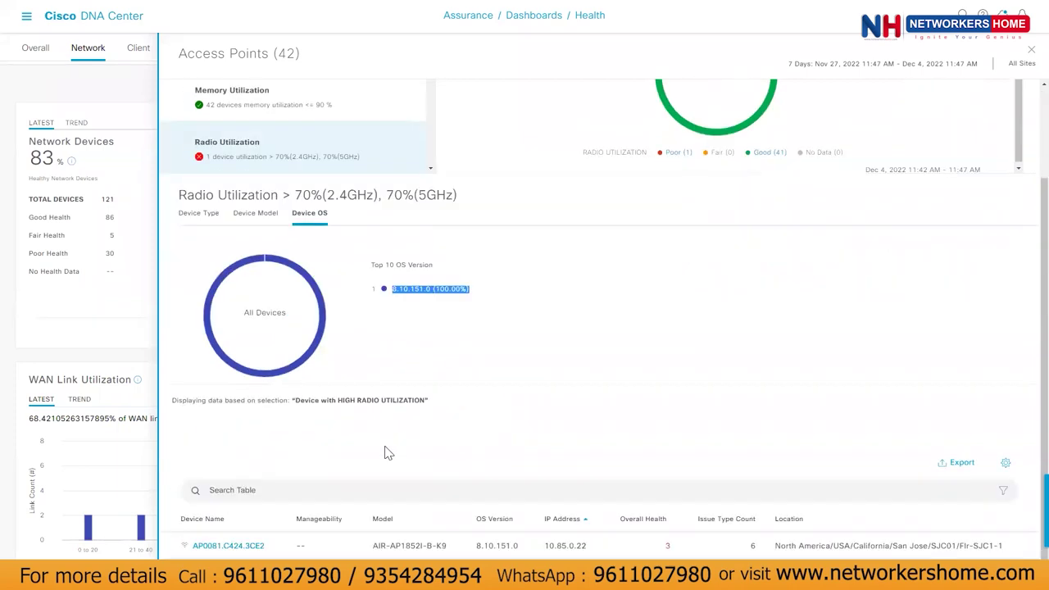
scroll(440, 476, down, 1)
drag(477, 548, 587, 548)
drag(775, 547, 999, 548)
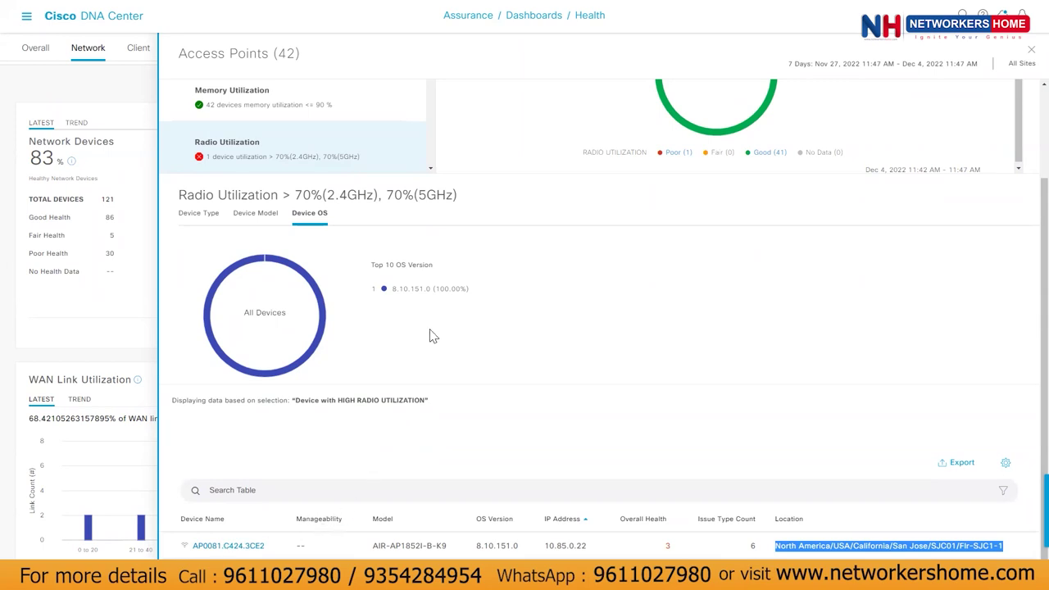
scroll(524, 311, up, 2)
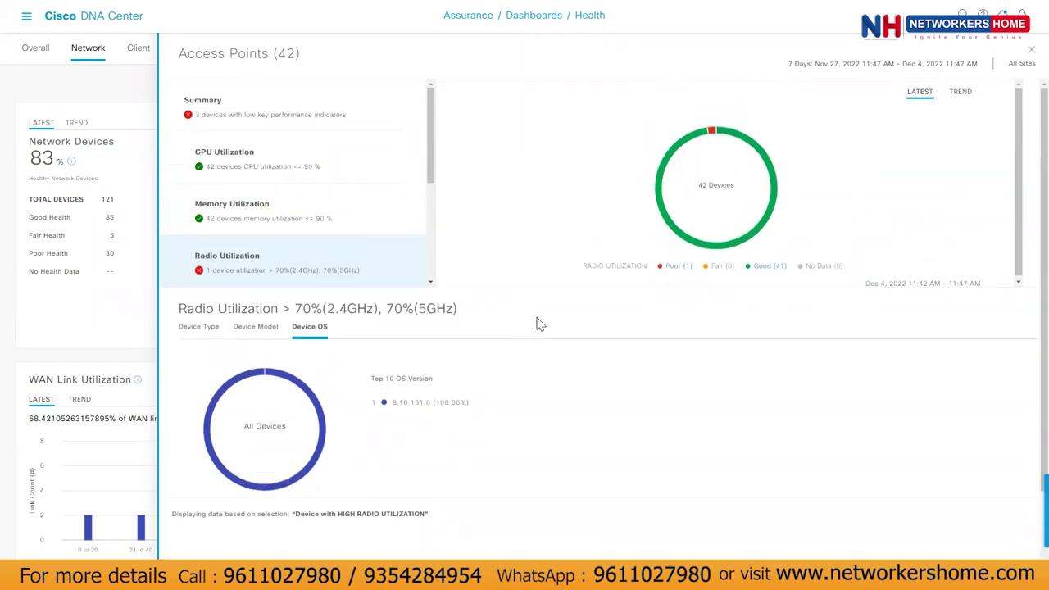
click(109, 315)
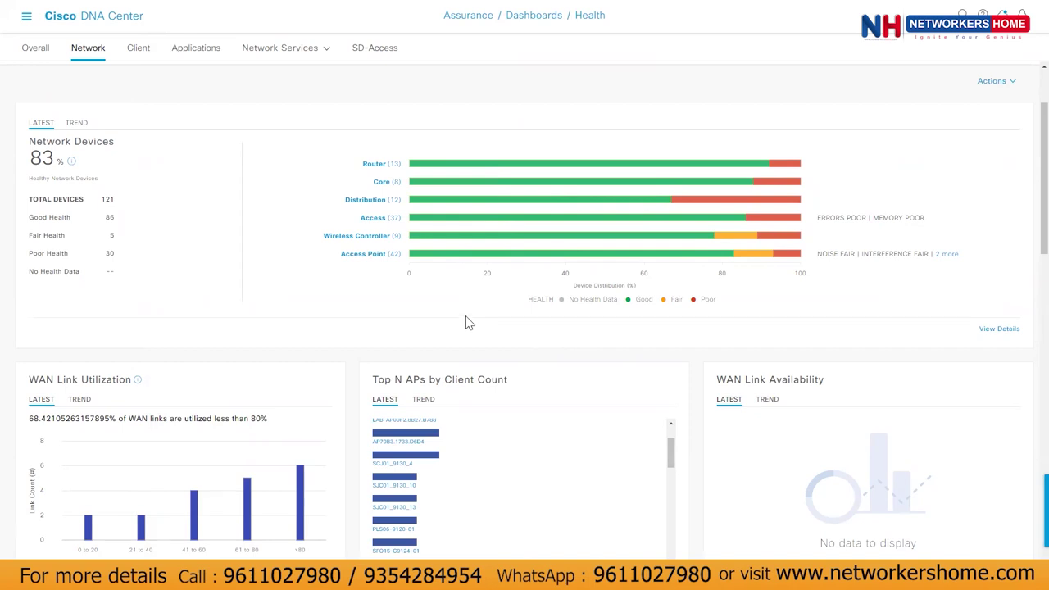
- Open the WAN Link Utilization details, examine the latest and trend charts, and close them
scroll(283, 358, down, 2)
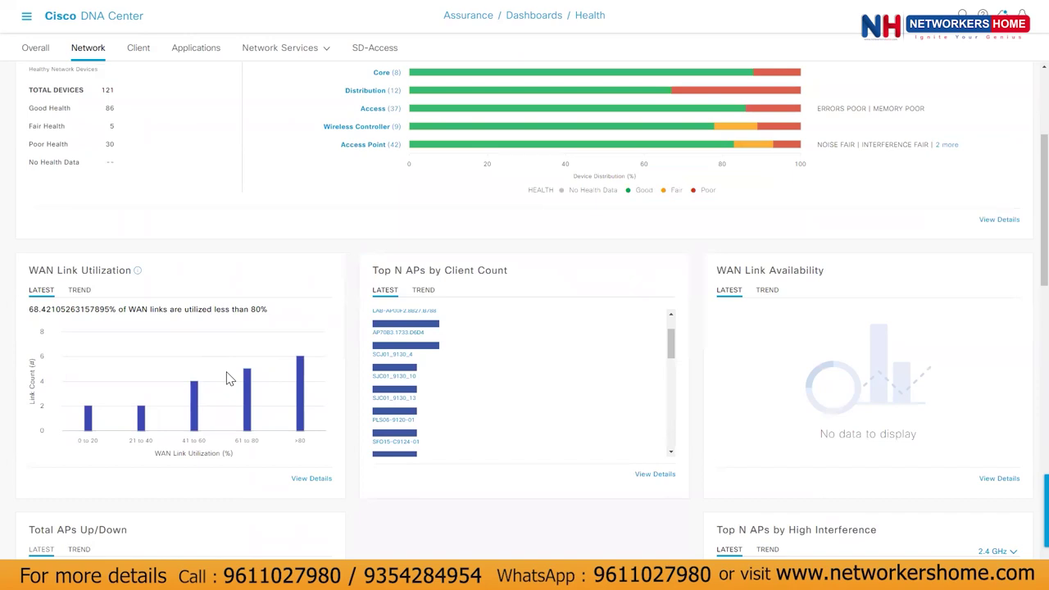
drag(30, 273, 158, 278)
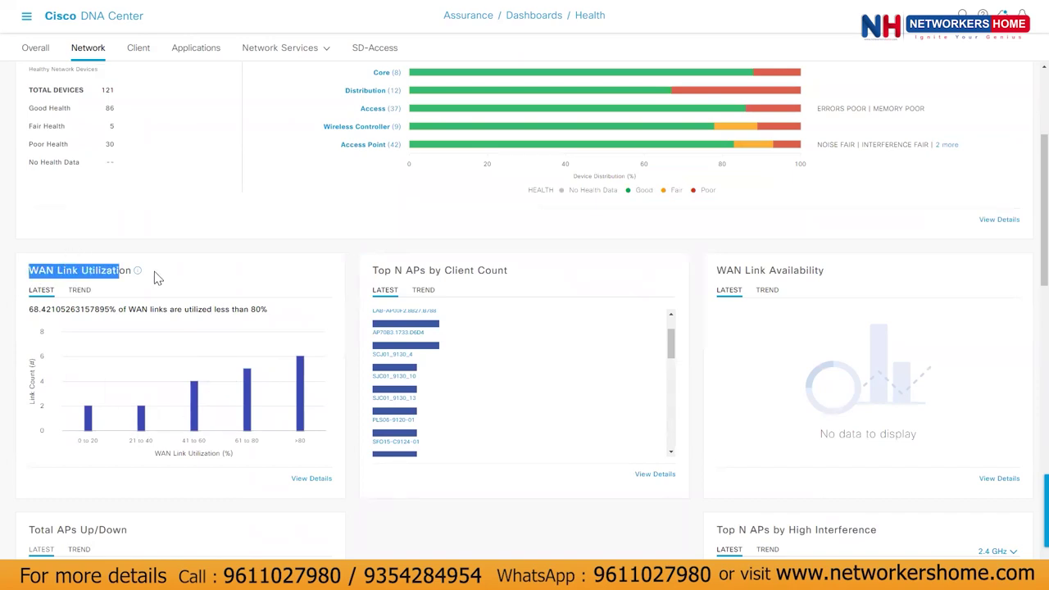
mouse_move(300, 426)
click(317, 482)
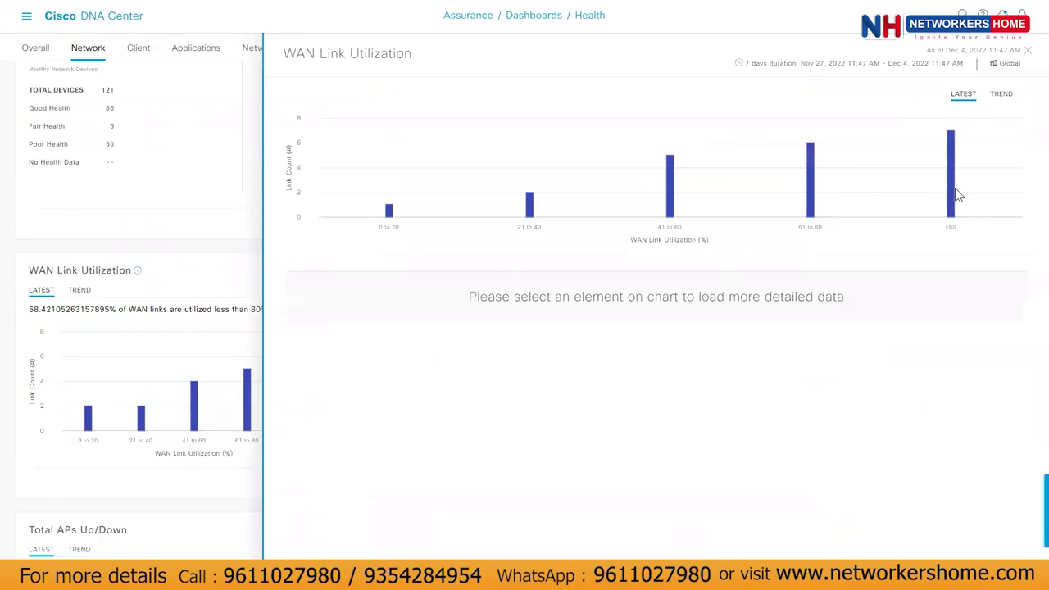
click(1002, 97)
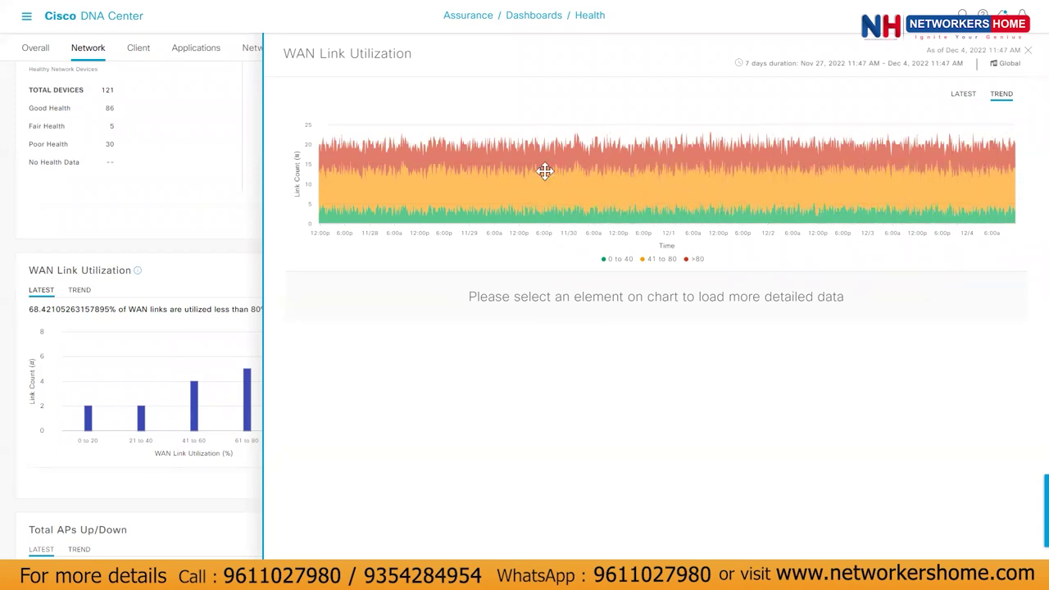
click(1028, 50)
- Examine the Top N APs by Client Count widget and check the client counts of the highest-ranked access points
scroll(541, 345, down, 2)
scroll(421, 335, up, 2)
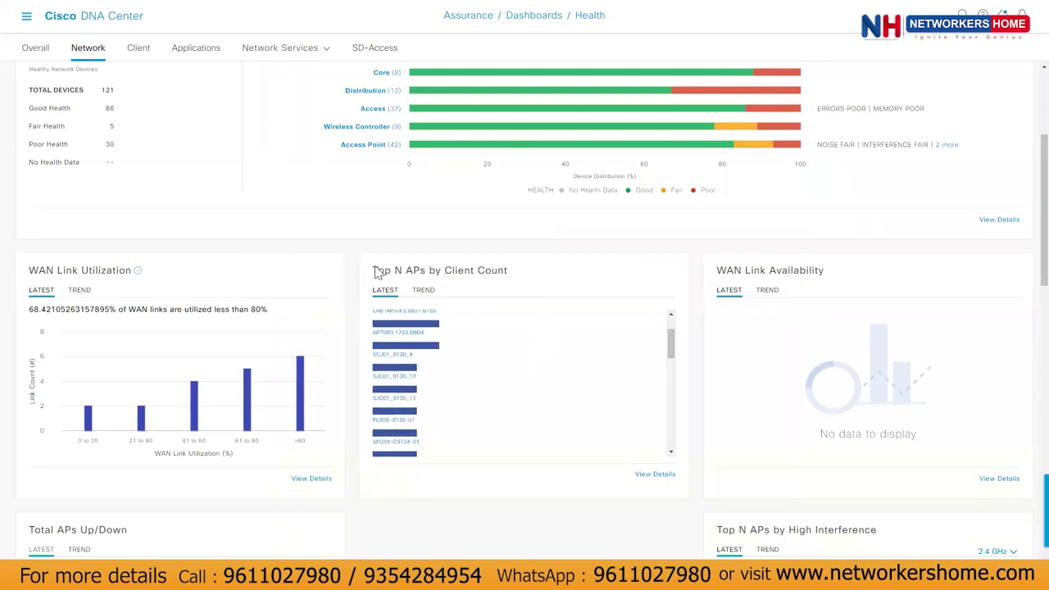
drag(377, 273, 505, 272)
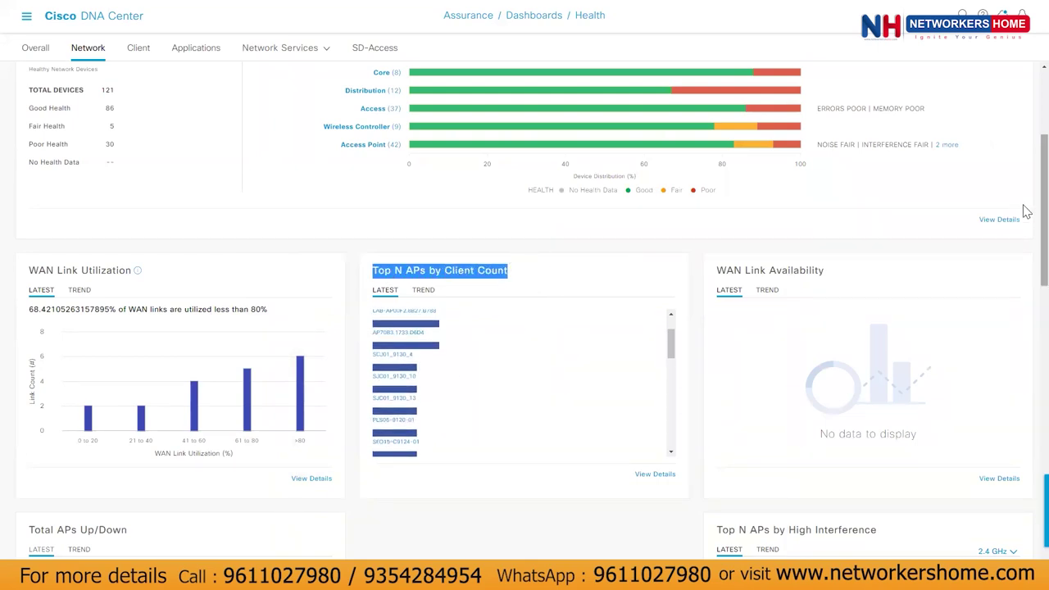
scroll(1025, 246, down, 3)
scroll(1023, 264, up, 1)
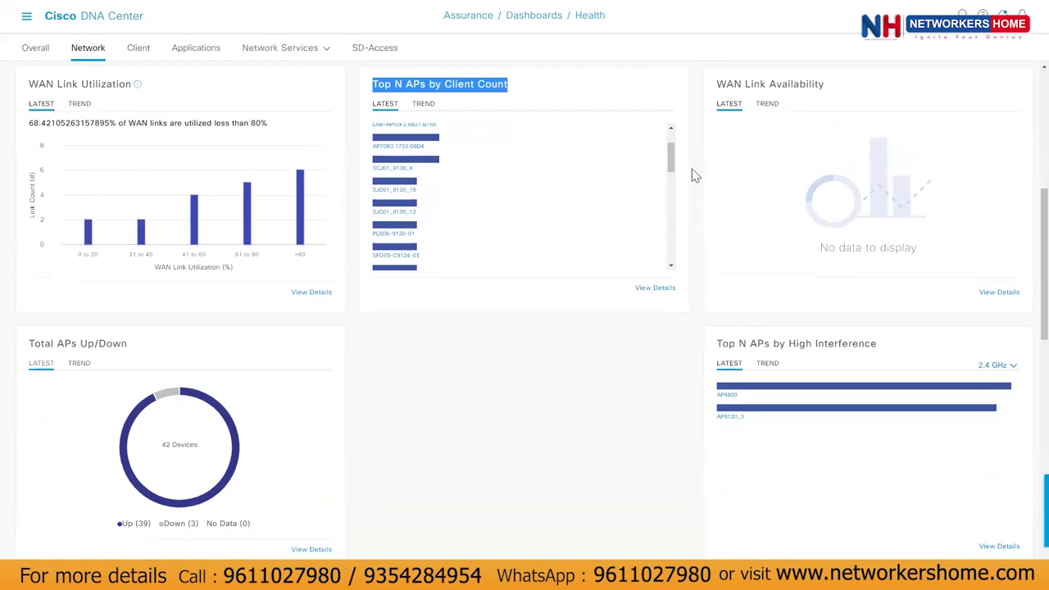
scroll(671, 158, up, 1)
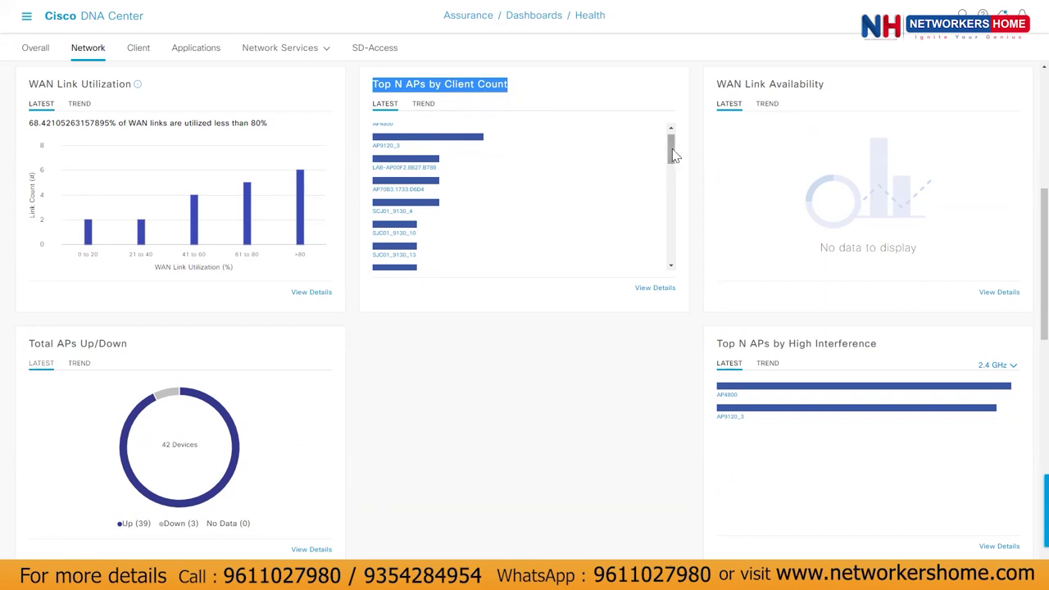
mouse_move(452, 142)
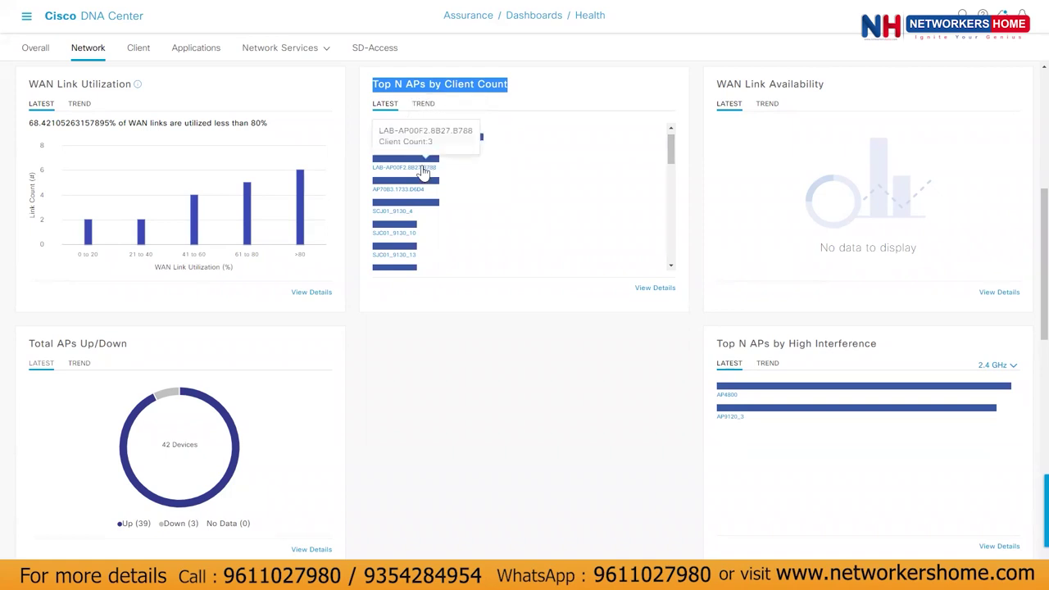
- Browse the access points ranked in the Top N APs by Client Count widget, including the lower entries
scroll(671, 162, up, 3)
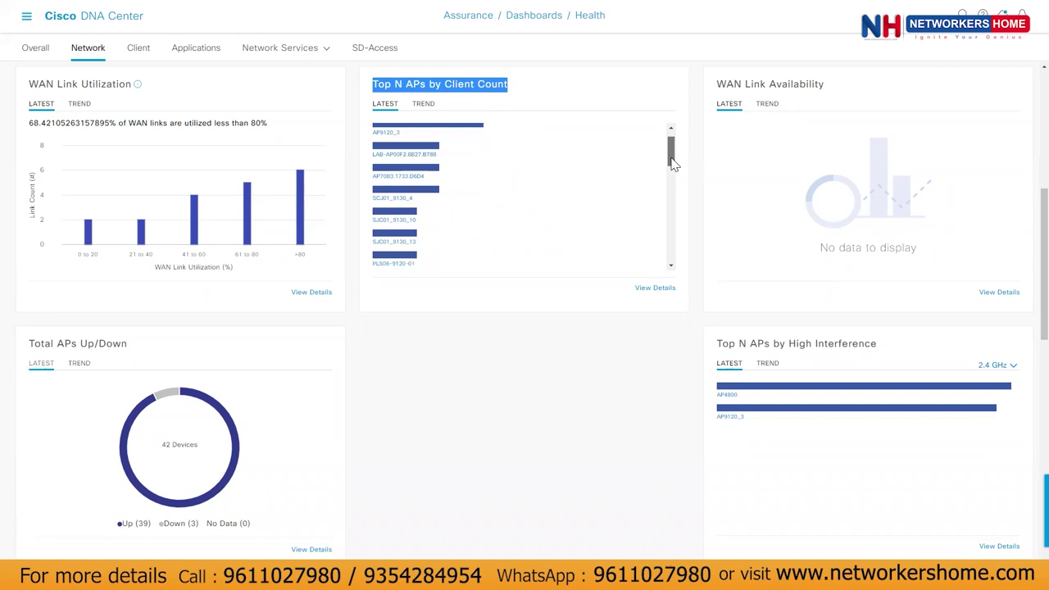
scroll(550, 222, up, 3)
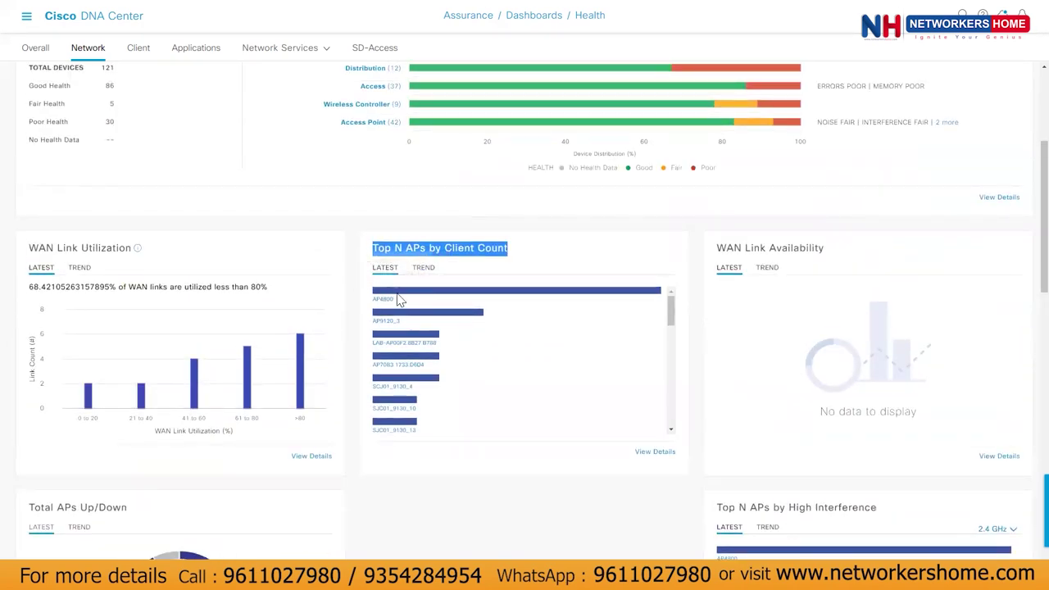
mouse_move(392, 299)
click(562, 515)
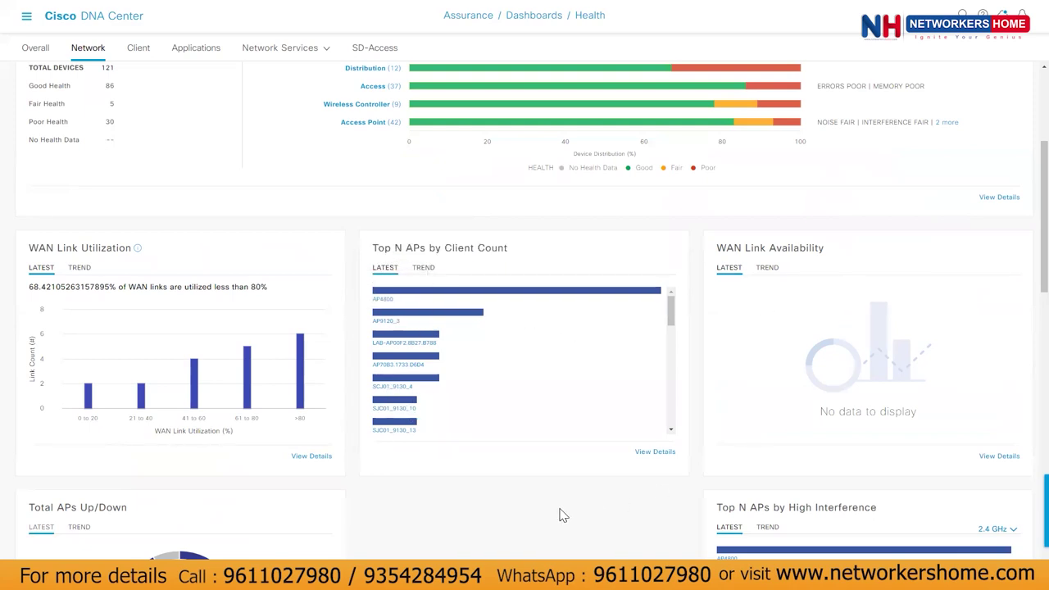
scroll(383, 409, down, 2)
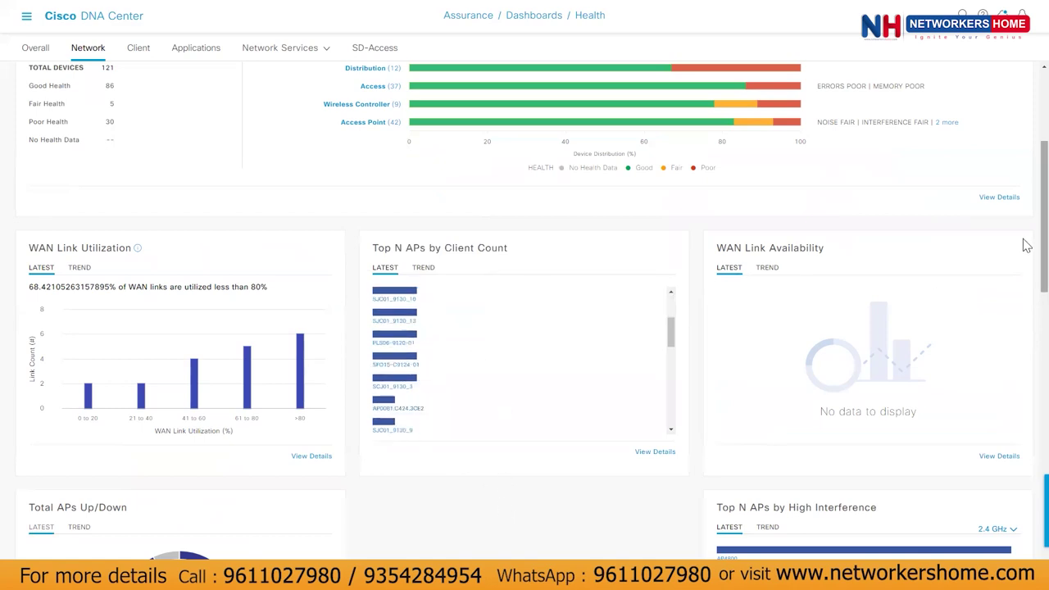
- Check the Total APs Up/Down chart and switch the Top N APs by High Interference widget to 5 GHz
scroll(1023, 246, down, 5)
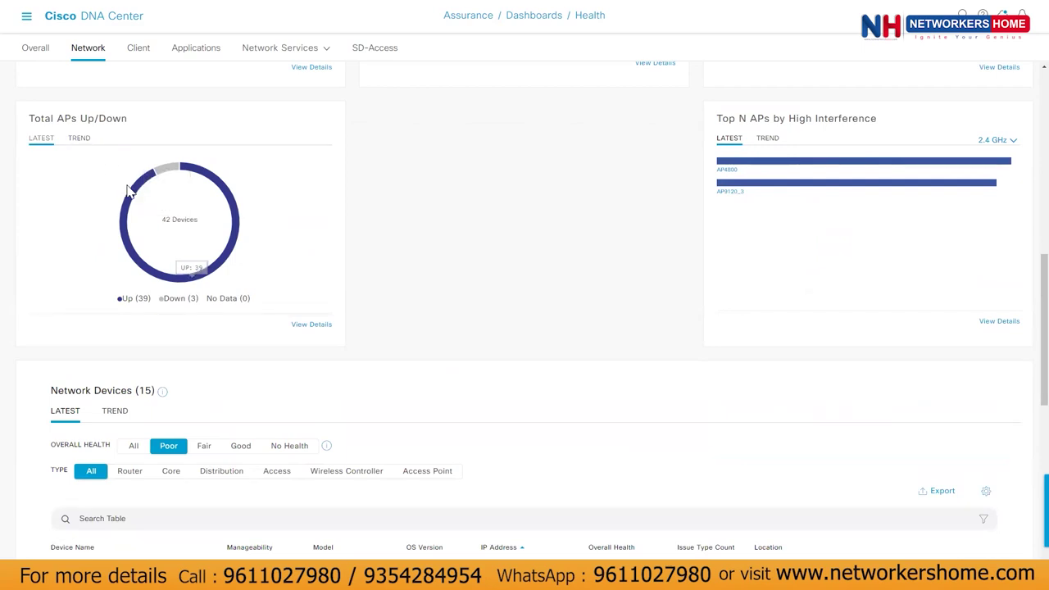
mouse_move(167, 172)
click(1006, 141)
click(950, 188)
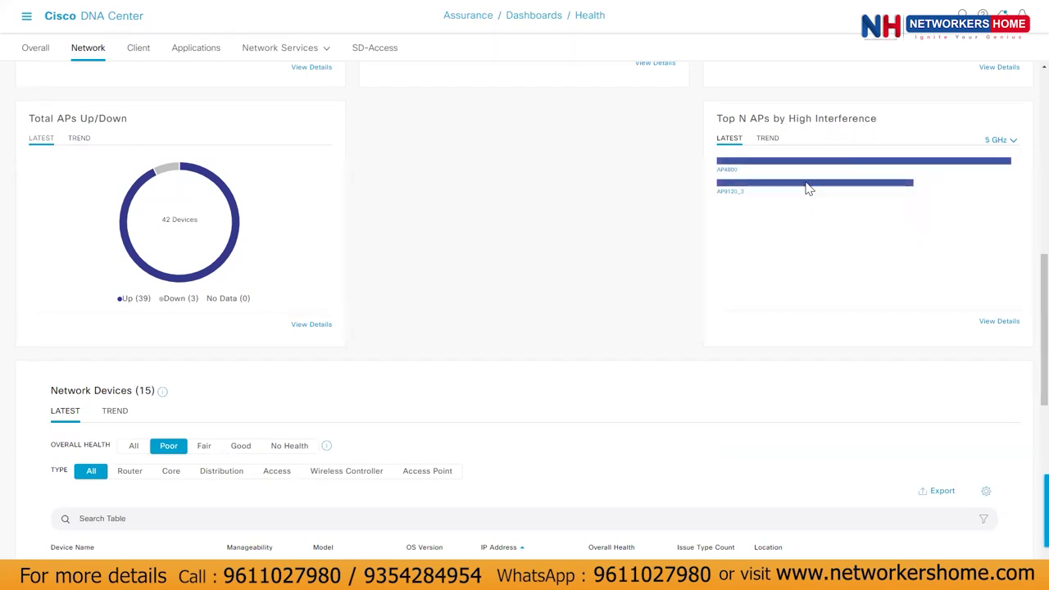
scroll(1023, 281, up, 1)
- Review the Network Devices table of devices in poor health, with its health and device type filters
scroll(1024, 328, down, 5)
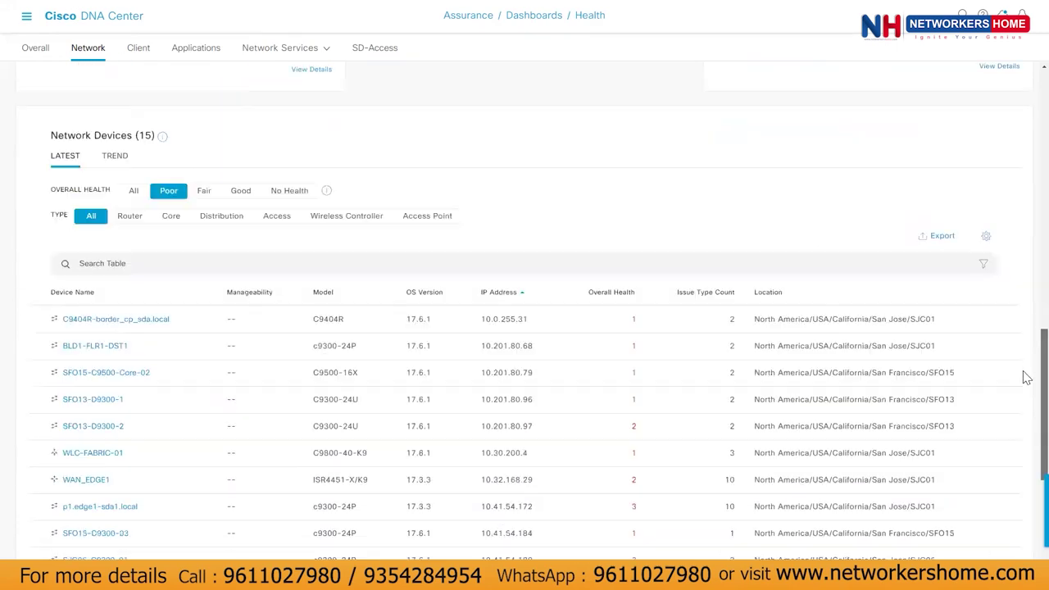
scroll(1025, 387, up, 1)
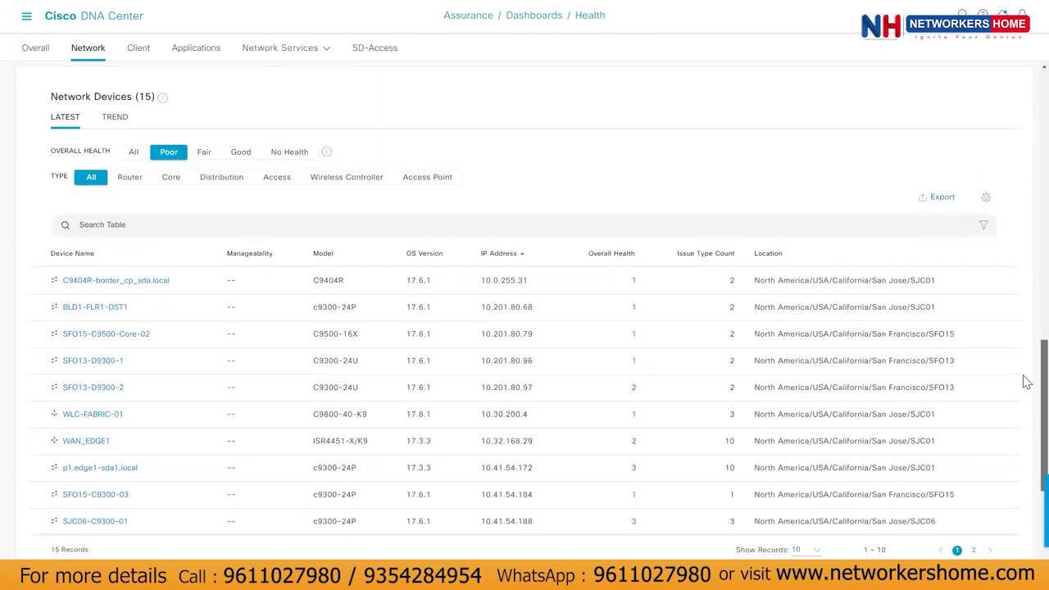
scroll(123, 154, down, 1)
scroll(104, 142, up, 1)
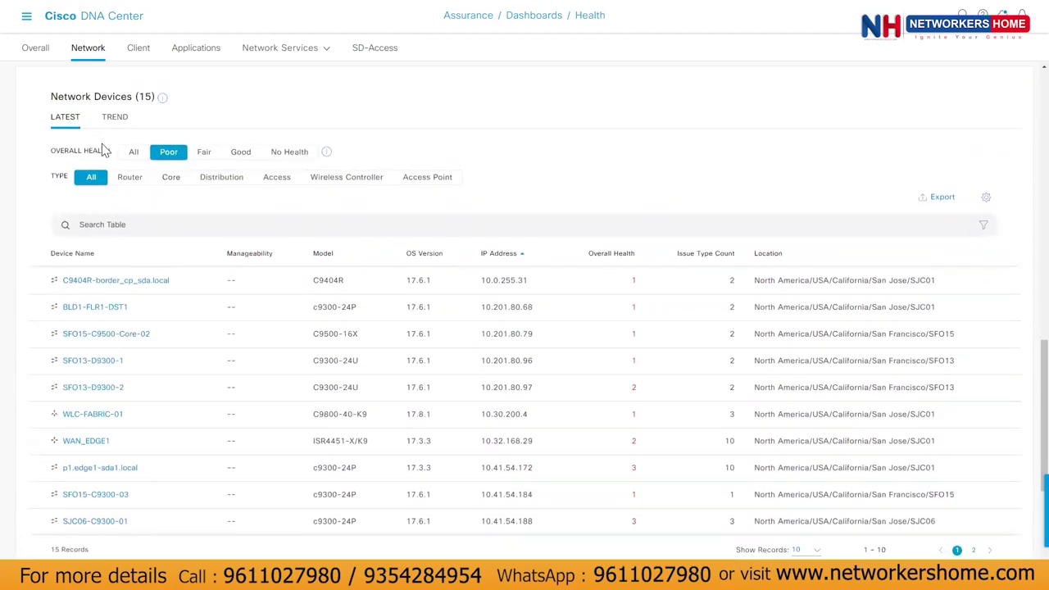
scroll(557, 138, up, 5)
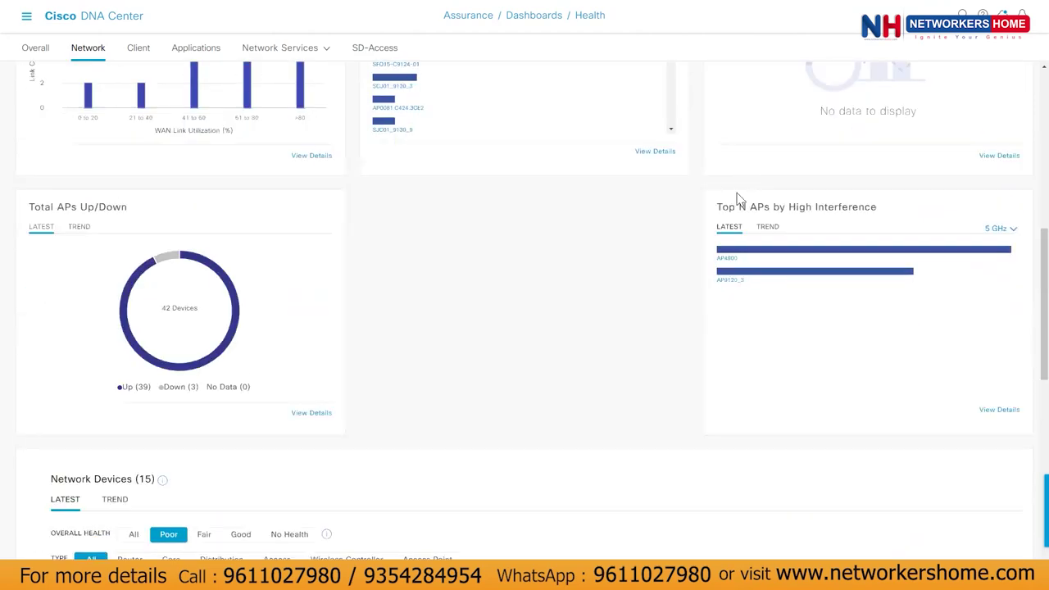
- Open the Access Points details from the device health distribution chart, view the summary, and close them
click(726, 257)
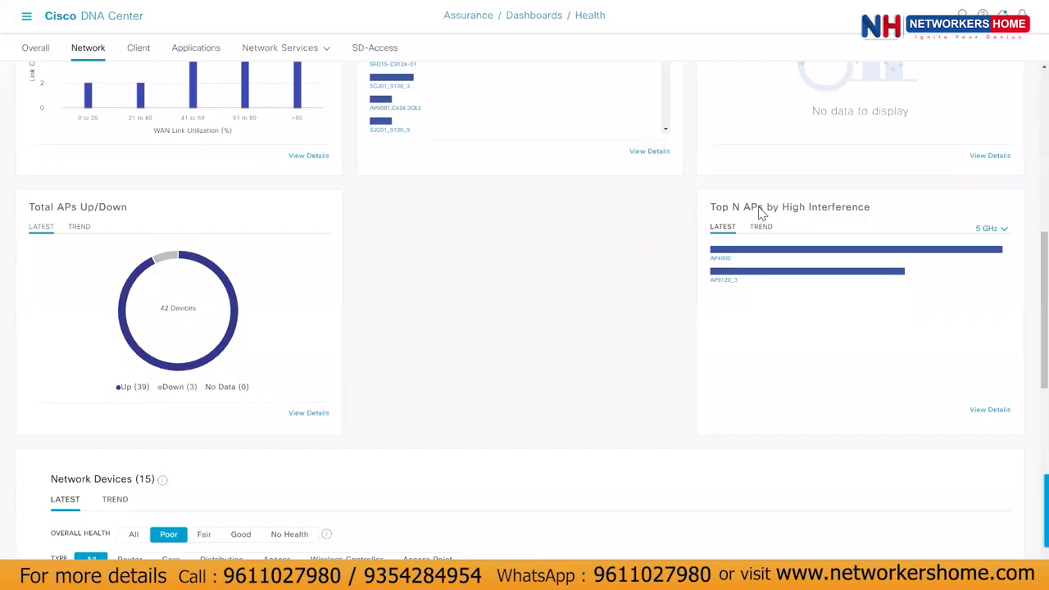
scroll(784, 272, up, 3)
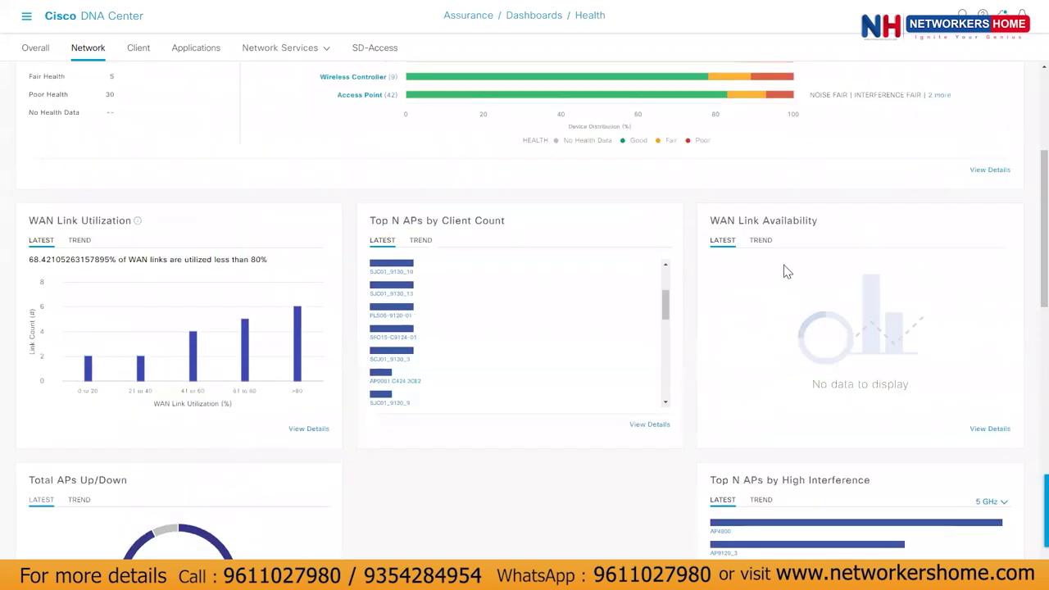
scroll(702, 327, up, 3)
scroll(375, 311, down, 1)
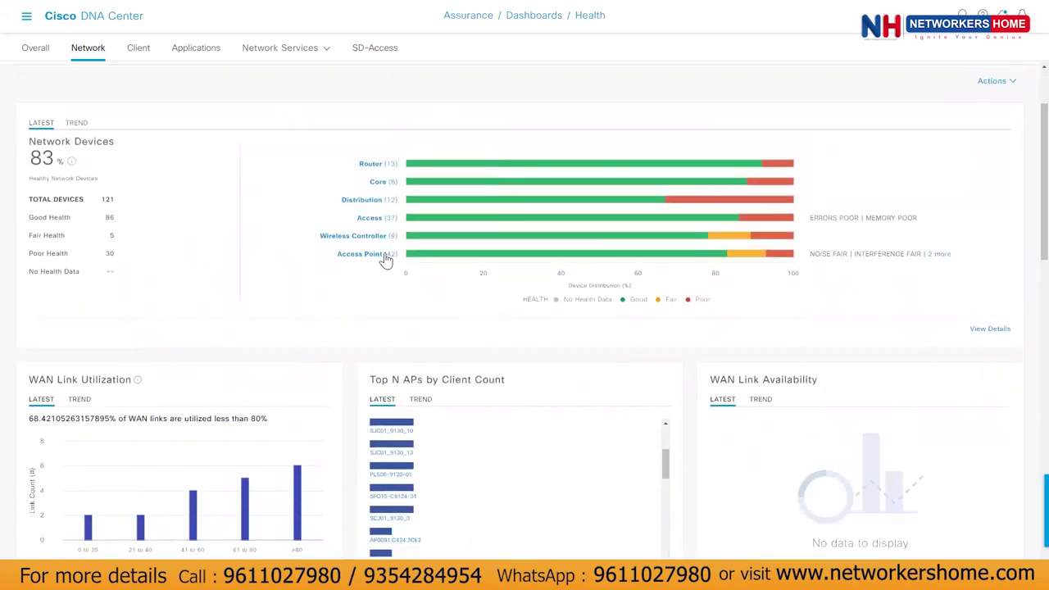
click(410, 253)
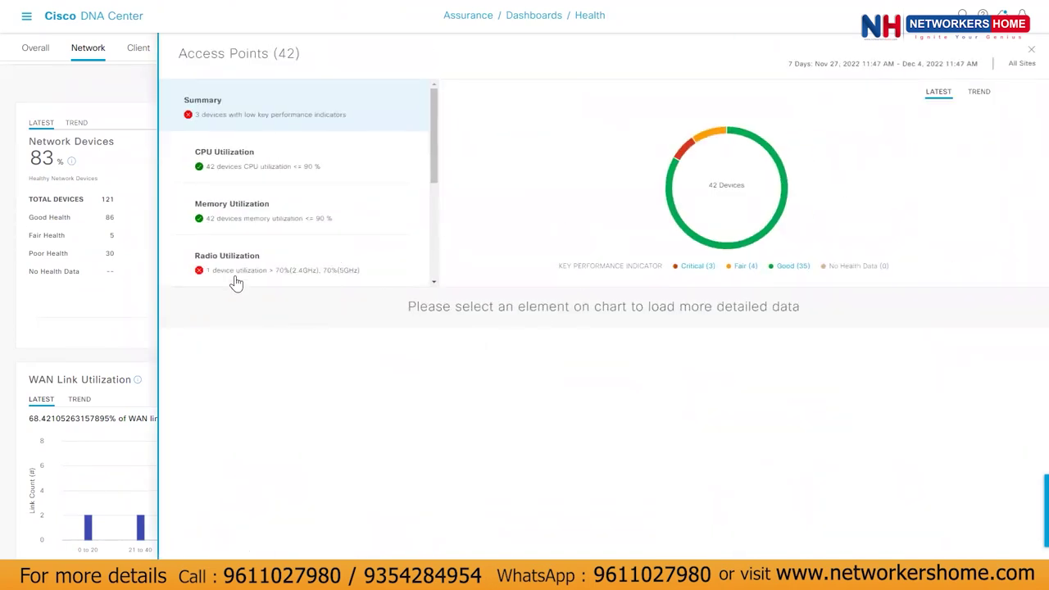
click(110, 92)
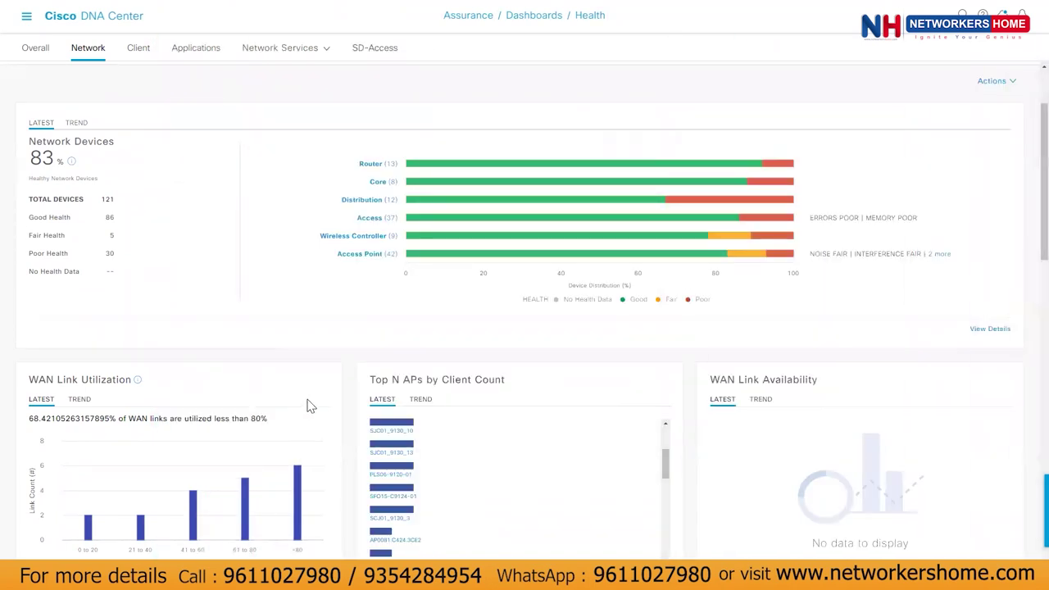
- Filter the poor-health Network Devices table to access points and open the Device 360 page of AP0081.C424.3CE2
scroll(668, 306, down, 1)
scroll(429, 437, down, 10)
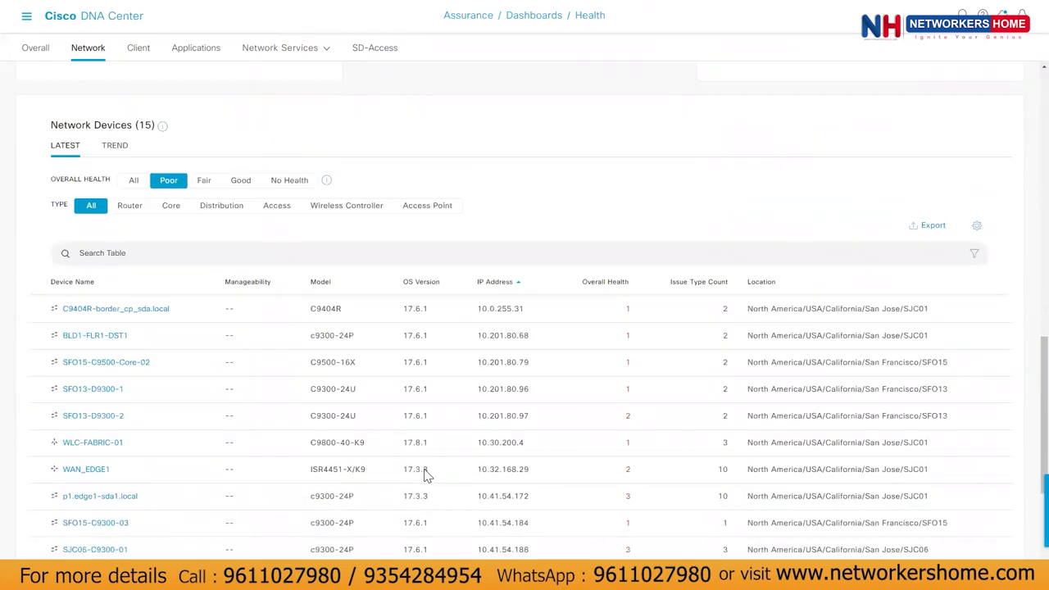
scroll(136, 300, up, 3)
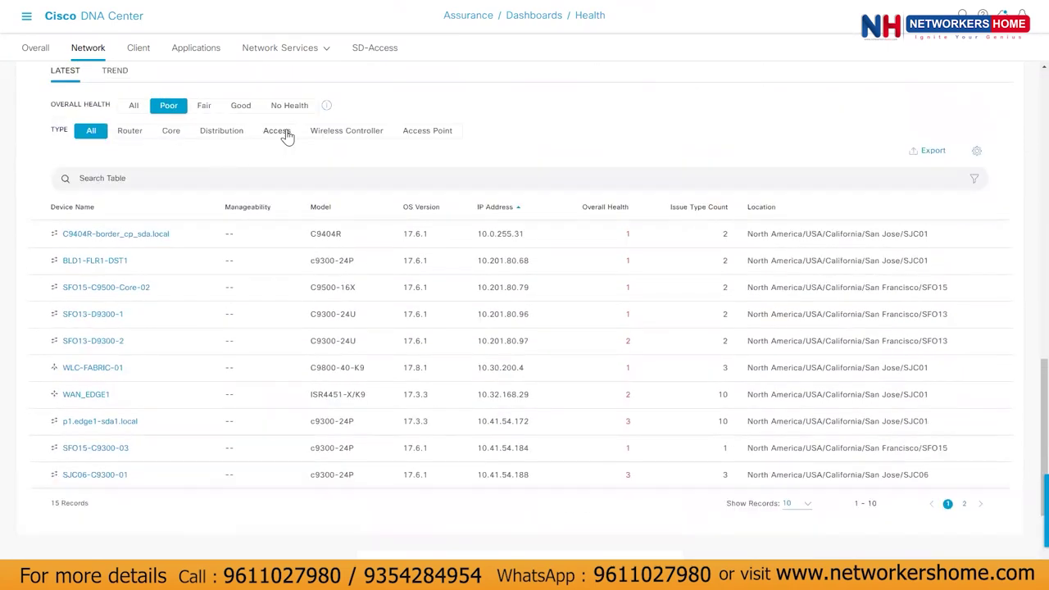
click(406, 136)
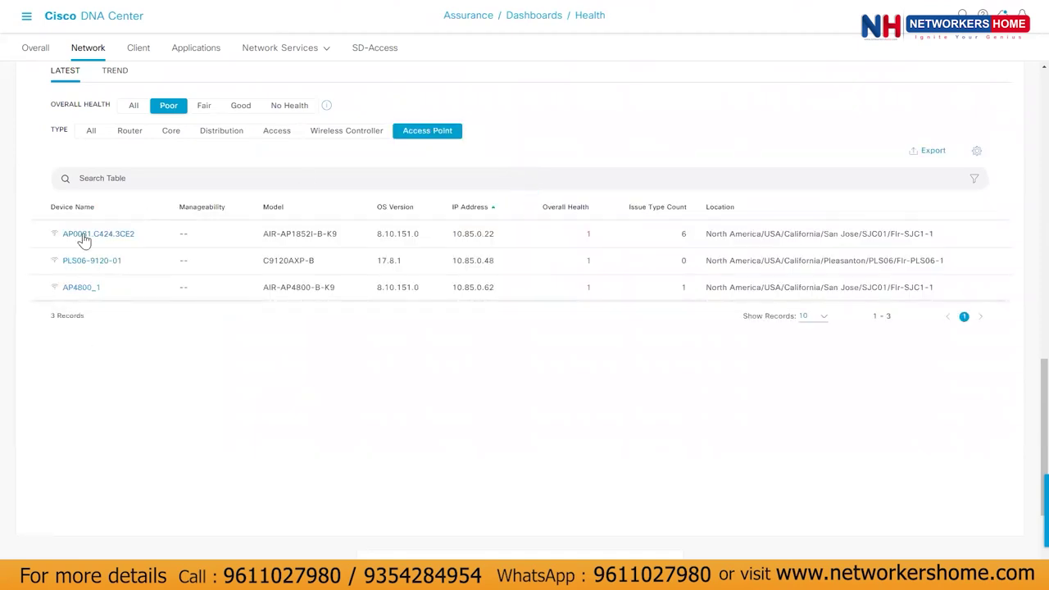
click(84, 236)
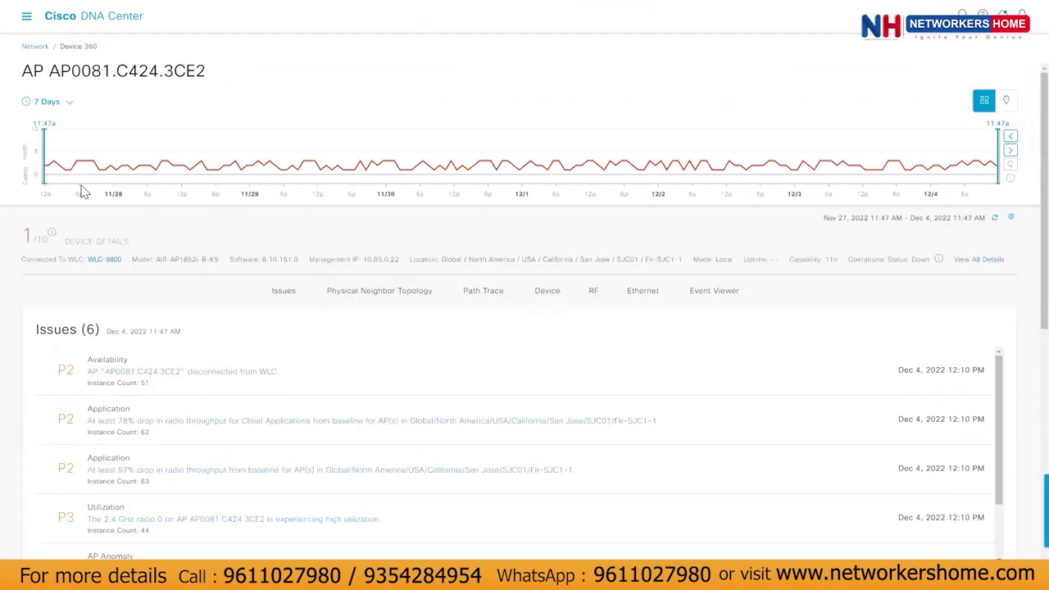
- Check points on the access point's health timeline and set its time range to 24 hours
click(287, 128)
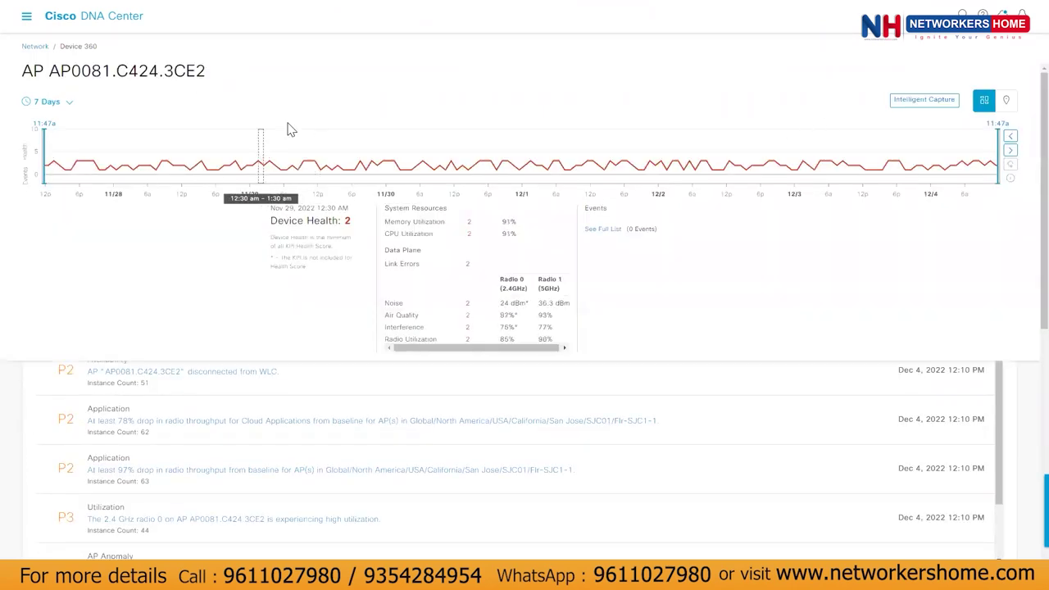
click(538, 159)
click(104, 166)
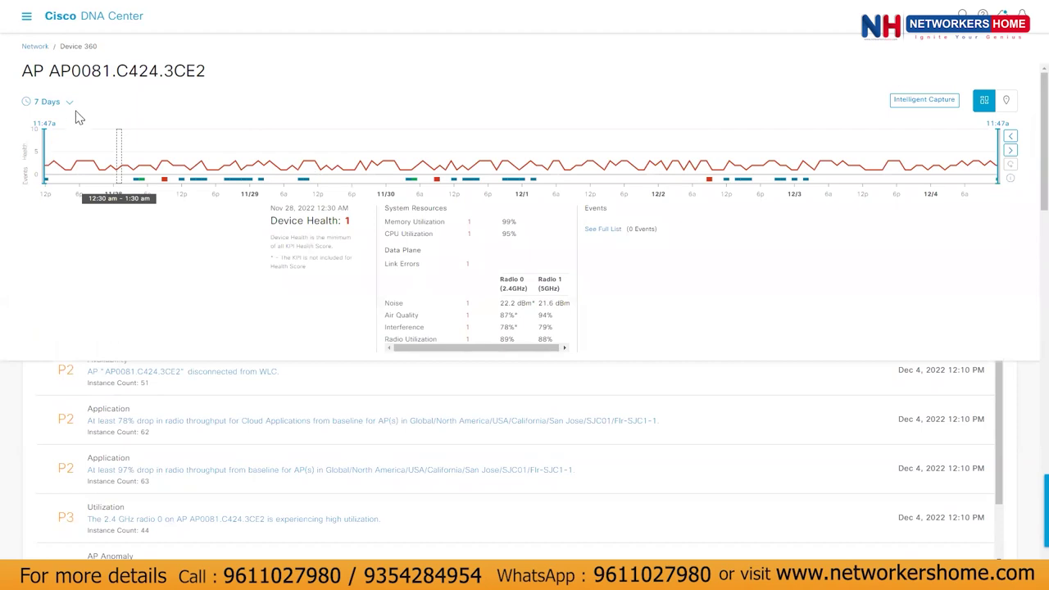
click(51, 101)
click(124, 146)
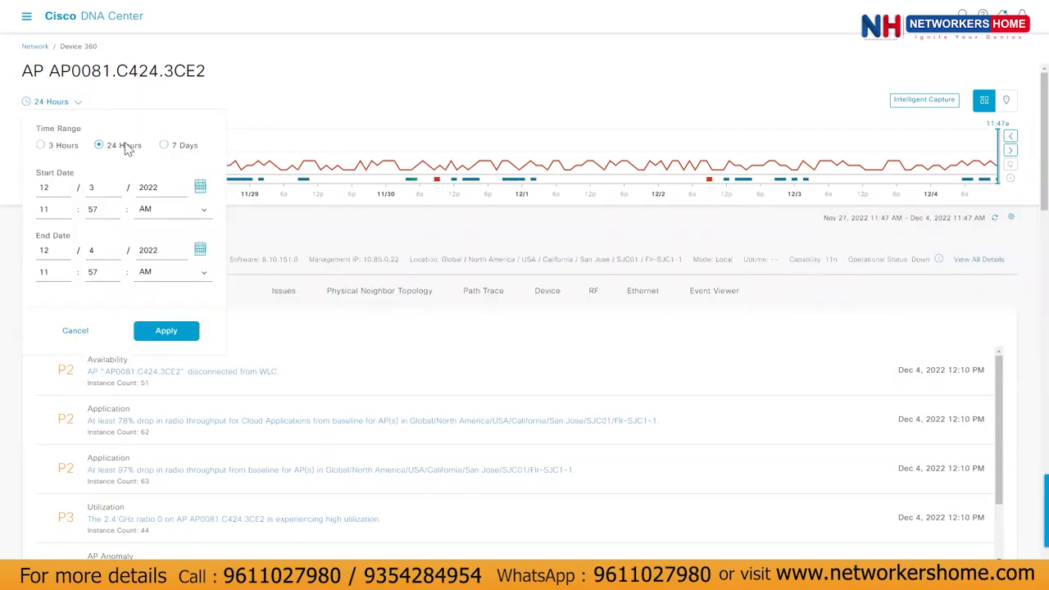
click(167, 330)
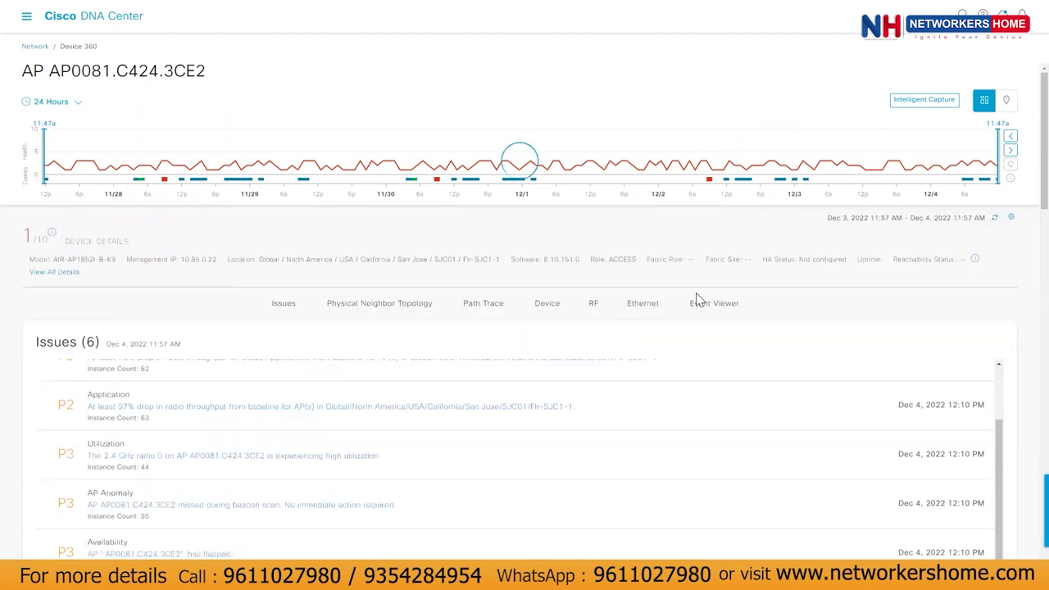
- Examine the access point's issues, physical neighbor topology, event viewer, path trace section and device information
scroll(508, 459, down, 2)
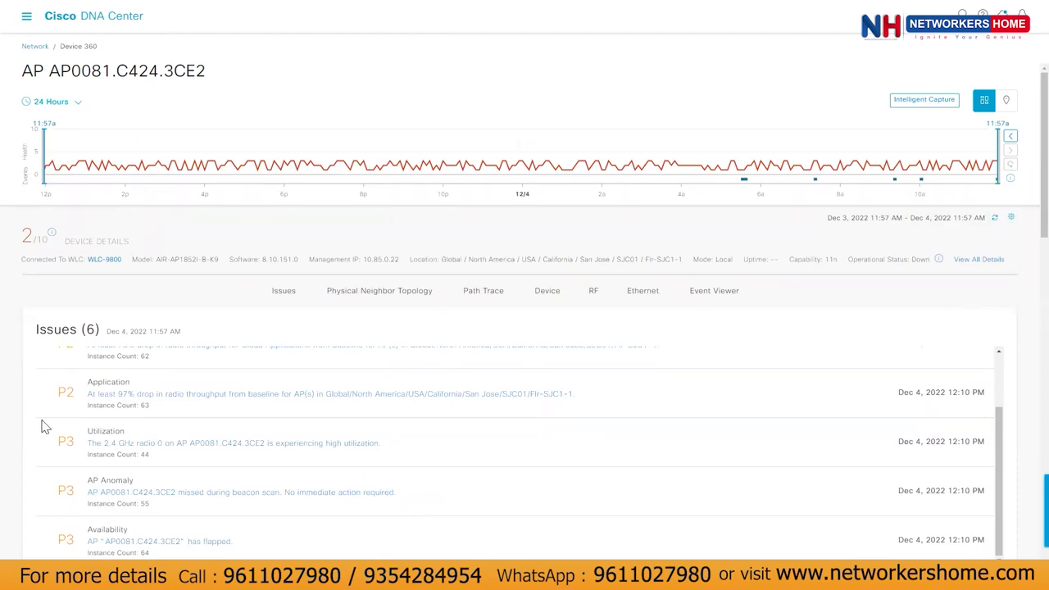
scroll(178, 424, down, 5)
scroll(178, 426, up, 3)
scroll(336, 476, down, 4)
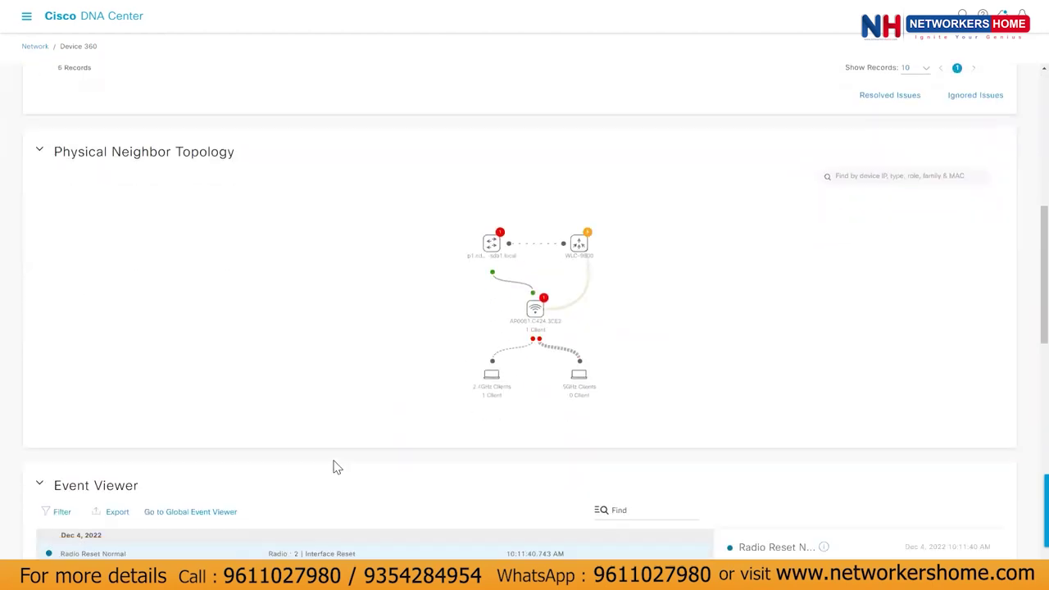
scroll(374, 362, down, 2)
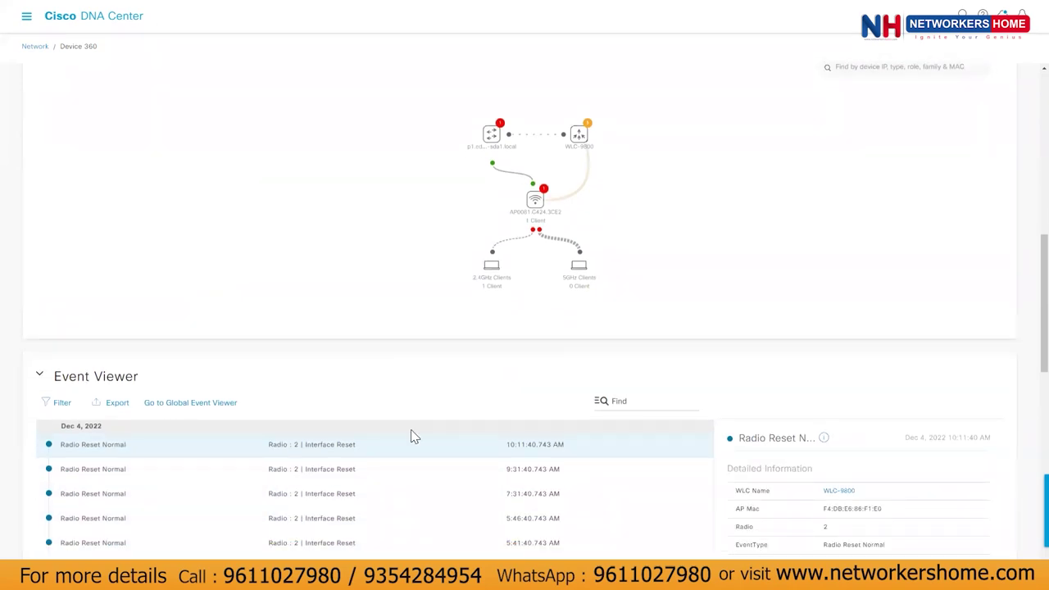
scroll(412, 435, down, 5)
scroll(273, 456, down, 5)
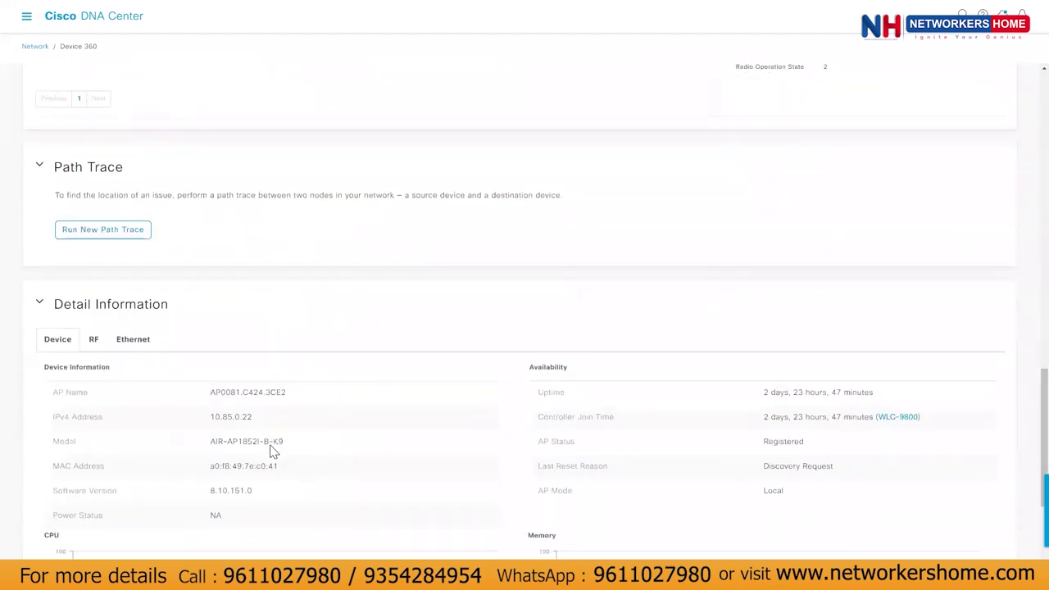
- Show the access point's RF details and examine the Radio 0 charts for utilization, noise, air quality, Tx power, interference and wireless latency
click(92, 308)
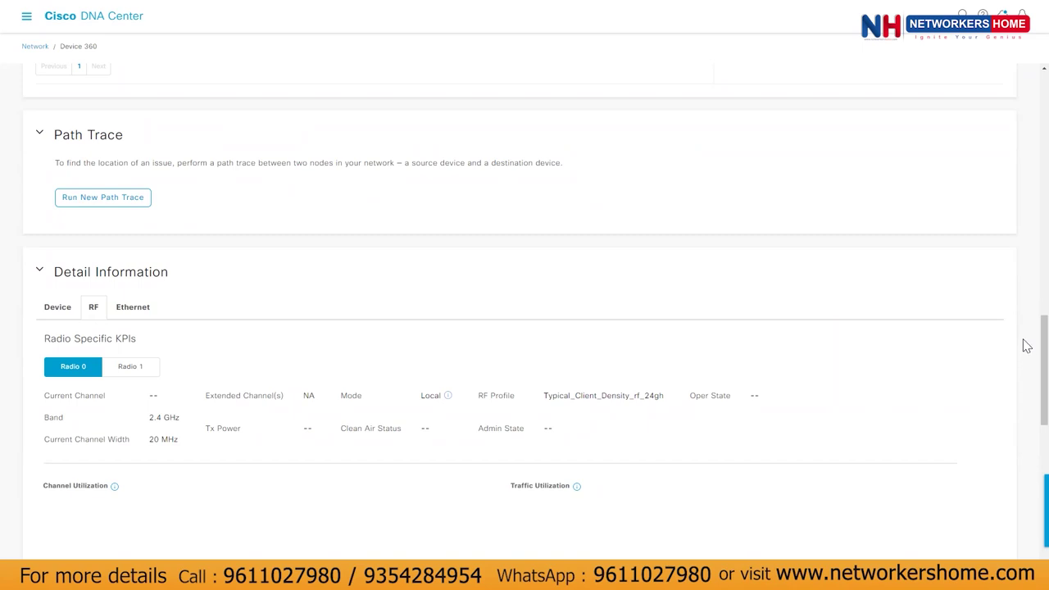
scroll(1025, 354, down, 3)
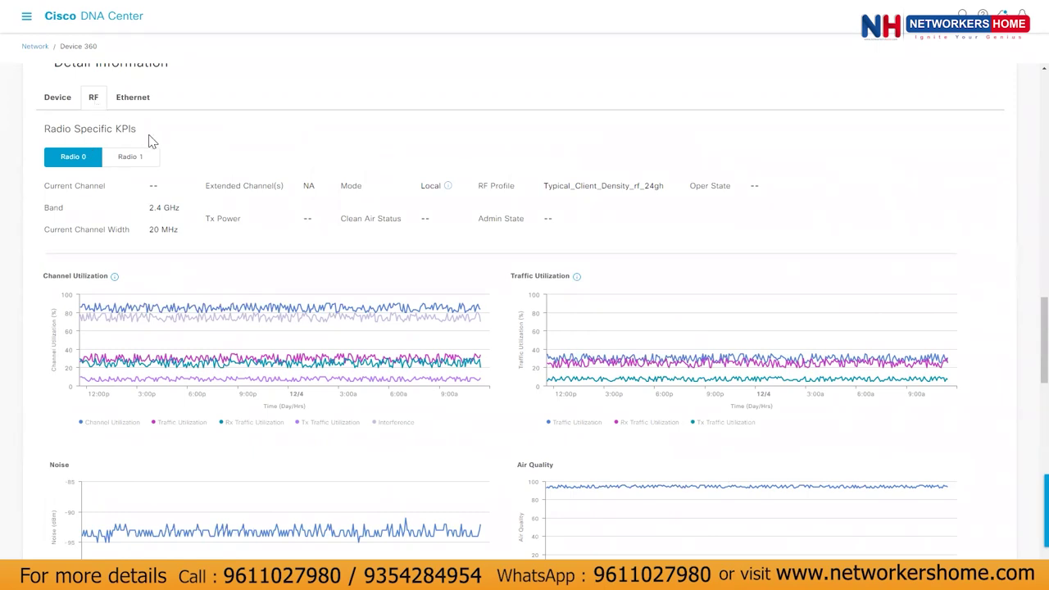
scroll(150, 141, up, 2)
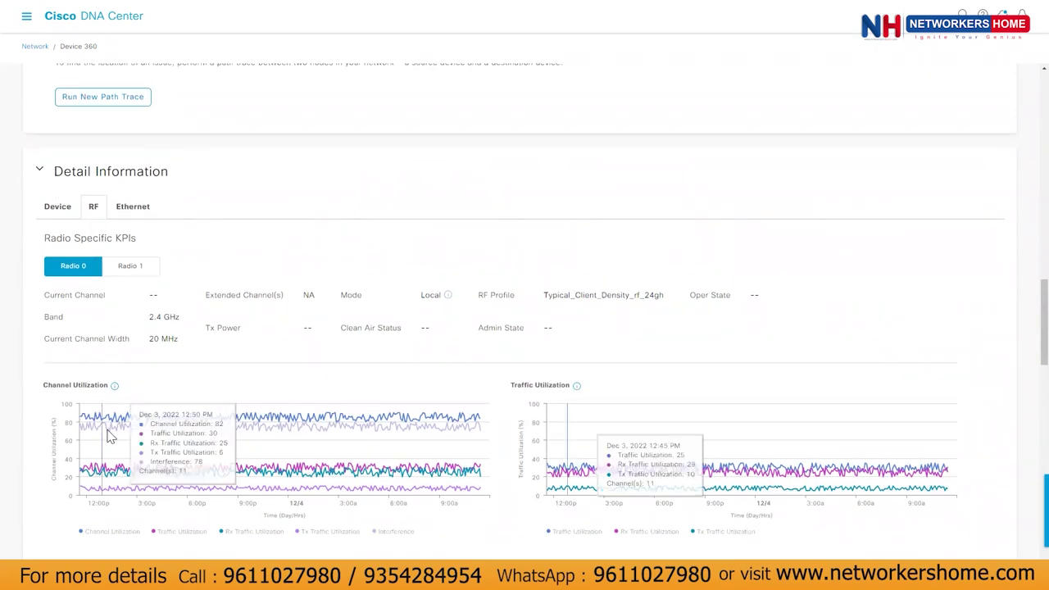
scroll(109, 435, down, 2)
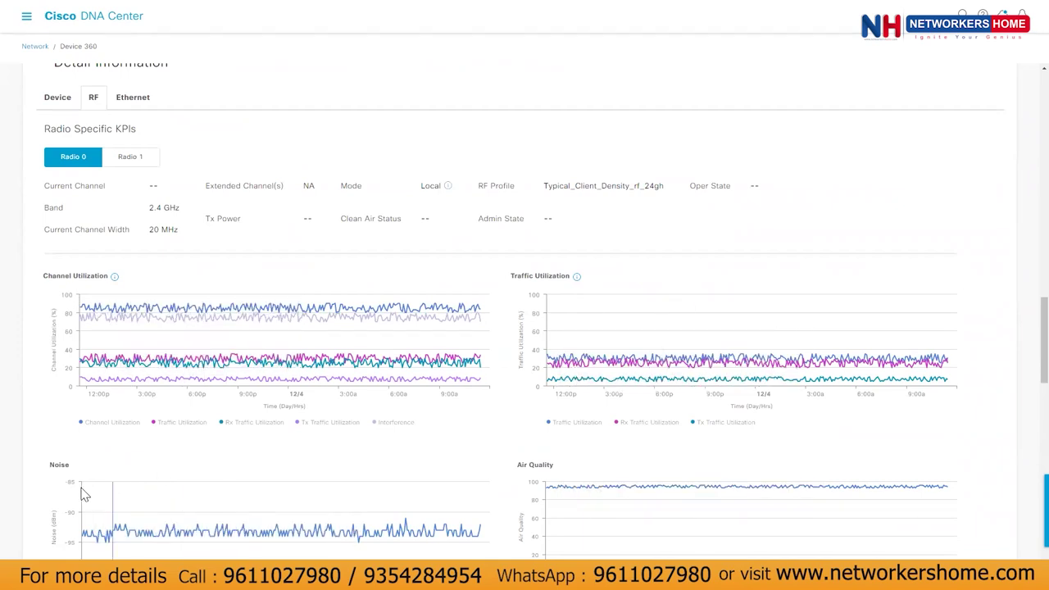
scroll(505, 485, down, 2)
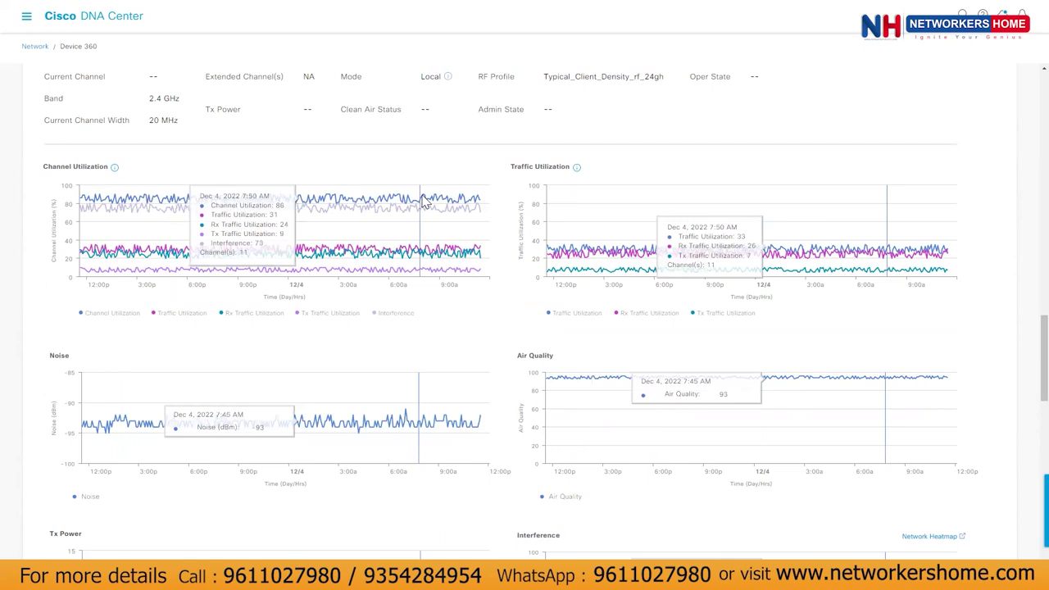
scroll(971, 500, down, 3)
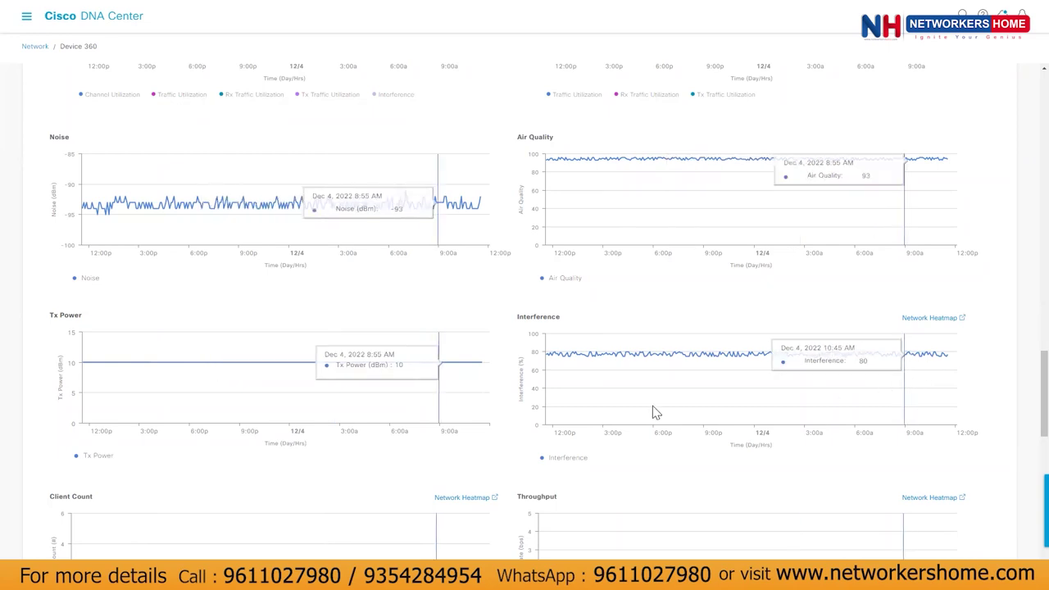
scroll(598, 426, down, 6)
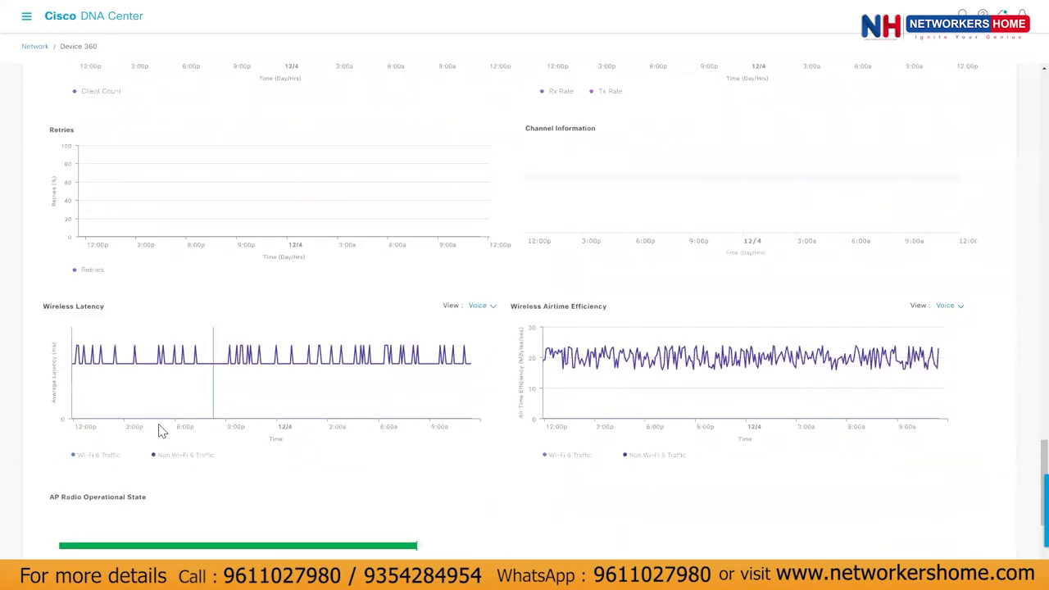
scroll(29, 48, up, 15)
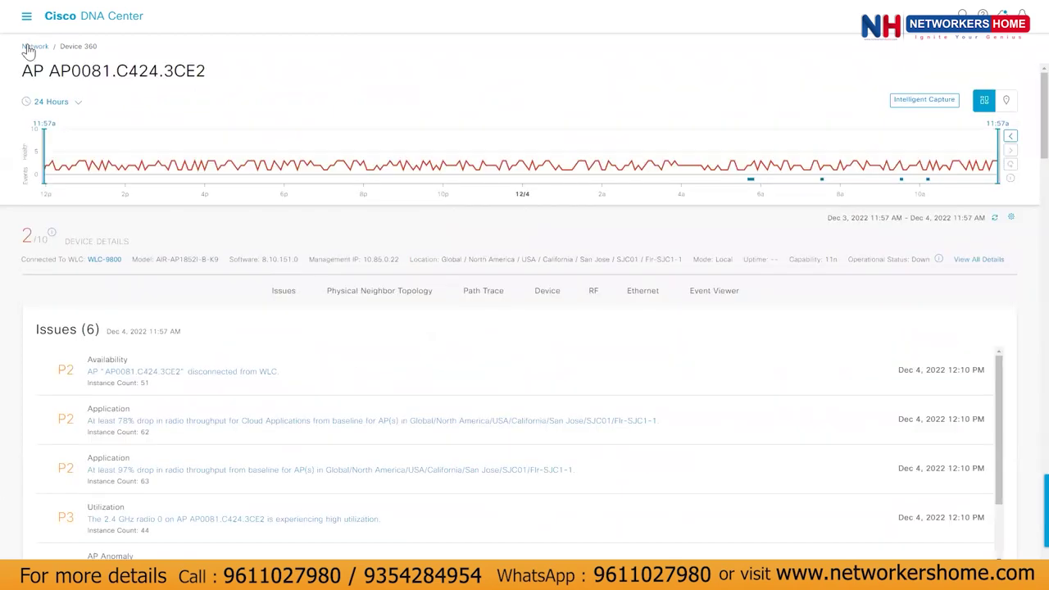
- Return to the Network health dashboard and examine its device health summary, Top N APs by Client Count, Network Devices table and reachability chart
click(33, 47)
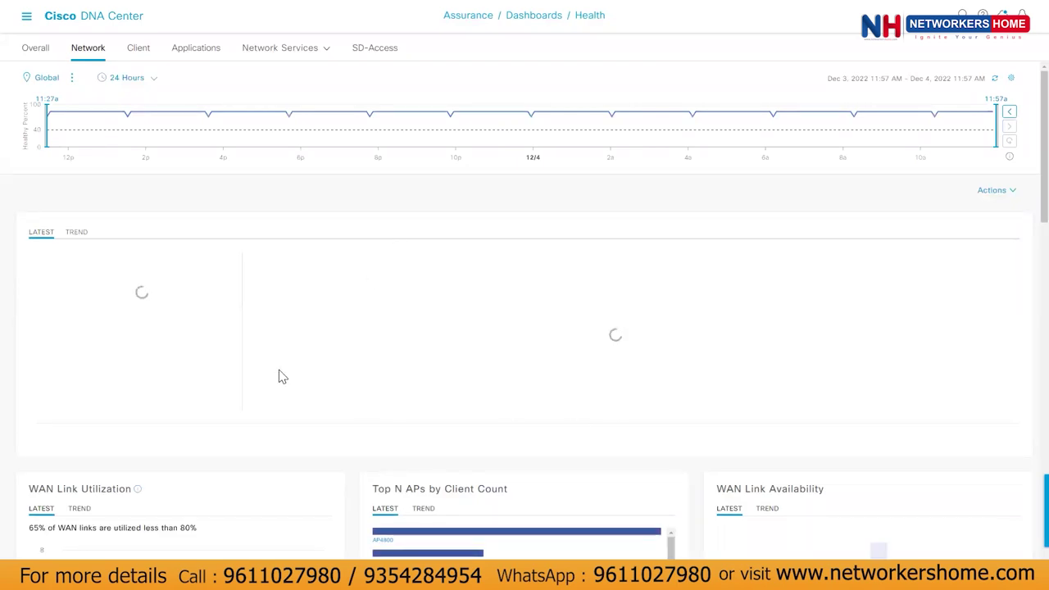
scroll(279, 375, down, 2)
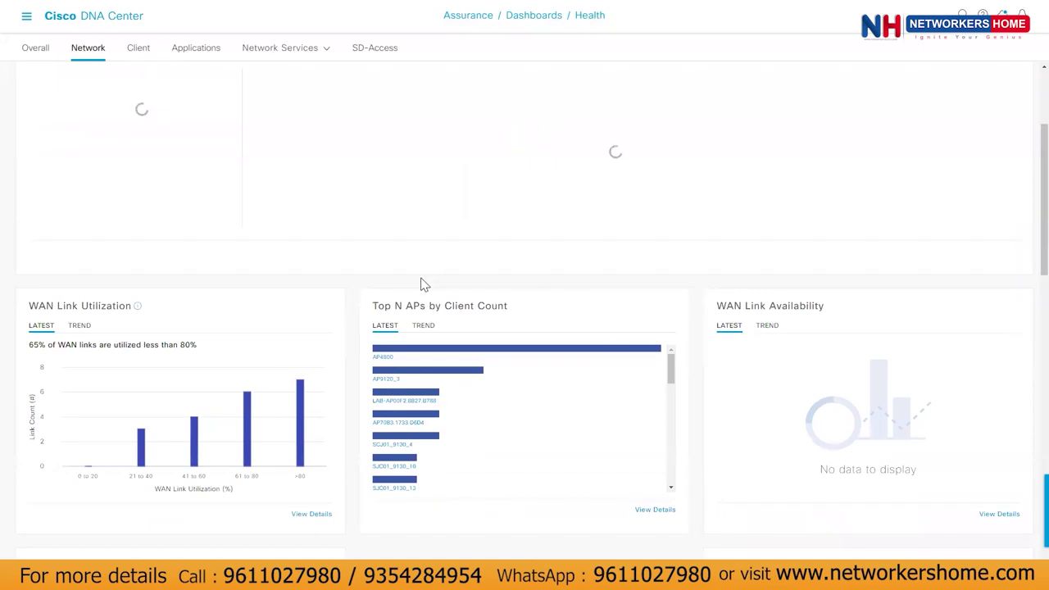
scroll(434, 275, down, 1)
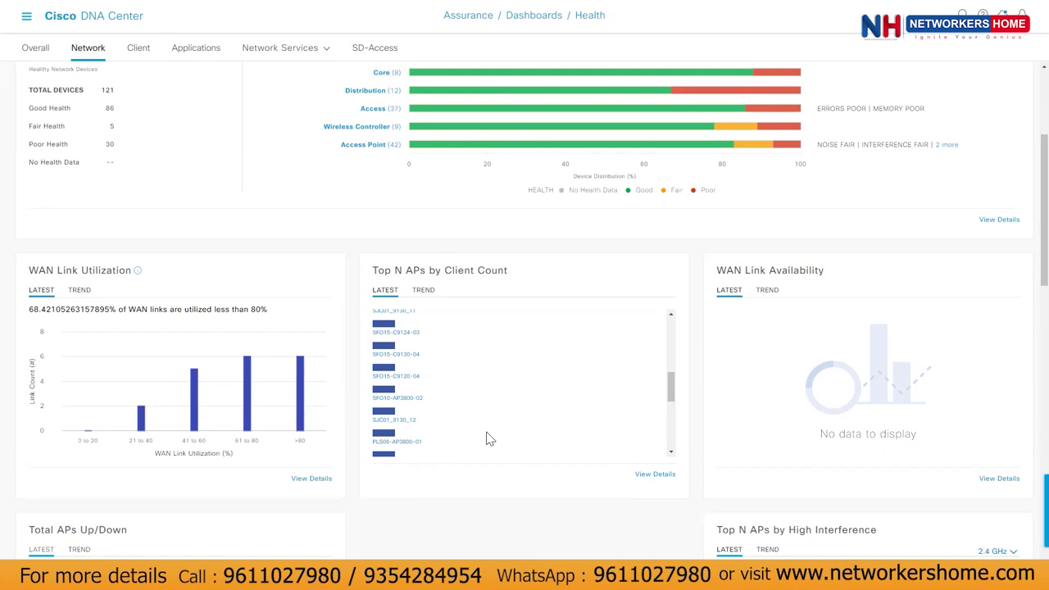
scroll(514, 491, down, 10)
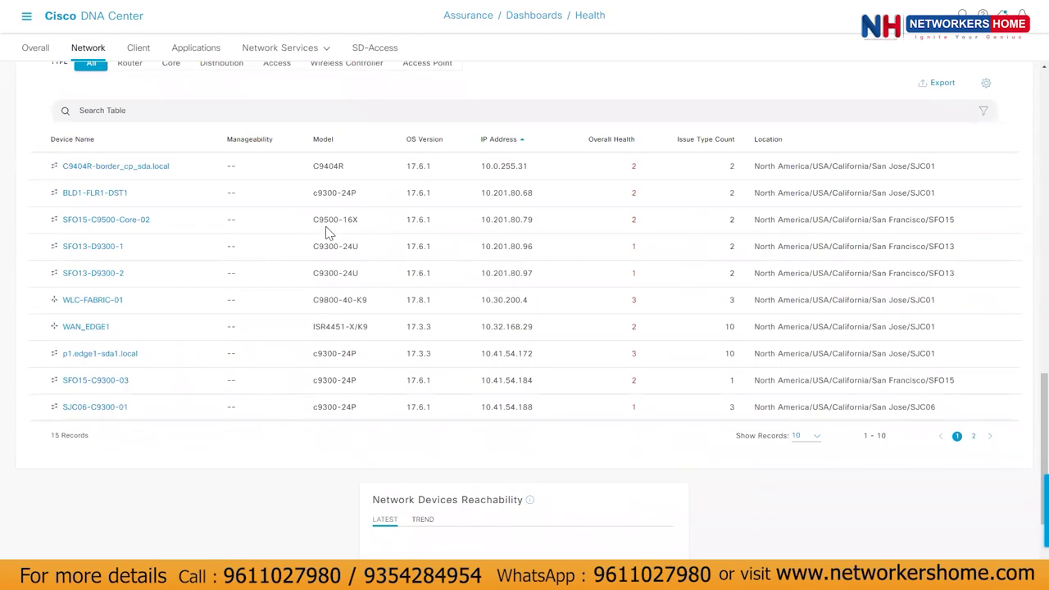
scroll(363, 416, up, 1)
scroll(363, 416, up, 2)
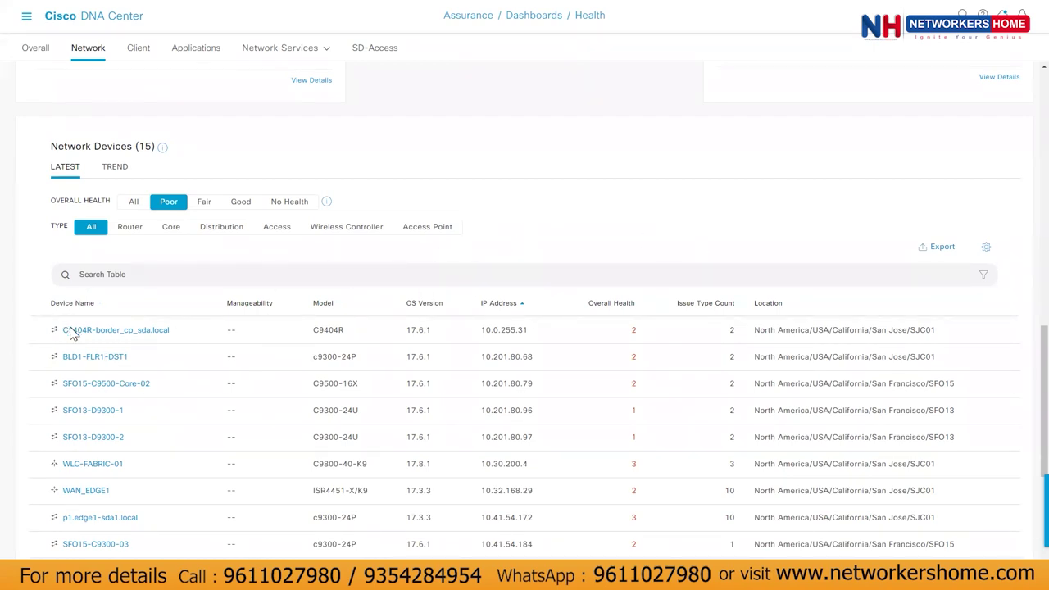
scroll(75, 344, down, 2)
scroll(80, 369, down, 6)
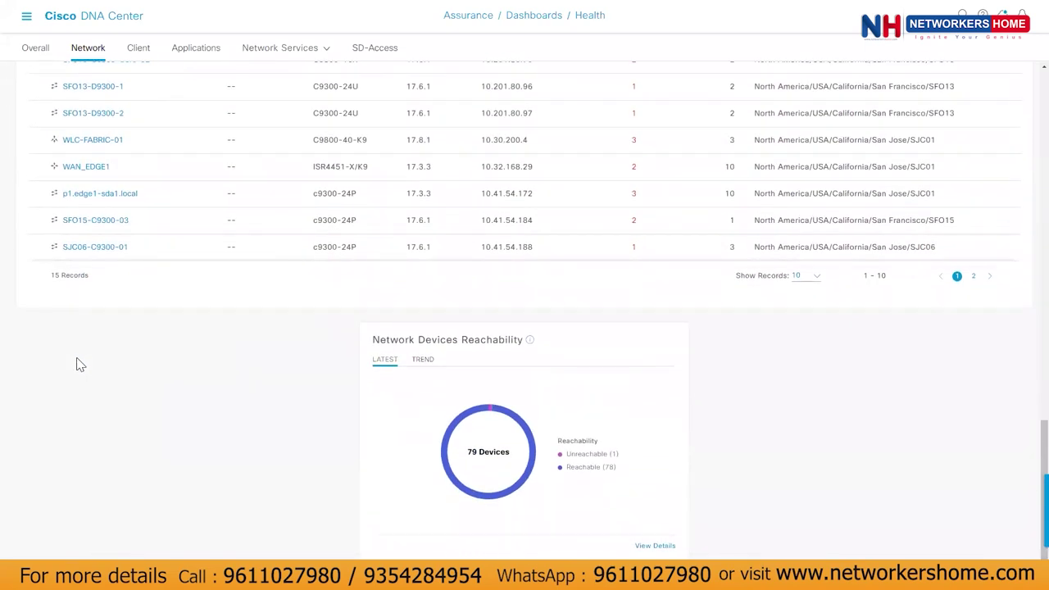
scroll(351, 354, up, 3)
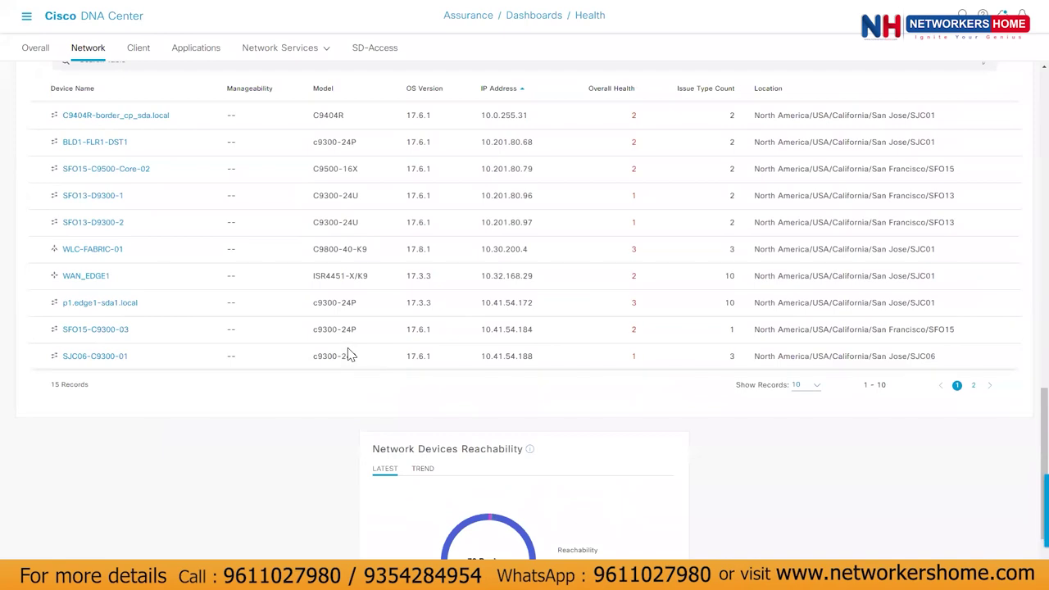
scroll(347, 354, up, 20)
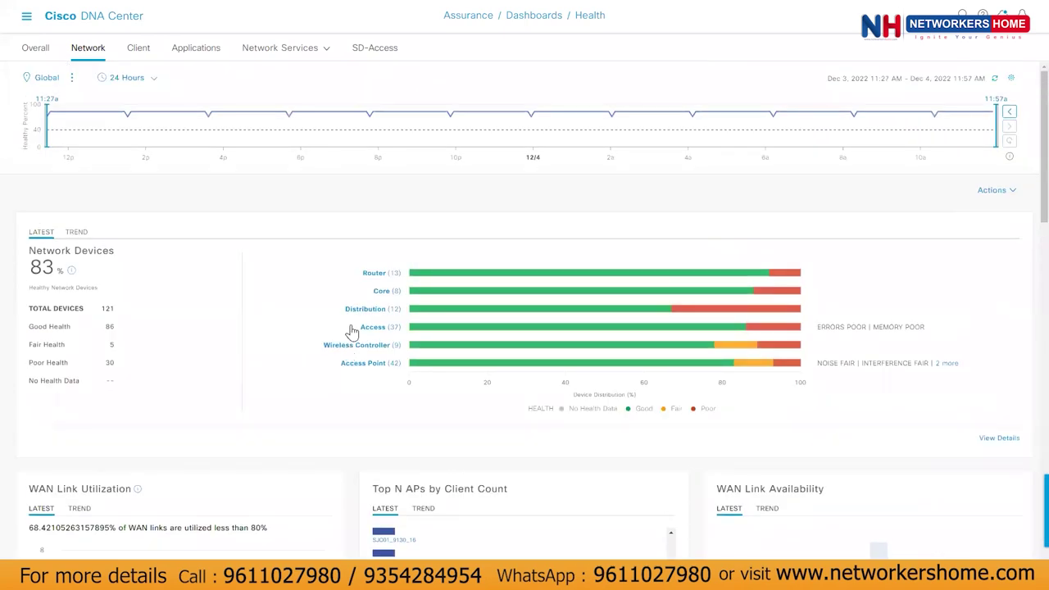
- Set the Network health dashboard's time range to 3 hours and refresh its data
click(127, 78)
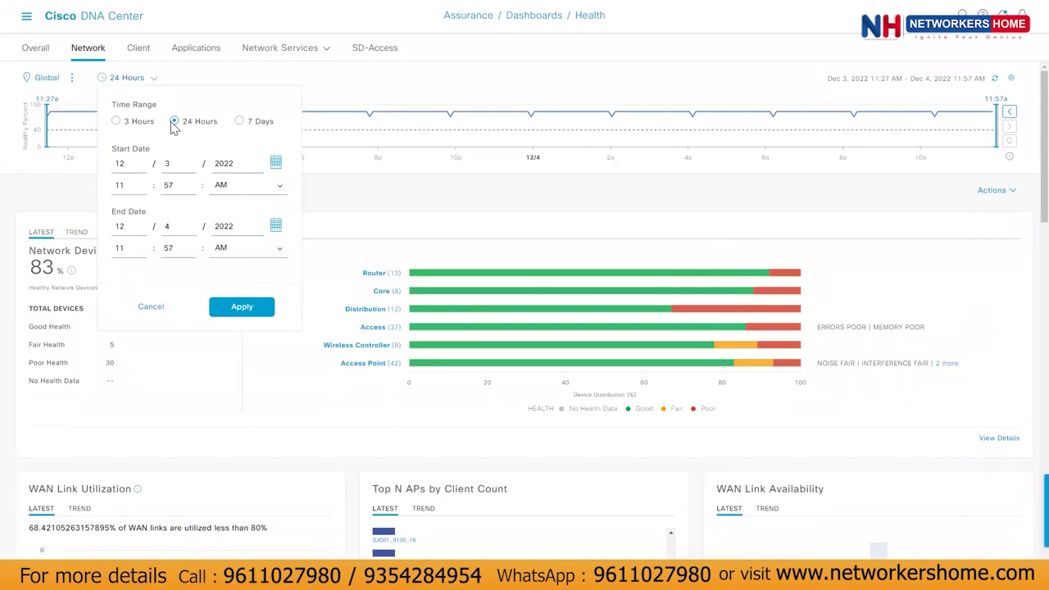
click(117, 122)
click(237, 308)
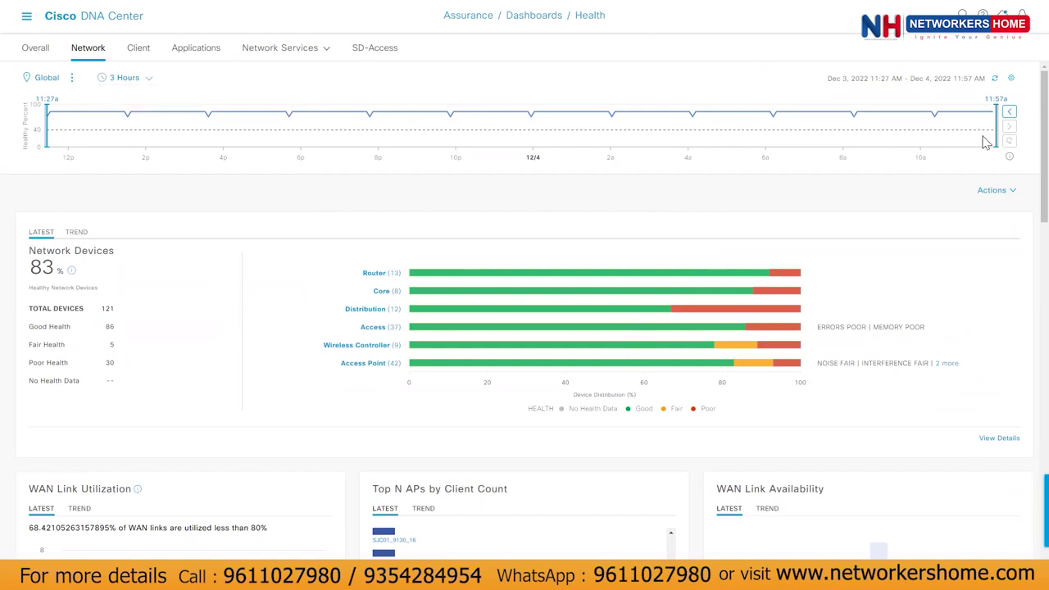
click(995, 79)
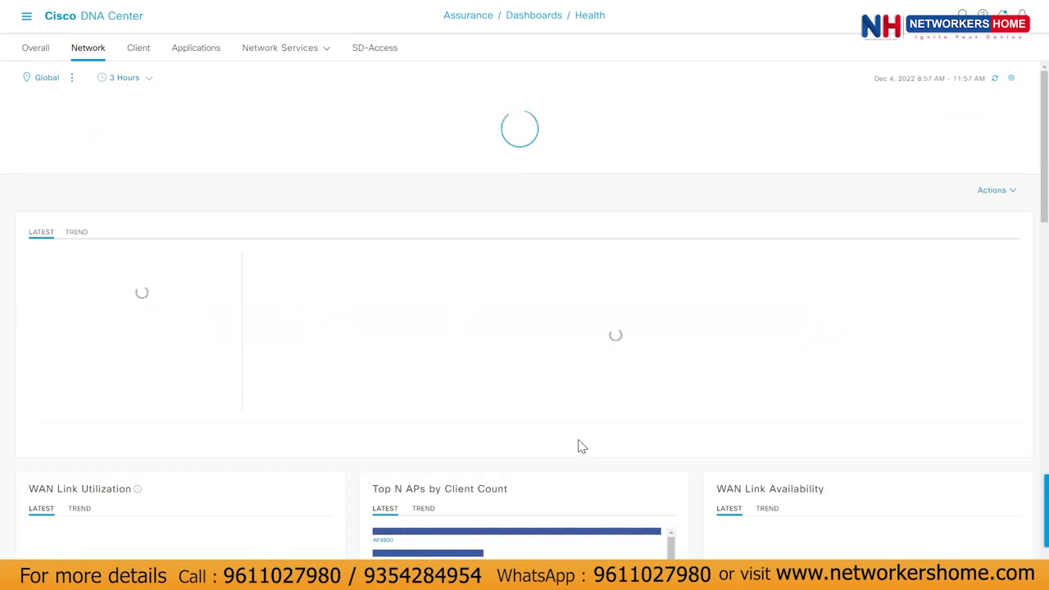
- Examine the refreshed WAN link and access point widgets, the poor-health Network Devices table and the Network Devices Reachability chart
scroll(578, 445, down, 4)
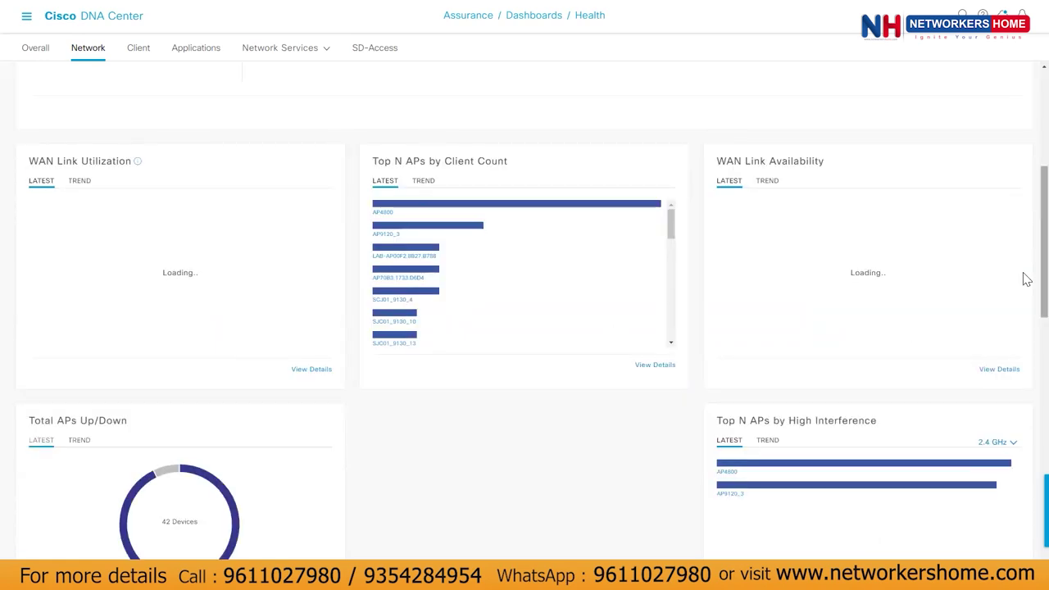
scroll(1026, 279, down, 4)
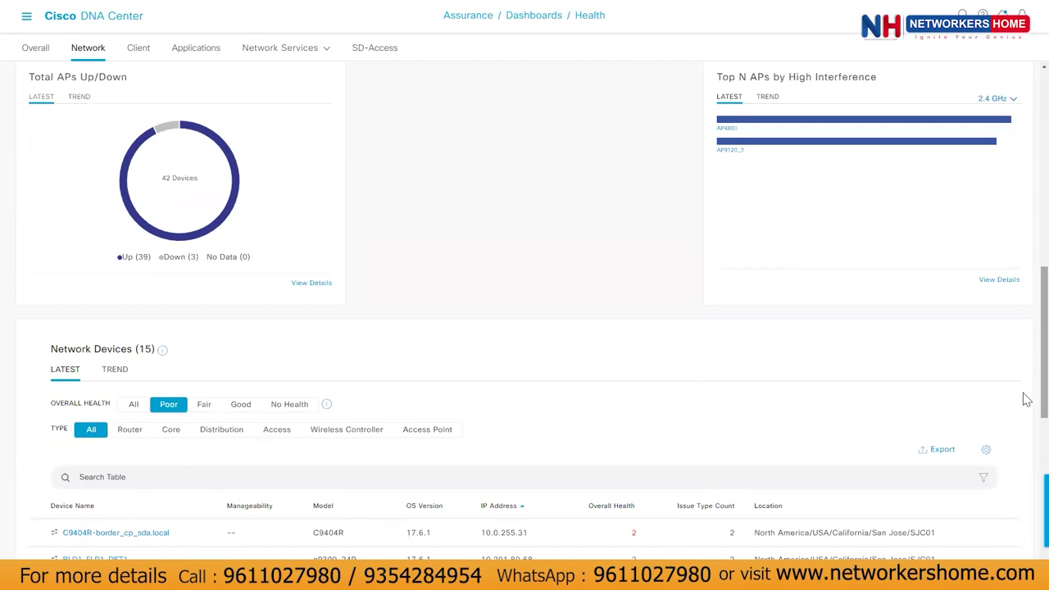
scroll(1026, 410, down, 4)
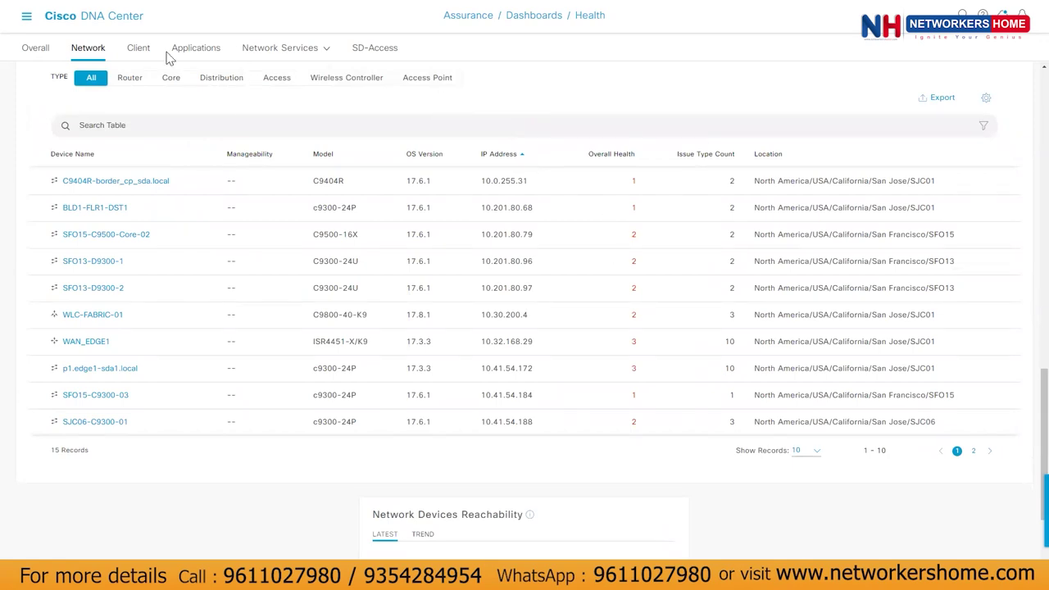
click(26, 17)
click(581, 87)
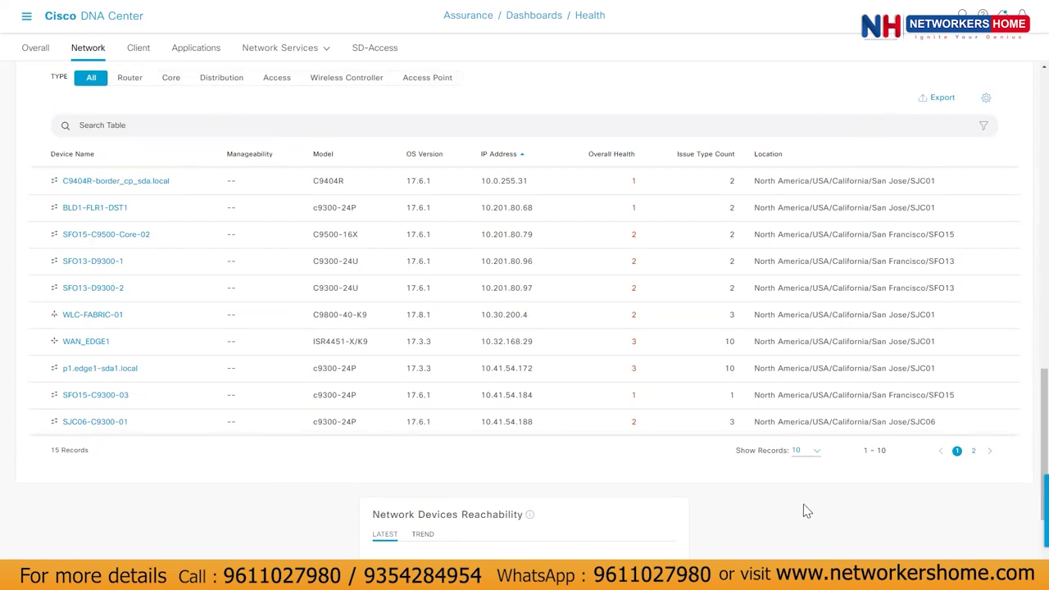
scroll(1026, 407, down, 3)
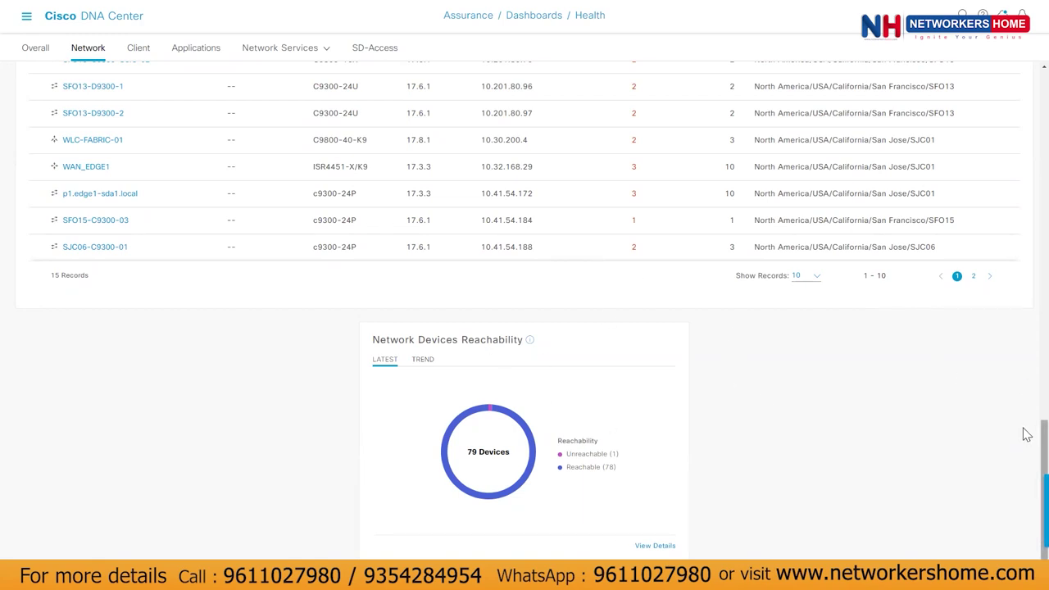
drag(1024, 429, 1025, 355)
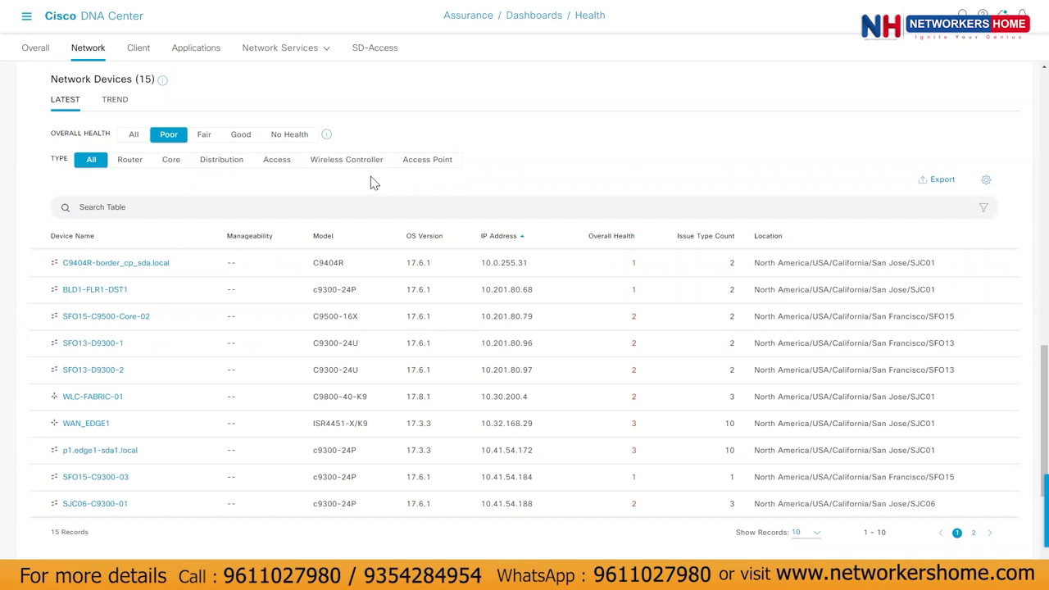
- Show the good-health devices in the Network Devices table, then filter it to poor-health wireless controllers
click(241, 137)
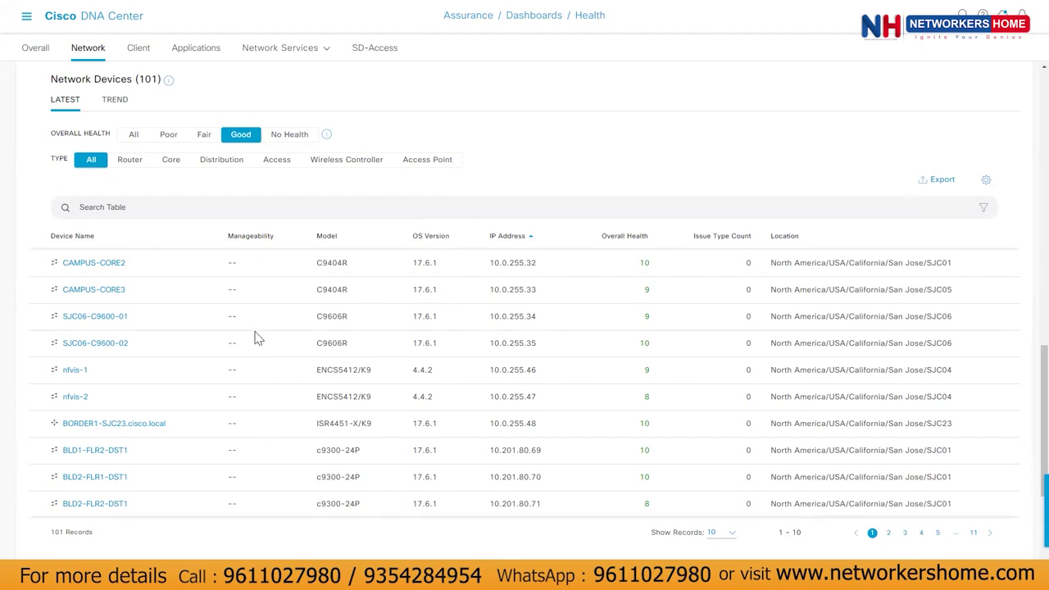
click(169, 136)
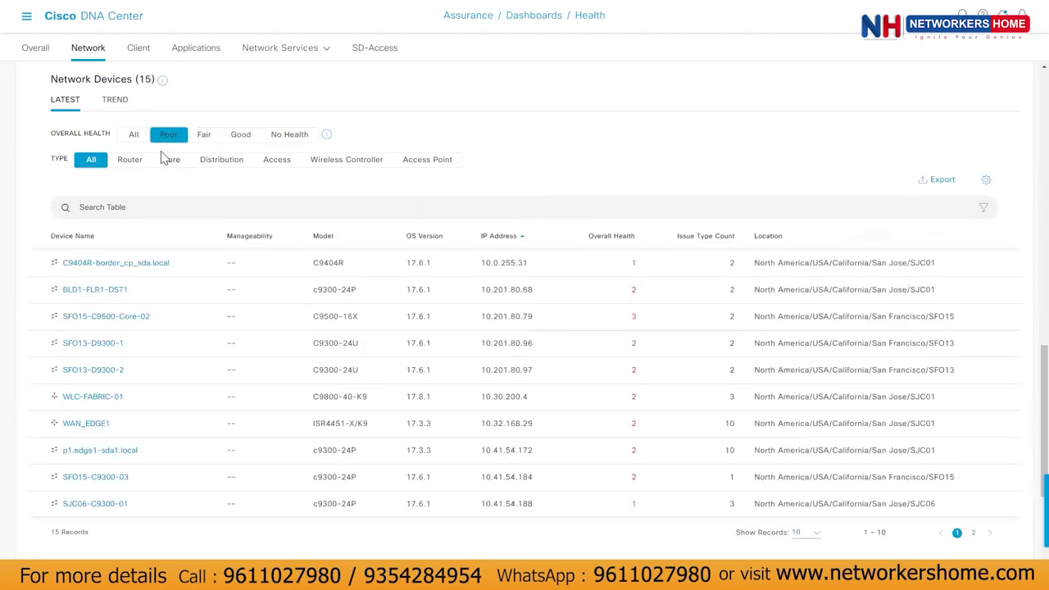
click(353, 161)
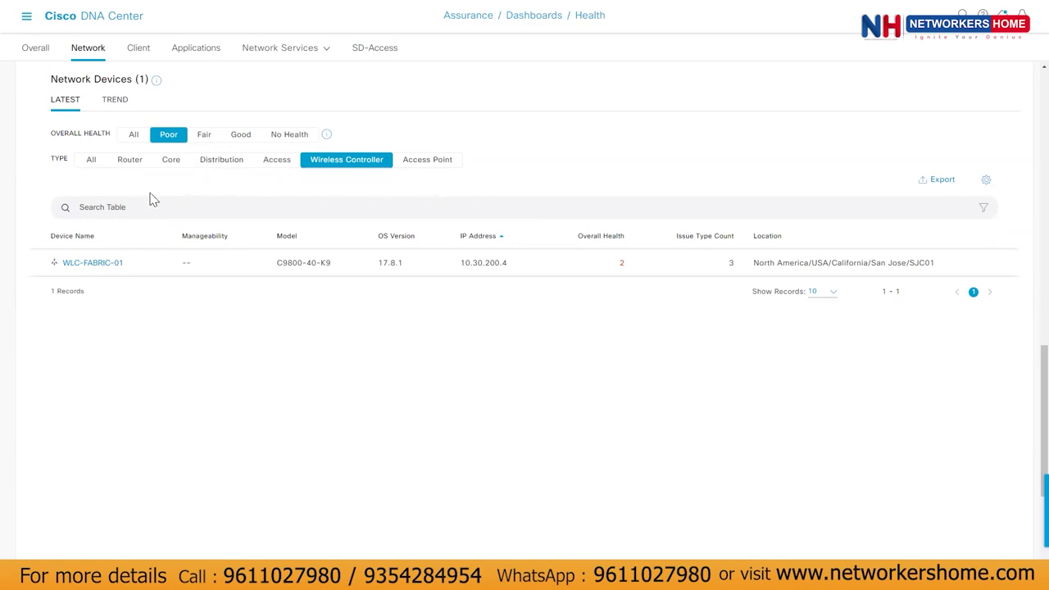
scroll(150, 146, up, 2)
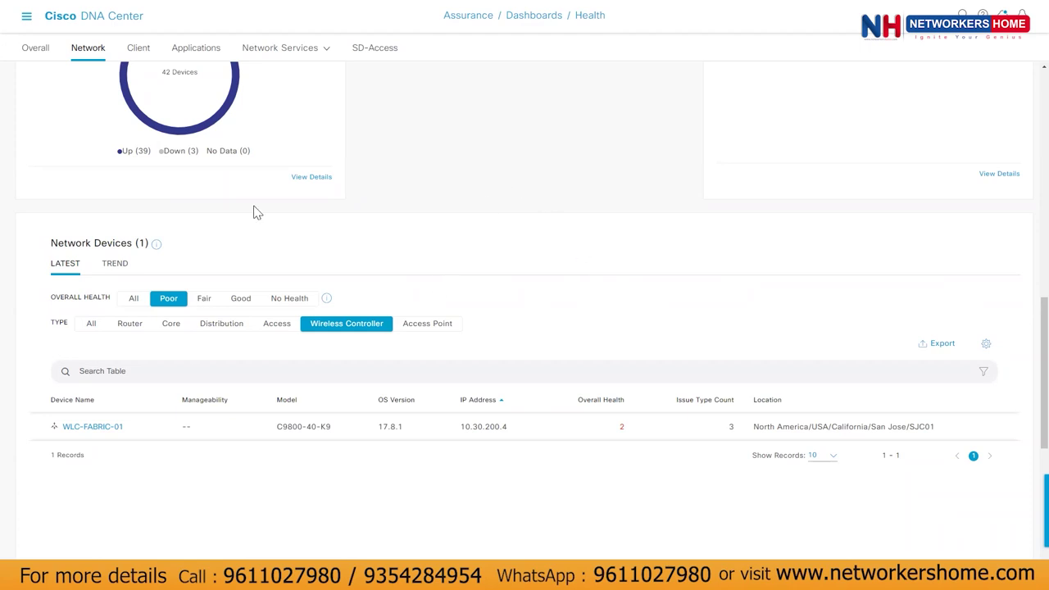
- Open the Client health dashboard and examine the health percentages and the active, inactive, connected and no-data counts of wireless and wired clients
click(141, 53)
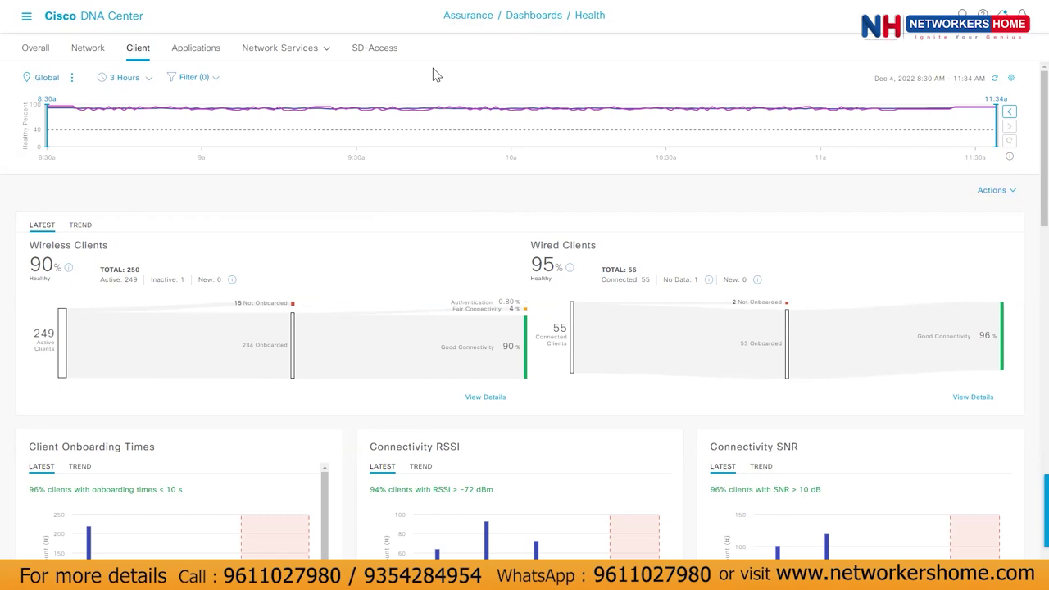
mouse_move(525, 127)
scroll(164, 265, down, 3)
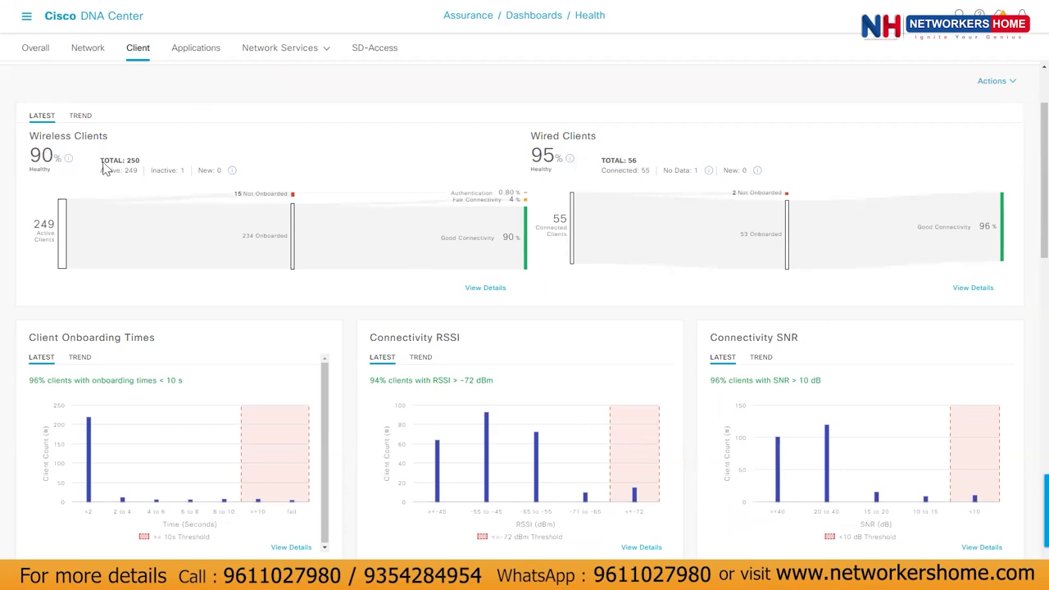
drag(103, 164, 141, 177)
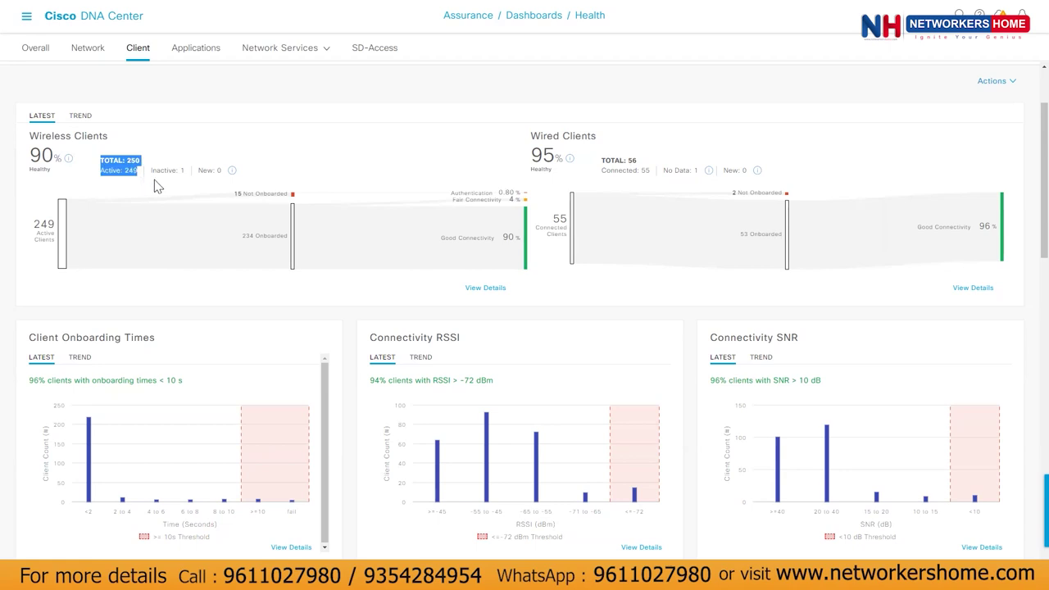
drag(151, 171, 181, 175)
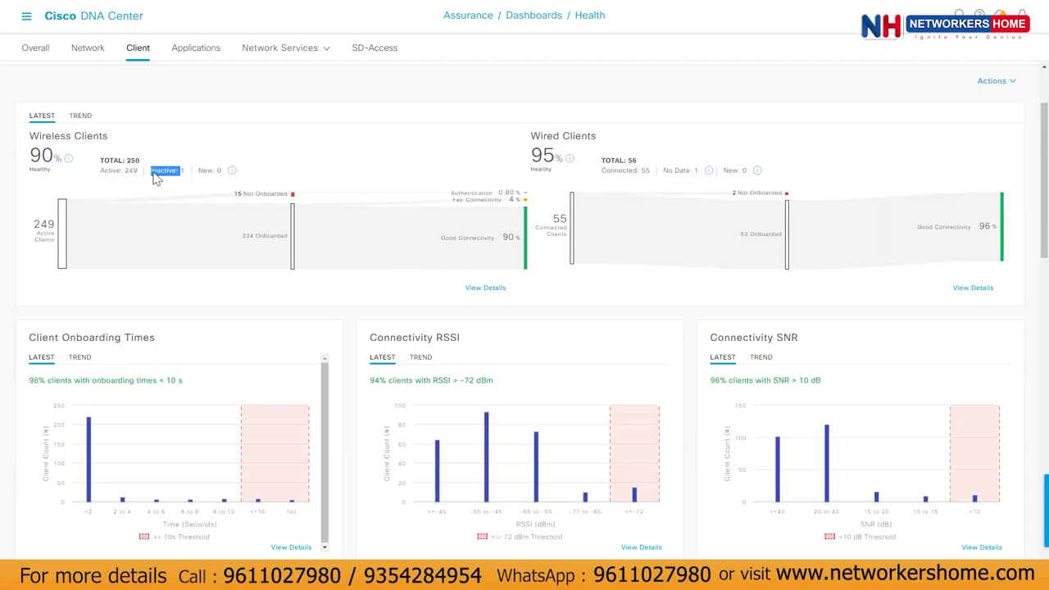
drag(74, 164, 32, 168)
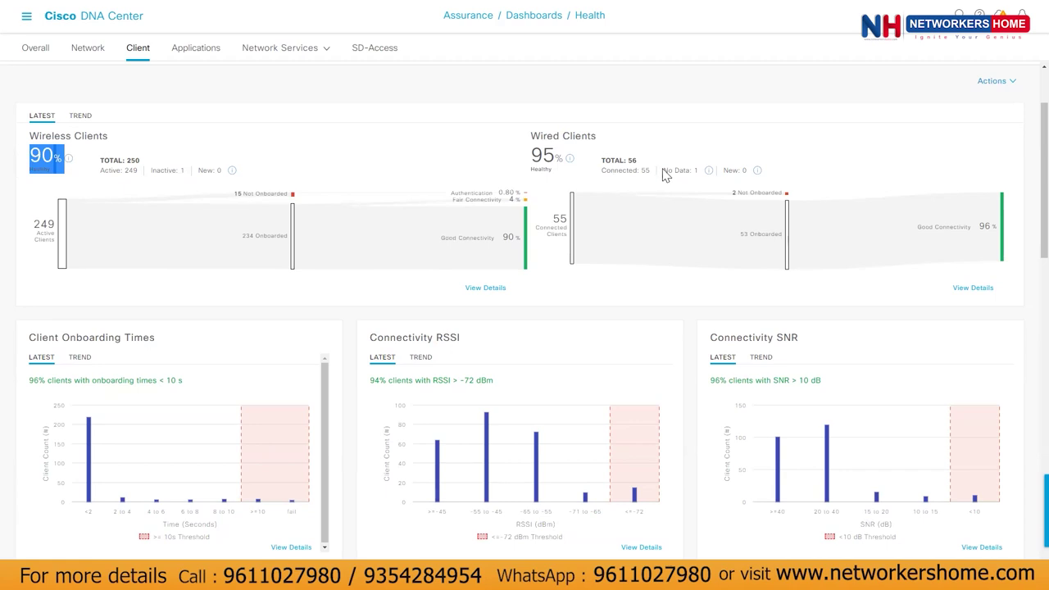
drag(530, 136, 583, 139)
drag(639, 173, 703, 179)
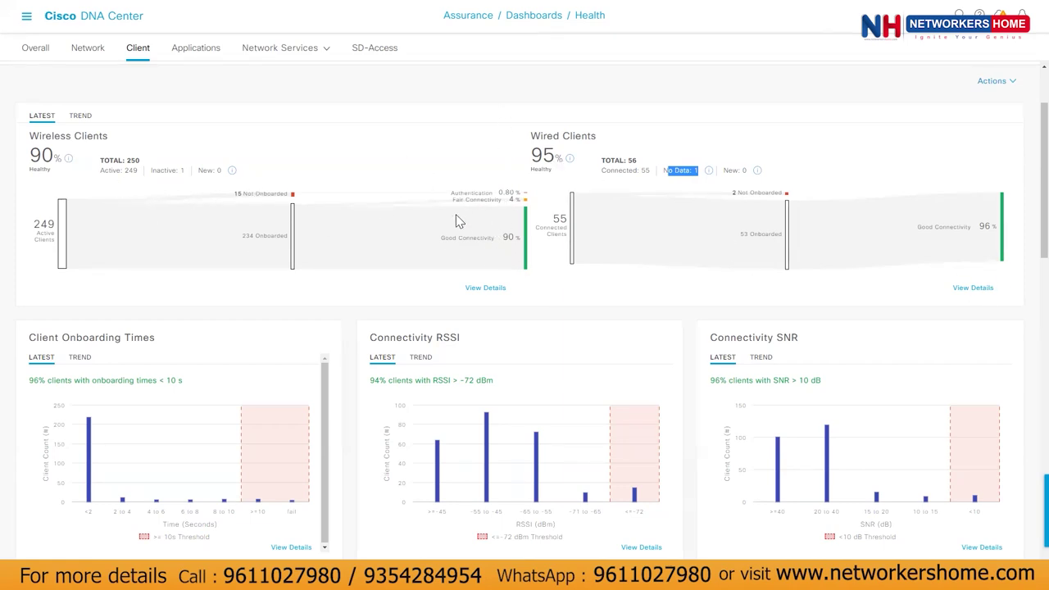
- Open the Wireless Clients details and examine the top failure reasons for the Not Onboarded clients
click(485, 288)
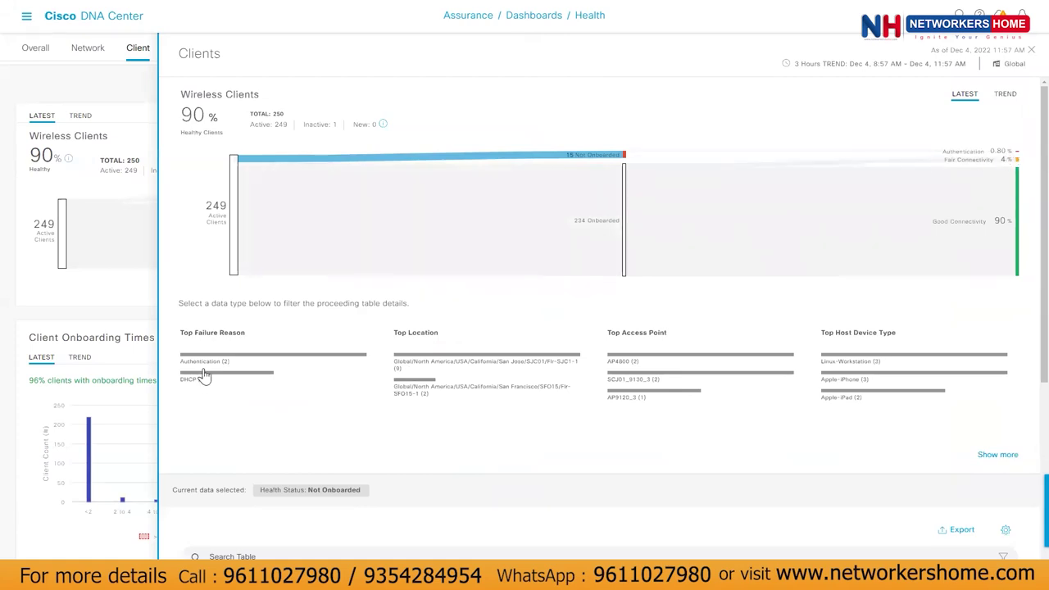
drag(181, 335, 250, 336)
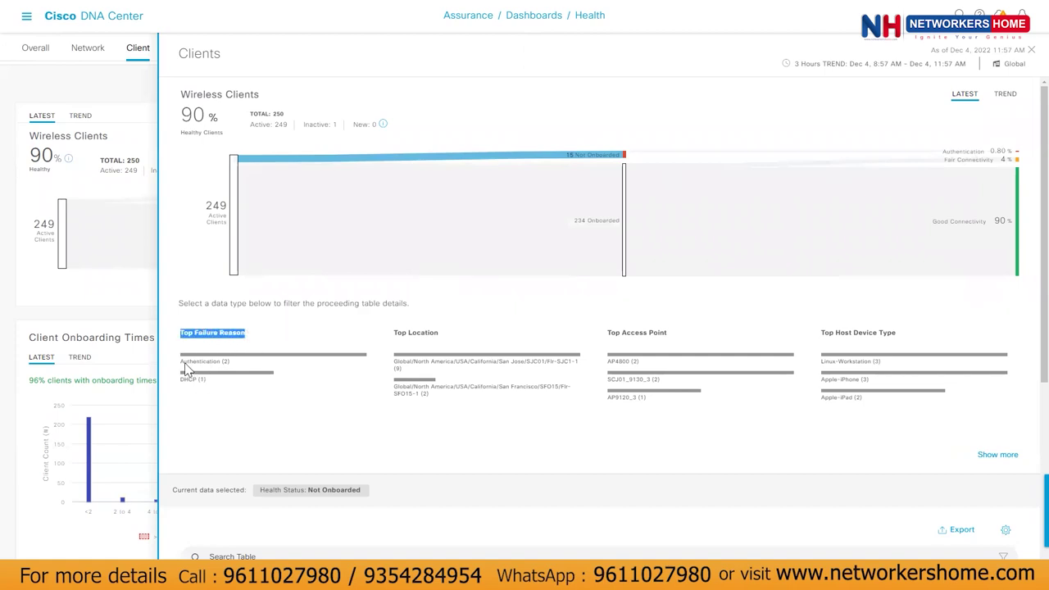
drag(182, 363, 232, 370)
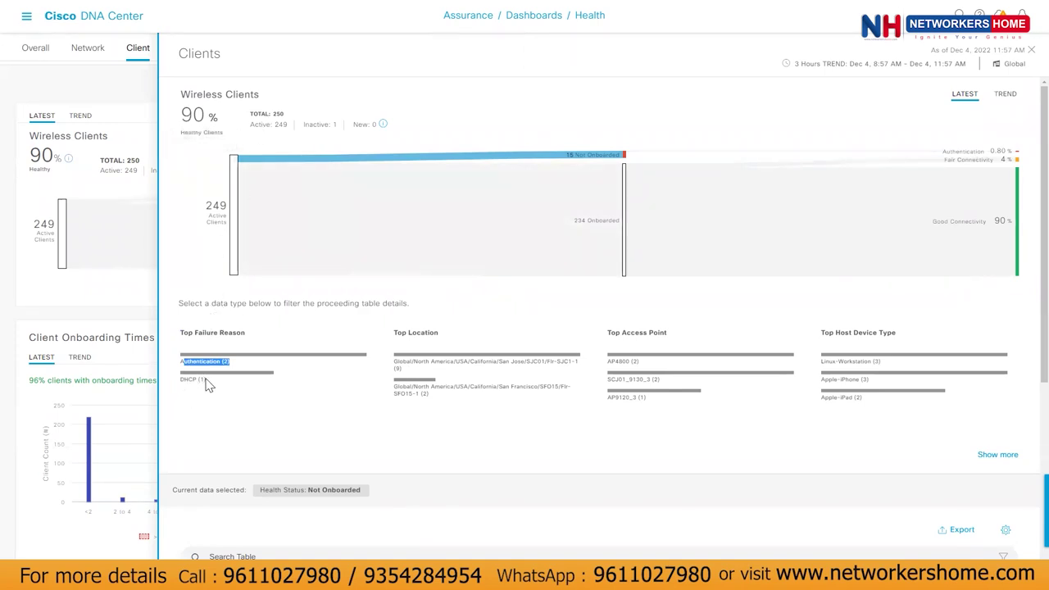
drag(207, 381, 176, 384)
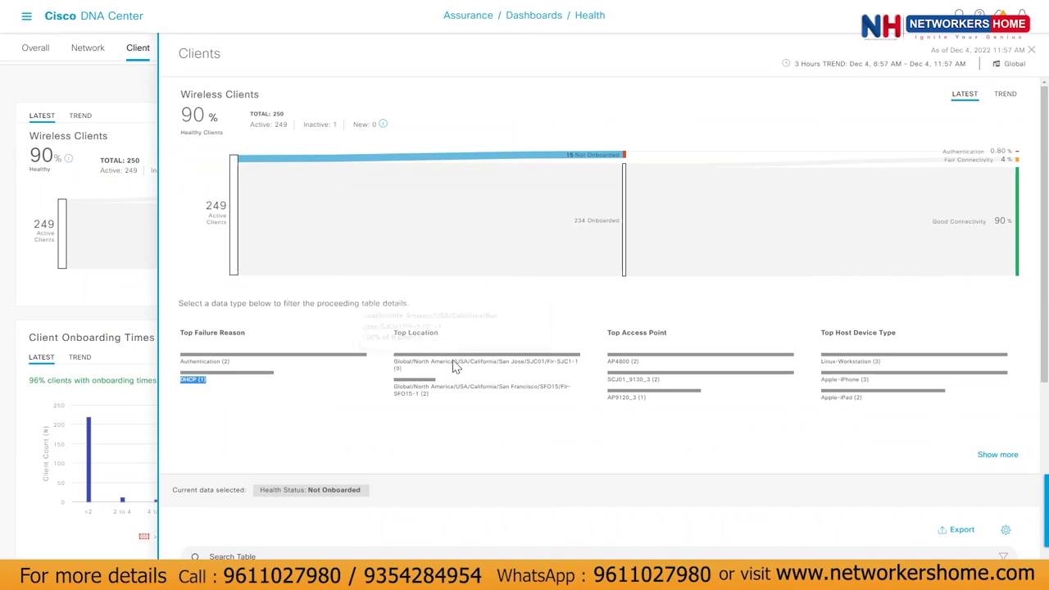
- Examine the San Jose and San Francisco entries under Top Location for the Not Onboarded wireless clients
click(401, 366)
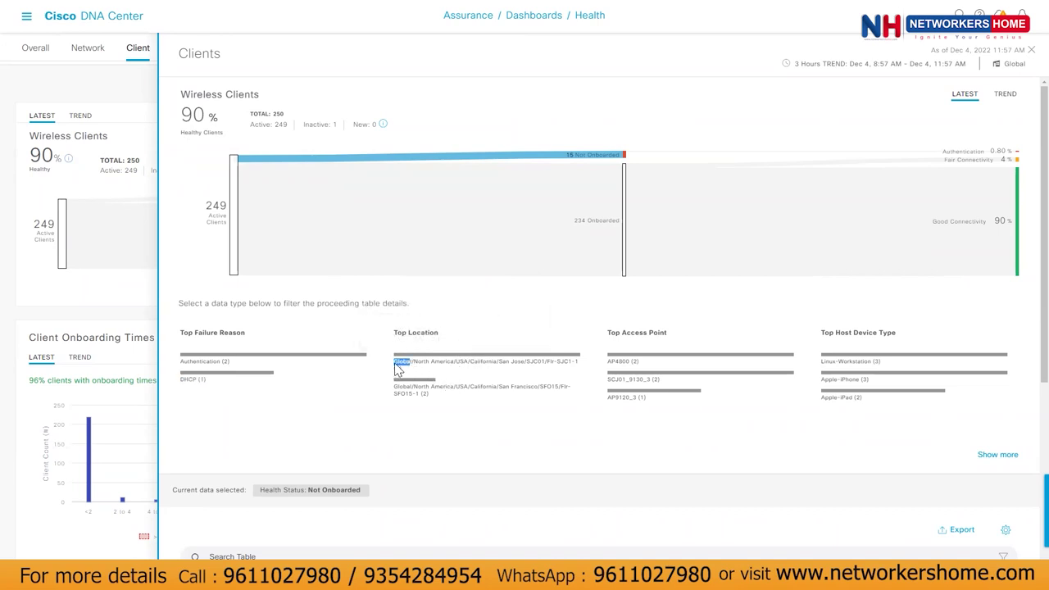
triple_click(395, 369)
drag(395, 368, 421, 369)
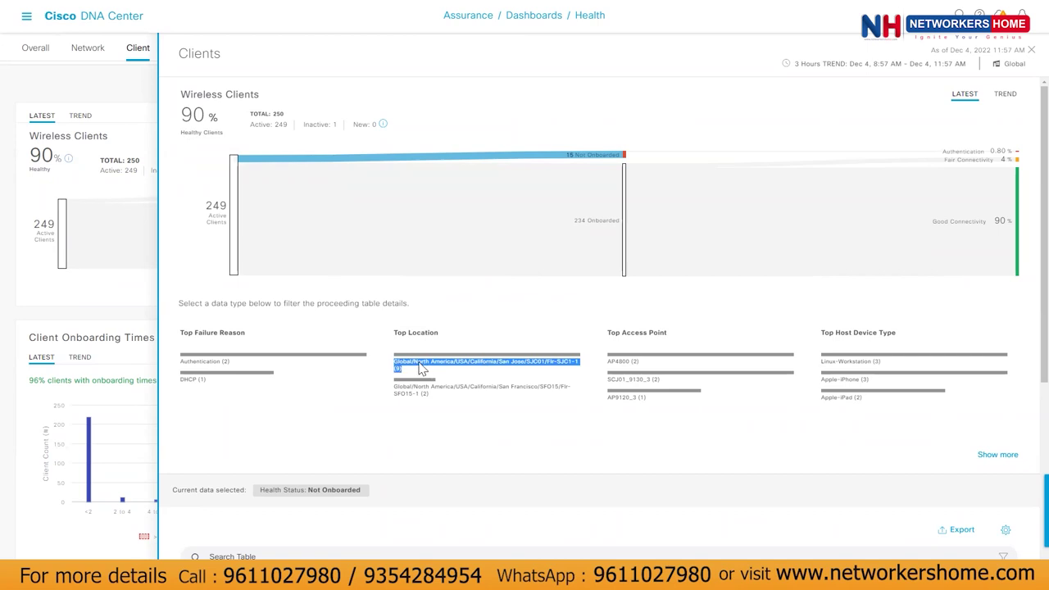
triple_click(446, 396)
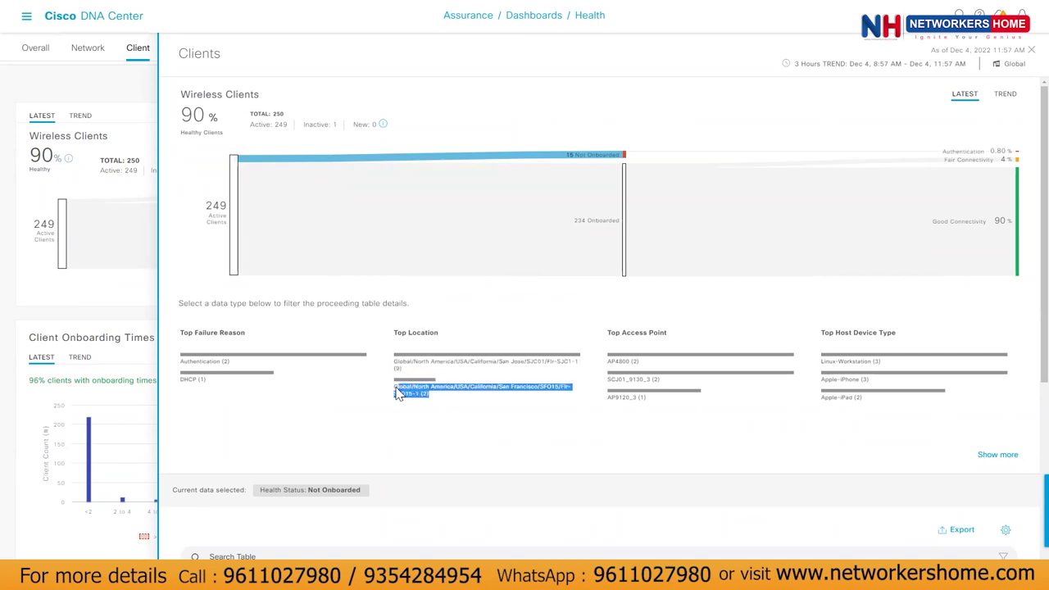
triple_click(395, 368)
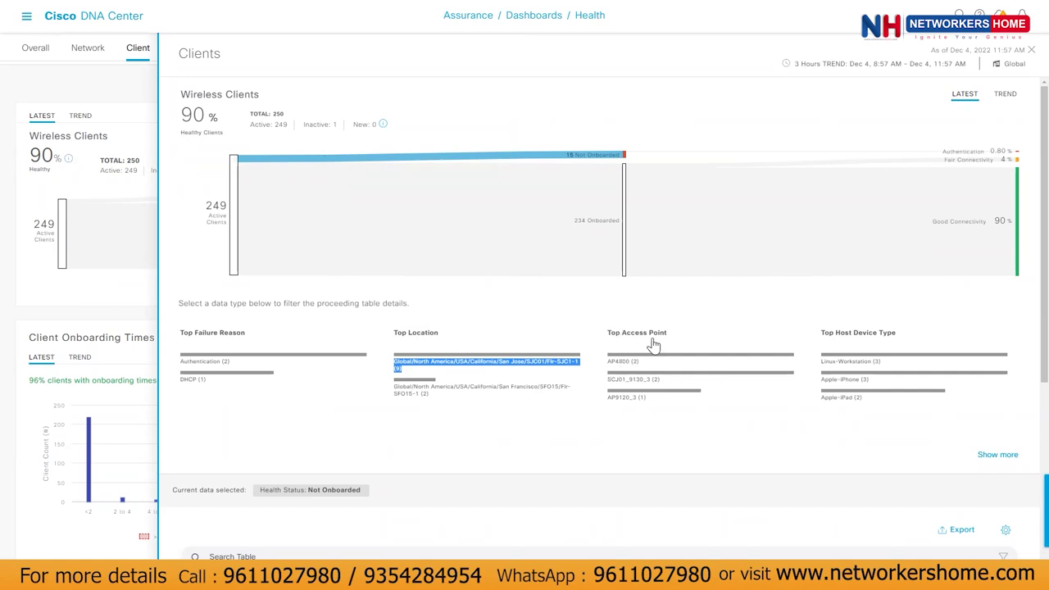
- Examine the Top Access Point and Top Host Device Type entries for the Not Onboarded wireless clients
drag(641, 361, 607, 365)
drag(672, 388, 683, 418)
drag(887, 366, 817, 365)
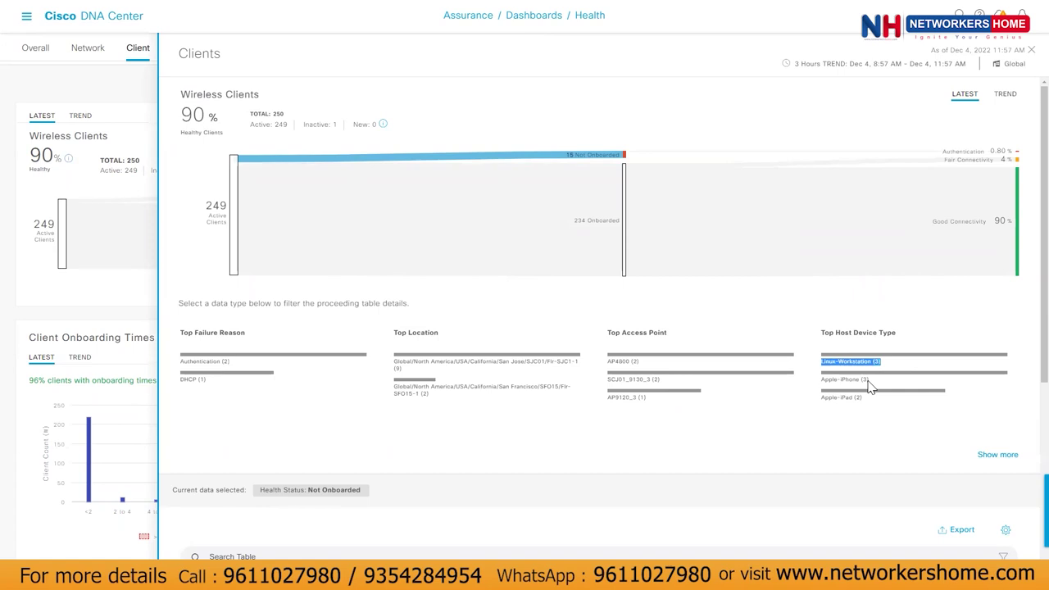
drag(870, 387, 824, 399)
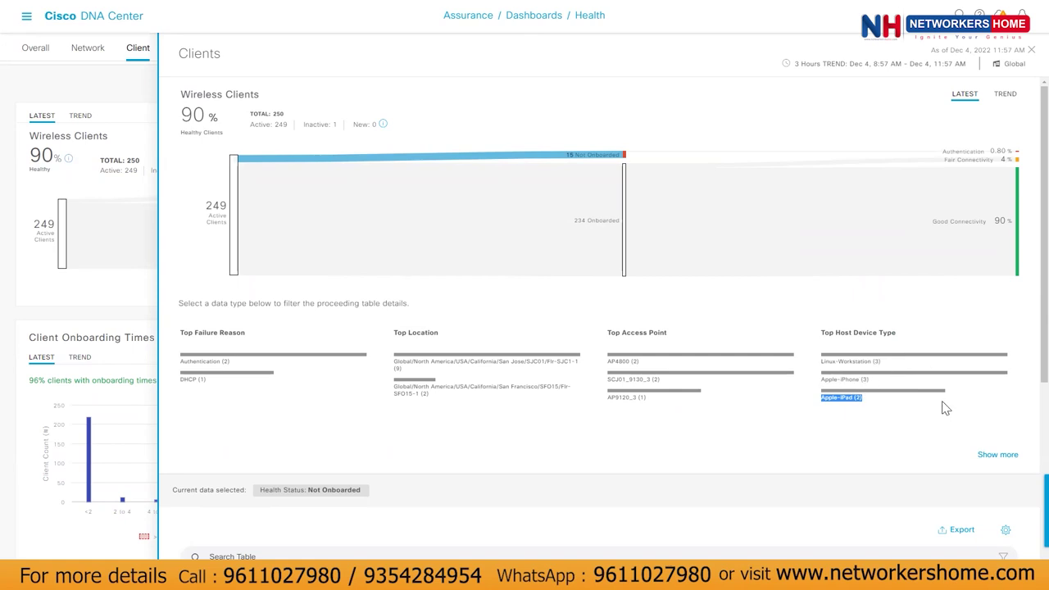
click(860, 368)
drag(870, 387, 796, 405)
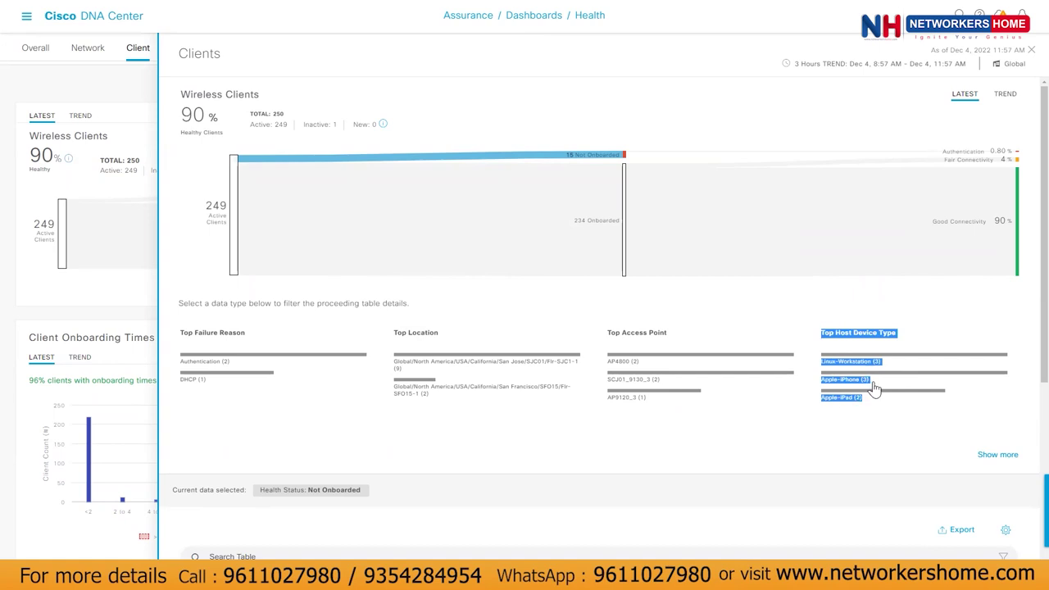
click(916, 313)
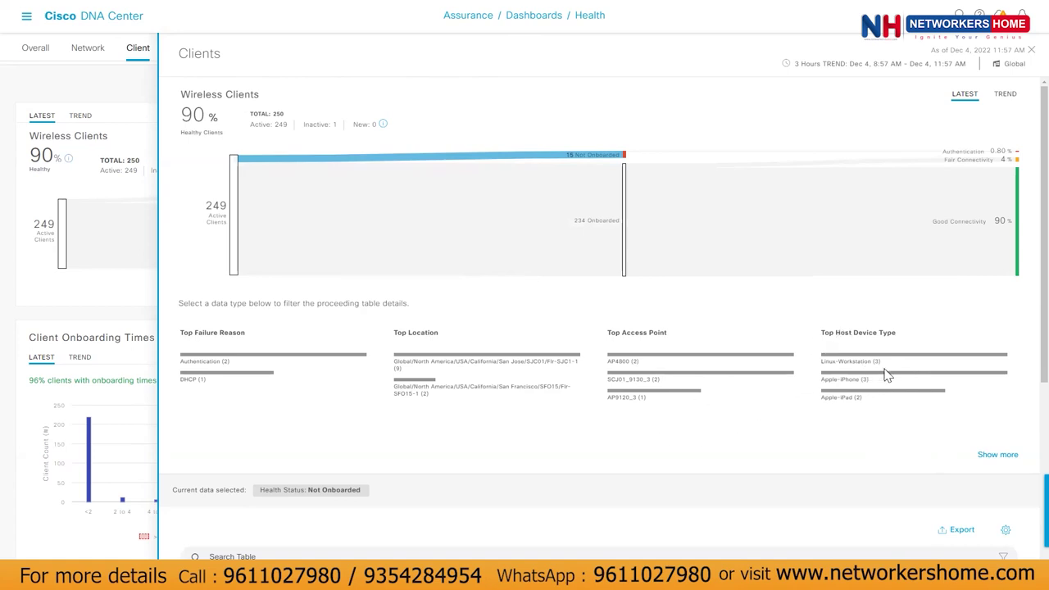
- Review the Linux-Workstation, Apple-iPhone and Apple-iPad entries under Top Host Device Type again
drag(882, 368, 820, 366)
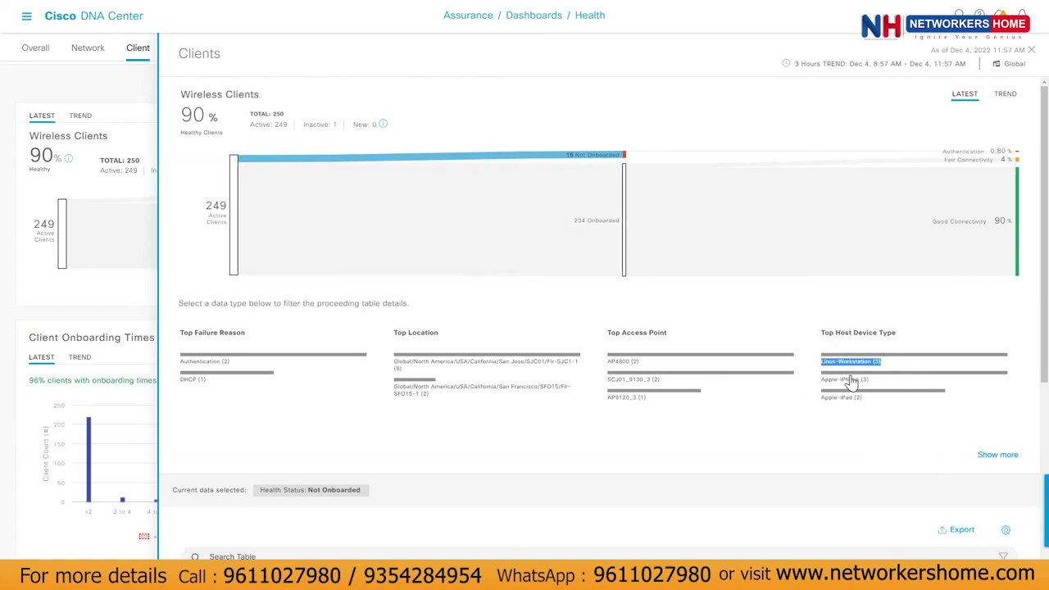
drag(872, 389, 812, 381)
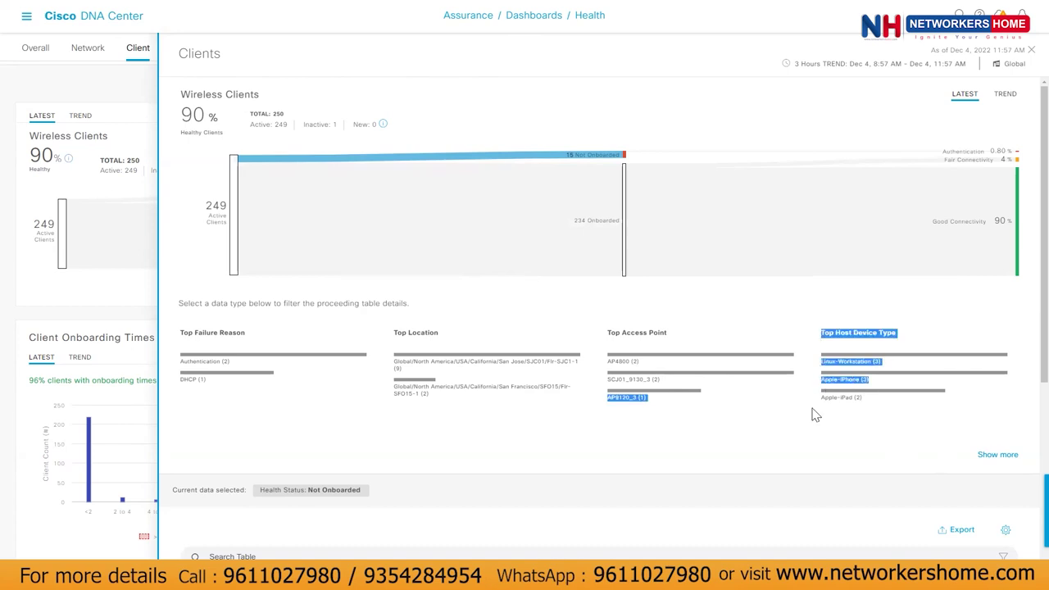
scroll(778, 429, down, 2)
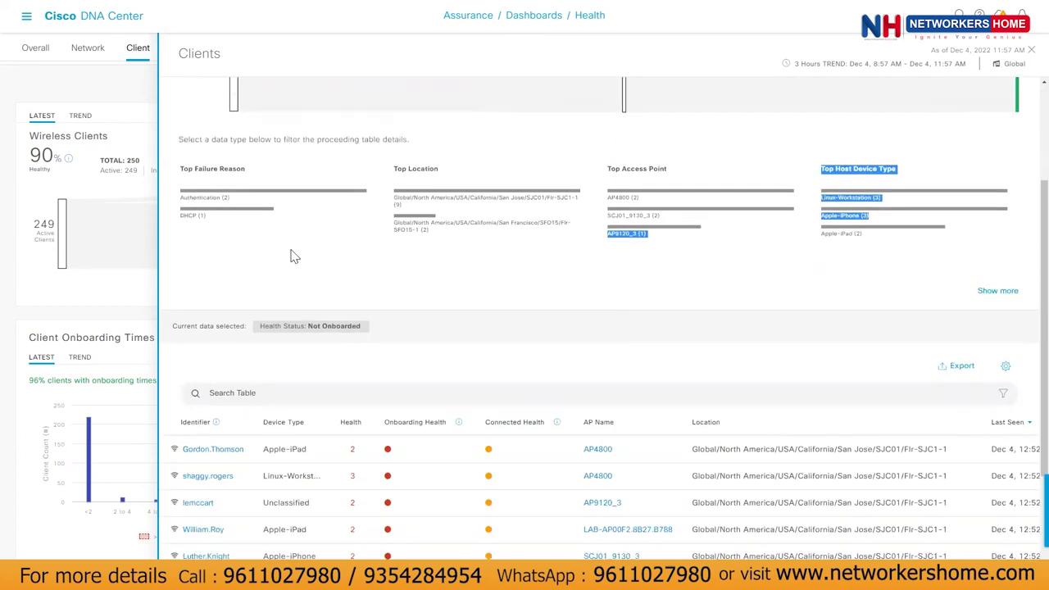
click(844, 297)
drag(871, 239, 822, 218)
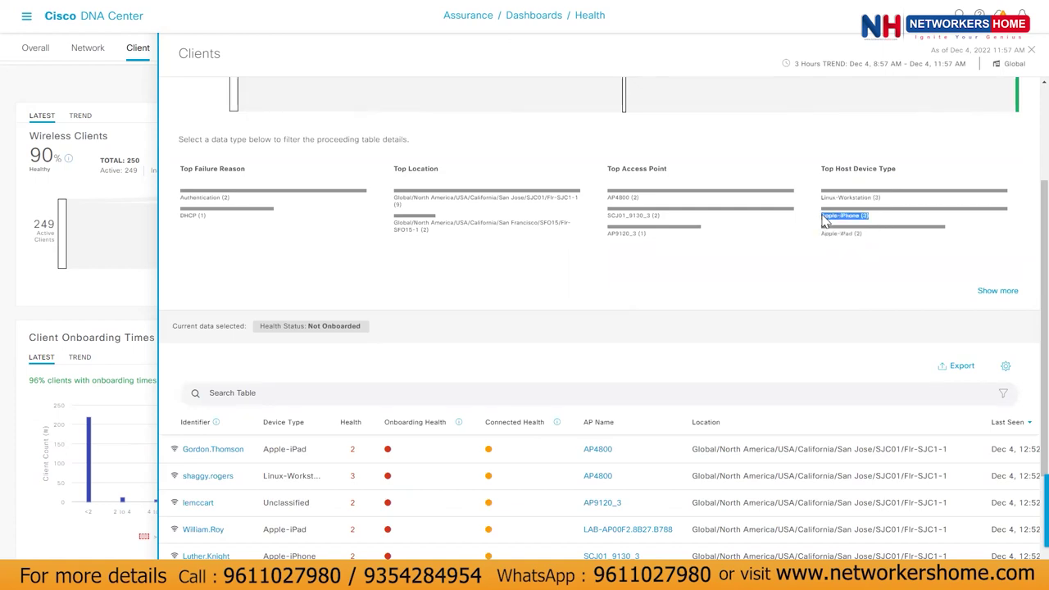
drag(891, 201, 803, 211)
click(825, 262)
- Examine the first Not Onboarded client's identifier, device type, health, AP name, location and SSID in the clients table
scroll(680, 348, down, 1)
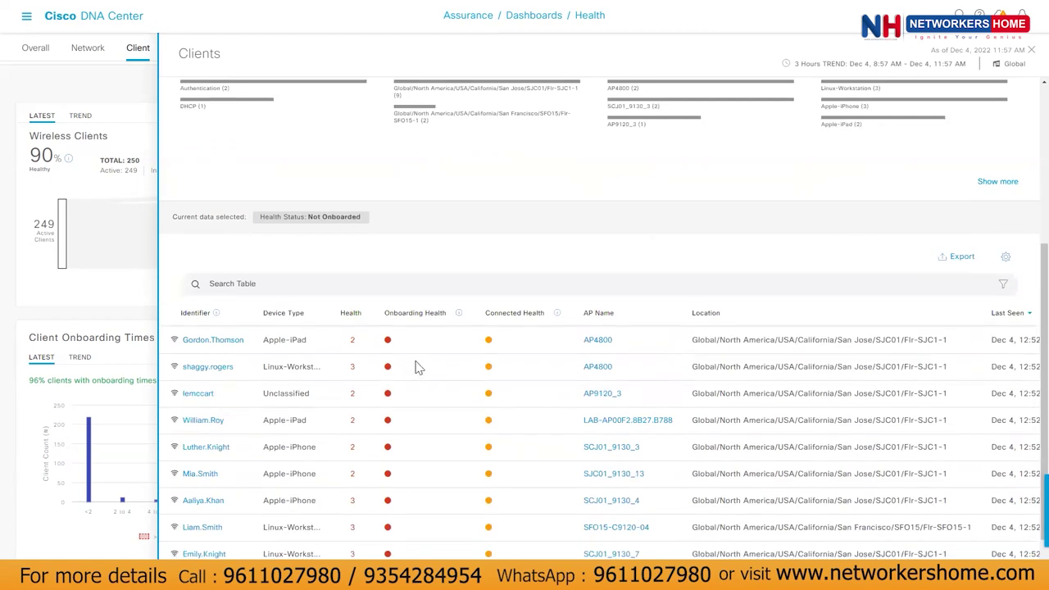
scroll(440, 385, down, 1)
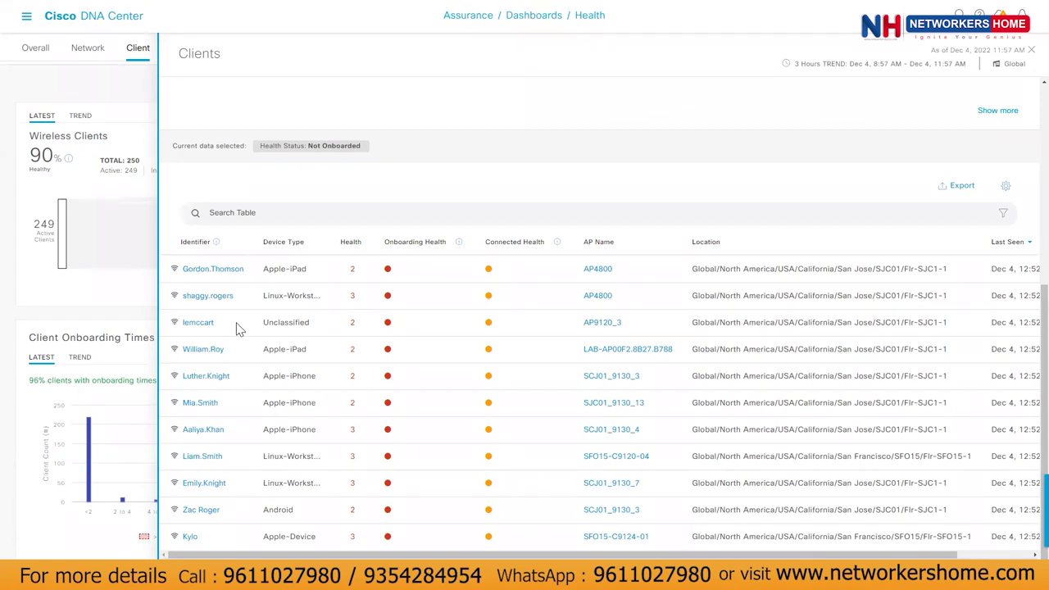
drag(247, 271, 187, 277)
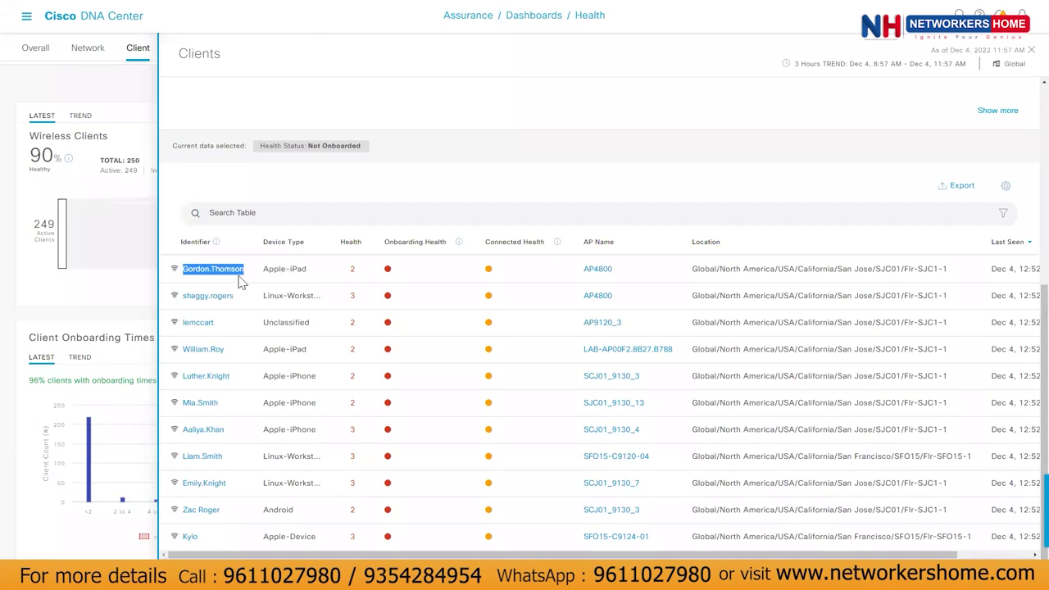
drag(263, 277, 309, 277)
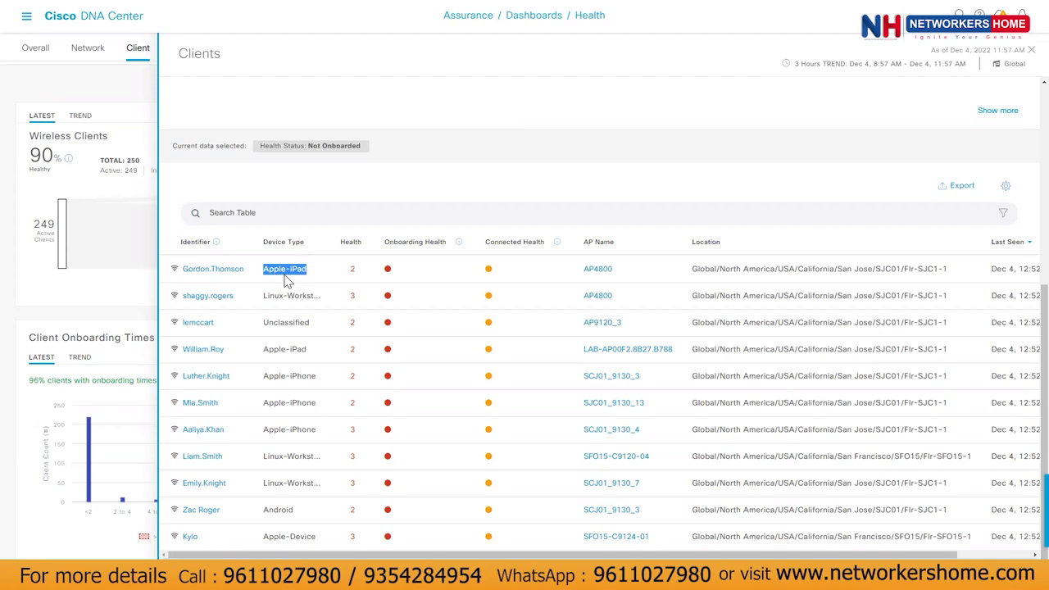
mouse_move(352, 272)
drag(621, 277, 573, 276)
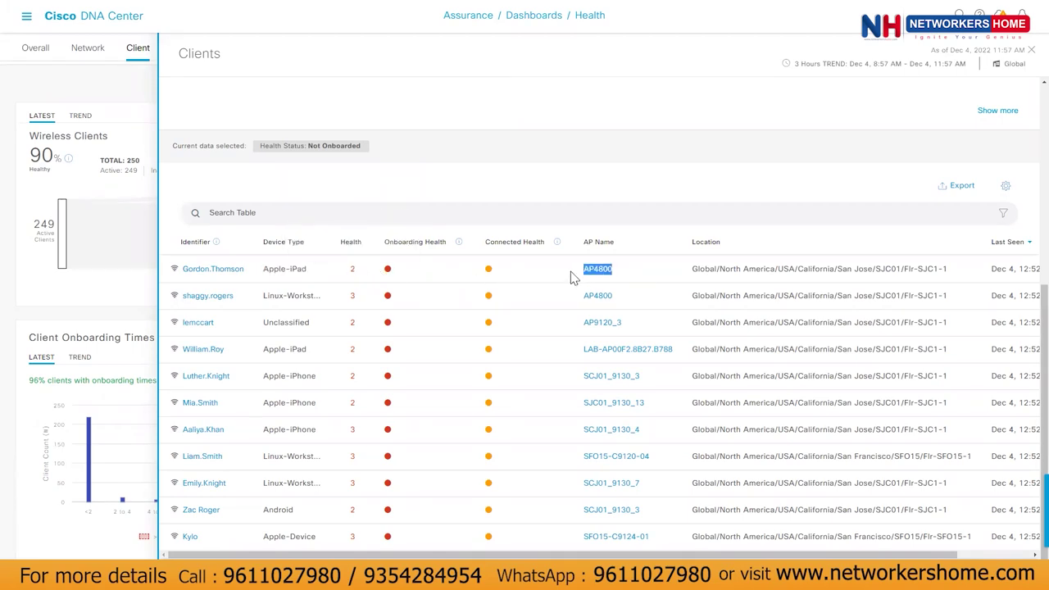
drag(607, 553, 681, 555)
drag(616, 272, 911, 273)
drag(995, 271, 1025, 279)
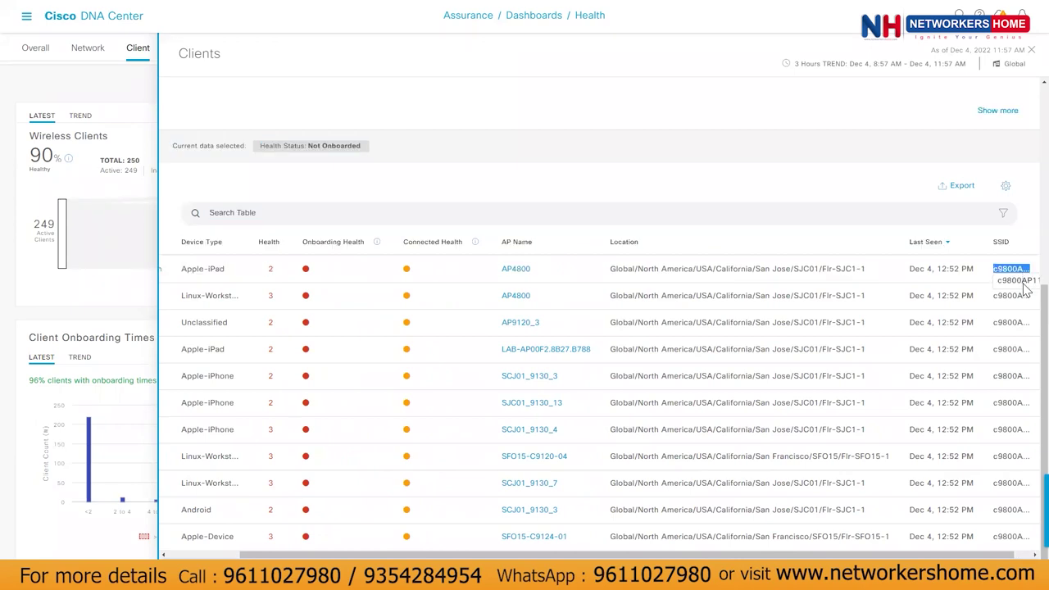
scroll(377, 537, left, 3)
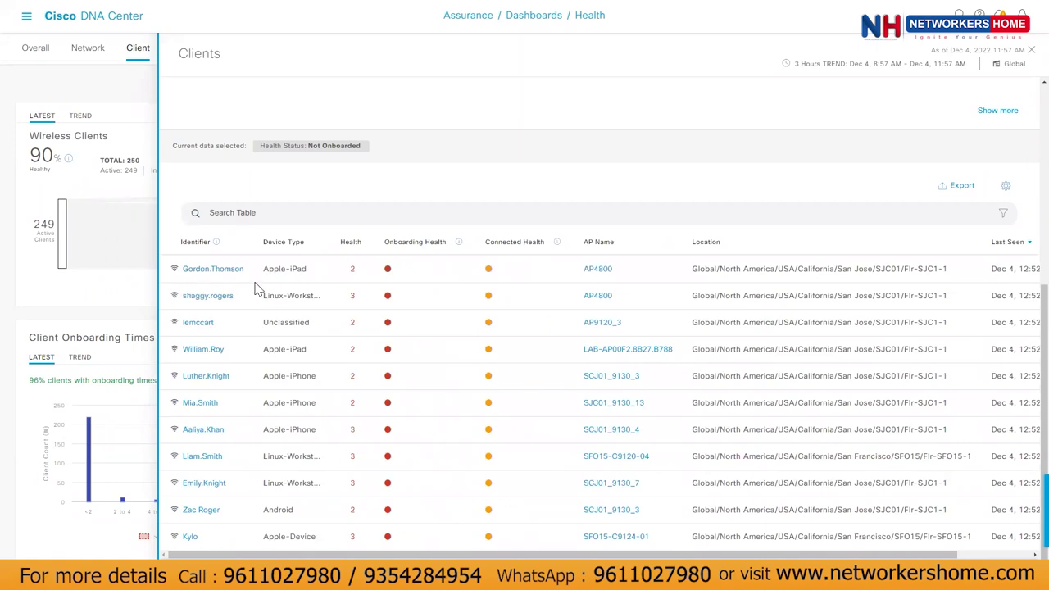
- Open the Client 360 page of the first listed Apple-iPad client on AP4800 and set its time range to 7 days
click(213, 270)
drag(88, 47, 58, 49)
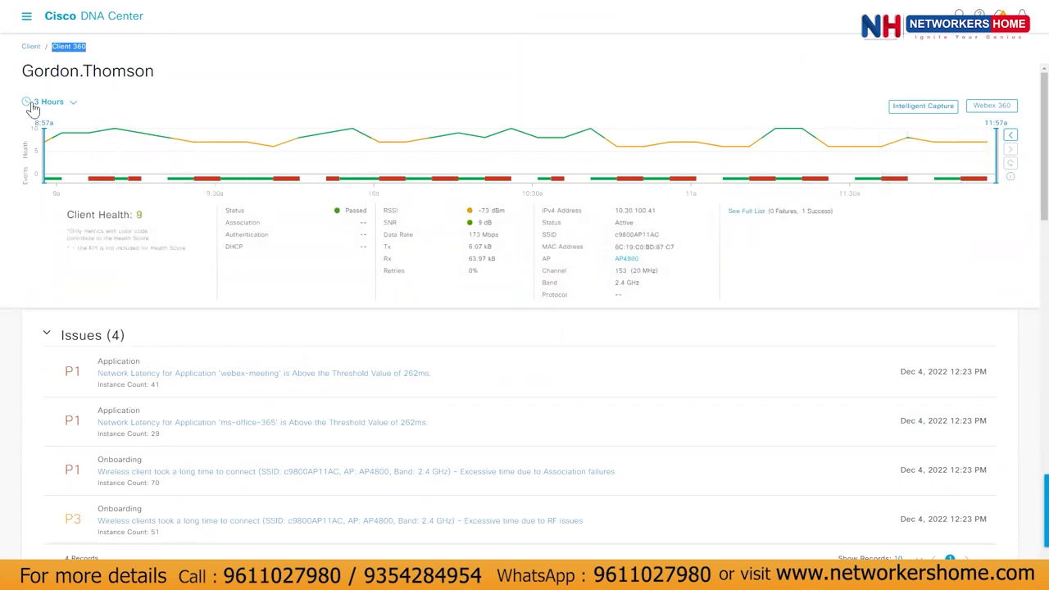
click(59, 103)
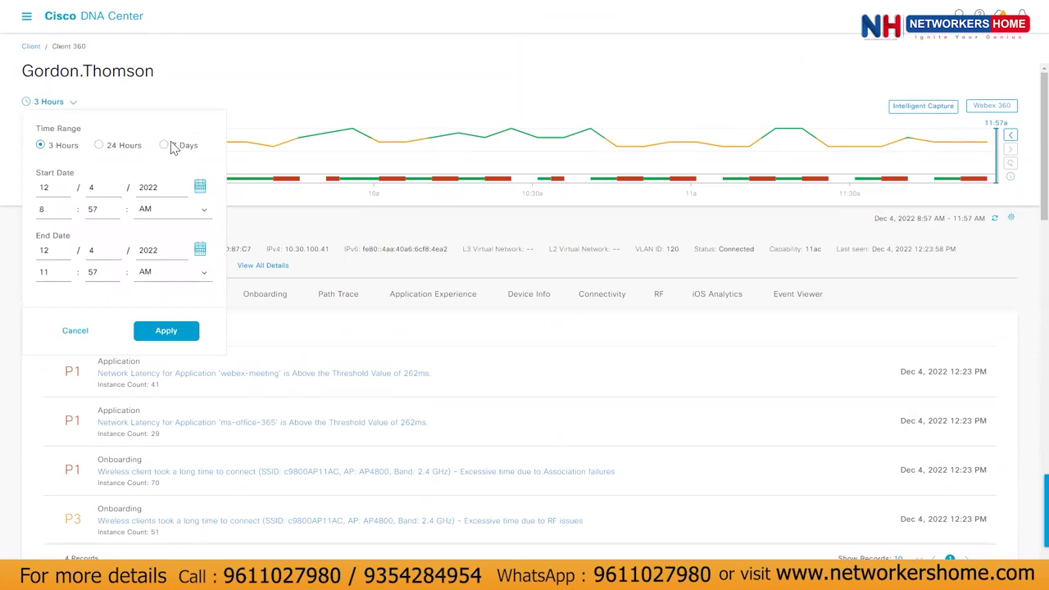
click(165, 146)
click(157, 332)
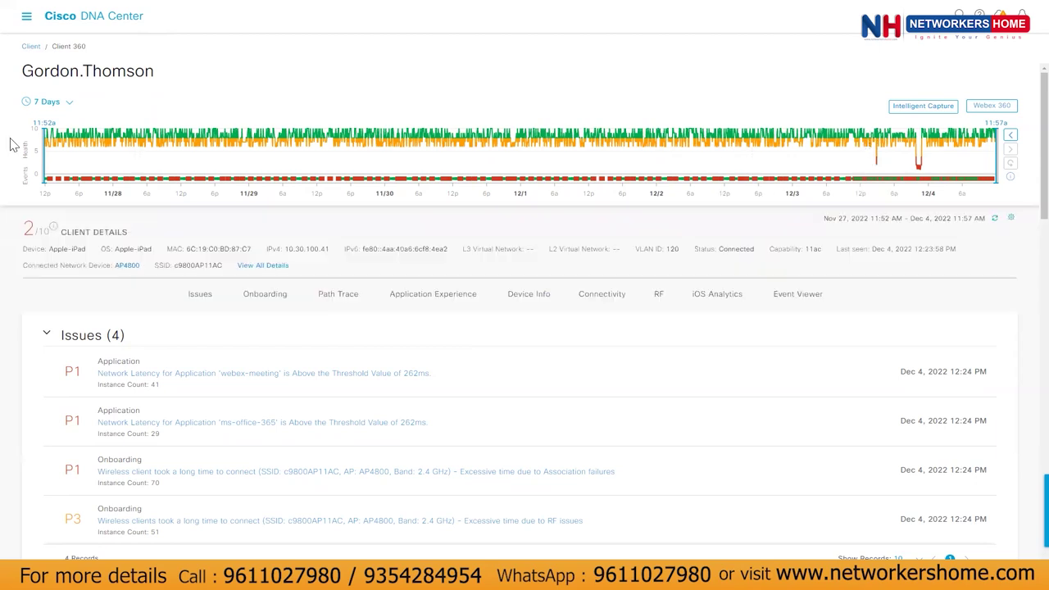
- Narrow the health timeline to Dec 3, 12:30 PM–Dec 4, 12:11 AM, and widen it back to Nov 27, 12:09 PM–Dec 4, 11:46 AM
drag(42, 151, 863, 152)
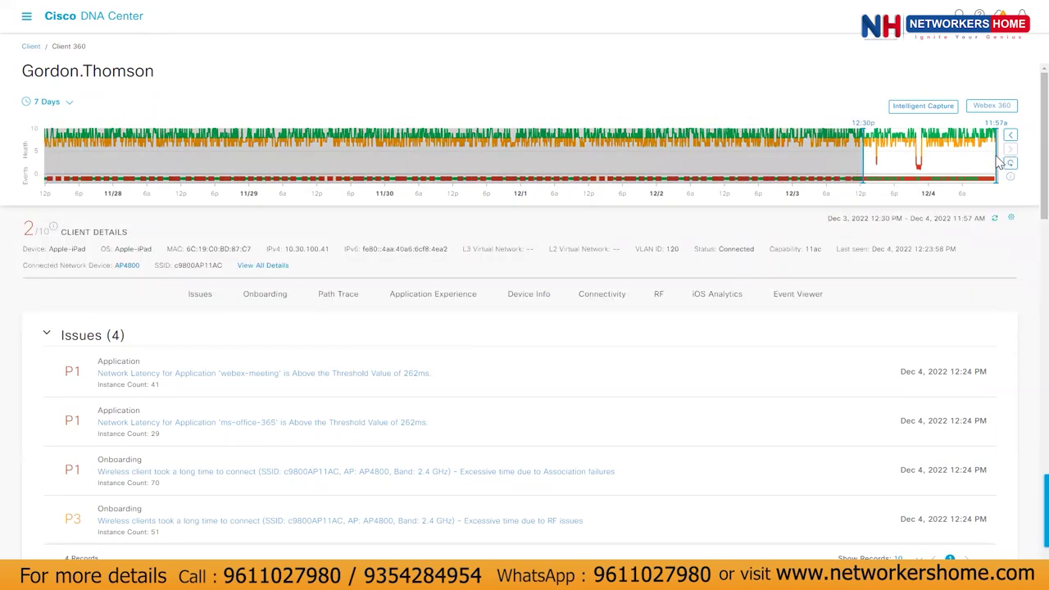
drag(1000, 168, 928, 167)
mouse_move(885, 167)
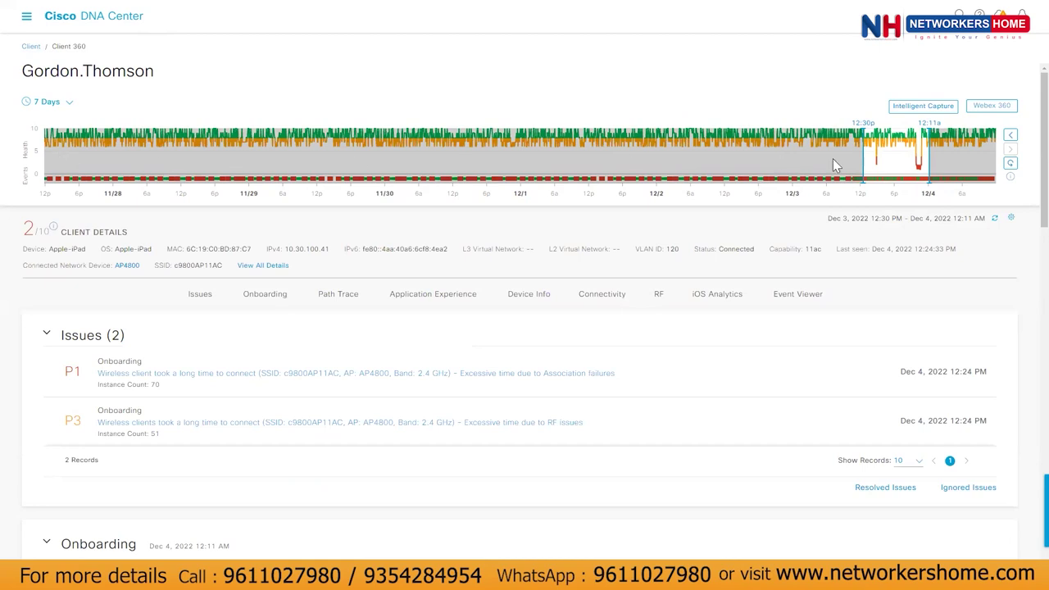
drag(863, 151, 45, 152)
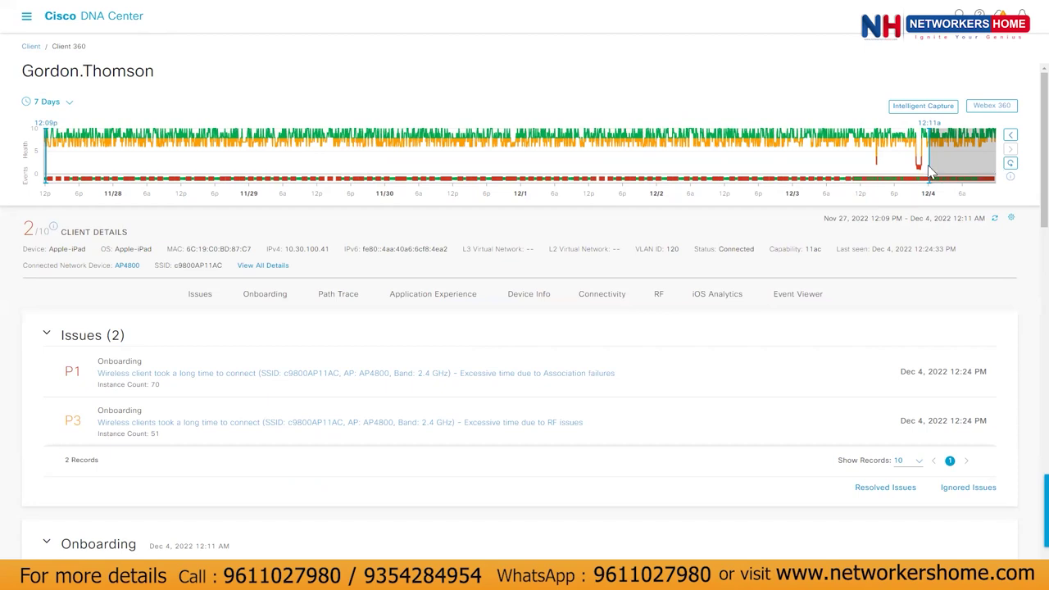
drag(930, 173, 996, 168)
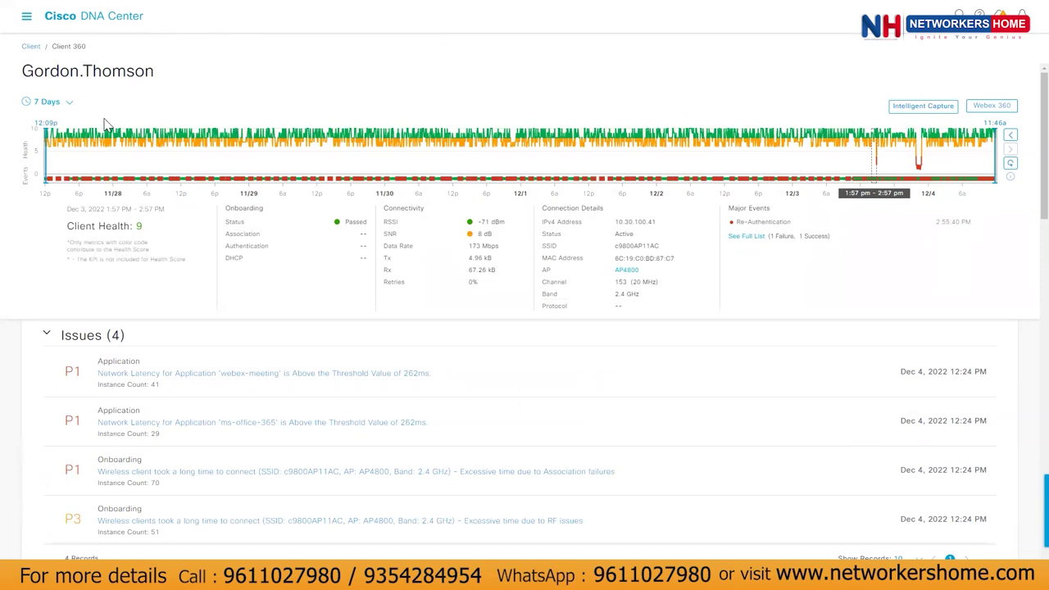
- Inspect the client's health, onboarding, connectivity and event details along the timeline, especially around the health drop on Dec 3
click(419, 152)
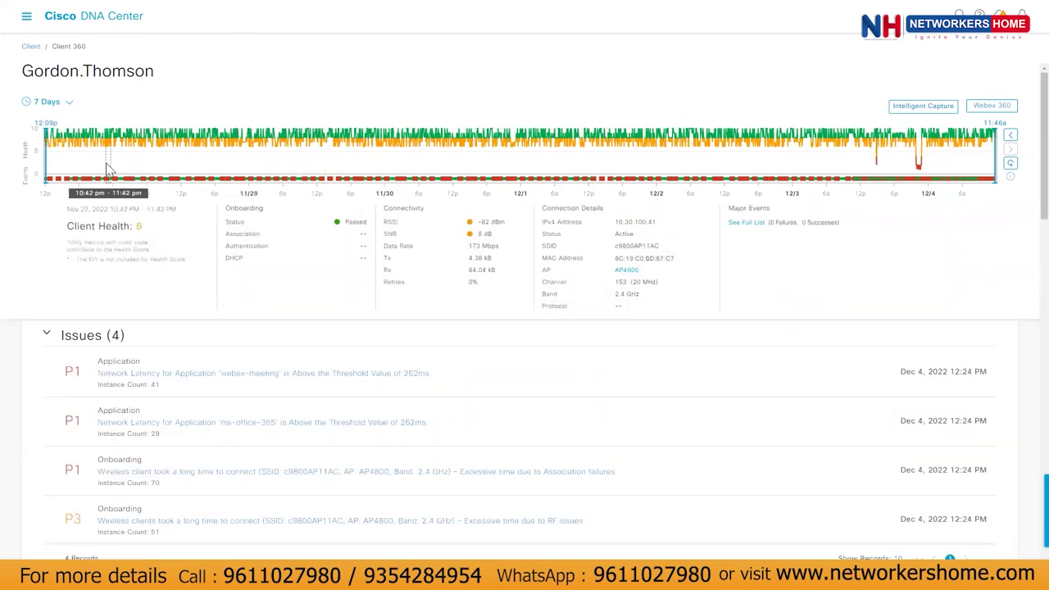
click(860, 164)
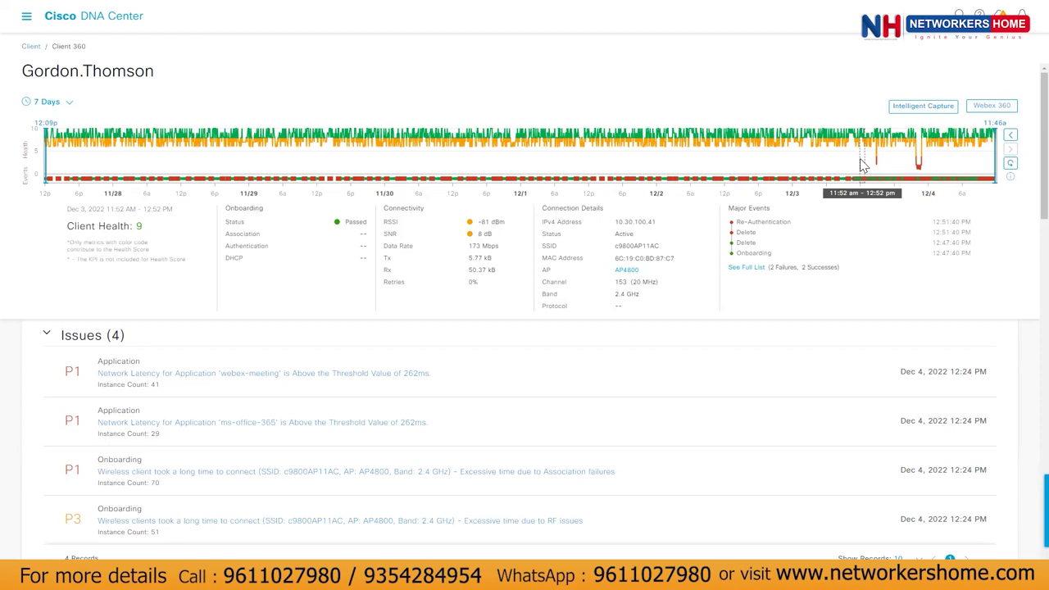
click(840, 161)
click(873, 160)
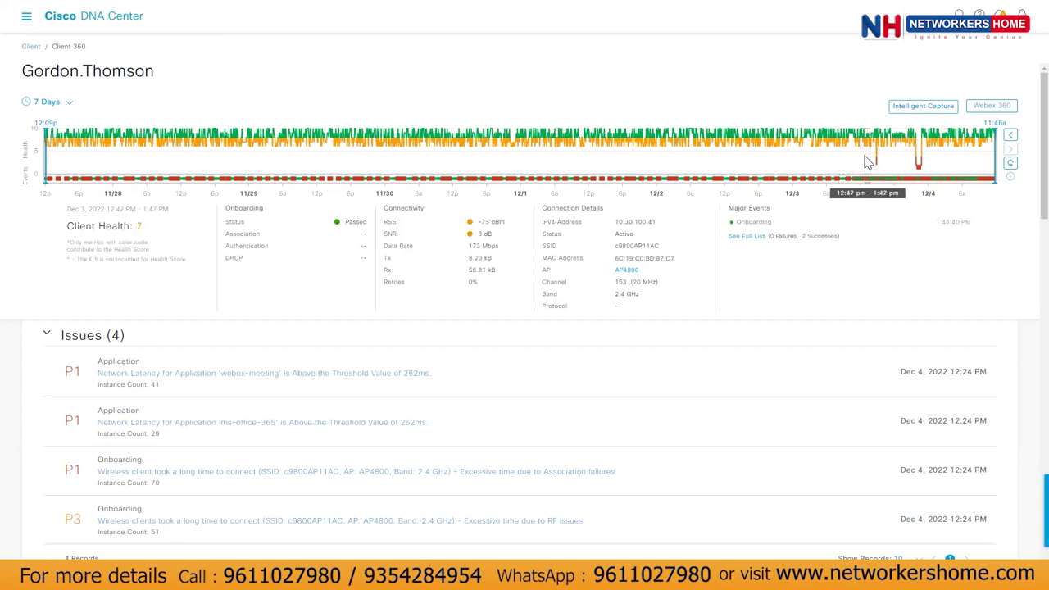
click(873, 165)
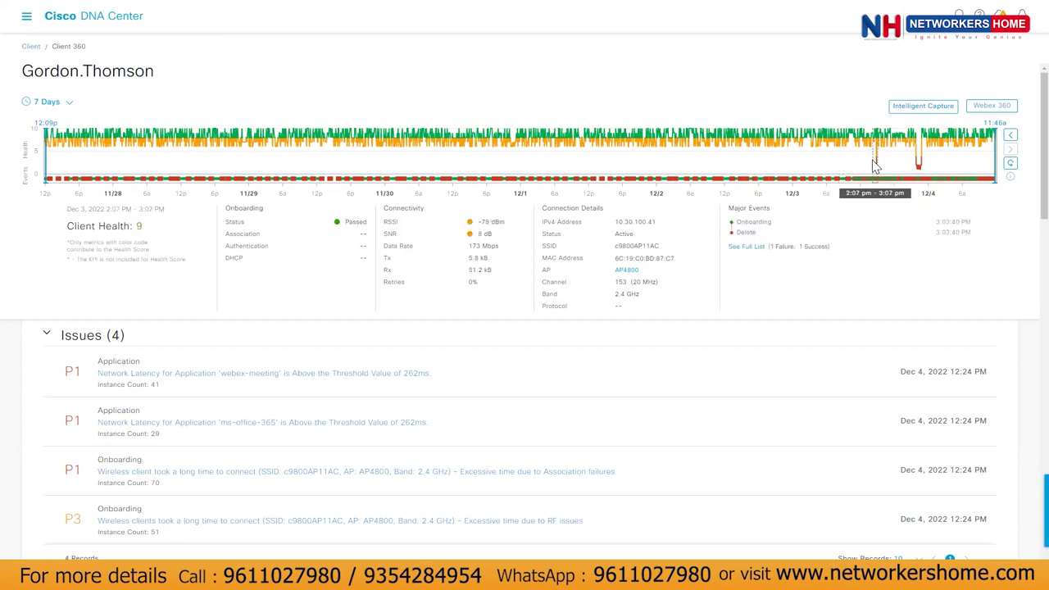
click(872, 164)
click(874, 163)
click(875, 165)
click(880, 168)
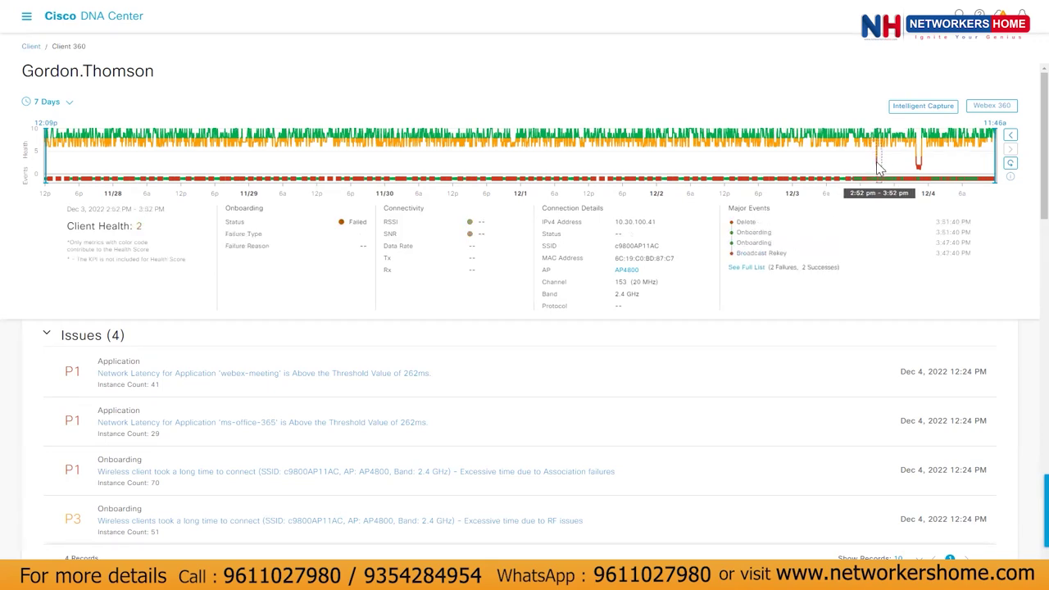
click(947, 168)
click(724, 267)
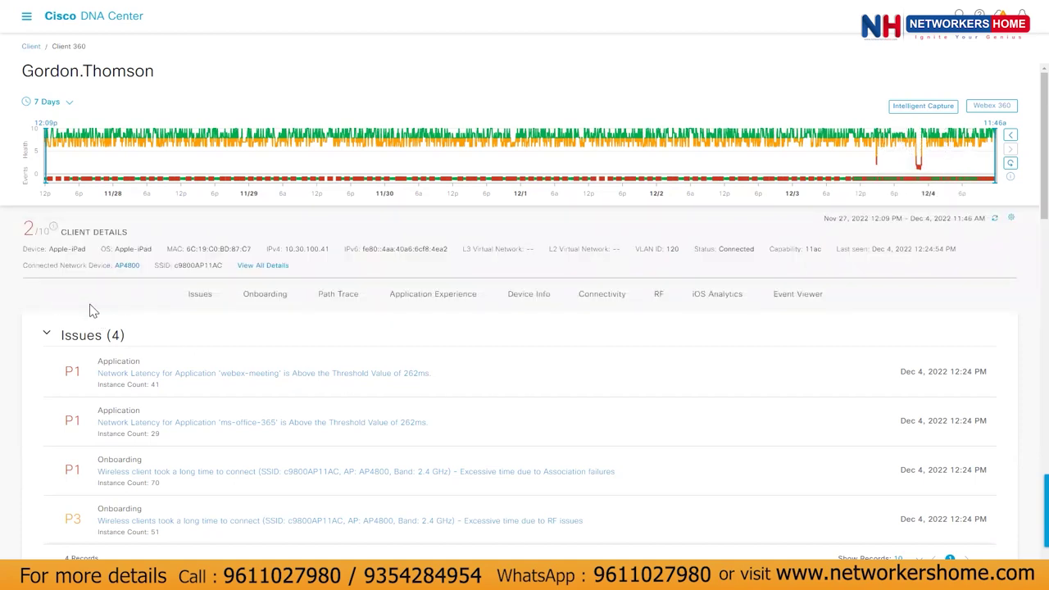
- Examine the client's application and onboarding issues and their priorities in the Issues list
scroll(93, 311, down, 2)
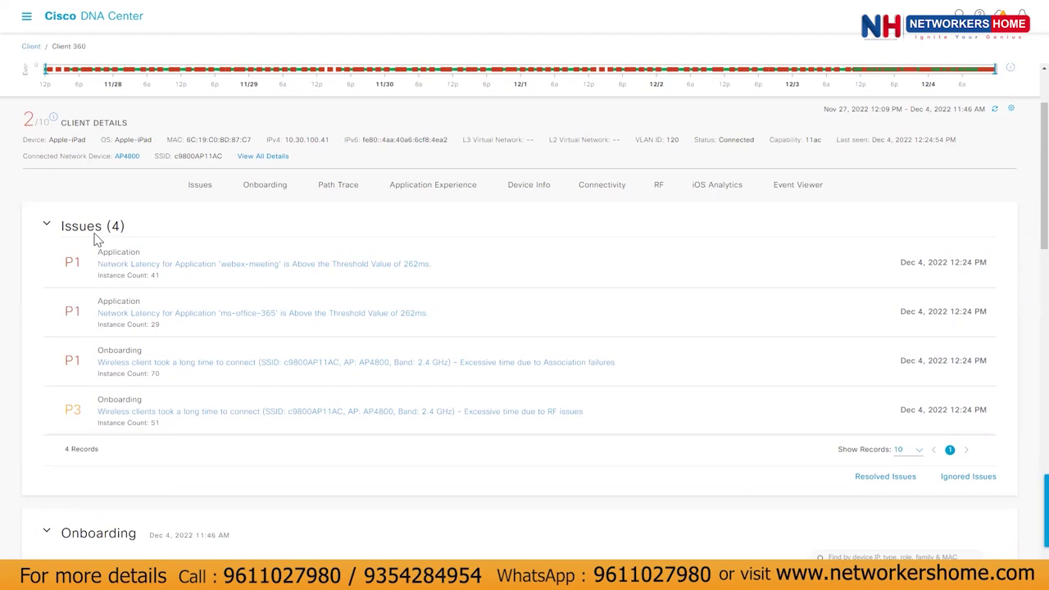
scroll(111, 261, up, 2)
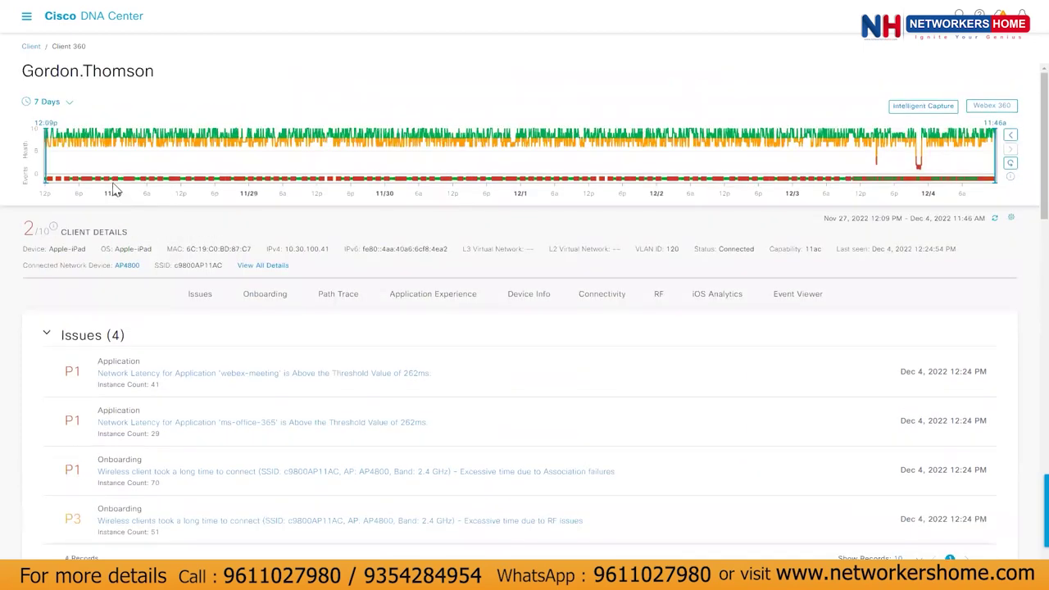
click(112, 117)
scroll(131, 396, down, 2)
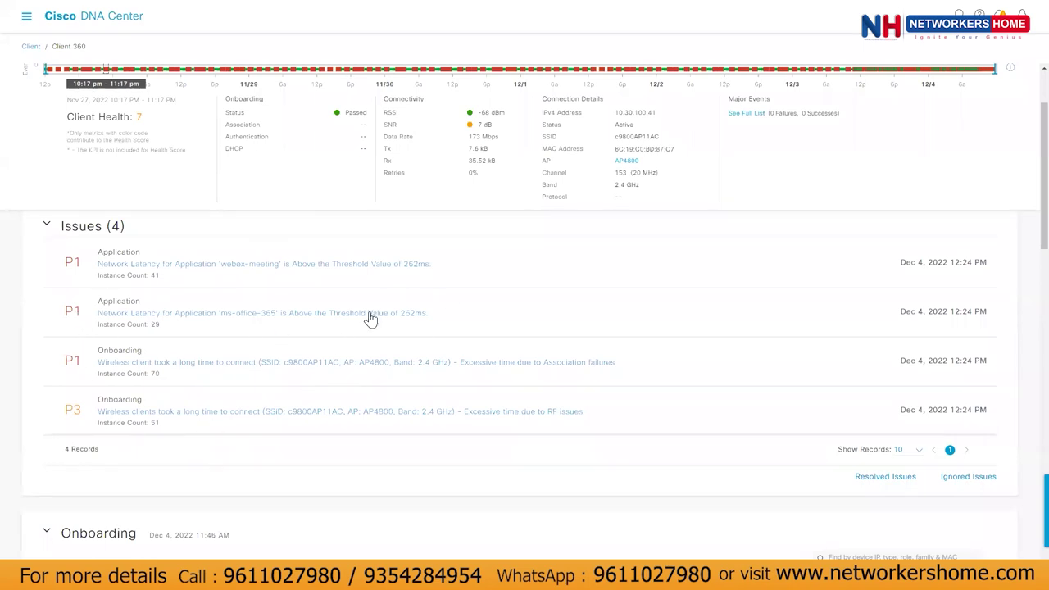
scroll(298, 494, down, 1)
scroll(298, 494, down, 1)
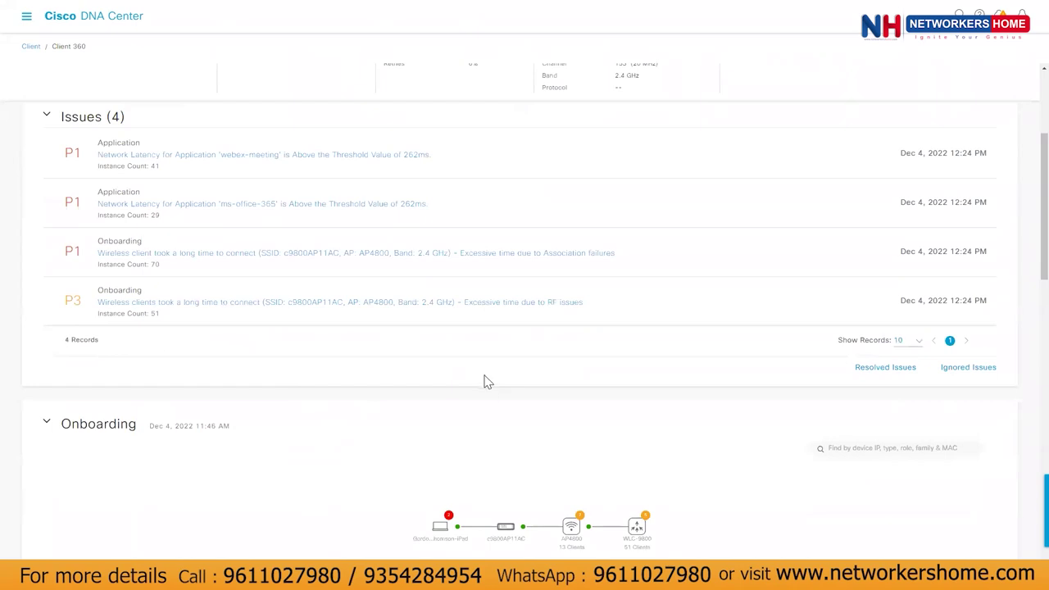
- Examine the Onboarding topology from the client through its SSID and AP4800 to the WLC-9800 controller
scroll(263, 451, down, 3)
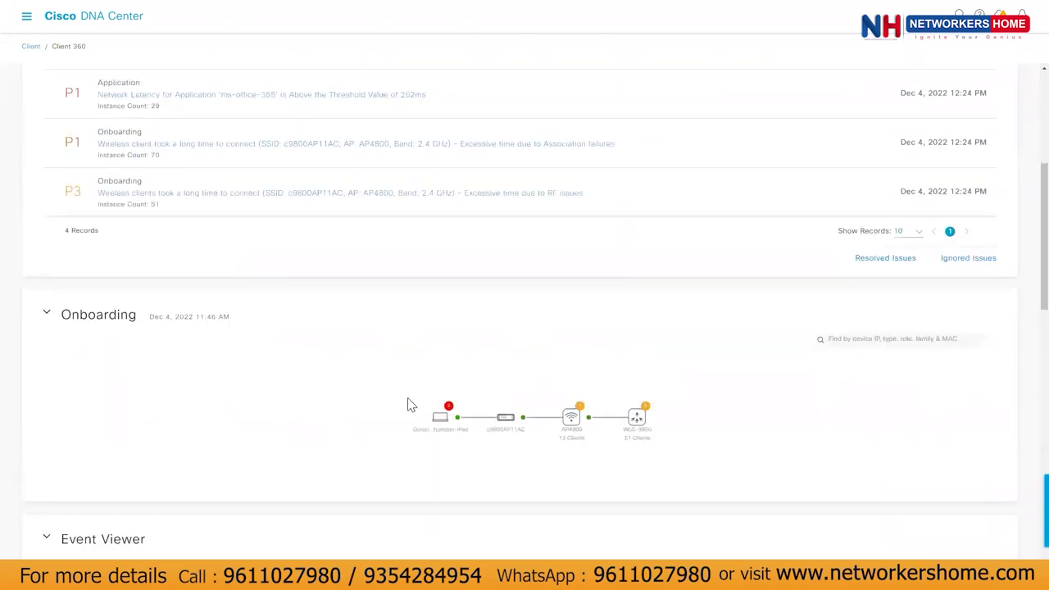
scroll(324, 411, down, 1)
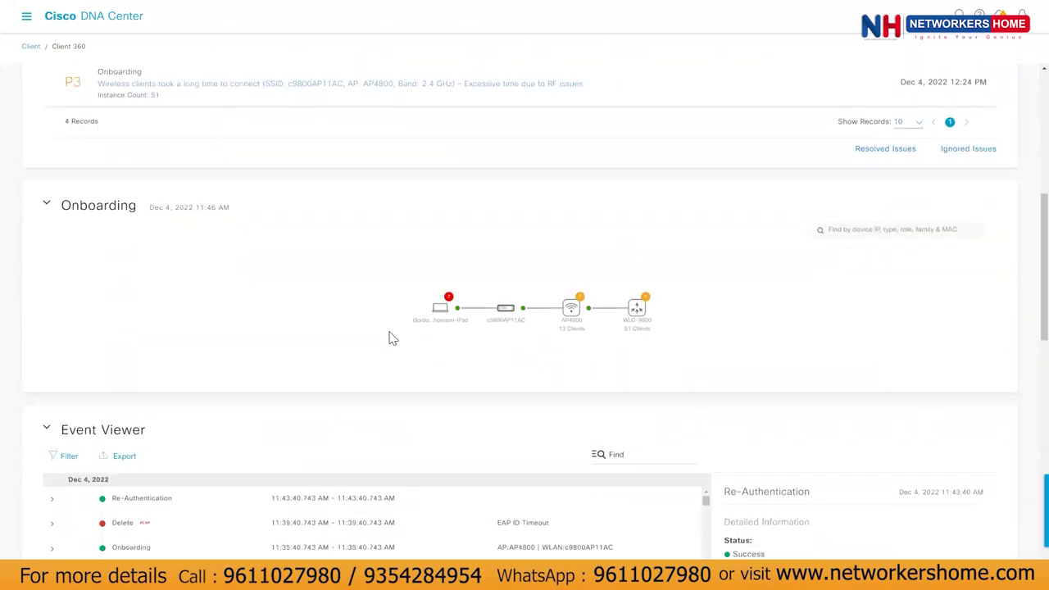
mouse_move(451, 304)
mouse_move(638, 322)
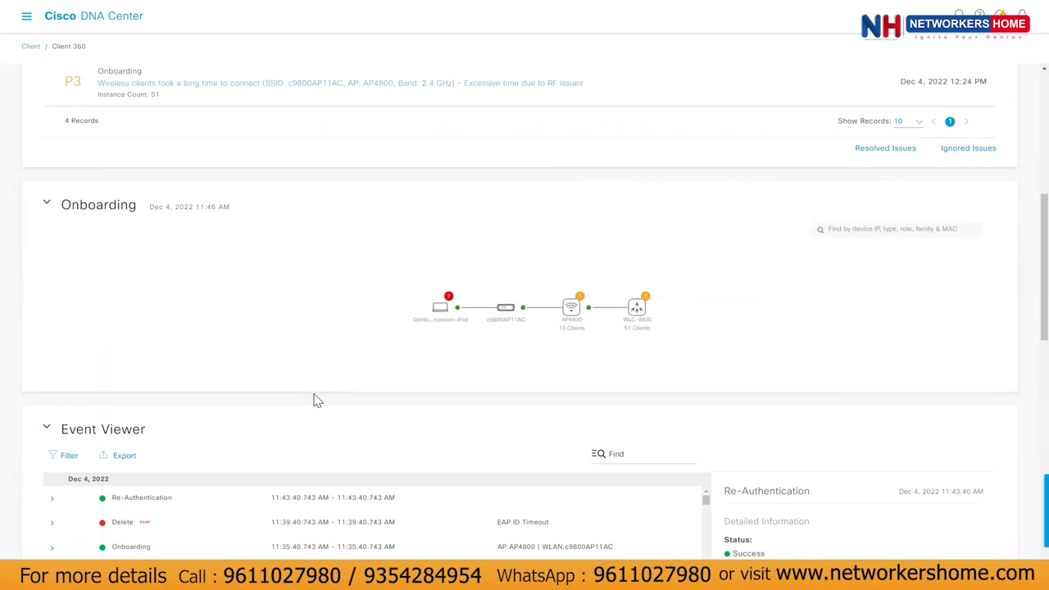
- Inspect the Event Viewer details of the 11:39:40 AM Delete failure and the 11:35:40 AM Onboarding event, including its AP and WLAN
scroll(316, 399, down, 2)
scroll(316, 399, down, 1)
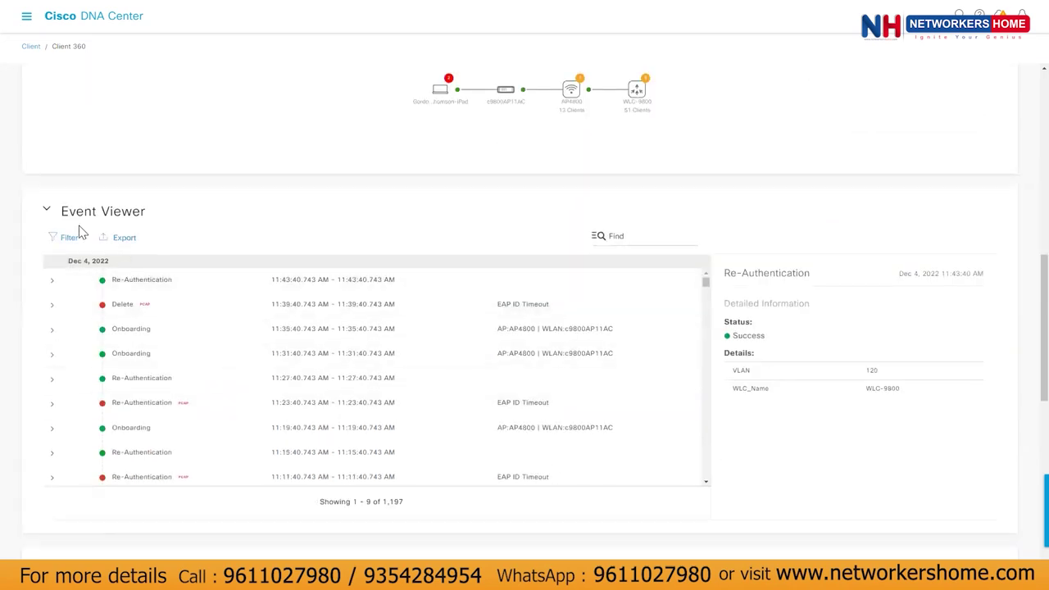
drag(62, 214, 148, 213)
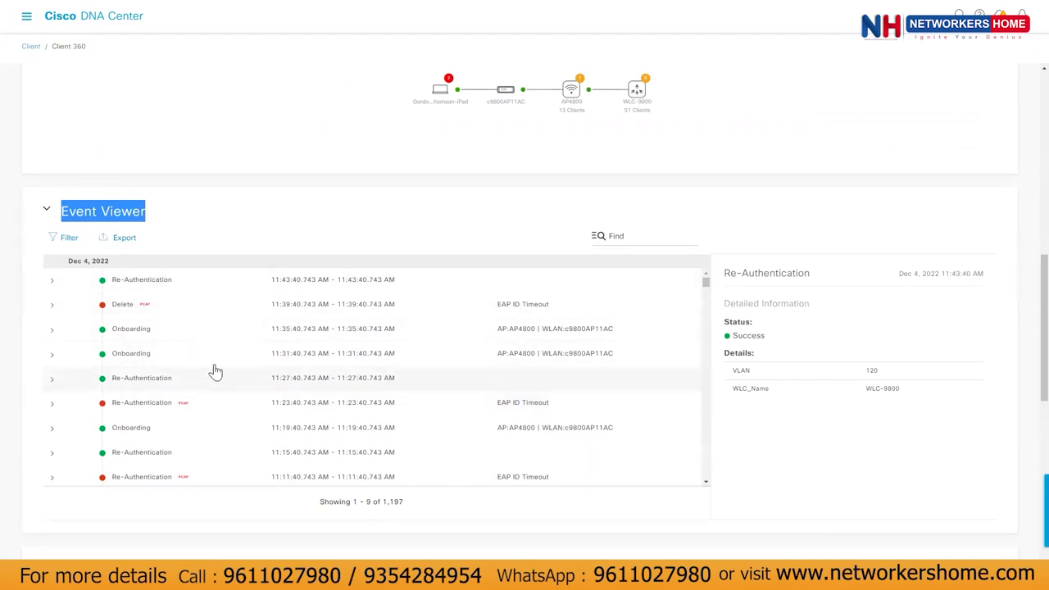
click(116, 315)
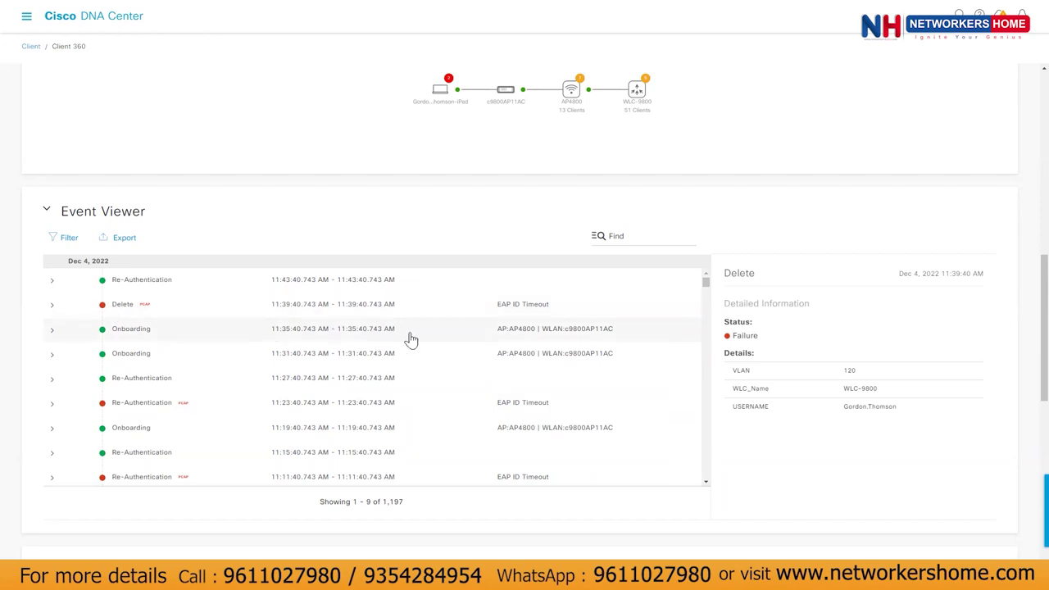
drag(498, 311, 550, 311)
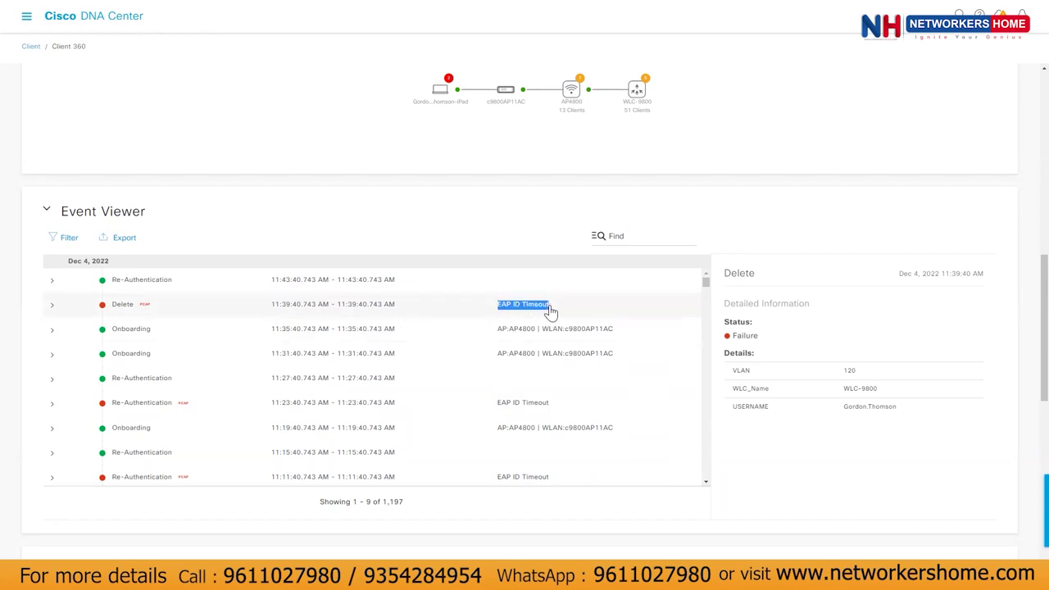
click(138, 331)
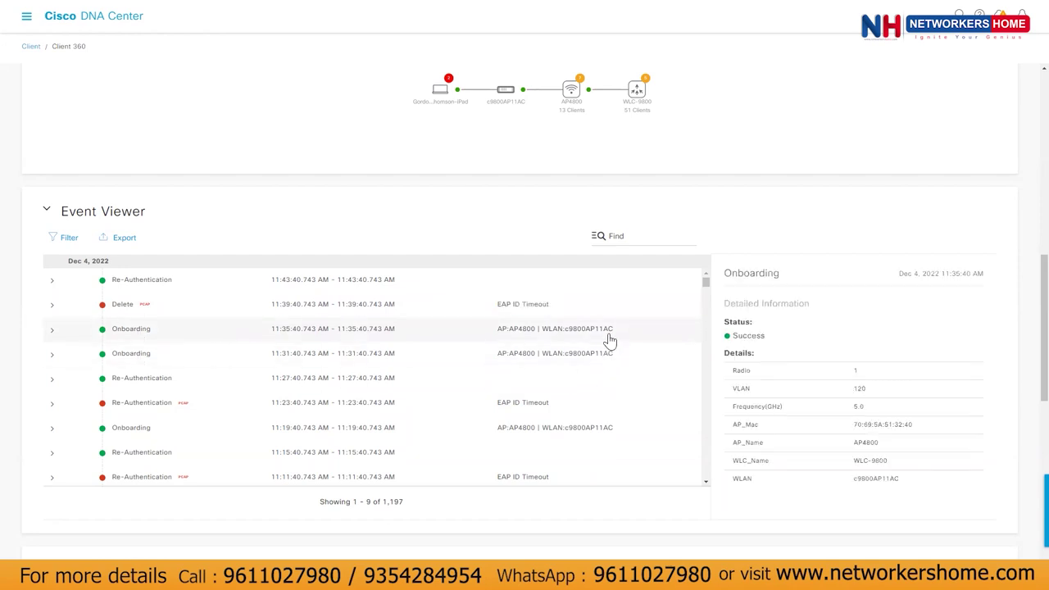
scroll(860, 422, down, 1)
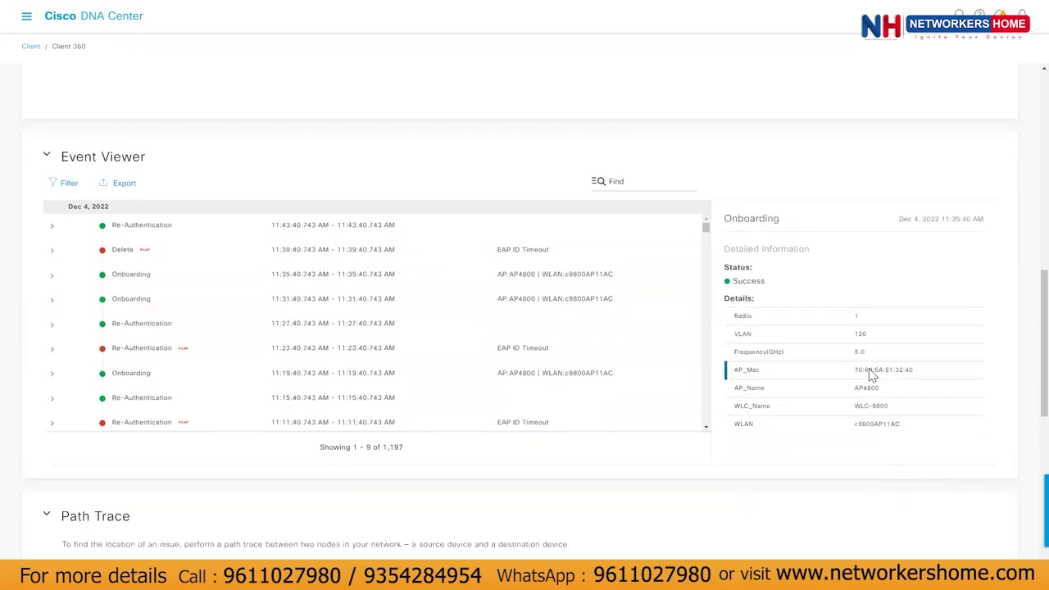
drag(910, 424, 836, 424)
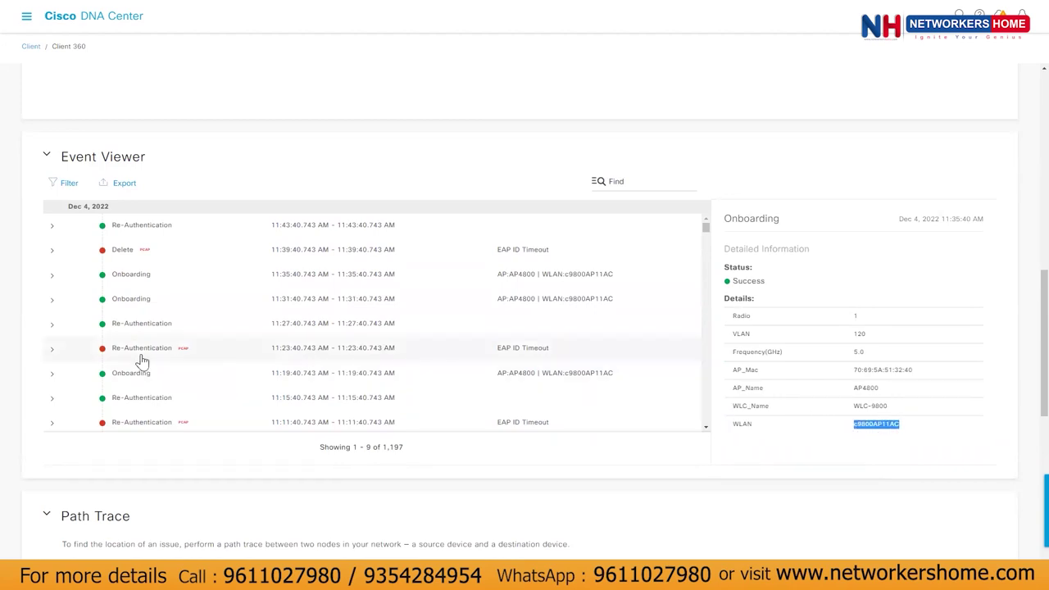
- Inspect the details of the failed Delete and Re-Authentication events and the 9:43:40 AM Broadcast Rekey failure in the Event Viewer
scroll(129, 266, up, 1)
click(113, 308)
click(133, 402)
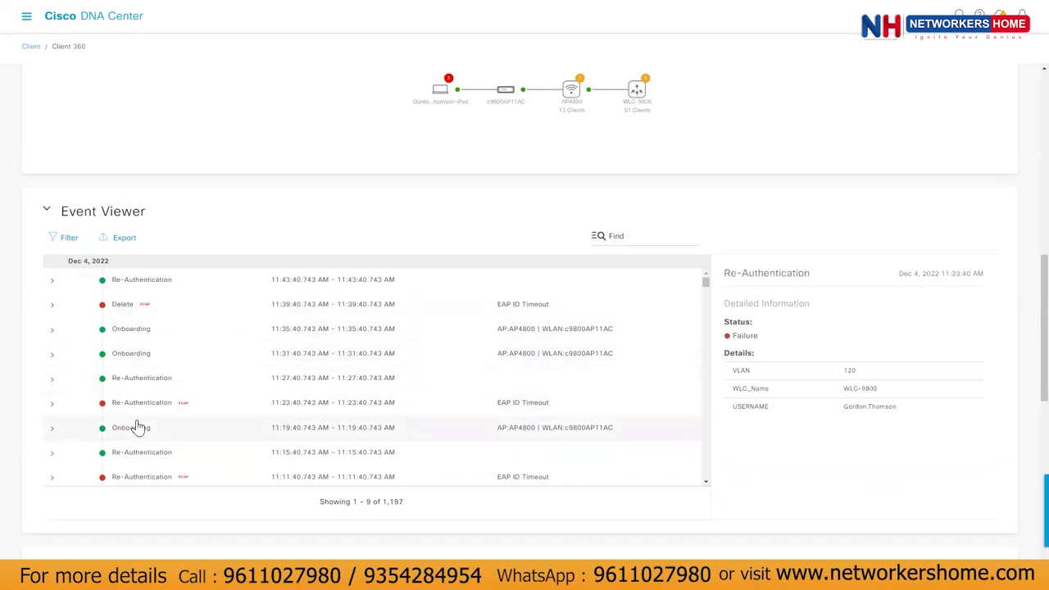
scroll(140, 410, down, 3)
scroll(131, 379, down, 8)
scroll(139, 382, down, 8)
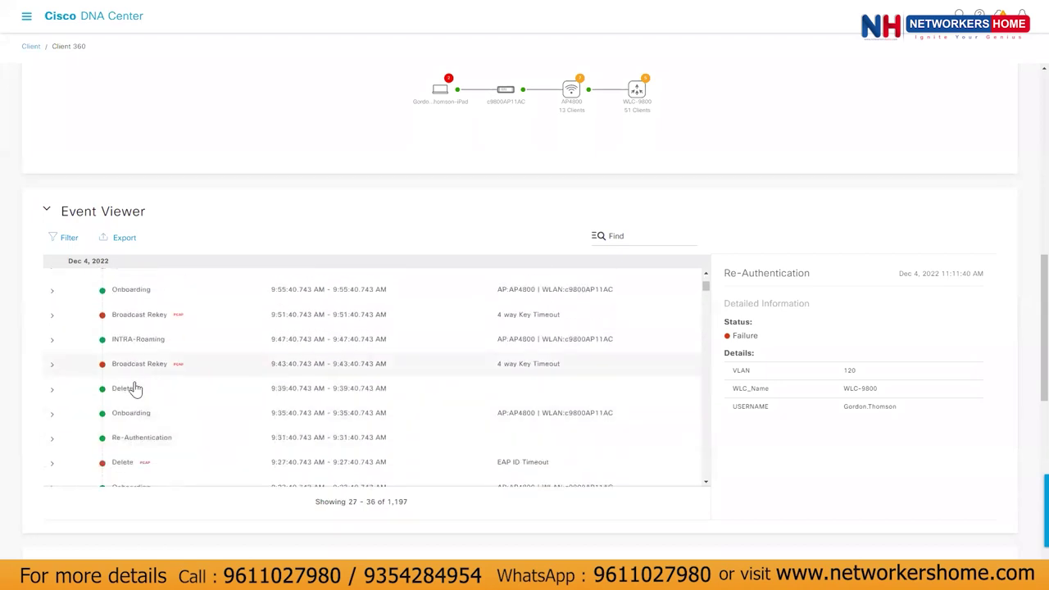
click(151, 365)
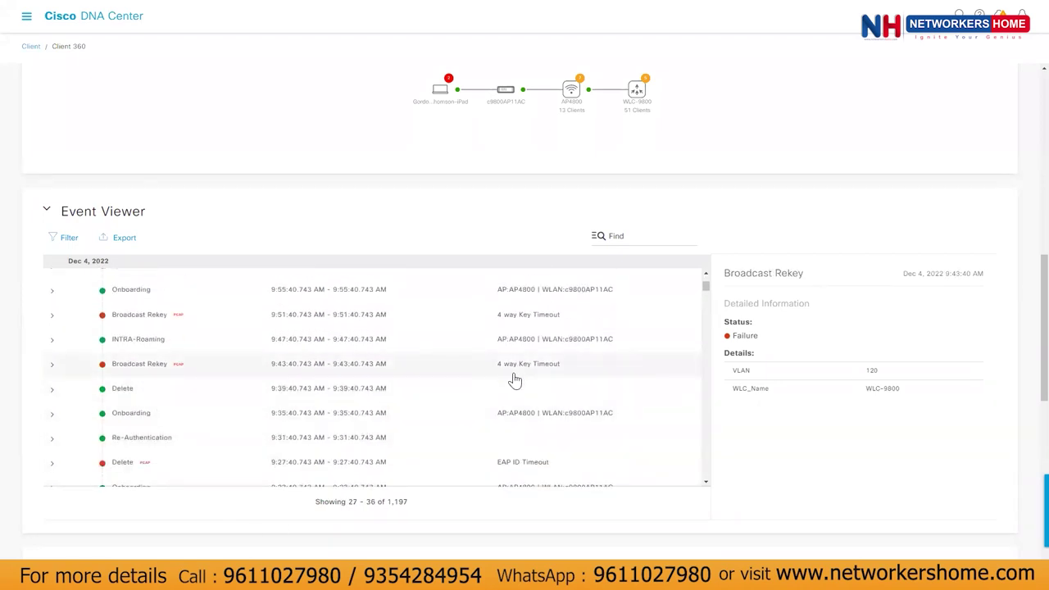
- Read the Path Trace description and open the setup for a new path trace, waiting for the unresponsive page
scroll(515, 380, down, 10)
scroll(1023, 353, down, 2)
scroll(527, 407, down, 2)
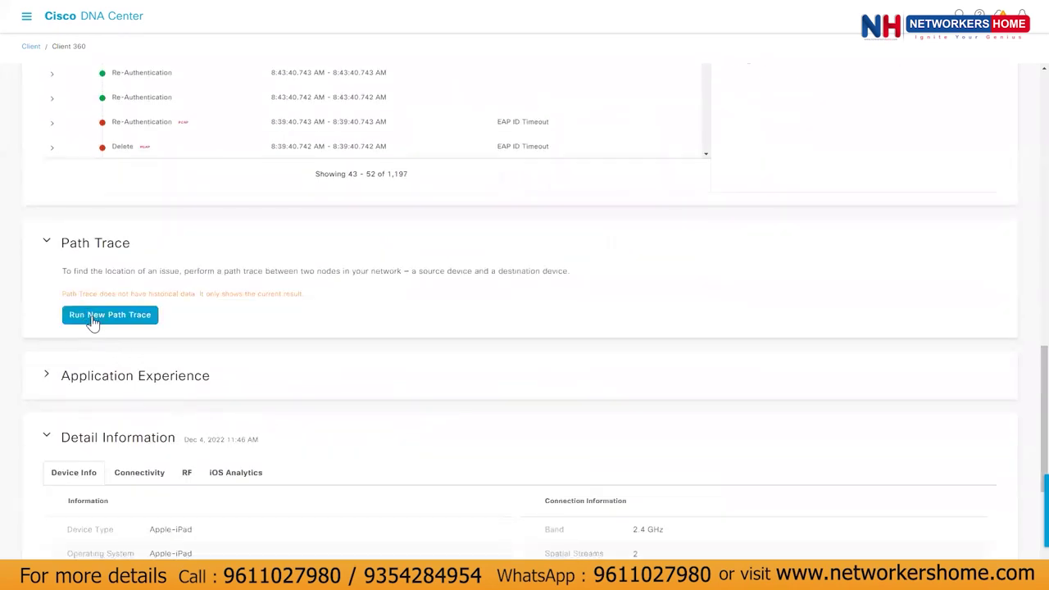
mouse_move(71, 277)
mouse_down()
mouse_move(552, 286)
mouse_move(571, 277)
mouse_up()
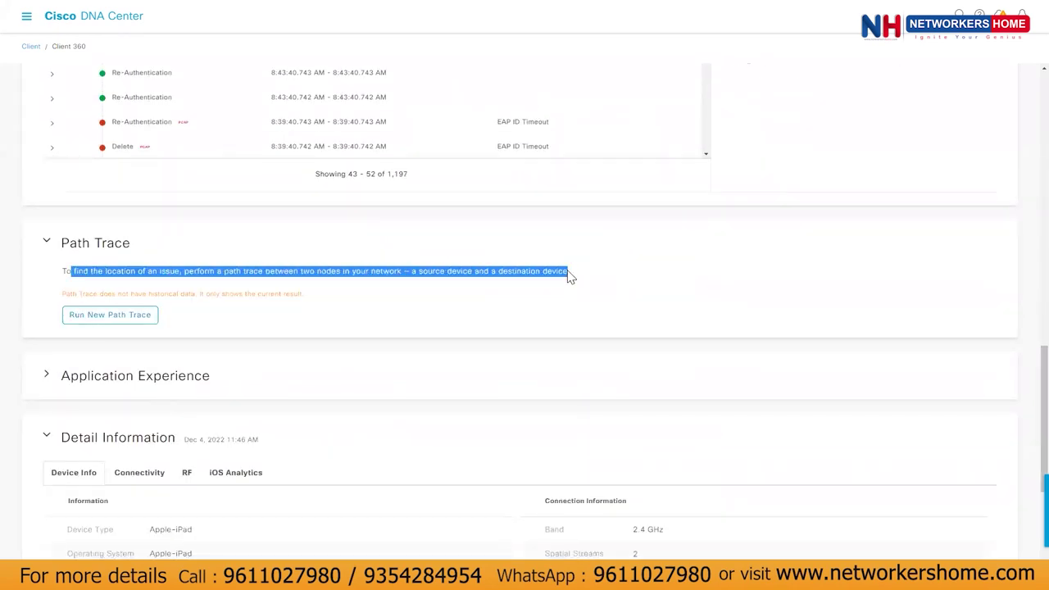
click(96, 317)
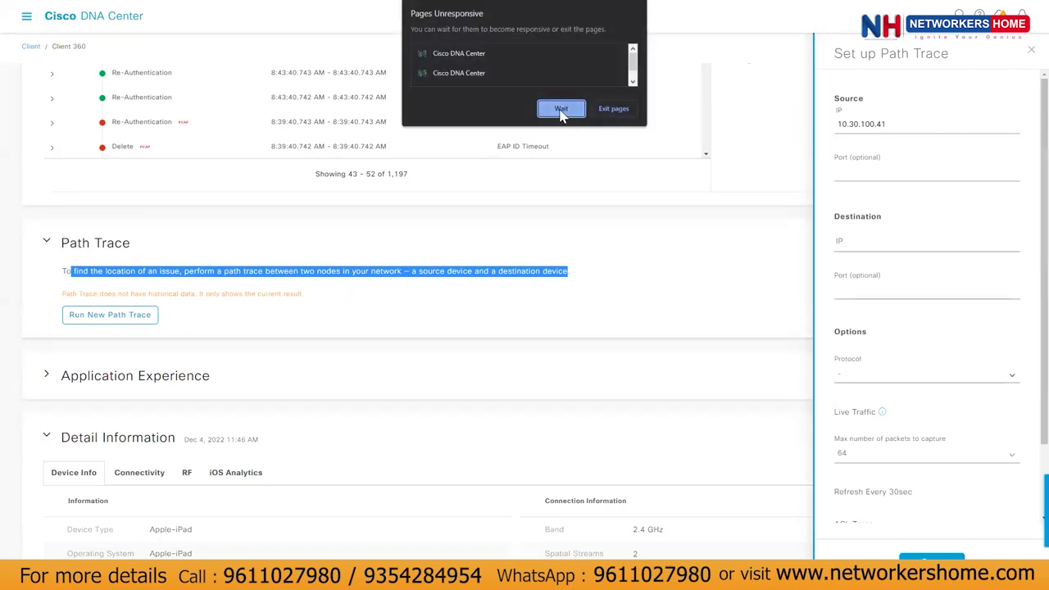
click(562, 112)
click(1027, 72)
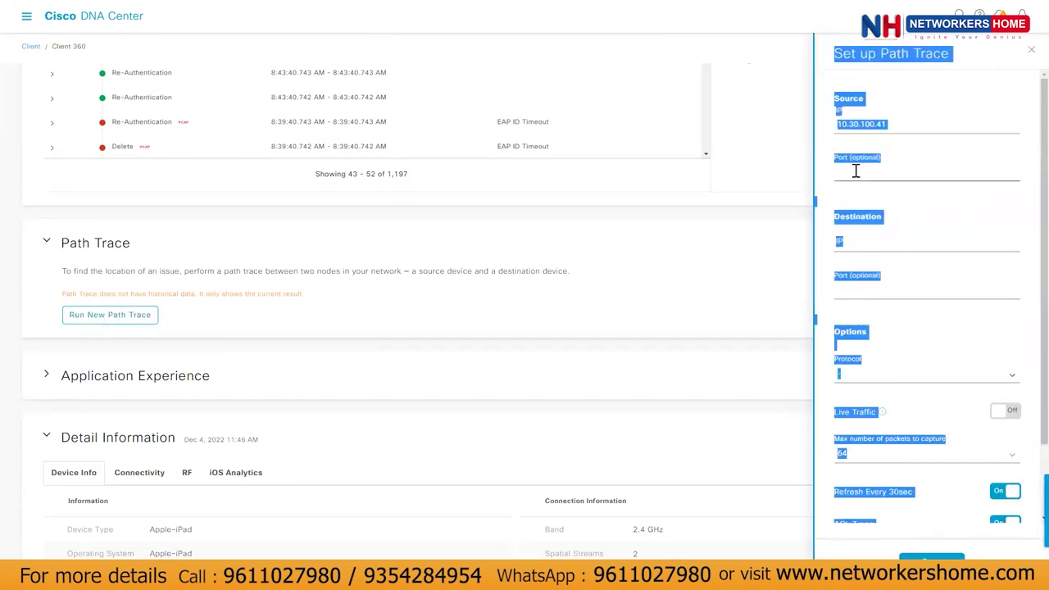
- Review the source device list, protocol choices and remaining path trace options, and close the setup without starting a trace
scroll(887, 252, down, 6)
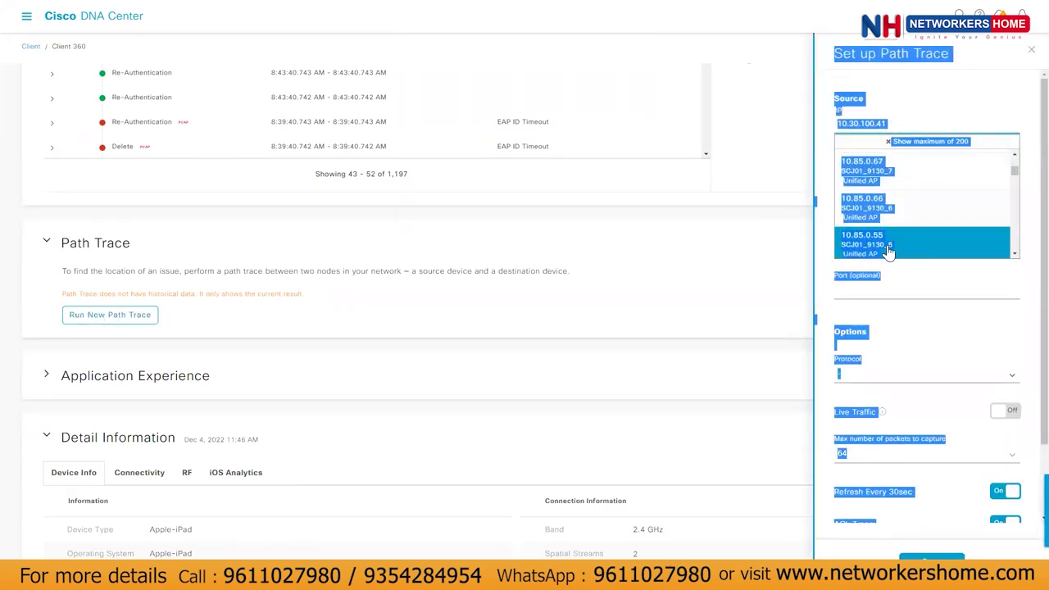
scroll(881, 237, down, 8)
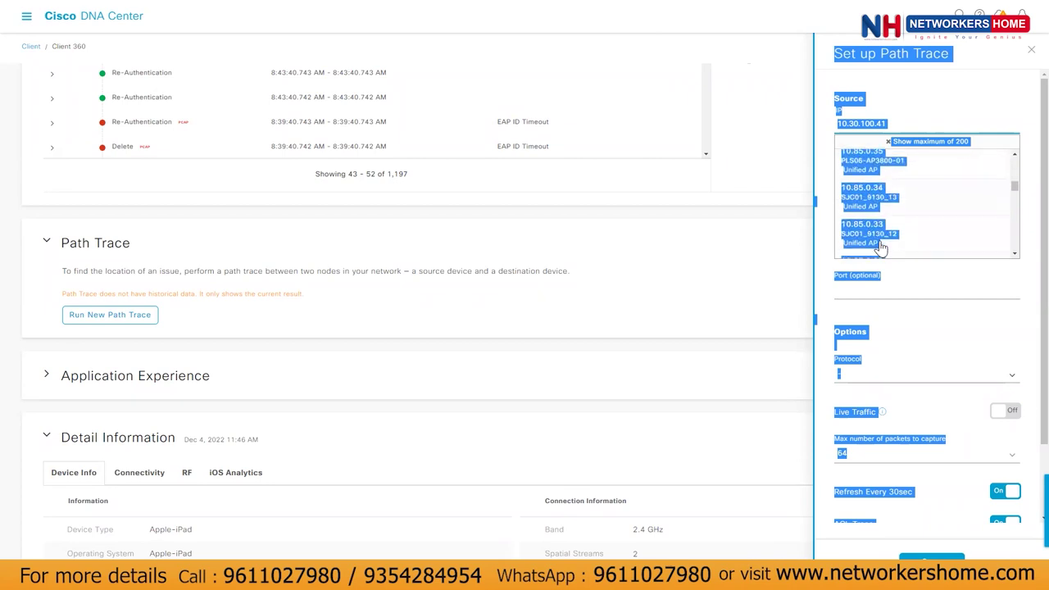
click(901, 279)
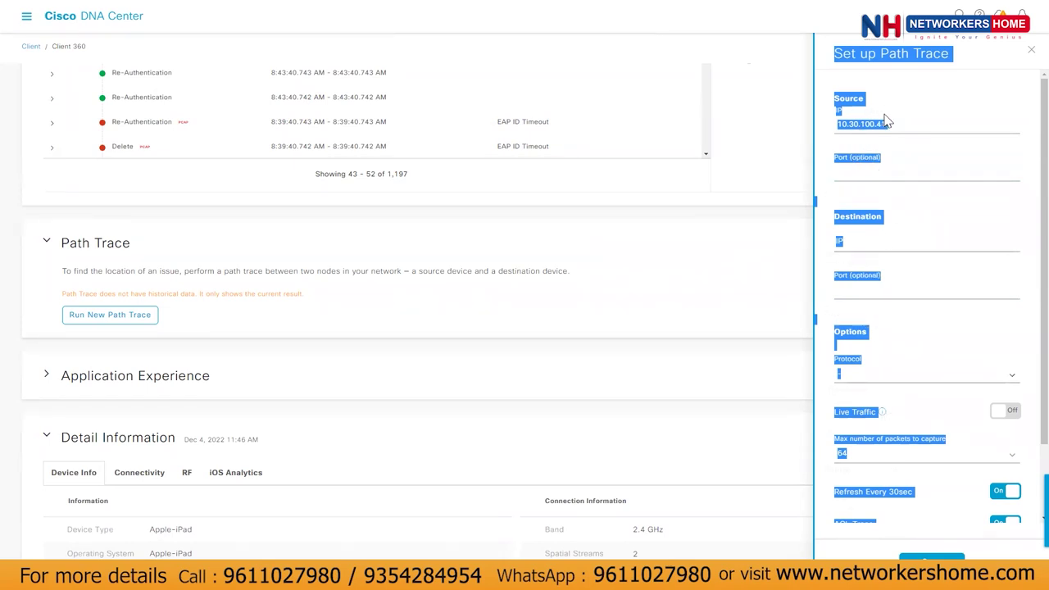
click(866, 378)
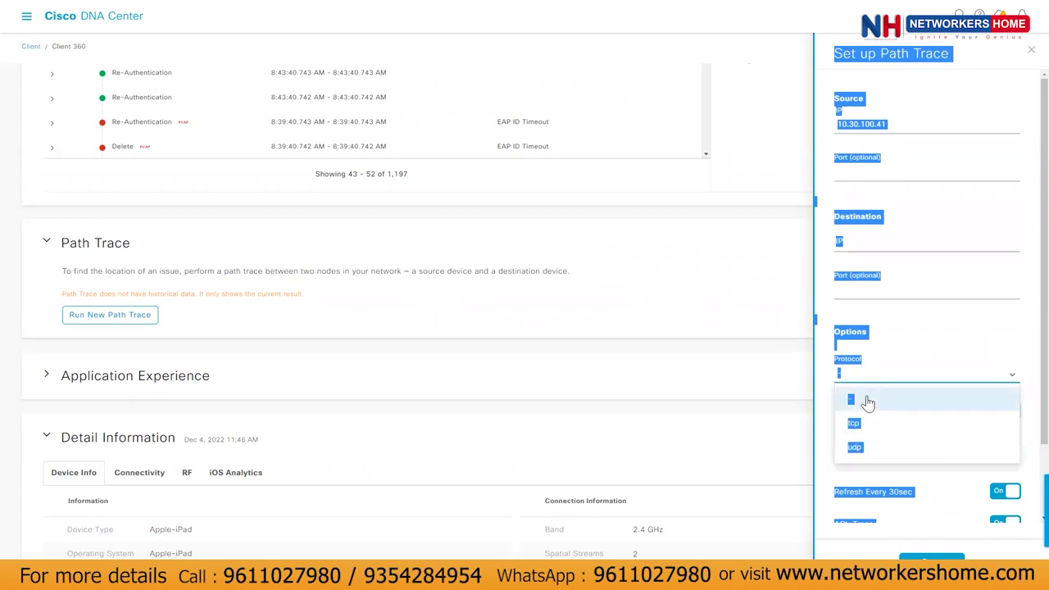
click(926, 344)
scroll(930, 344, down, 2)
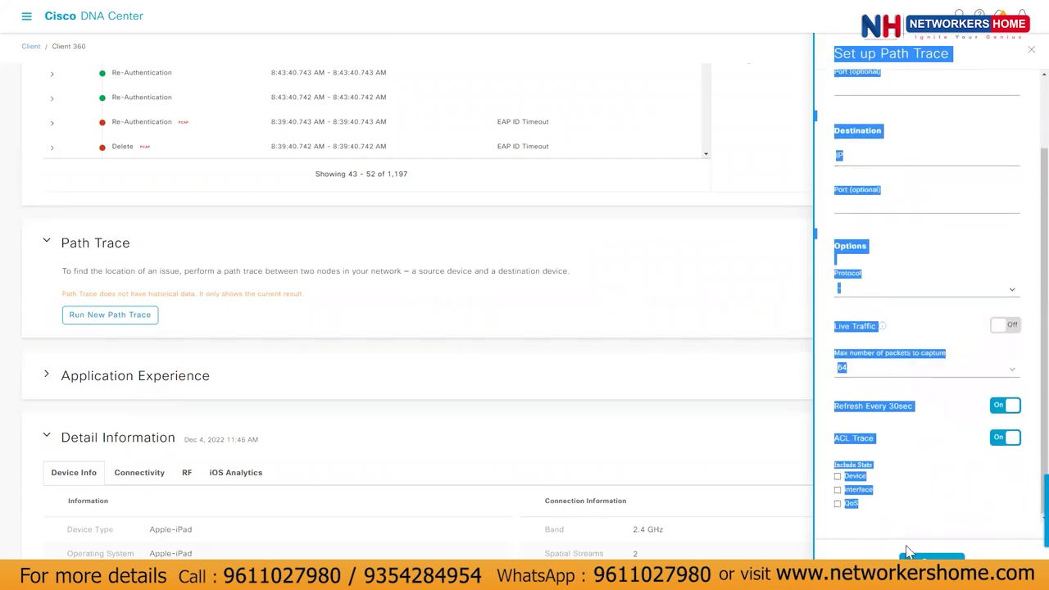
click(1030, 52)
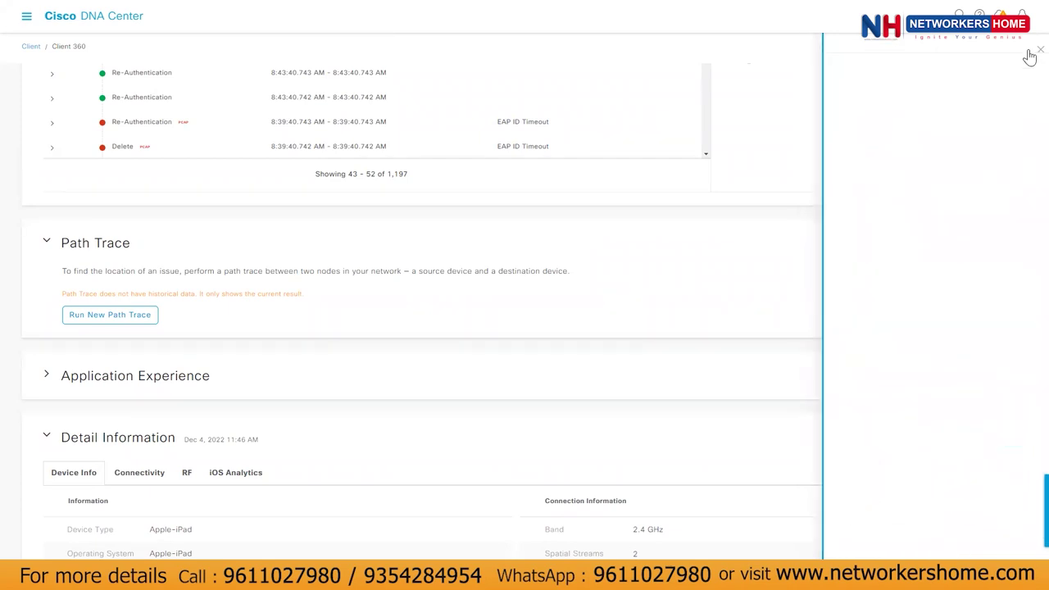
- Examine the client's device information, including its user name, IPv4 address, VLAN ID and connection band
scroll(270, 377, down, 3)
scroll(278, 385, down, 3)
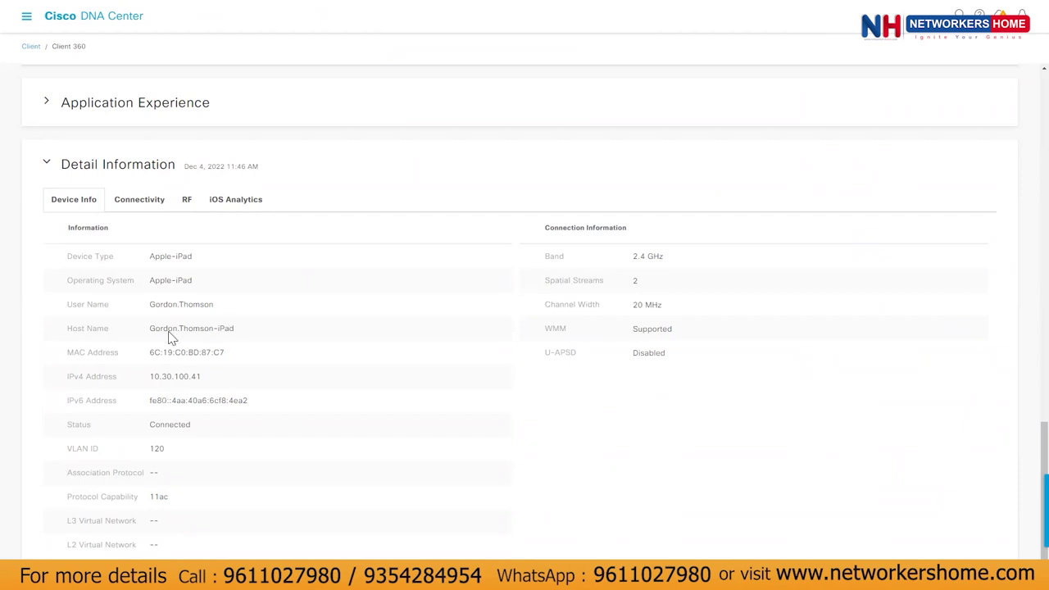
drag(212, 310, 130, 308)
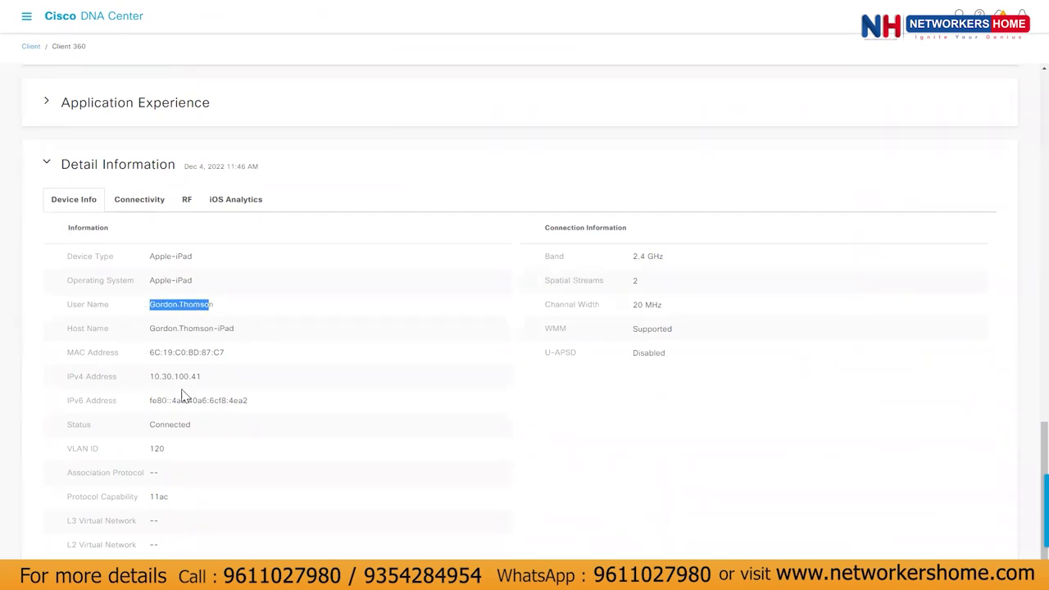
drag(162, 377, 211, 379)
drag(147, 451, 182, 457)
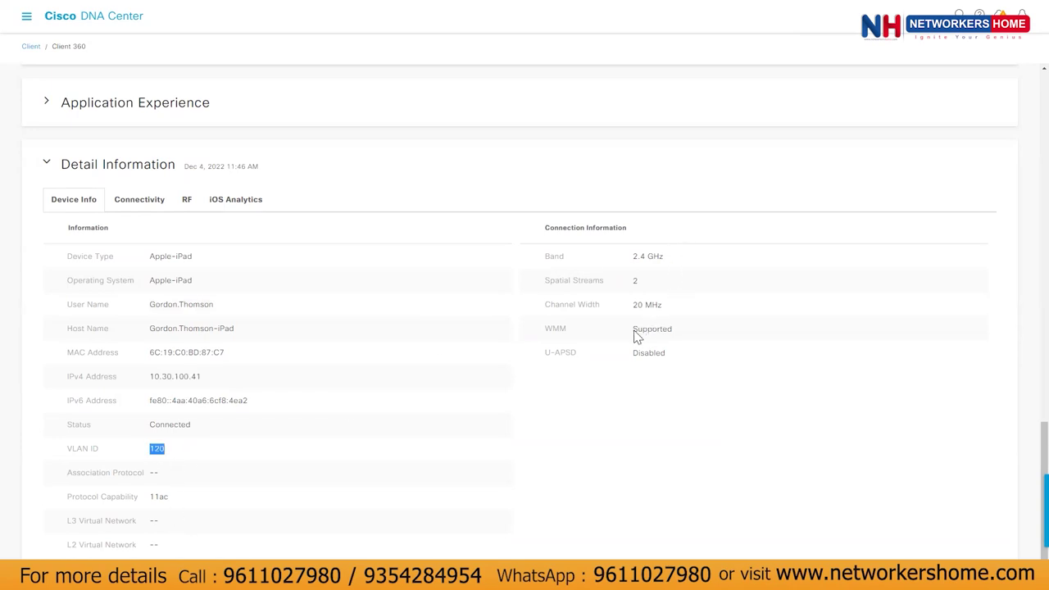
drag(658, 257, 613, 265)
- Examine the client's RF charts and its Connectivity charts for Tx, Rx, data rate, retries and DNS requests and responses
click(185, 206)
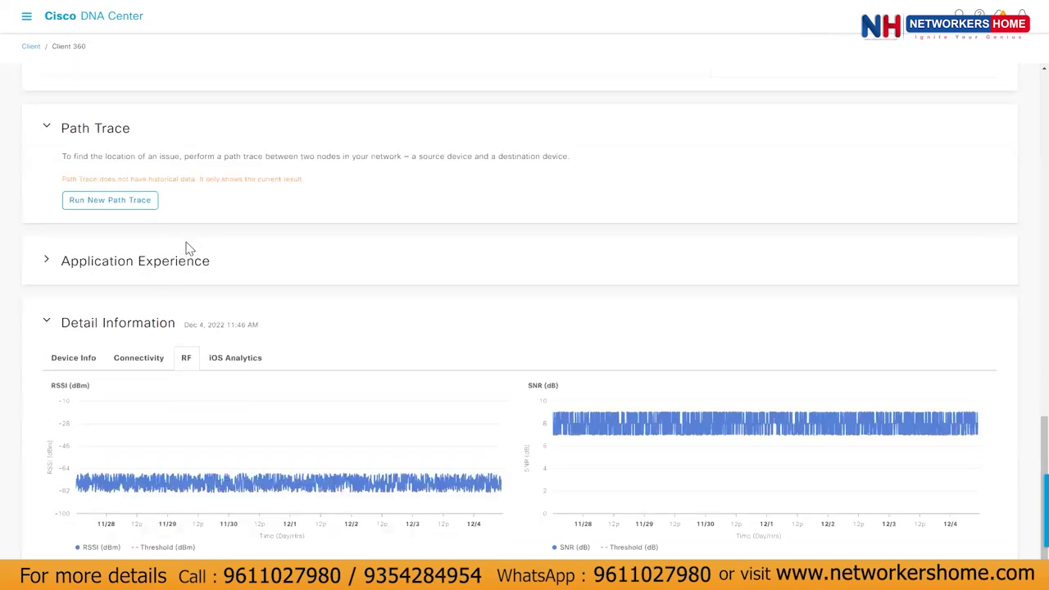
mouse_move(391, 459)
mouse_move(206, 464)
scroll(207, 465, down, 2)
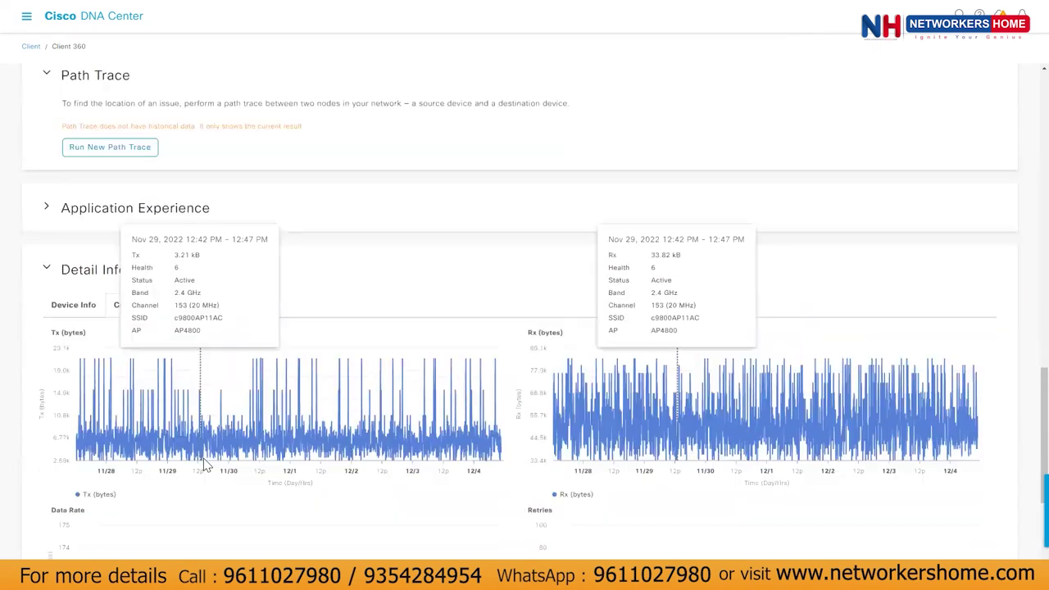
scroll(207, 465, down, 3)
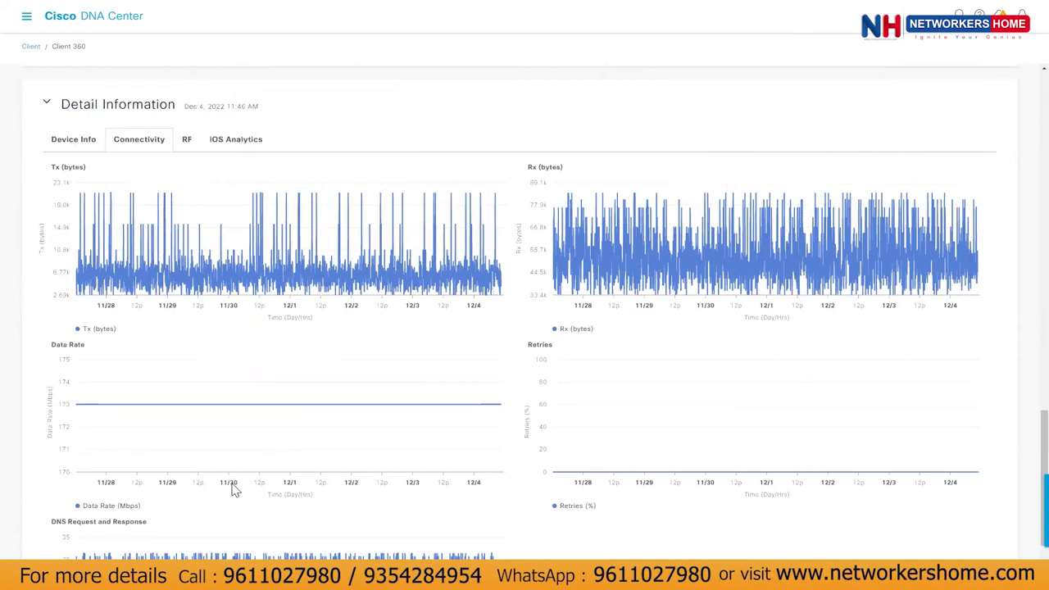
scroll(234, 489, down, 3)
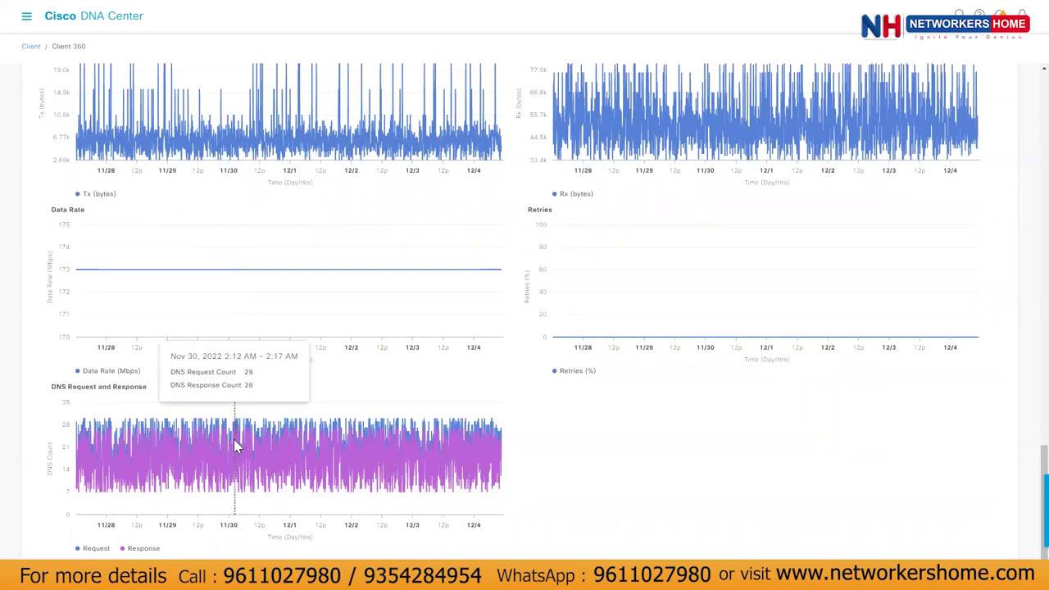
scroll(234, 442, up, 6)
scroll(221, 385, down, 5)
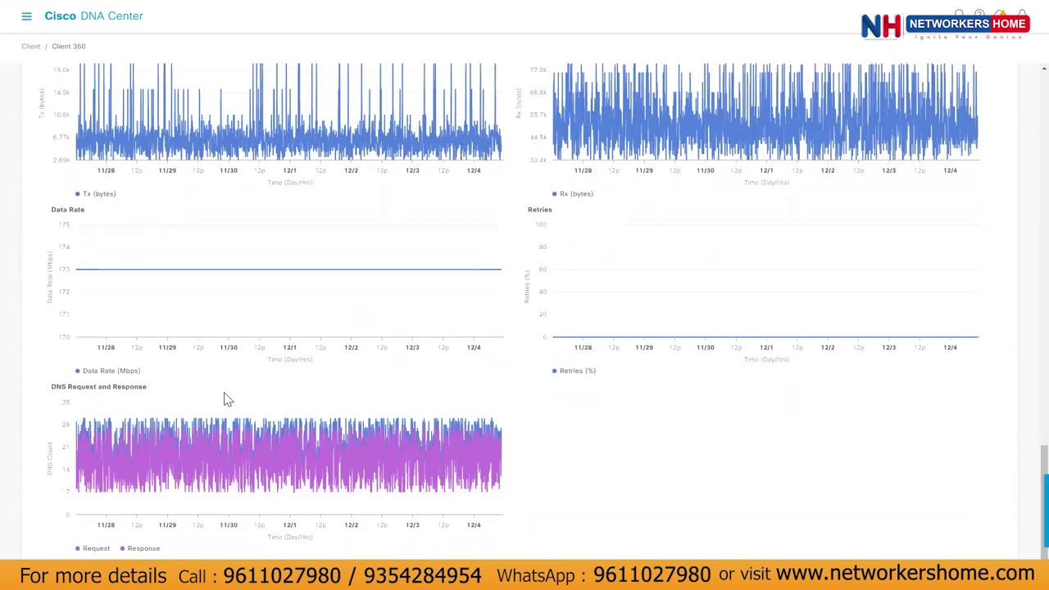
- Open the 'webex-meeting' network latency issue, dismiss its error notifications and close the issue details
scroll(221, 393, up, 10)
scroll(246, 308, up, 8)
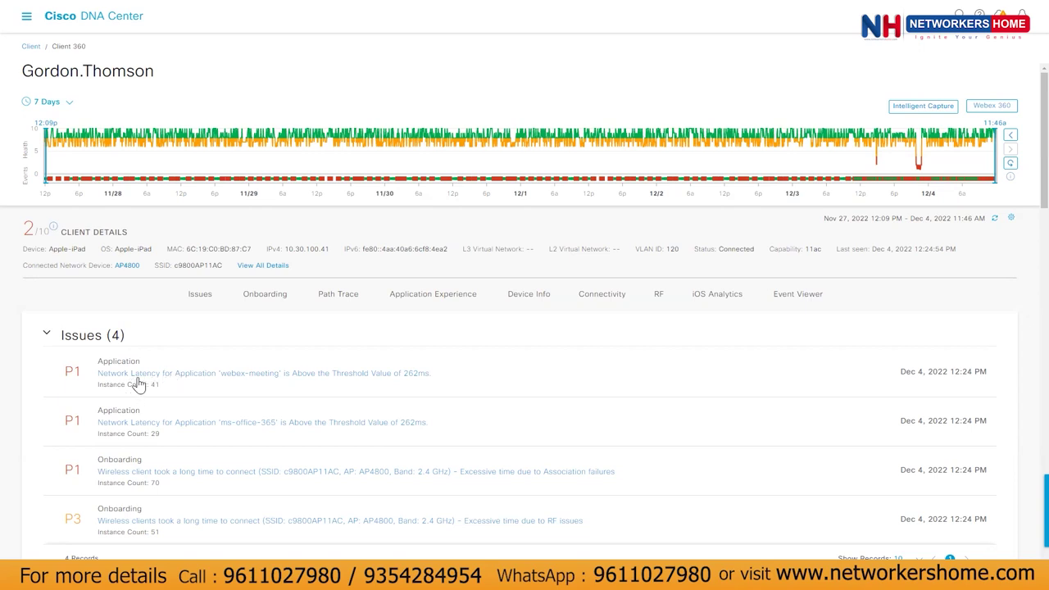
click(175, 375)
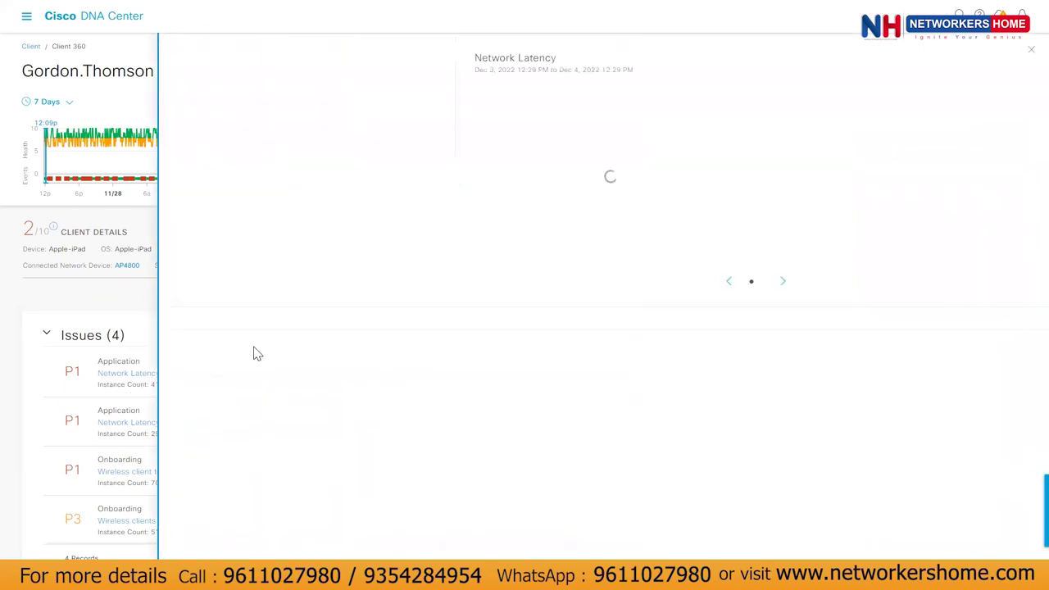
click(1018, 158)
click(1018, 231)
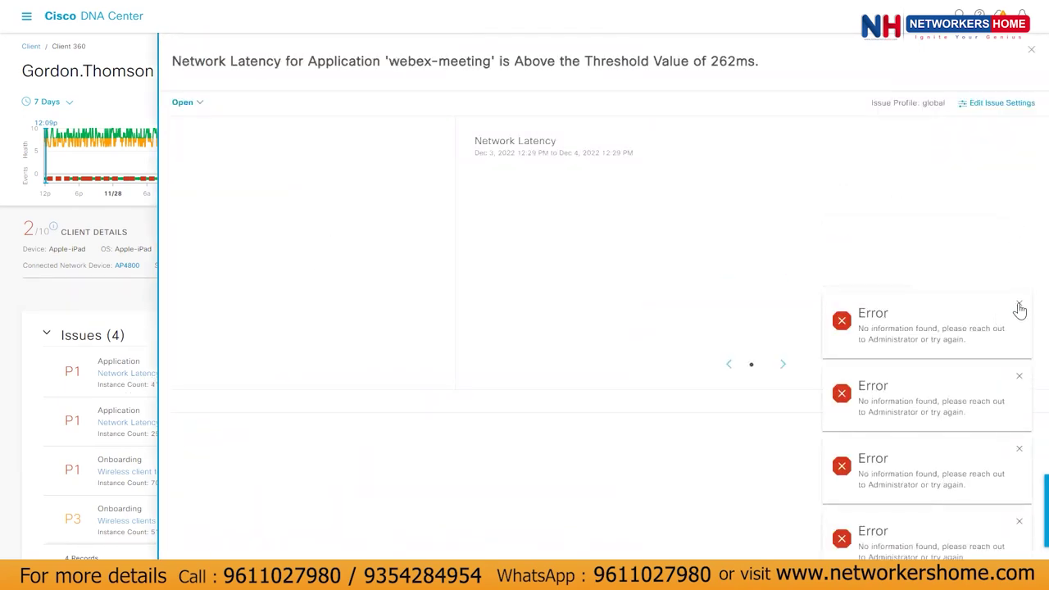
click(1018, 303)
click(1018, 376)
click(1019, 449)
click(1018, 521)
click(1030, 49)
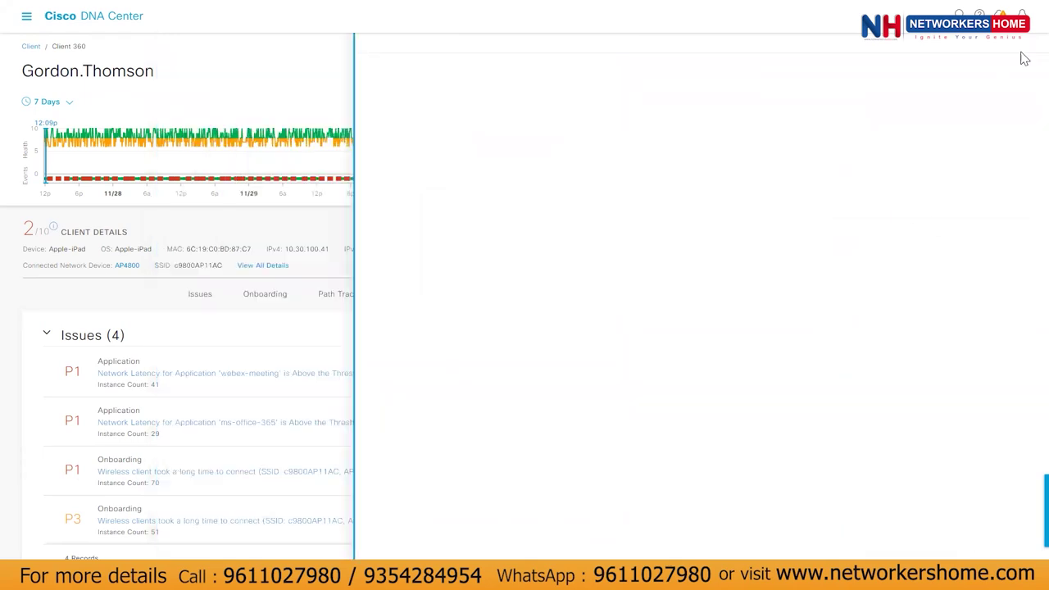
- Open the 'ms-office-365' network latency issue, dismiss an error notification and close the issue details
click(220, 425)
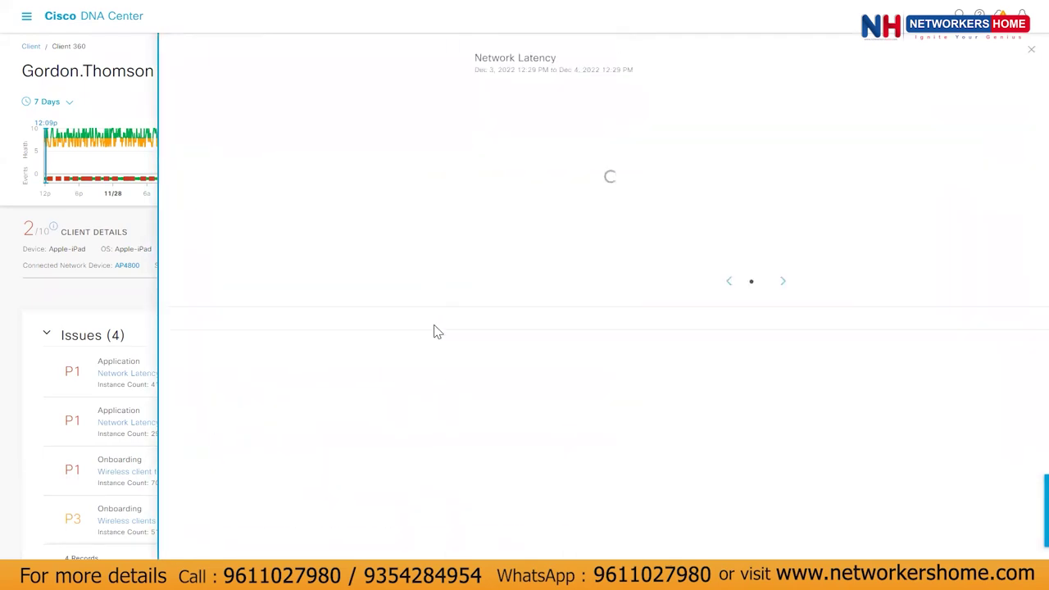
click(1019, 158)
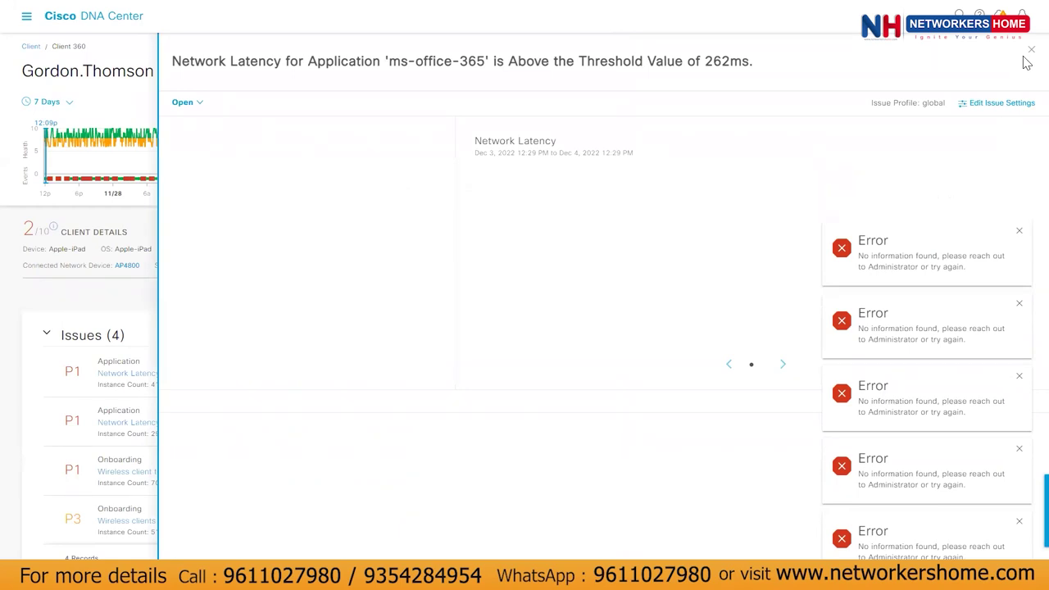
click(1030, 54)
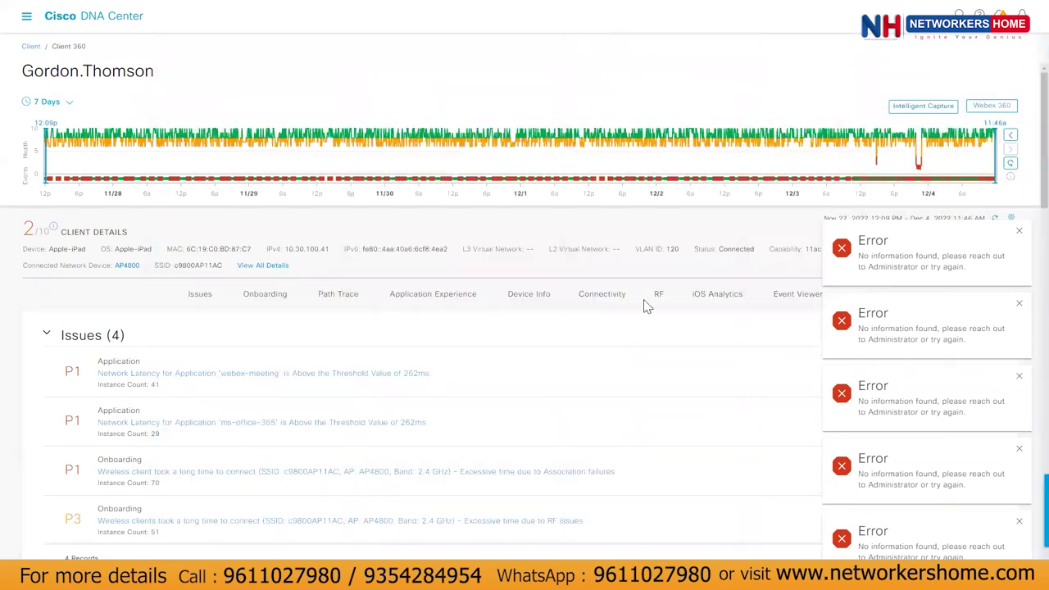
- Open the P1 onboarding issue about the wireless client's long connection time from association failures and dismiss the error notifications
click(141, 474)
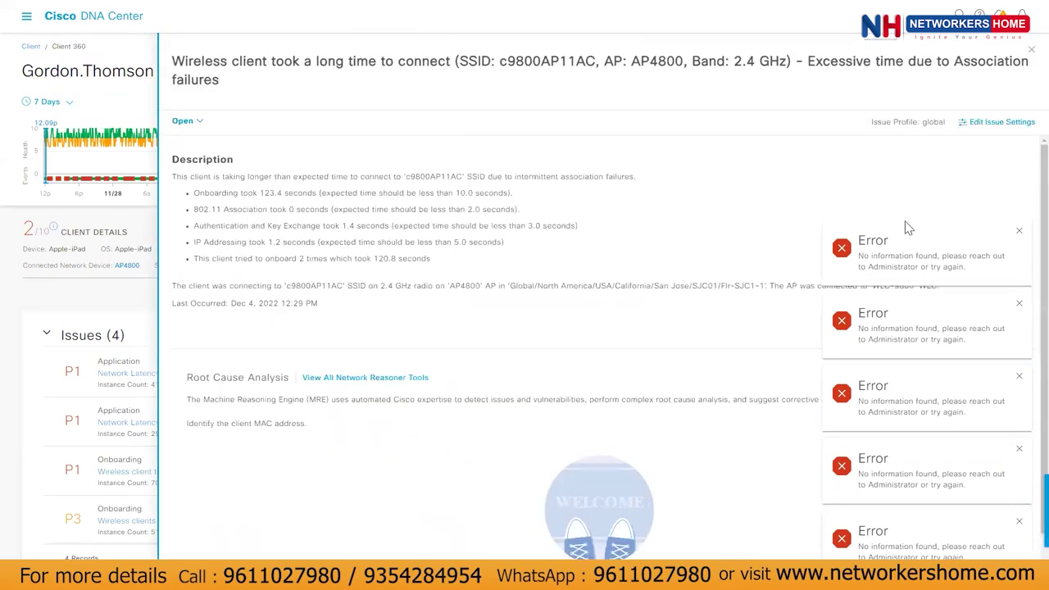
click(1019, 230)
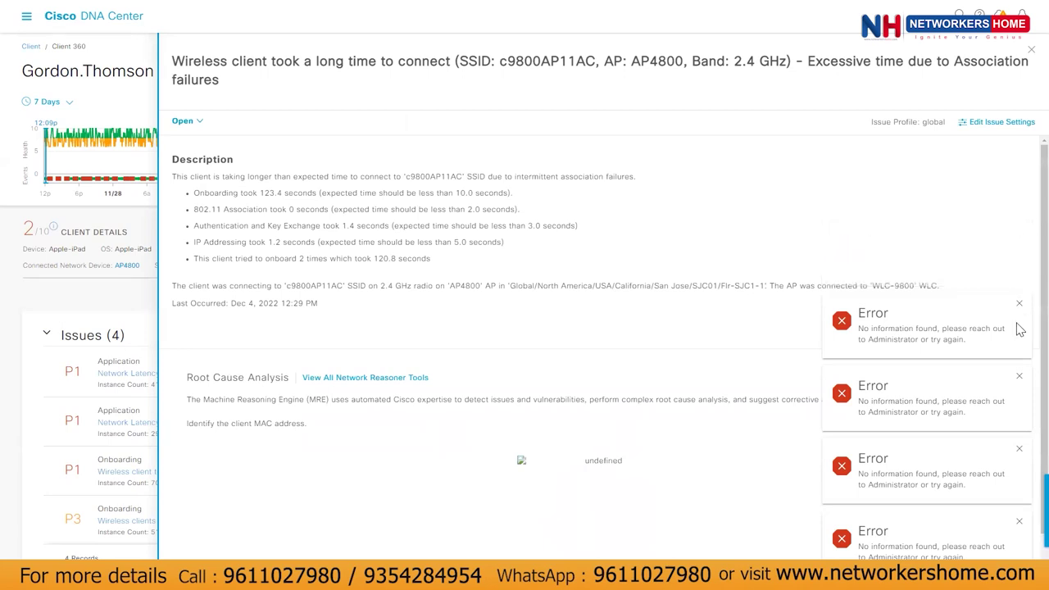
click(1019, 303)
click(1018, 375)
click(1017, 451)
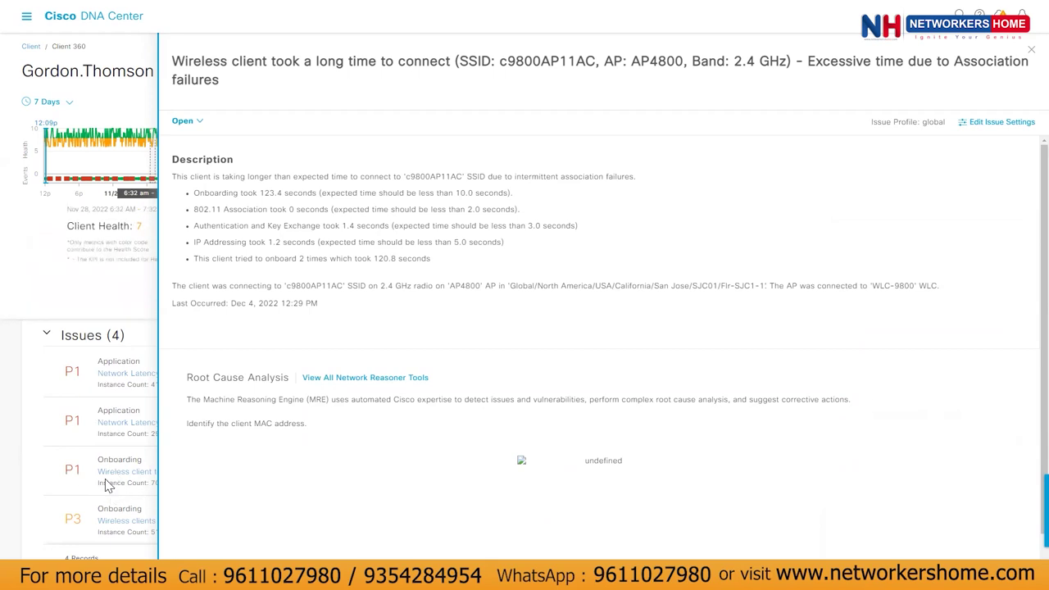
- Examine the issue title, highlighting the access point name AP4800 and the cause 'Excessive time due to Association failures'
drag(281, 72, 613, 66)
click(638, 67)
double_click(638, 67)
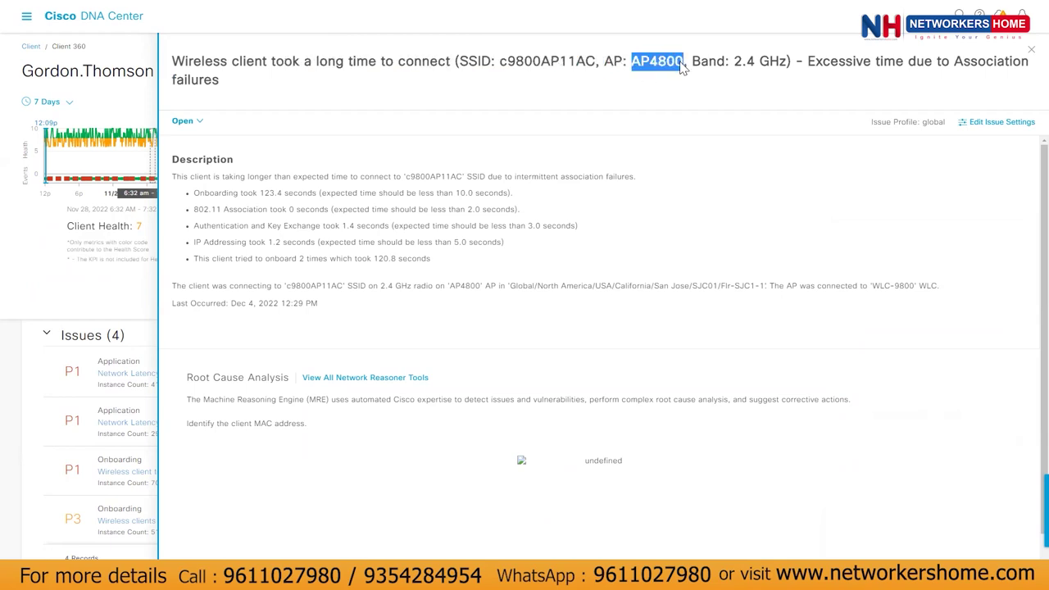
drag(733, 65, 724, 94)
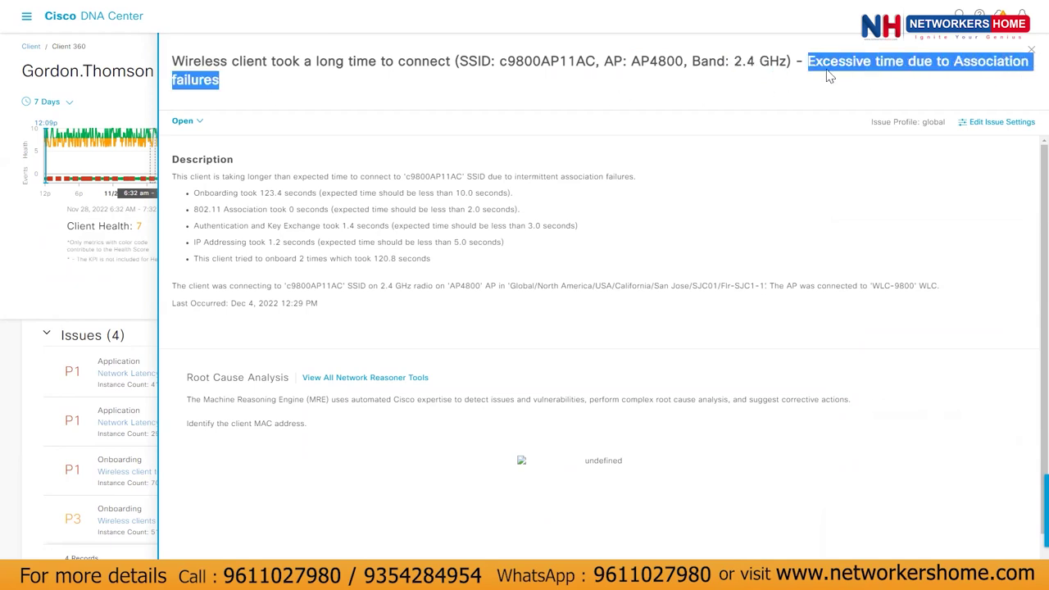
drag(807, 74, 848, 93)
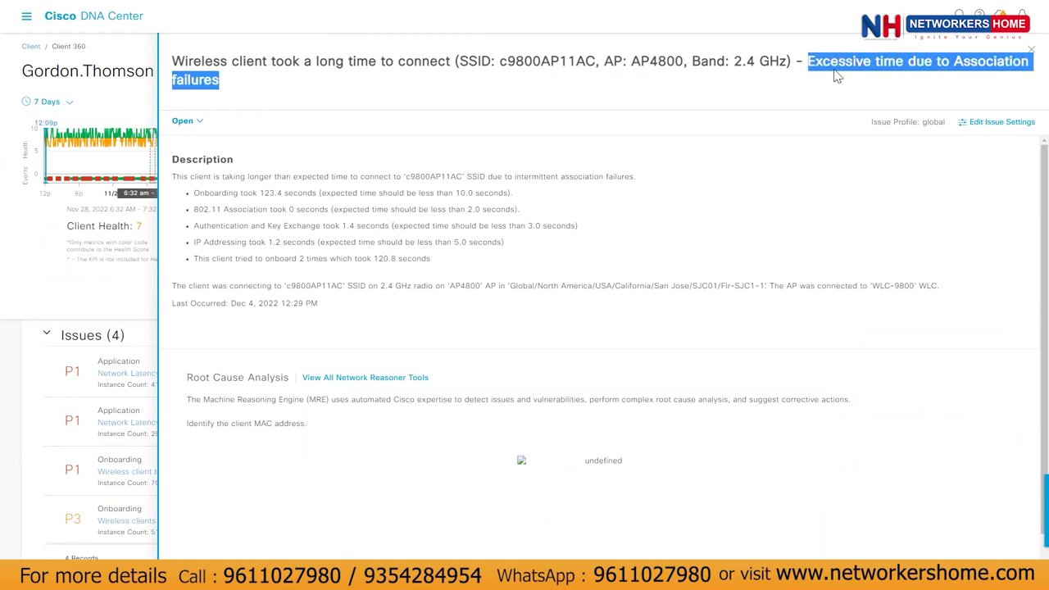